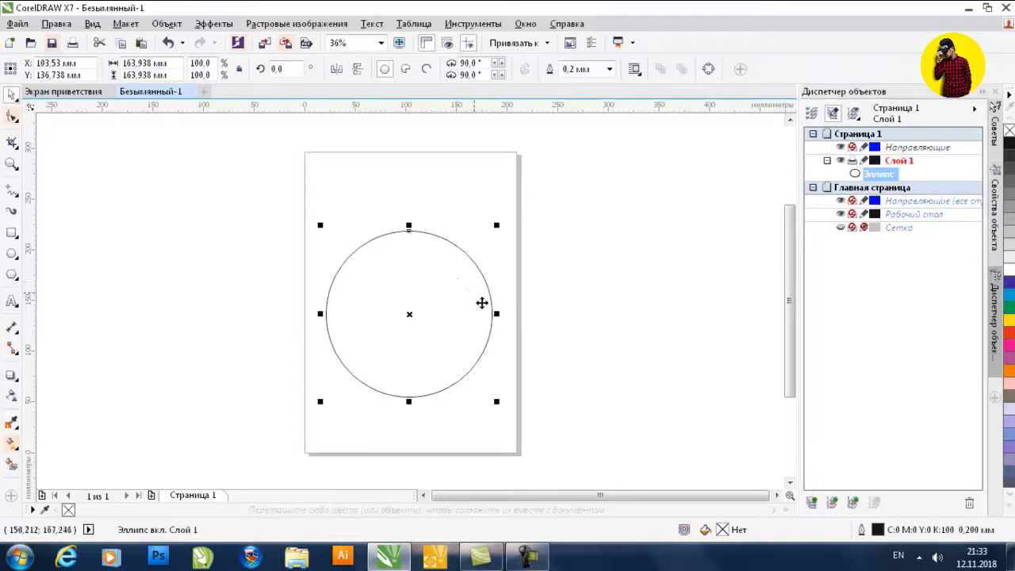
# Draw a closed four-sided slanted band across the circle with the Bézier tool, about 219 mm wide and 77 mm high overall
pyautogui.scroll(2, 382, 326)
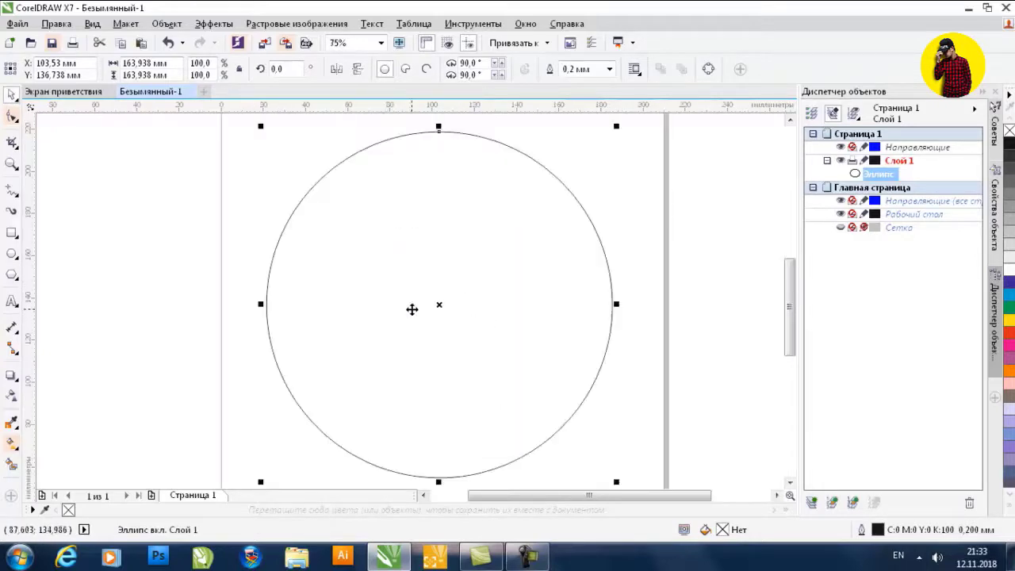
pyautogui.press('F5')
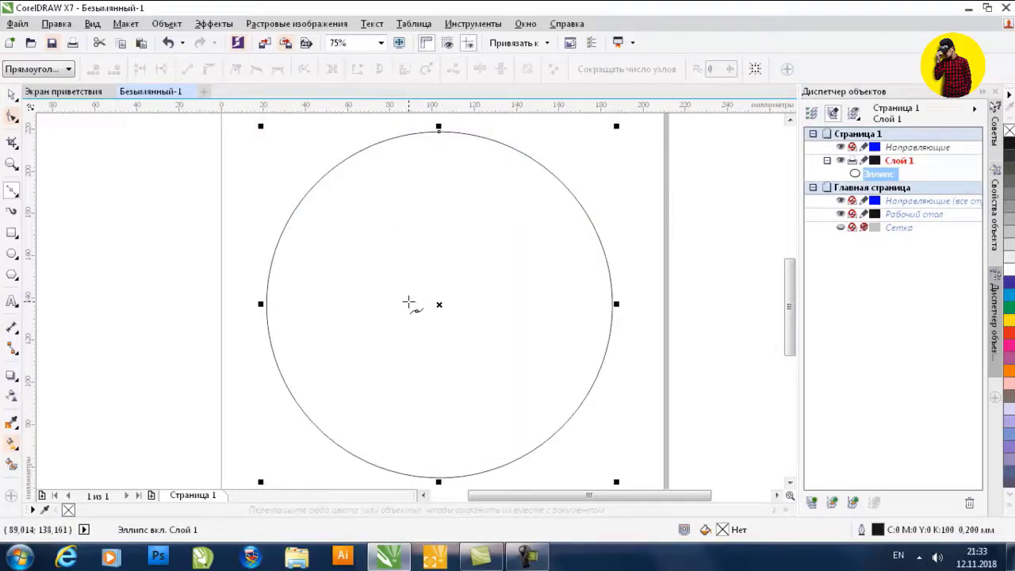
pyautogui.click(221, 280)
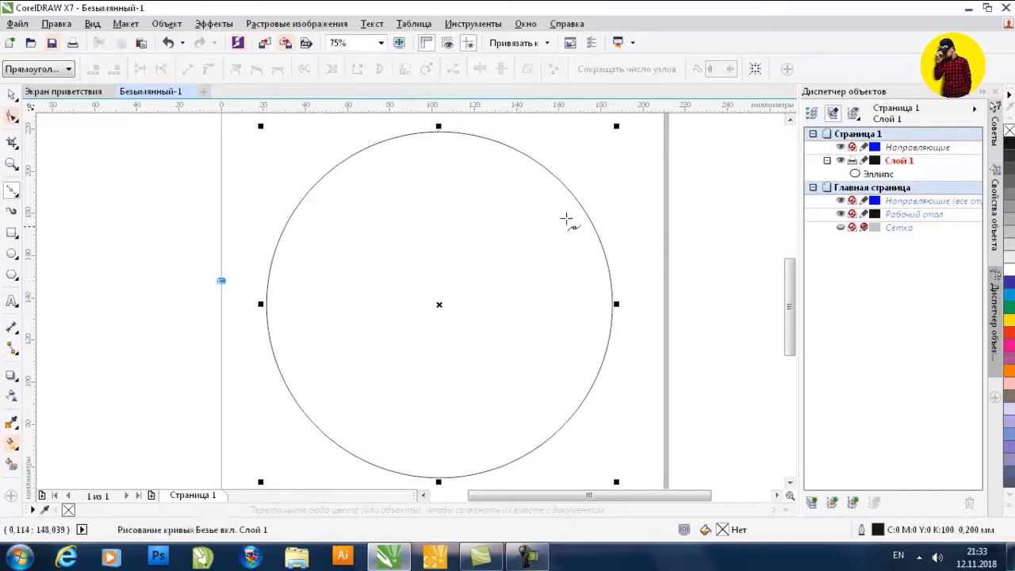
pyautogui.doubleClick(656, 183)
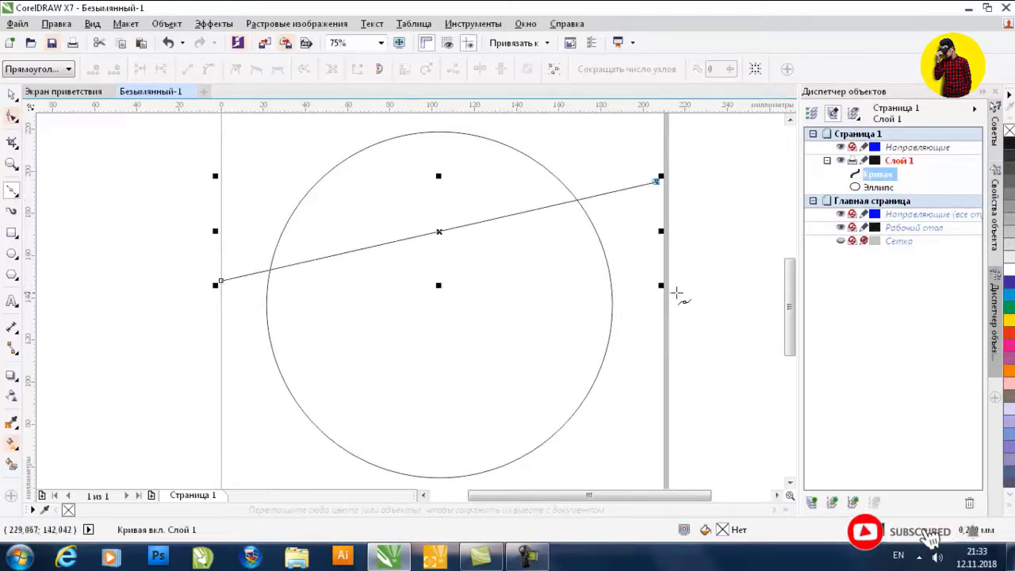
pyautogui.click(684, 291)
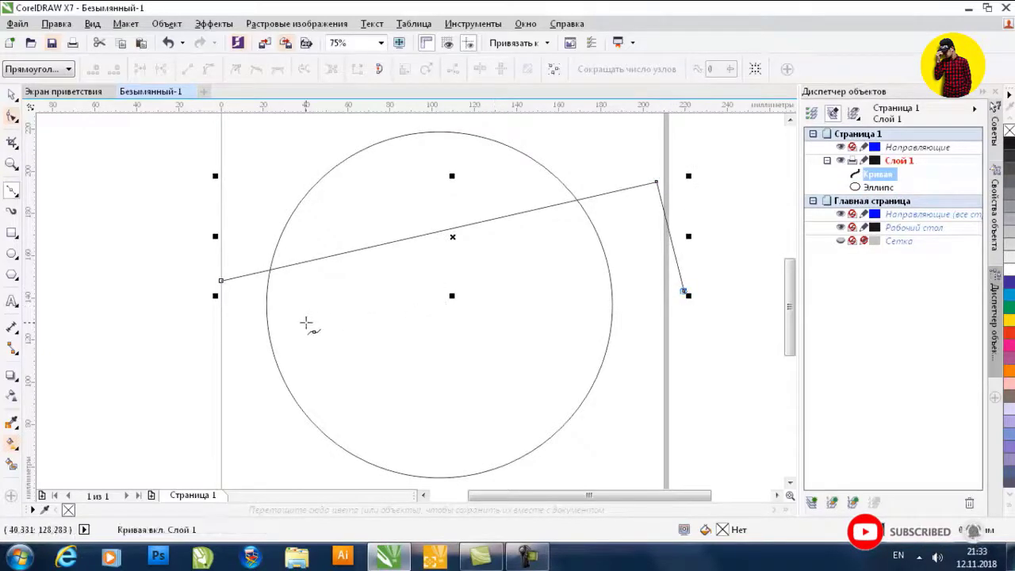
pyautogui.doubleClick(221, 345)
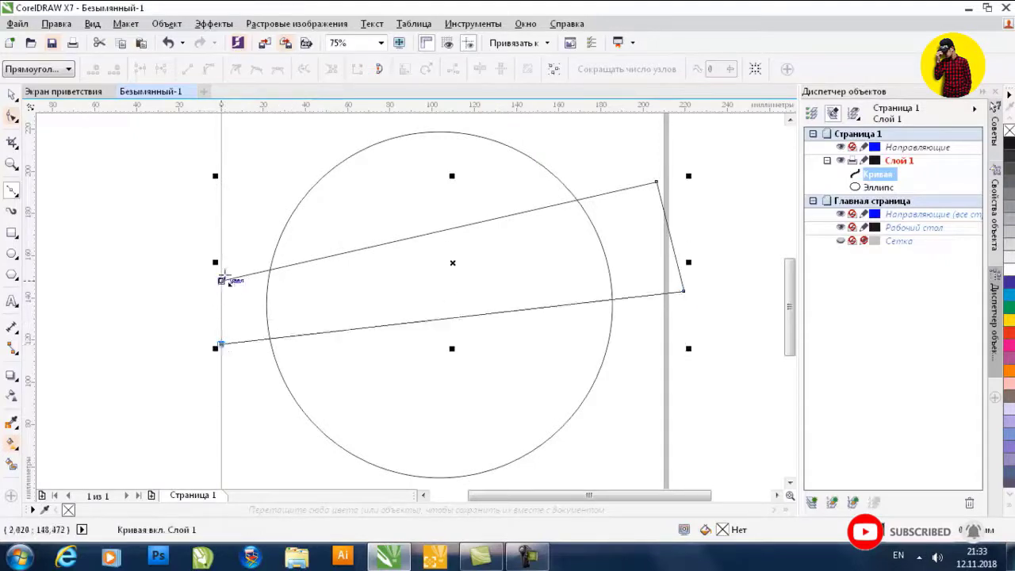
pyautogui.click(222, 281)
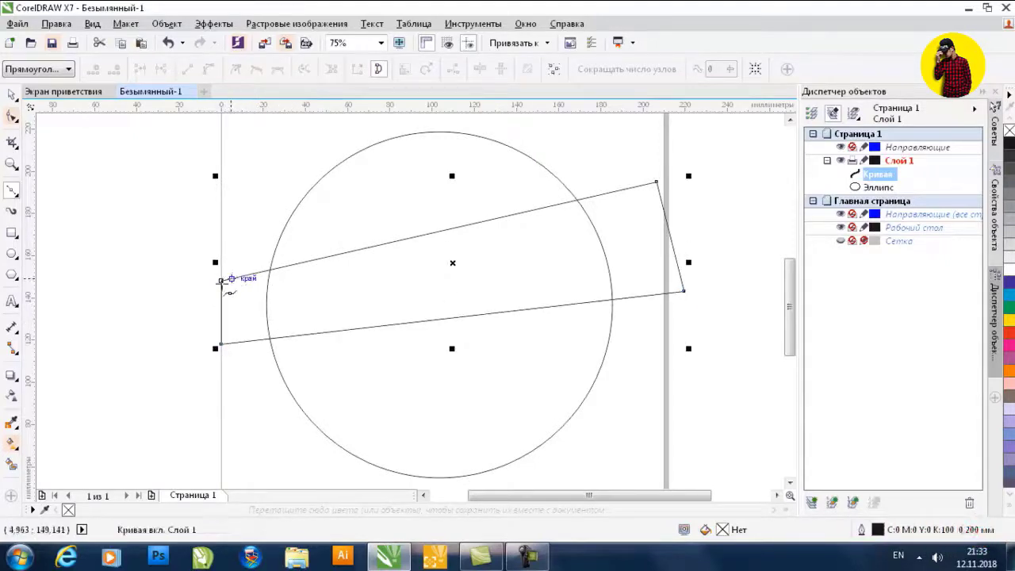
# Draw a closed triangle, about 53 by 26 mm, starting from the band's upper-left corner and overlapping its upper edge
pyautogui.click(221, 281)
pyautogui.doubleClick(321, 225)
pyautogui.click(332, 275)
pyautogui.click(222, 281)
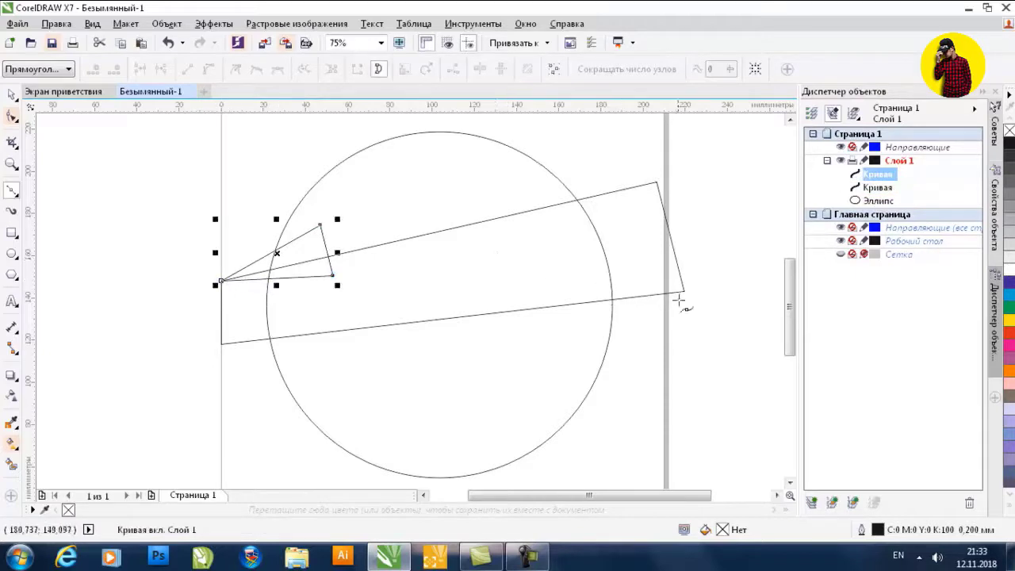
# Draw a second closed triangle from the band's lower-right corner, extending inward and below the band's lower edge
pyautogui.click(683, 291)
pyautogui.doubleClick(557, 370)
pyautogui.click(546, 278)
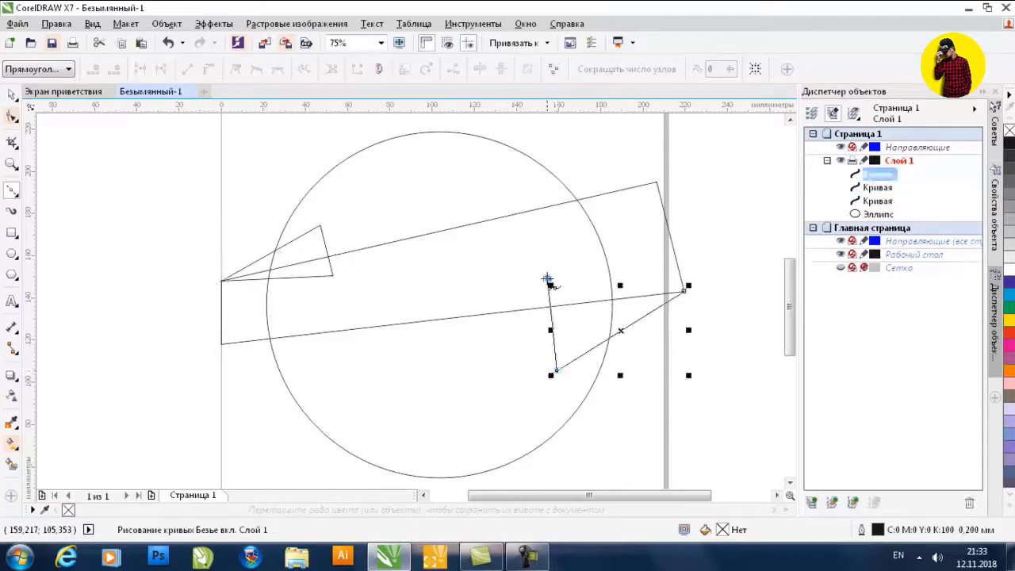
pyautogui.click(684, 291)
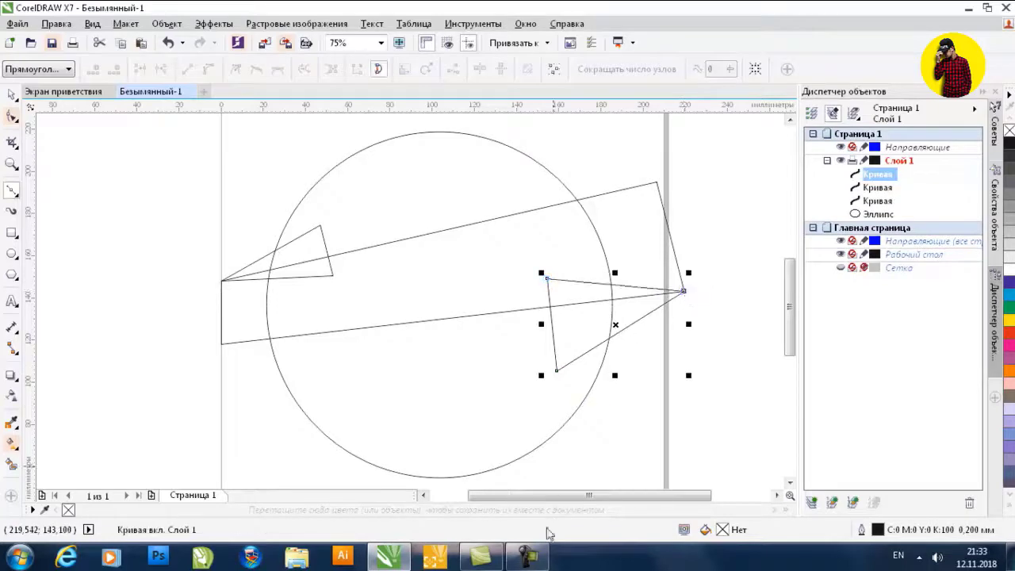
pyautogui.click(537, 561)
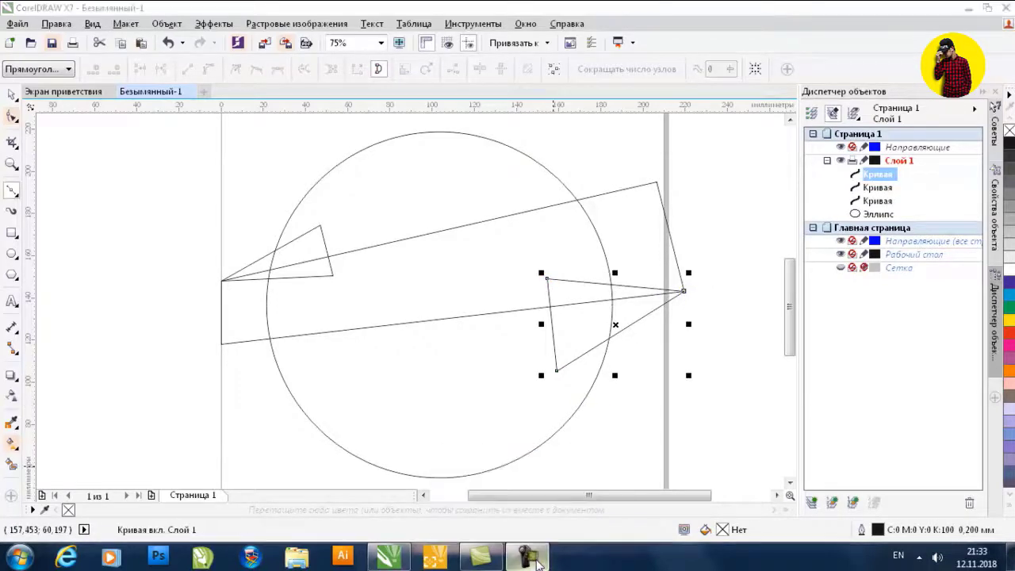
pyautogui.click(723, 334)
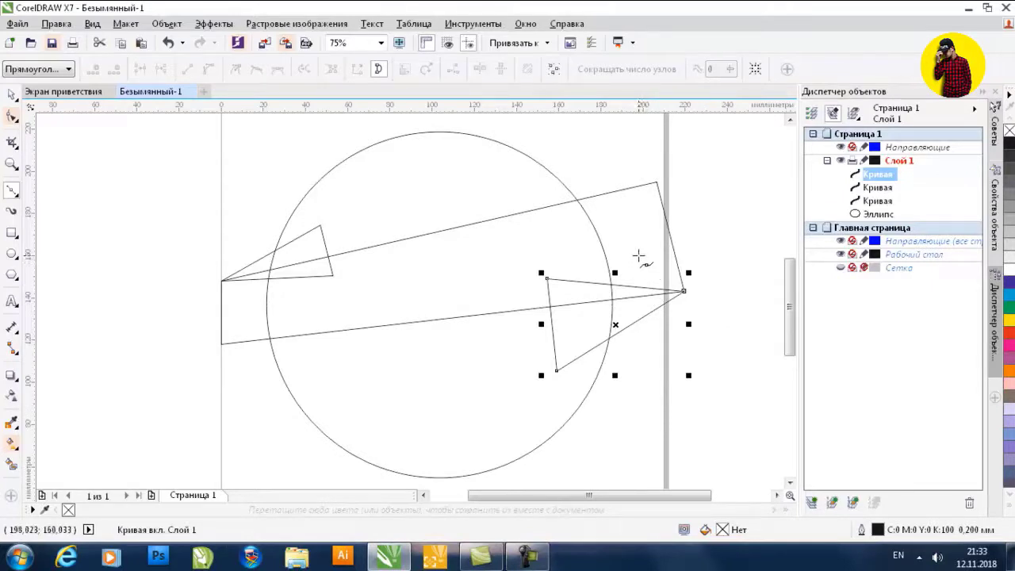
# Give the band a linear fountain fill with the start colour set to orange, C0 M60 Y100 K0
pyautogui.click(12, 94)
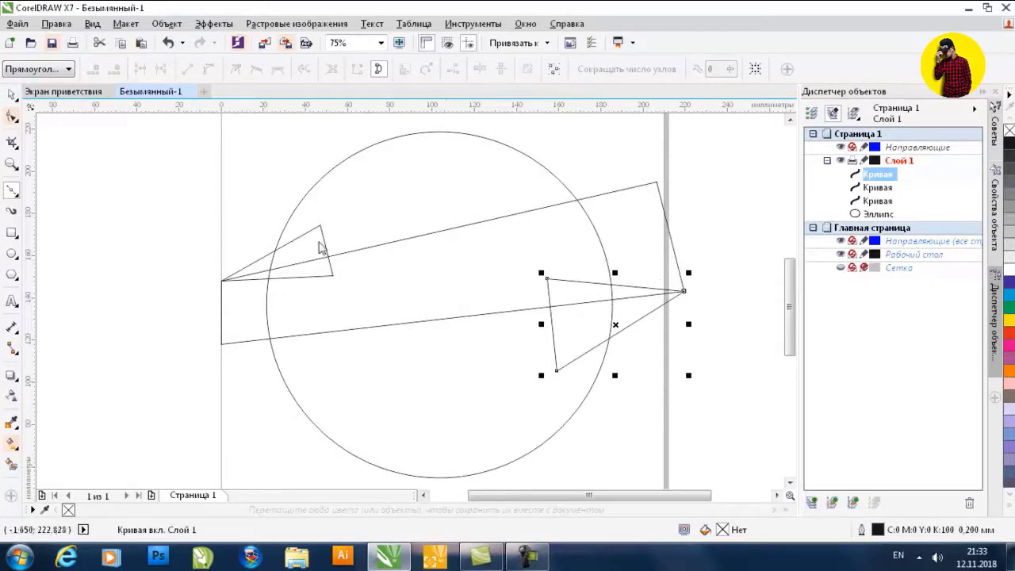
pyautogui.click(456, 253)
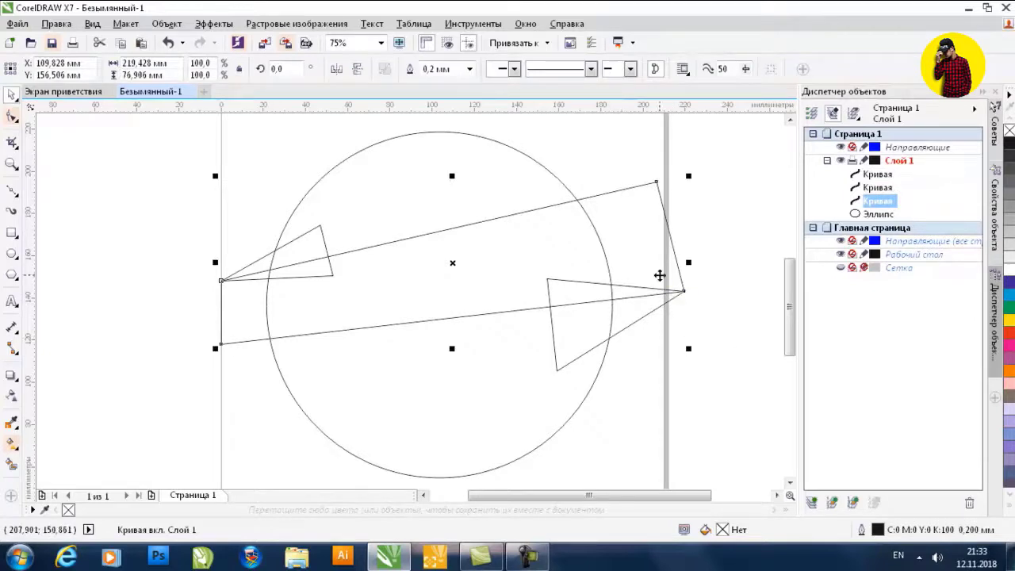
pyautogui.press('F11')
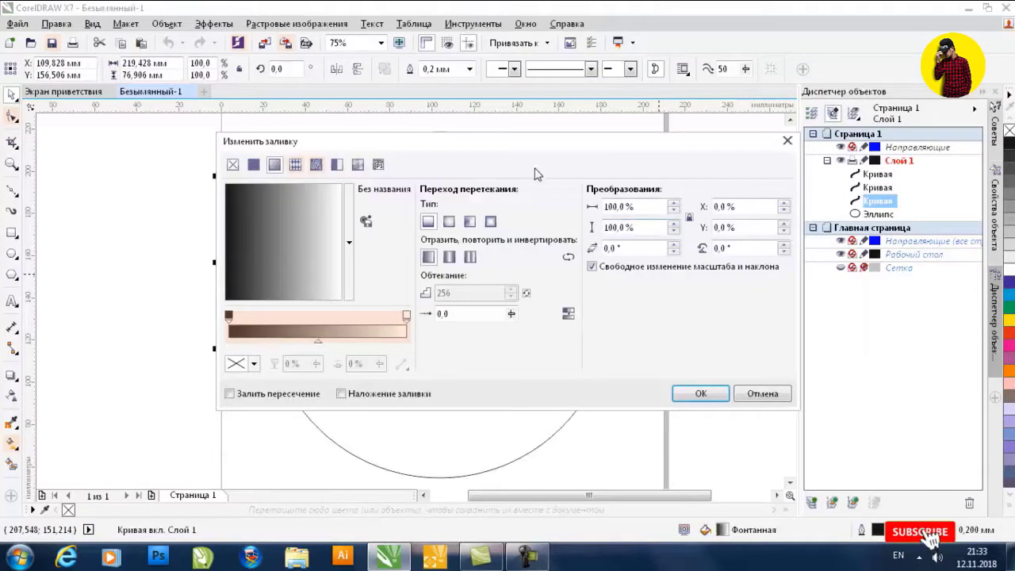
pyautogui.moveTo(530, 153); pyautogui.dragTo(627, 161)
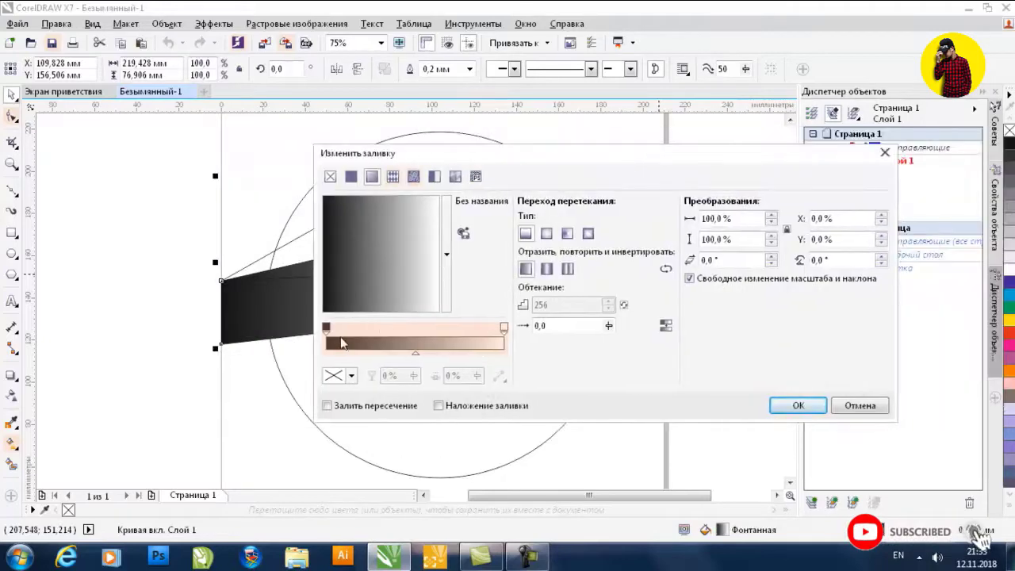
pyautogui.click(326, 328)
pyautogui.click(334, 376)
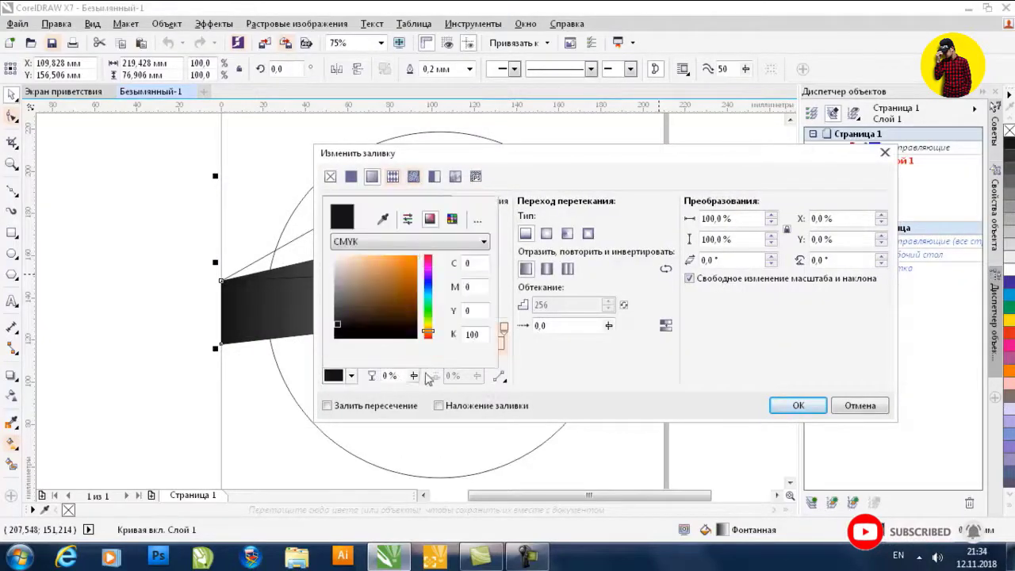
pyautogui.click(415, 292)
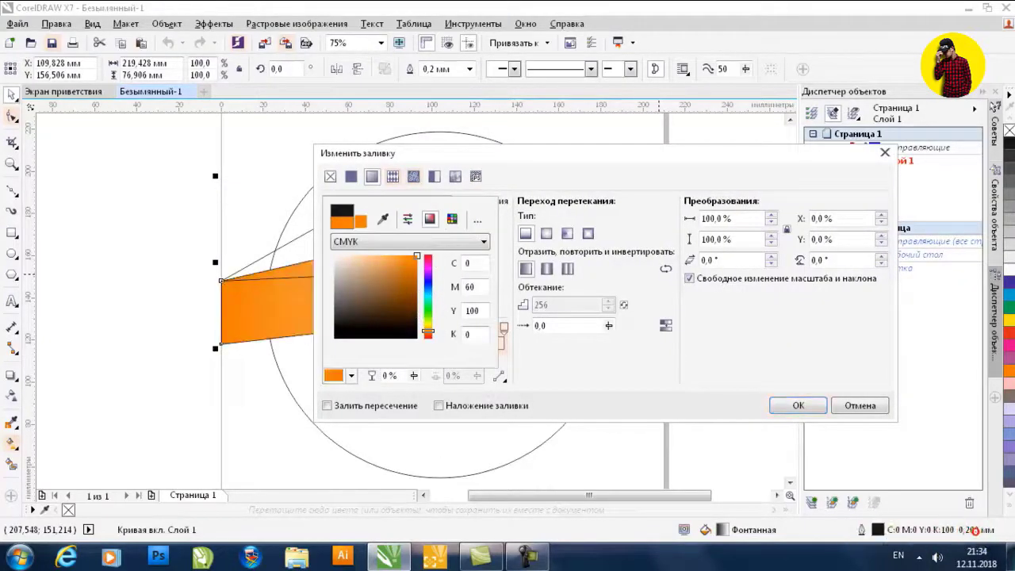
# Set the end colour of the band's gradient to golden yellow and apply the fill
pyautogui.click(505, 337)
pyautogui.click(504, 329)
pyautogui.click(334, 376)
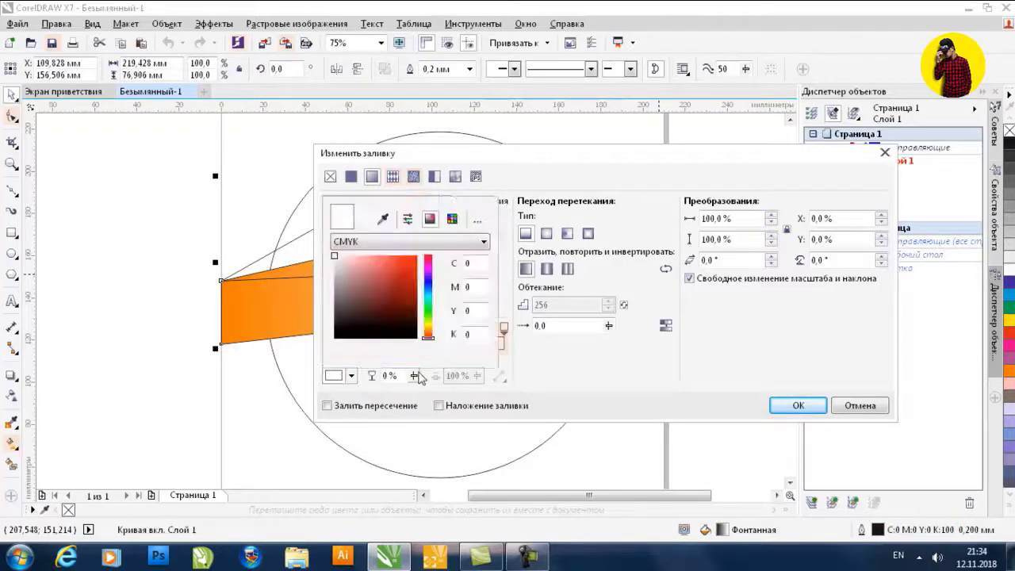
pyautogui.moveTo(427, 339); pyautogui.dragTo(427, 326)
pyautogui.click(416, 255)
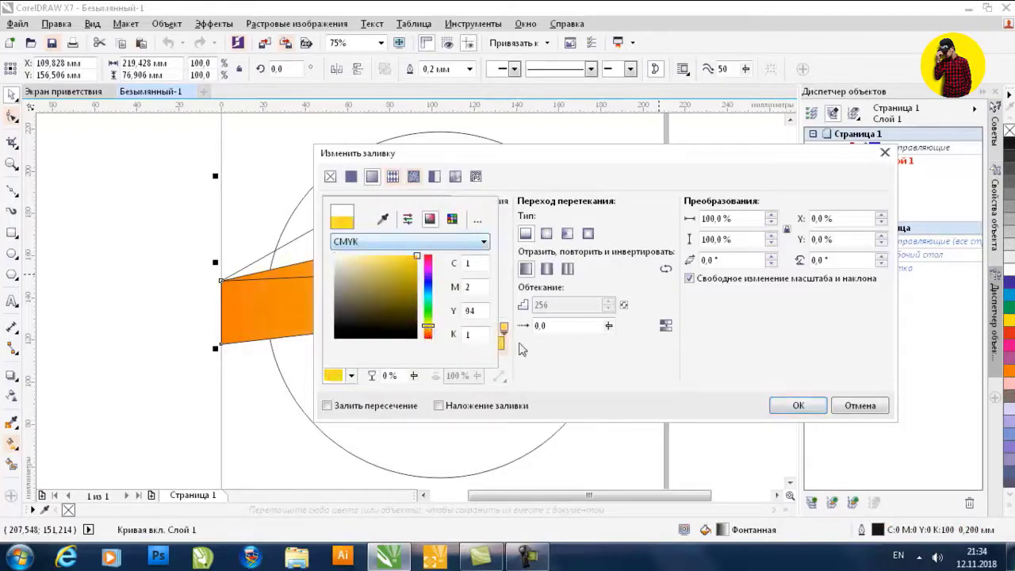
pyautogui.click(594, 370)
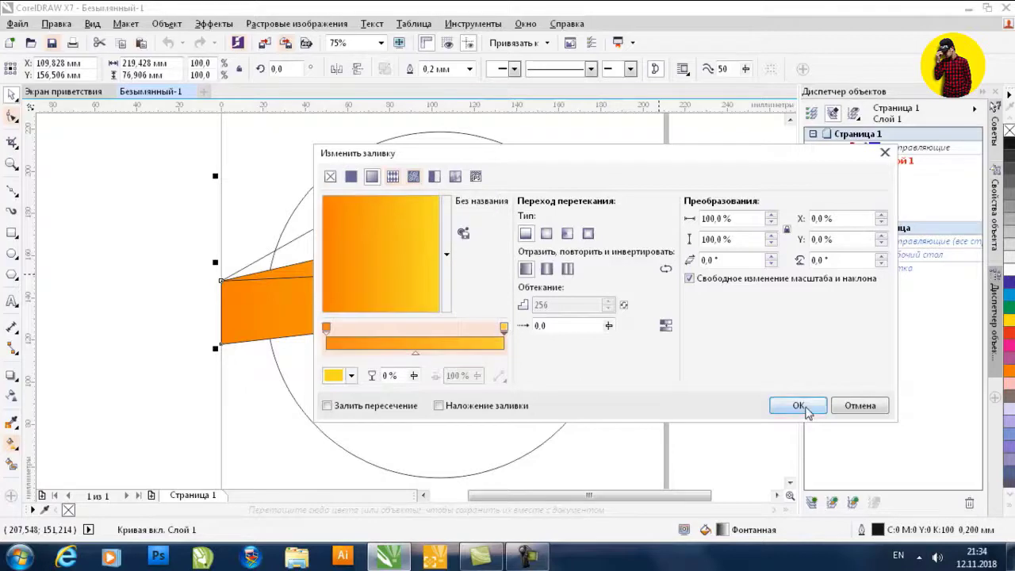
pyautogui.click(797, 405)
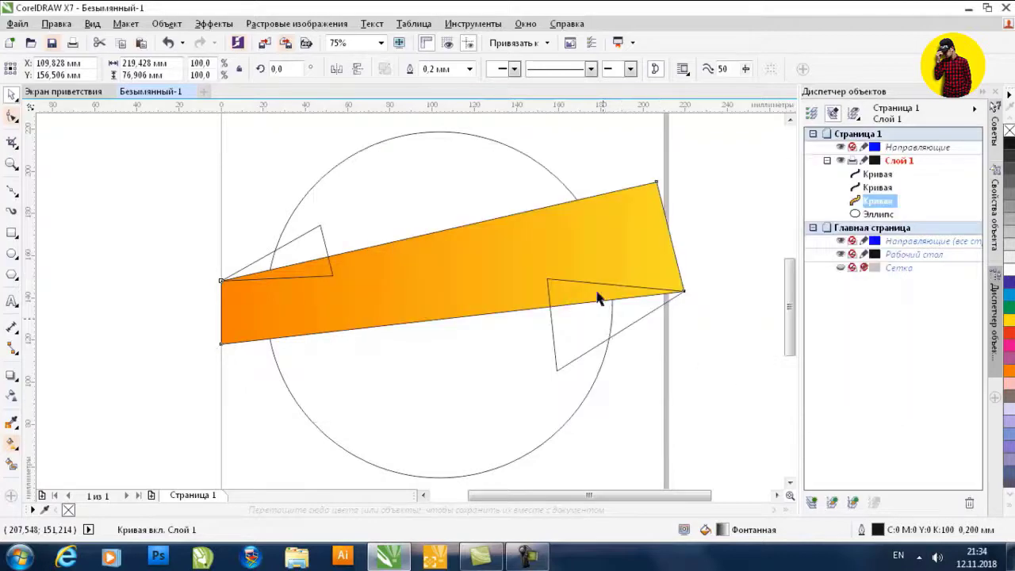
# Fill the small triangle at the band's left end with the light orange C0 M33 Y97 K0 sampled from the band's gradient
pyautogui.click(265, 262)
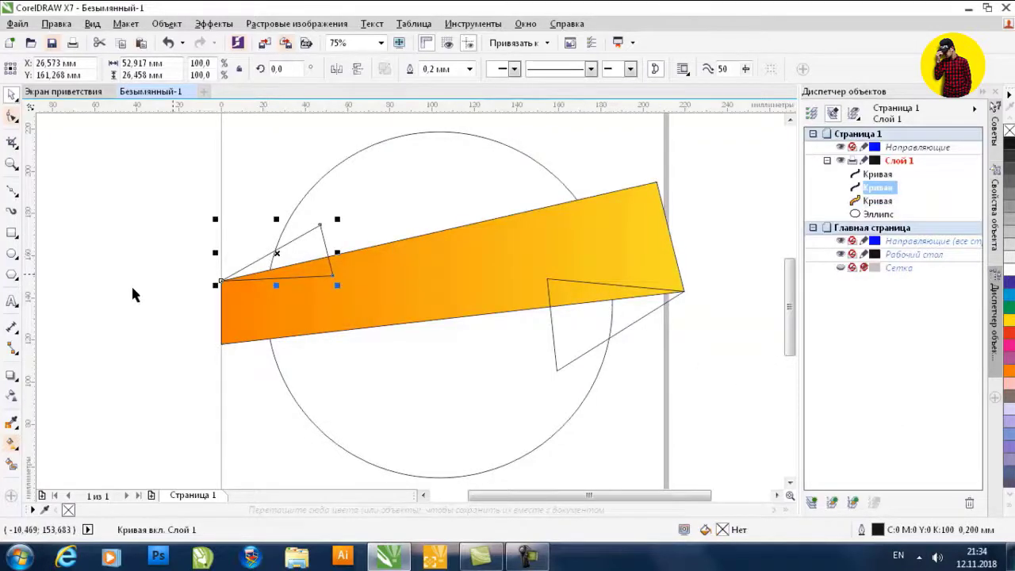
pyautogui.click(11, 424)
pyautogui.click(63, 420)
pyautogui.click(388, 292)
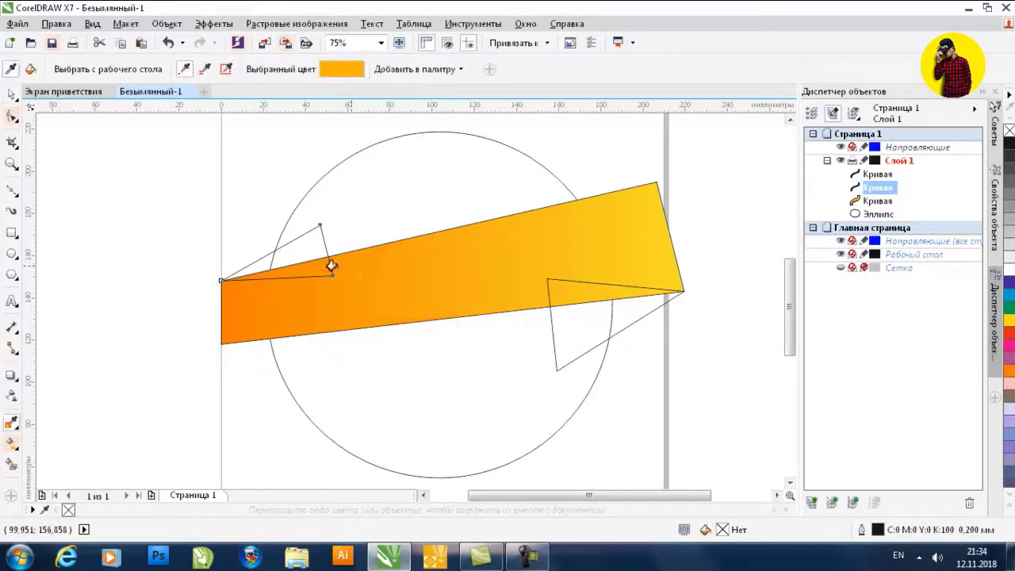
pyautogui.click(299, 254)
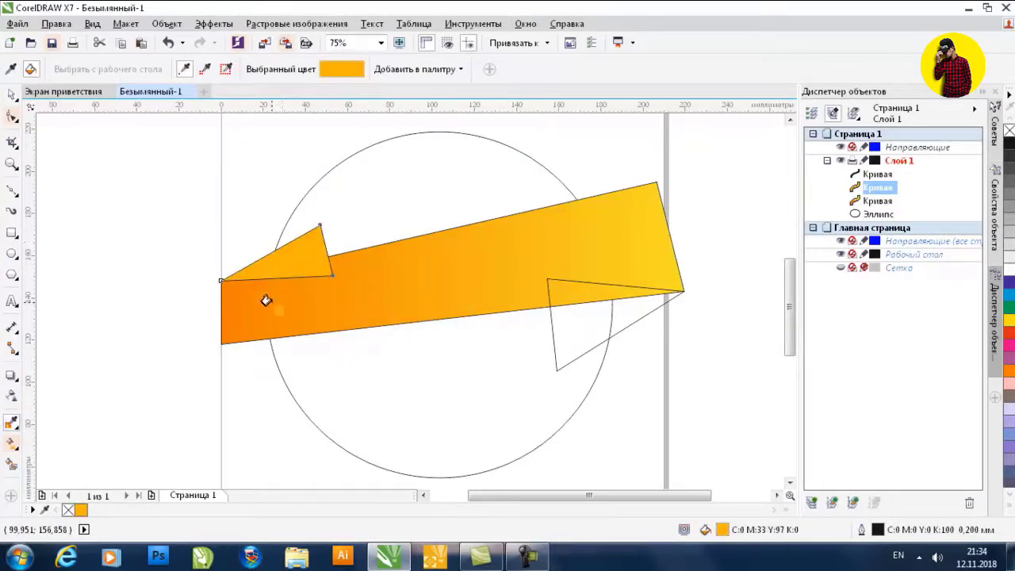
# Fill the triangle at the band's right end with the darker orange sampled from the left part of the band
pyautogui.press('space')
pyautogui.press('space')
pyautogui.click(304, 319)
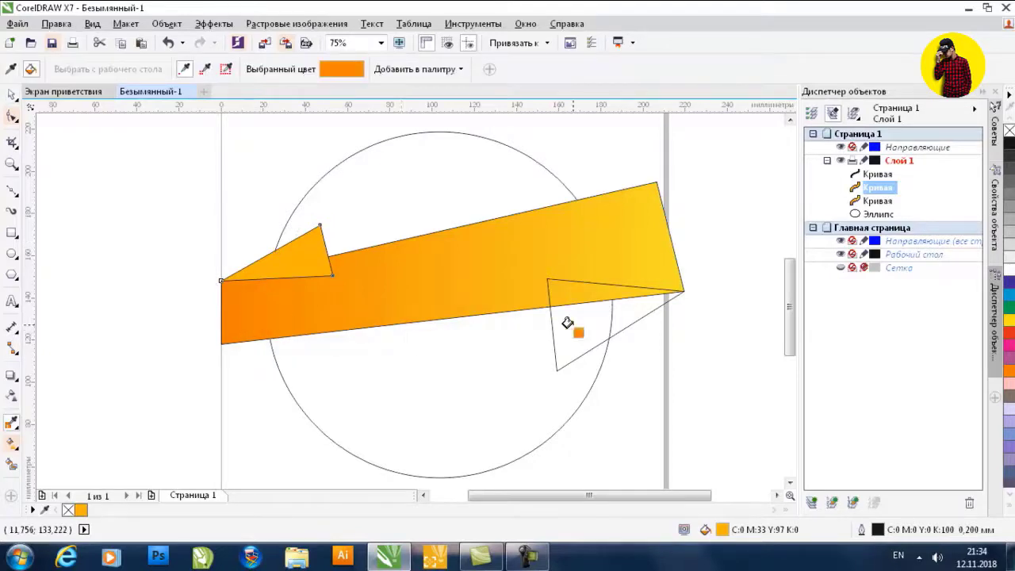
pyautogui.click(566, 329)
# Select both triangles and send them behind the gradient band
pyautogui.click(11, 93)
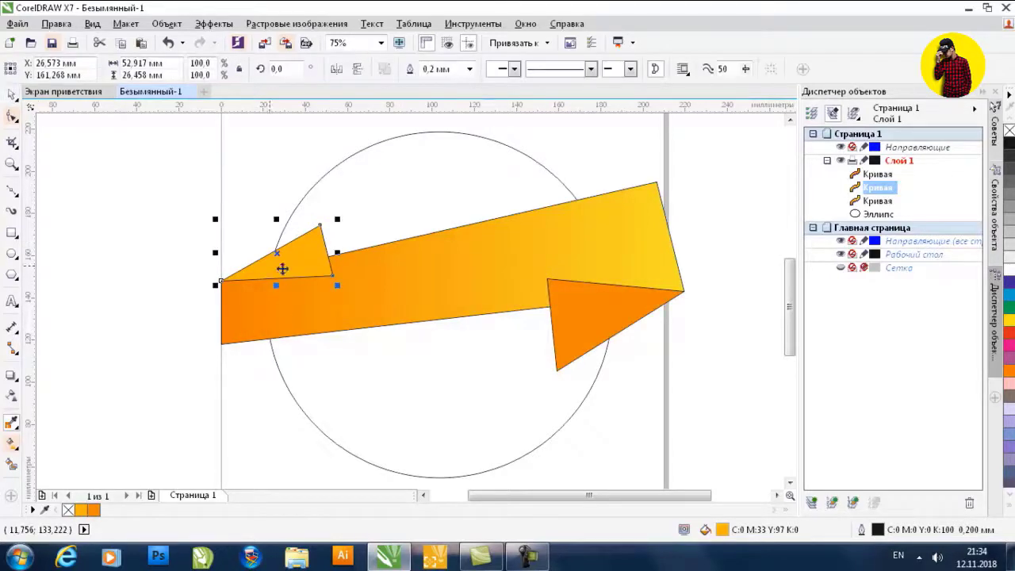
pyautogui.keyDown('shift'); pyautogui.click(600, 311); pyautogui.keyUp('shift')
pyautogui.hotkey('ctrl', 'pagedown')
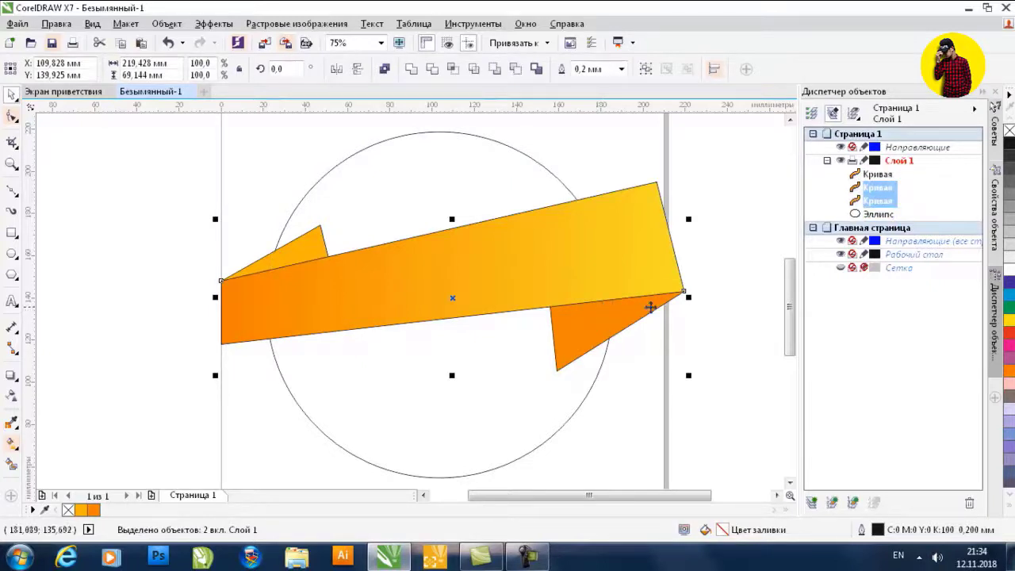
# Fill the circle with magenta and darken the fill to C13 M100 Y8 K31
pyautogui.click(552, 179)
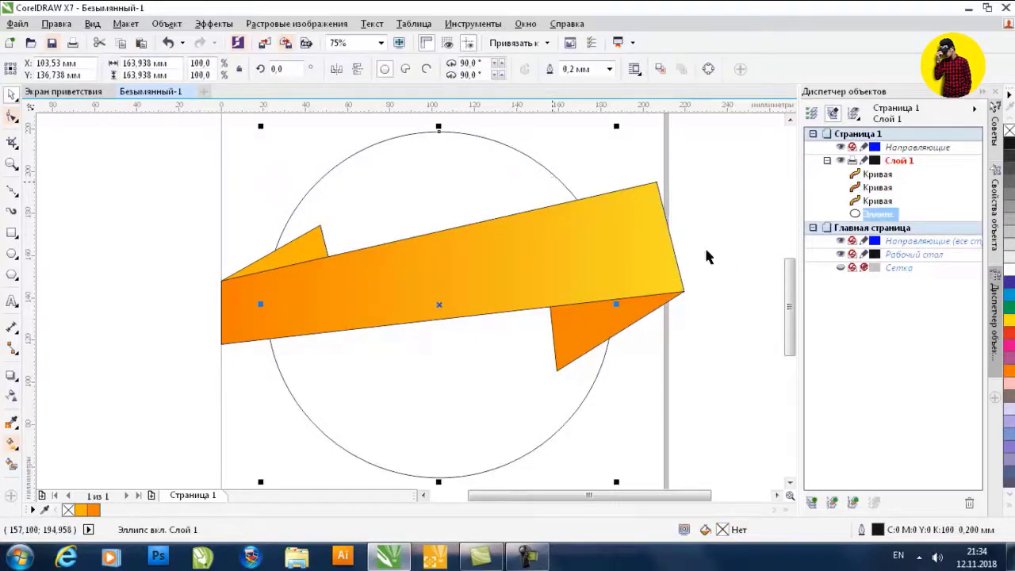
pyautogui.click(1011, 347)
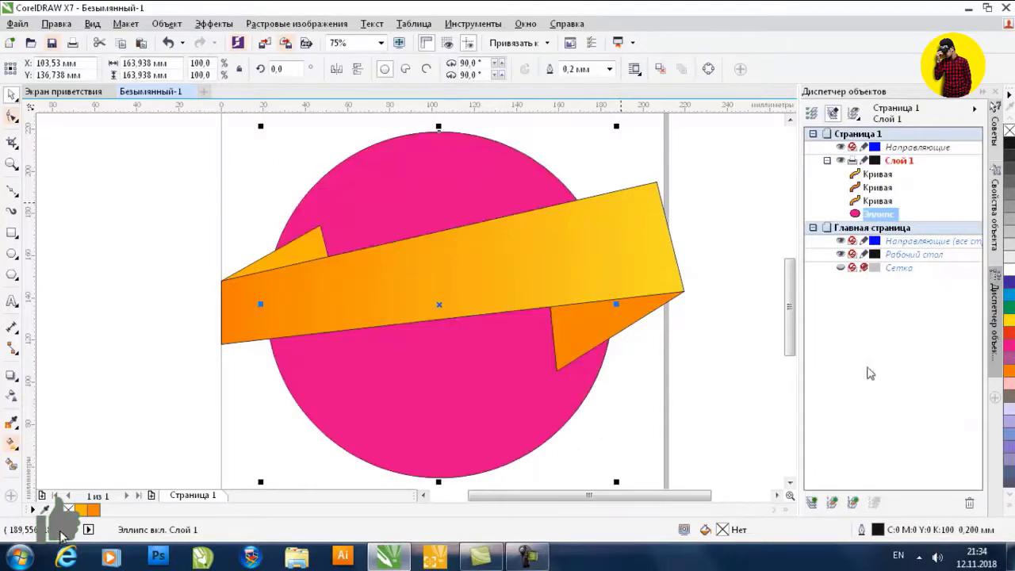
pyautogui.doubleClick(723, 528)
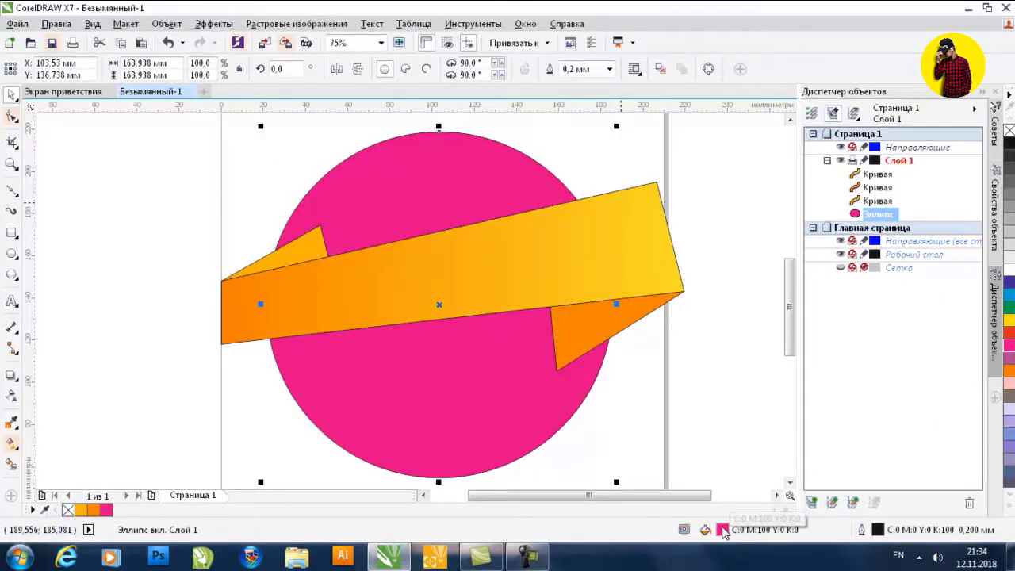
pyautogui.moveTo(568, 154); pyautogui.dragTo(730, 170)
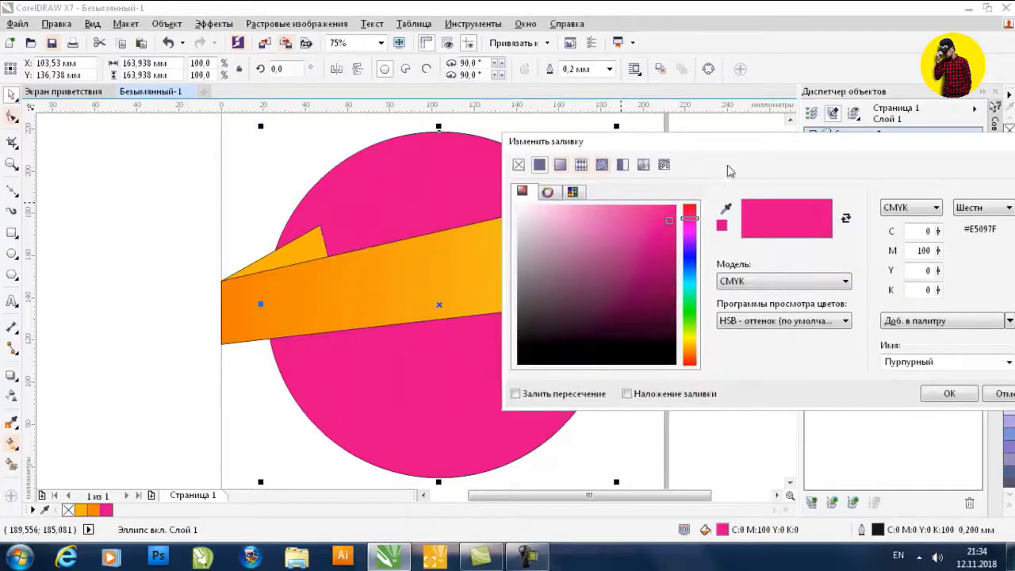
pyautogui.moveTo(673, 226)
pyautogui.mouseDown()
pyautogui.moveTo(659, 286)
pyautogui.moveTo(663, 263)
pyautogui.mouseUp()
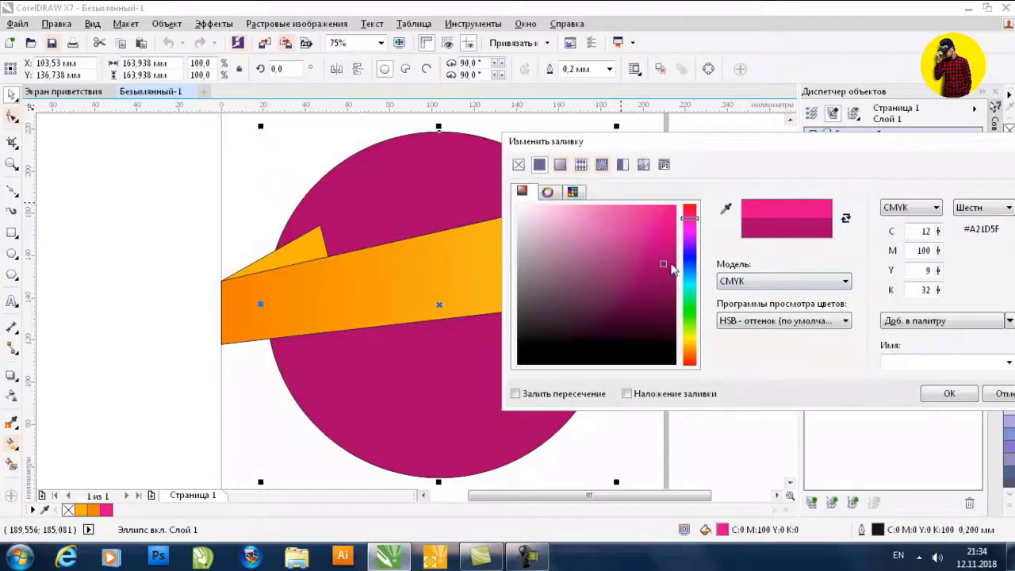
pyautogui.moveTo(666, 257); pyautogui.dragTo(665, 268)
pyautogui.moveTo(690, 218); pyautogui.dragTo(696, 222)
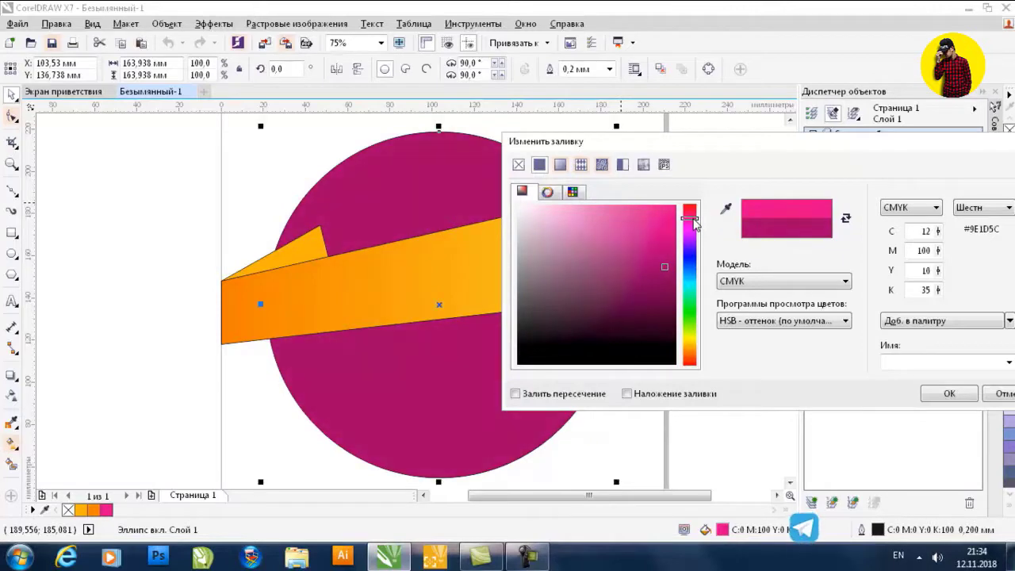
pyautogui.moveTo(664, 274); pyautogui.dragTo(660, 263)
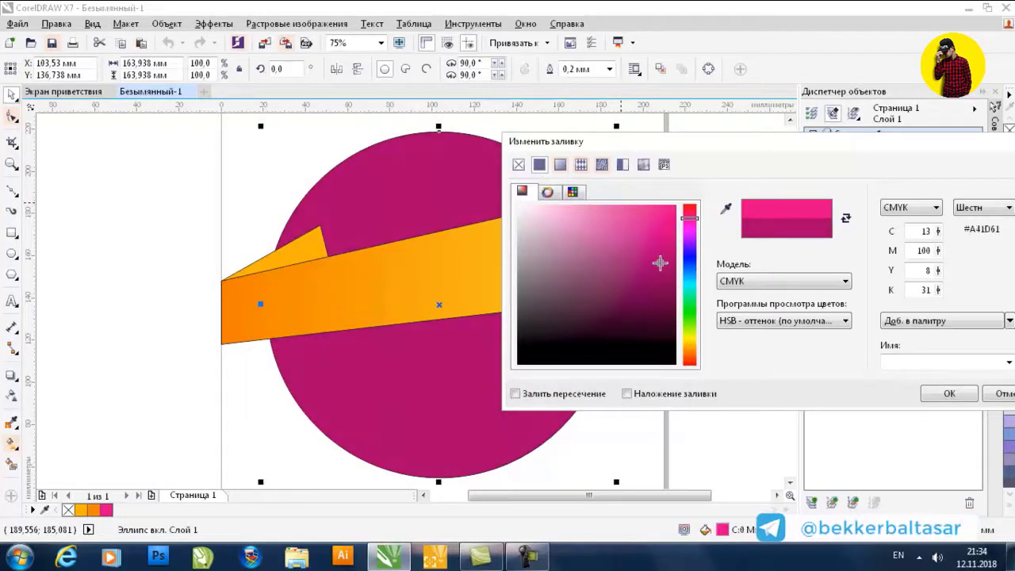
pyautogui.click(946, 395)
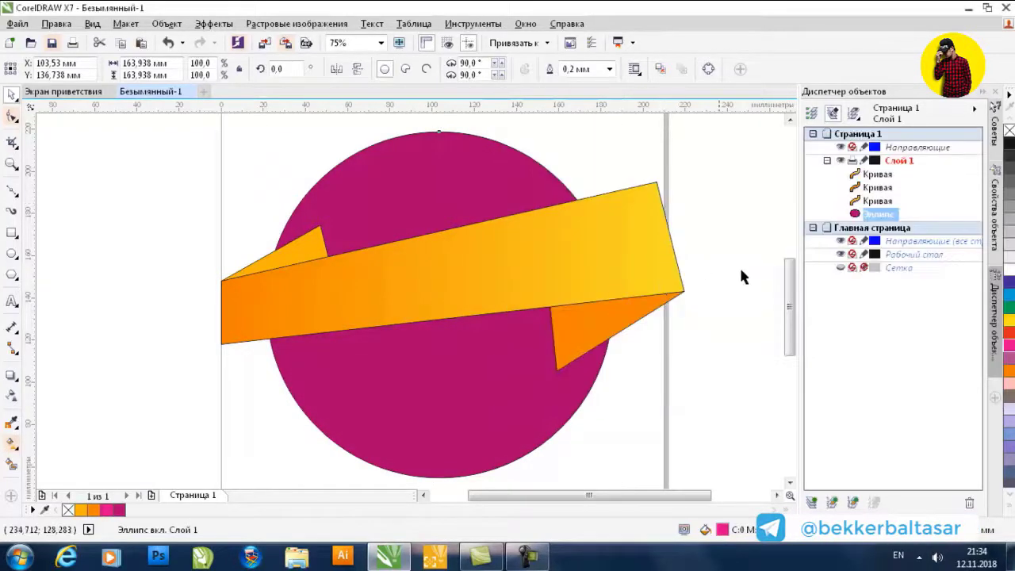
# Select the two small ribbon triangles and send them behind the magenta circle
pyautogui.click(649, 311)
pyautogui.keyDown('shift'); pyautogui.click(320, 237); pyautogui.keyUp('shift')
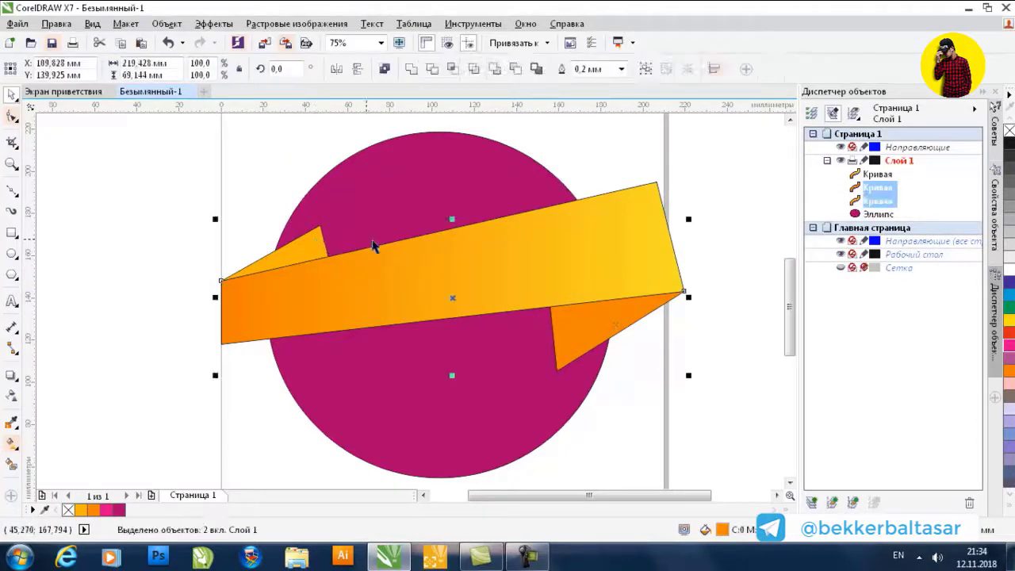
pyautogui.hotkey('shift', 'pagedown')
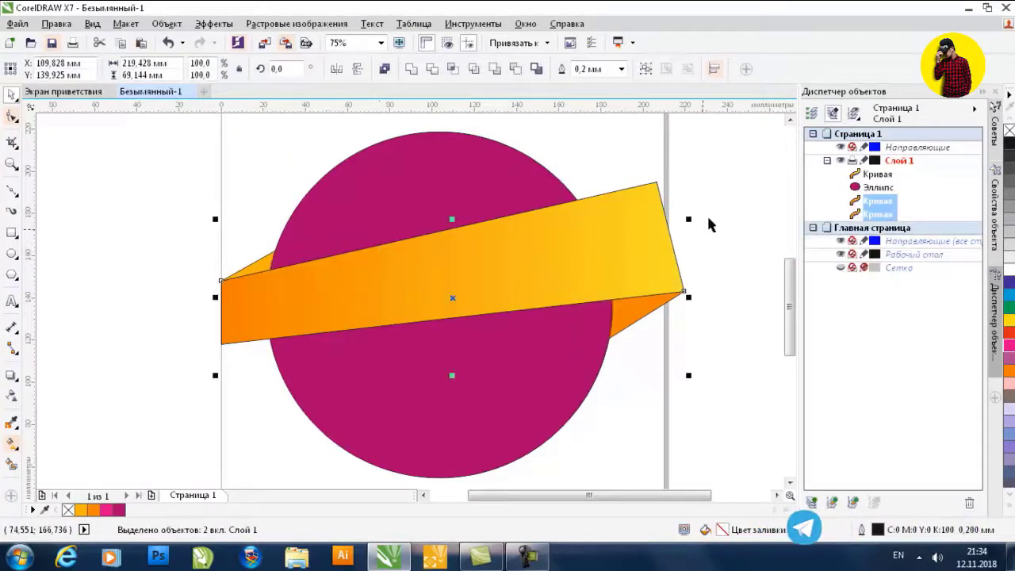
pyautogui.click(695, 201)
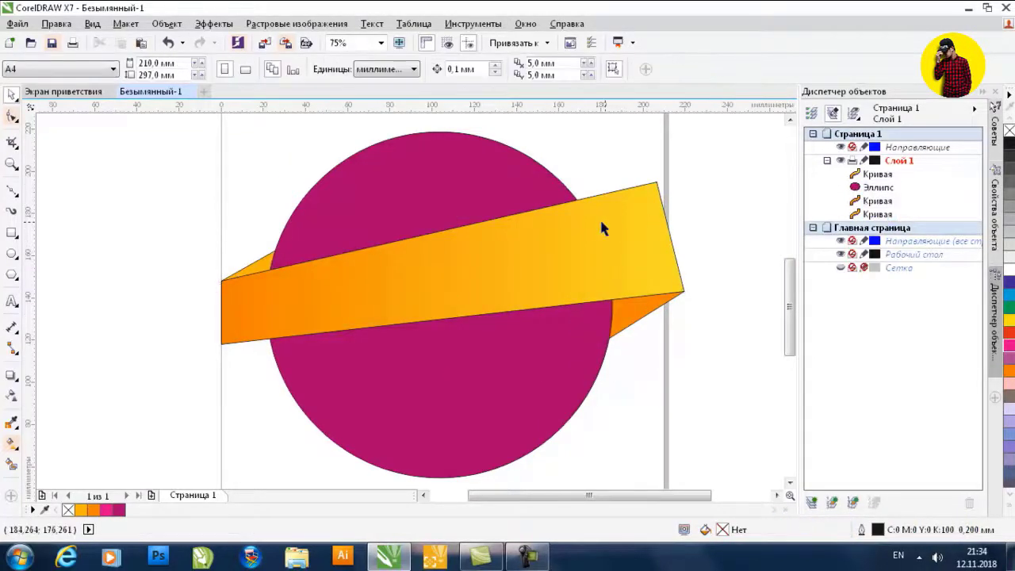
# Create an inward contour of the circle about 151 mm across and break it apart into a separate ellipse
pyautogui.click(506, 146)
pyautogui.click(12, 375)
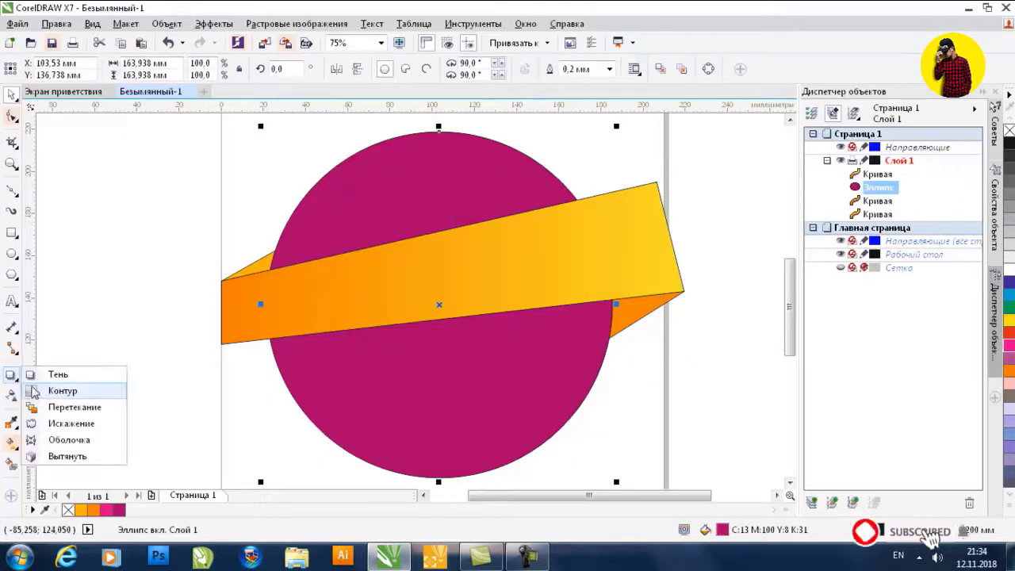
pyautogui.click(62, 391)
pyautogui.moveTo(536, 164)
pyautogui.mouseDown()
pyautogui.moveTo(518, 174)
pyautogui.moveTo(548, 154)
pyautogui.mouseUp()
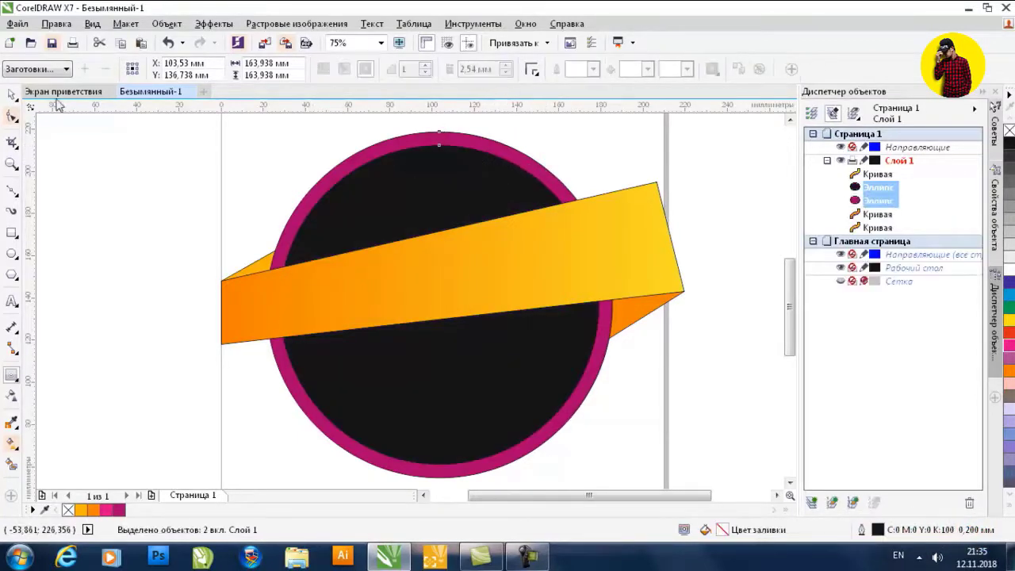
# Remove the fill of the inner circle and colour its outline white
pyautogui.click(12, 94)
pyautogui.click(413, 208)
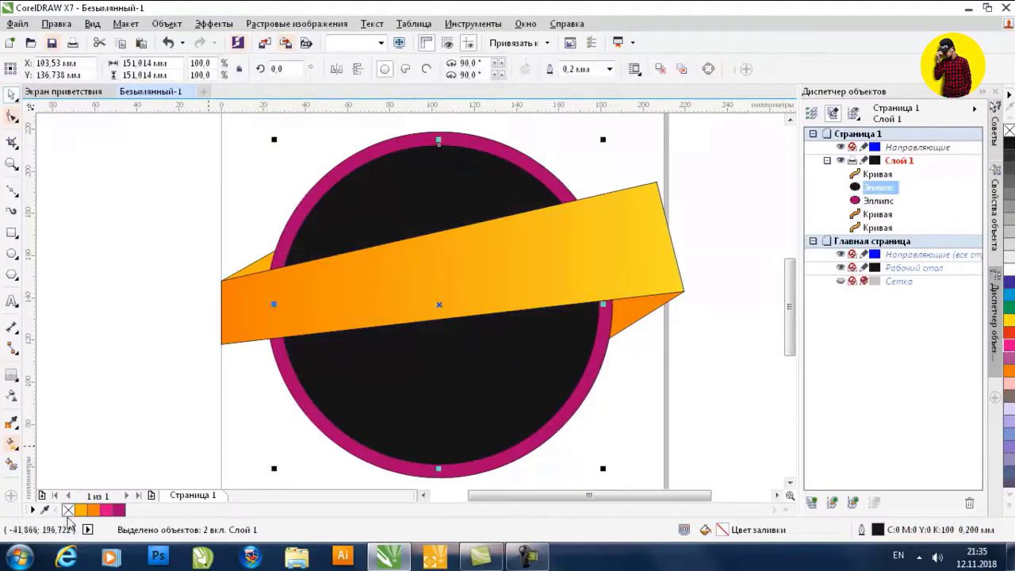
pyautogui.click(69, 510)
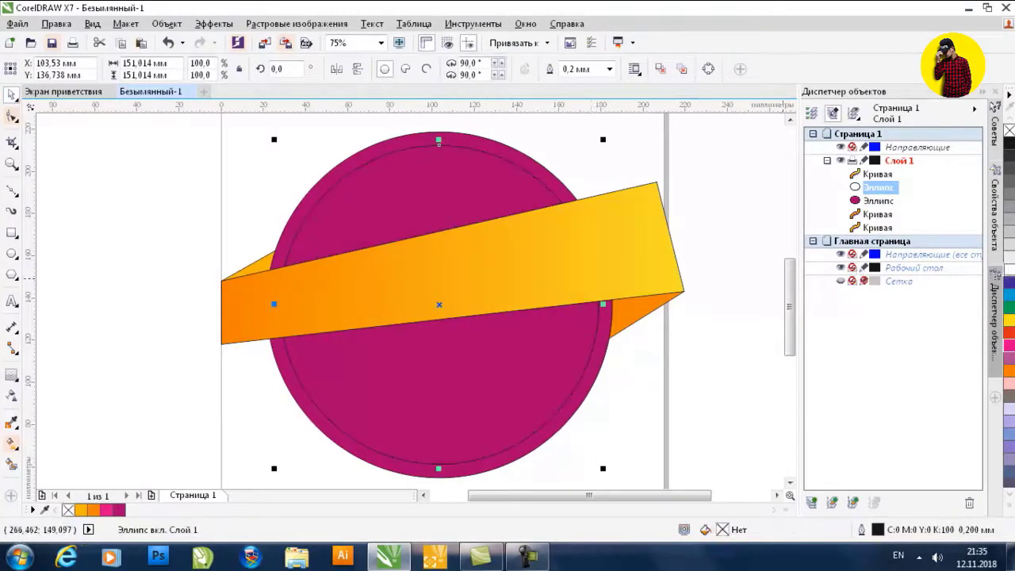
pyautogui.rightClick(1010, 274)
# Give the inner circle's outline a dashed line style with rounded corners and rounded line ends
pyautogui.press('F12')
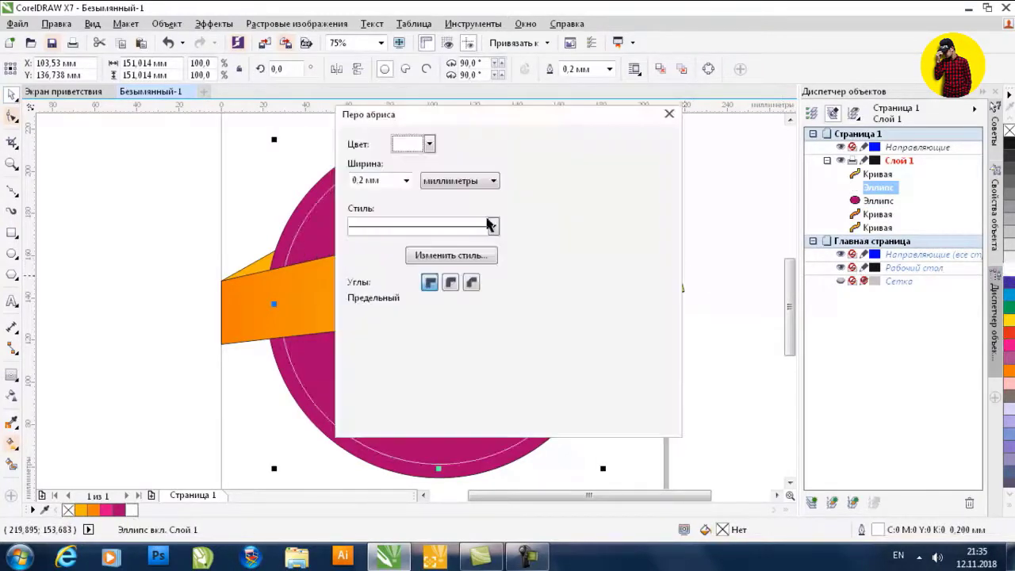
pyautogui.click(493, 227)
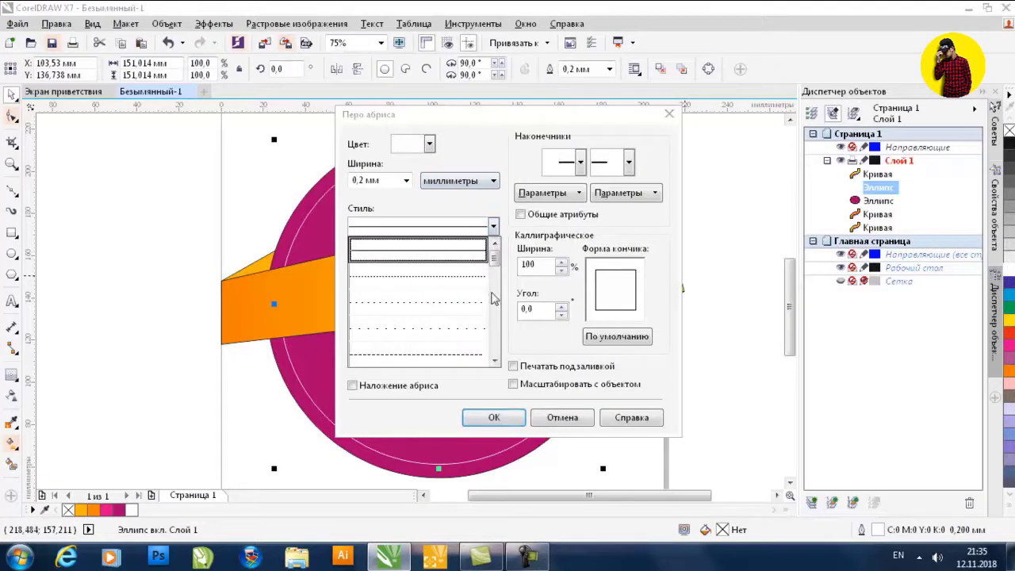
pyautogui.scroll(-3, 497, 267)
pyautogui.click(462, 328)
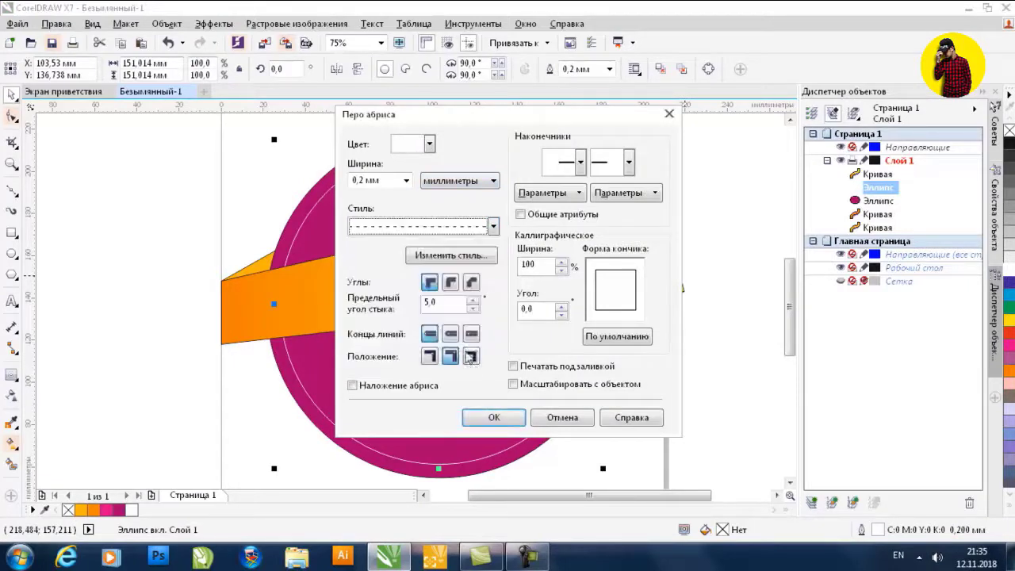
pyautogui.click(493, 228)
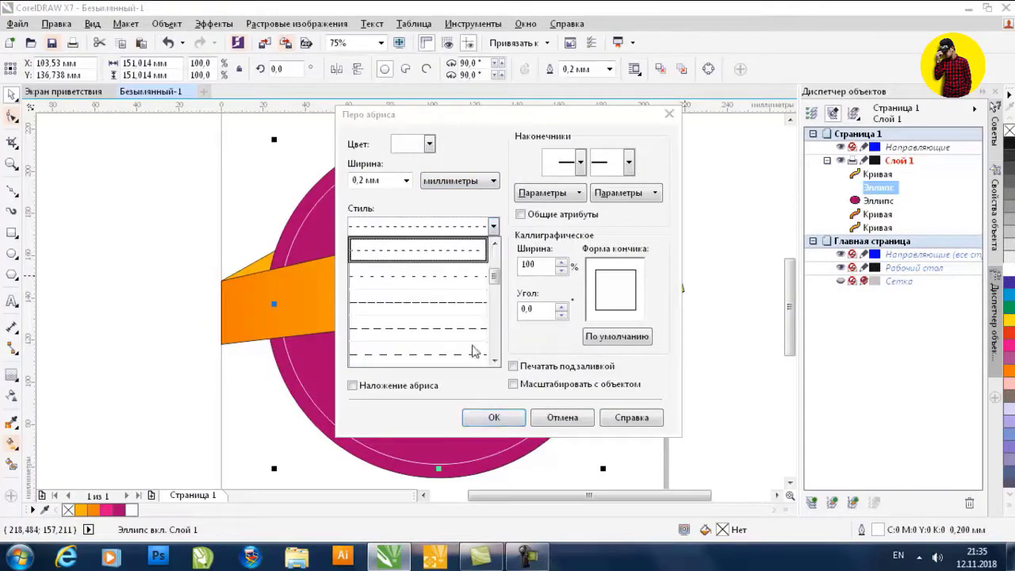
pyautogui.click(469, 331)
pyautogui.click(467, 256)
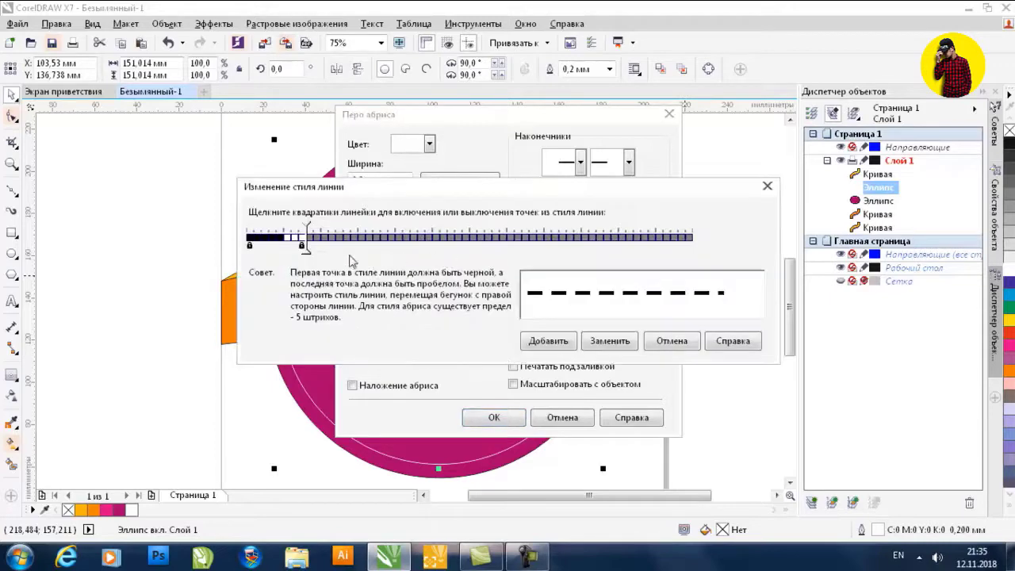
pyautogui.press('Escape')
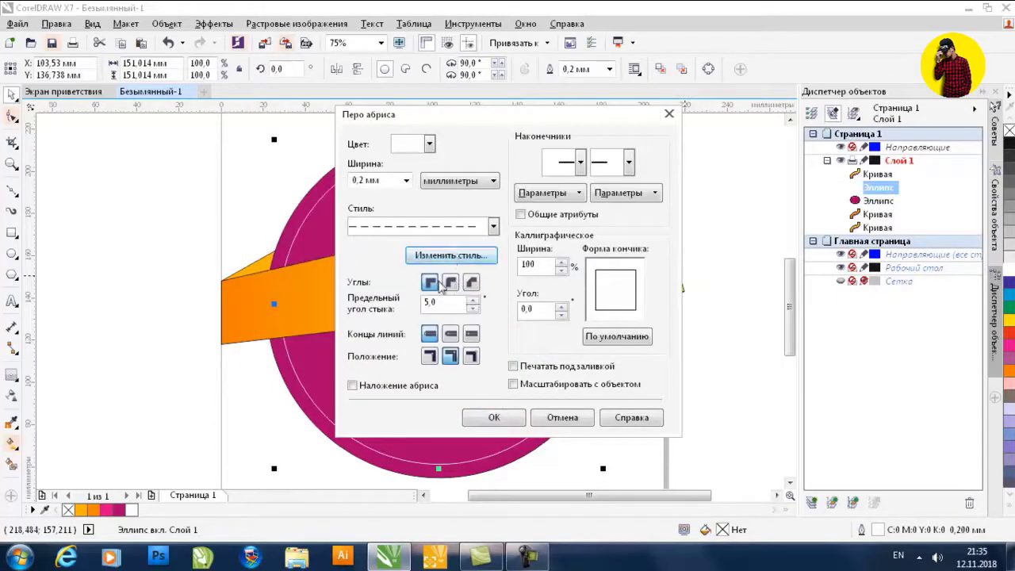
pyautogui.click(492, 417)
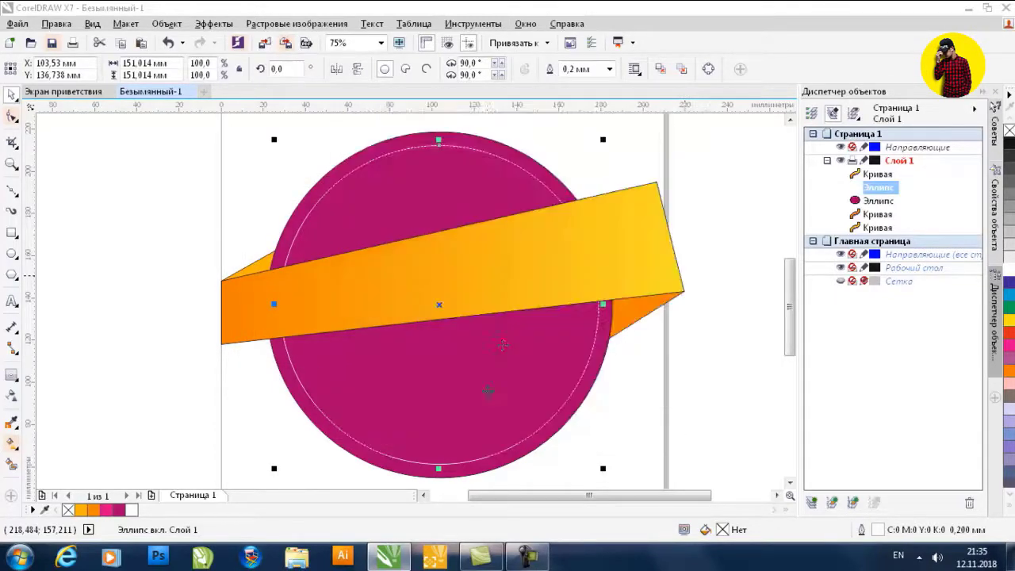
# Set the width of the inner circle's dashed outline to 1.5 mm and deselect it
pyautogui.press('F12')
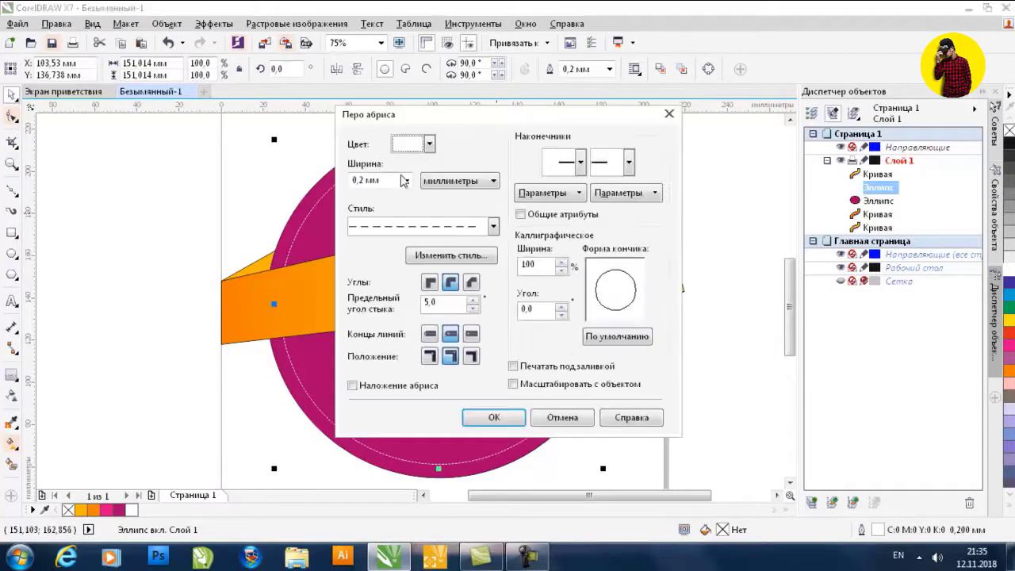
pyautogui.click(406, 181)
pyautogui.click(401, 287)
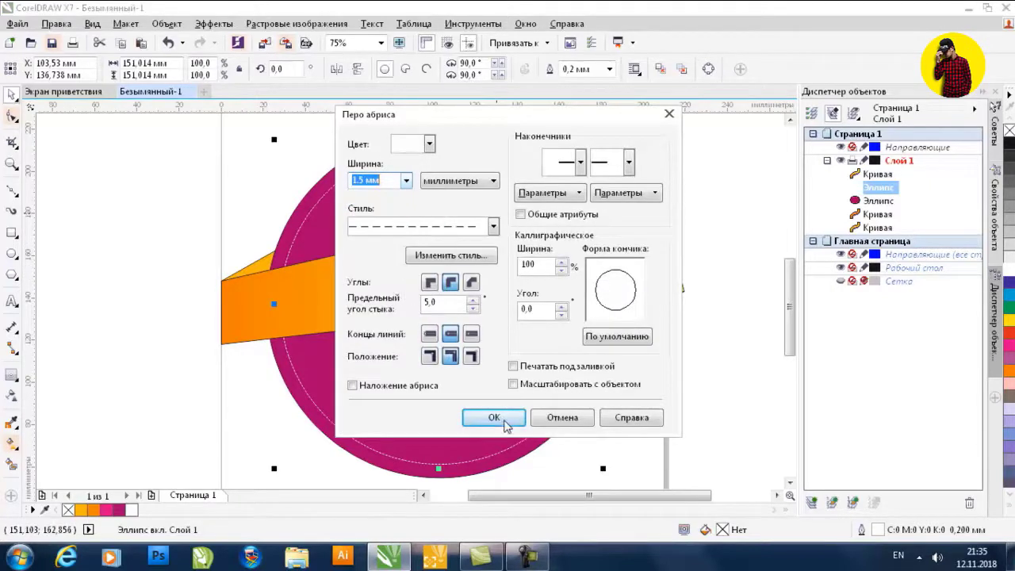
pyautogui.click(490, 418)
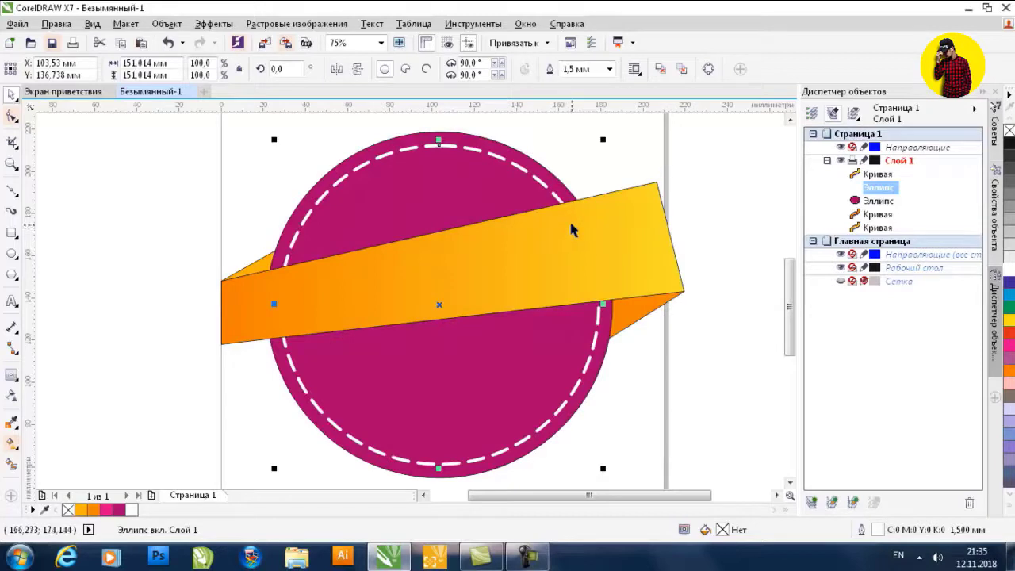
pyautogui.click(685, 156)
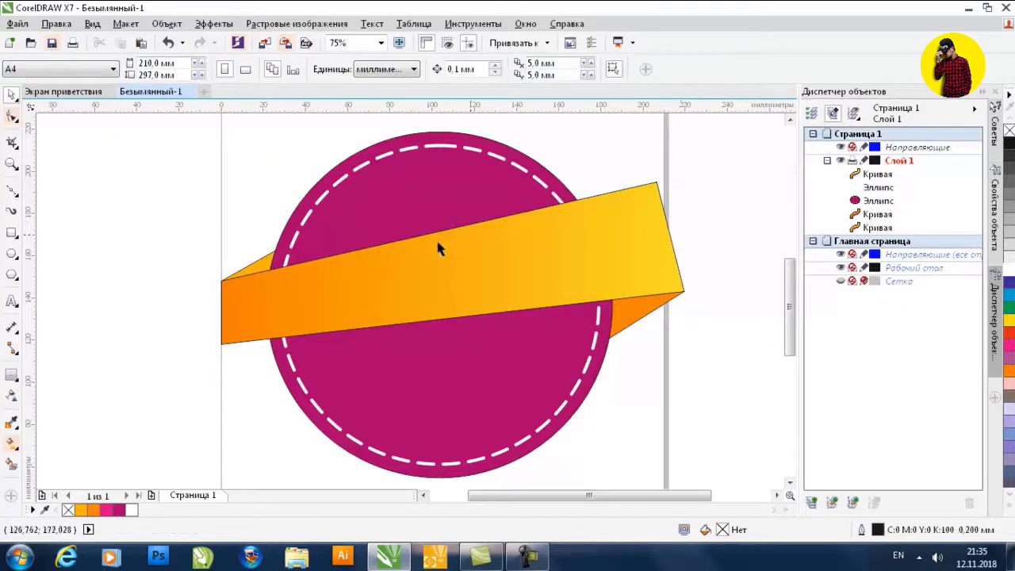
# Remove the outlines from the gradient band, both triangles and the magenta circle, keeping the dashed ring's outline
pyautogui.scroll(-2, 406, 259)
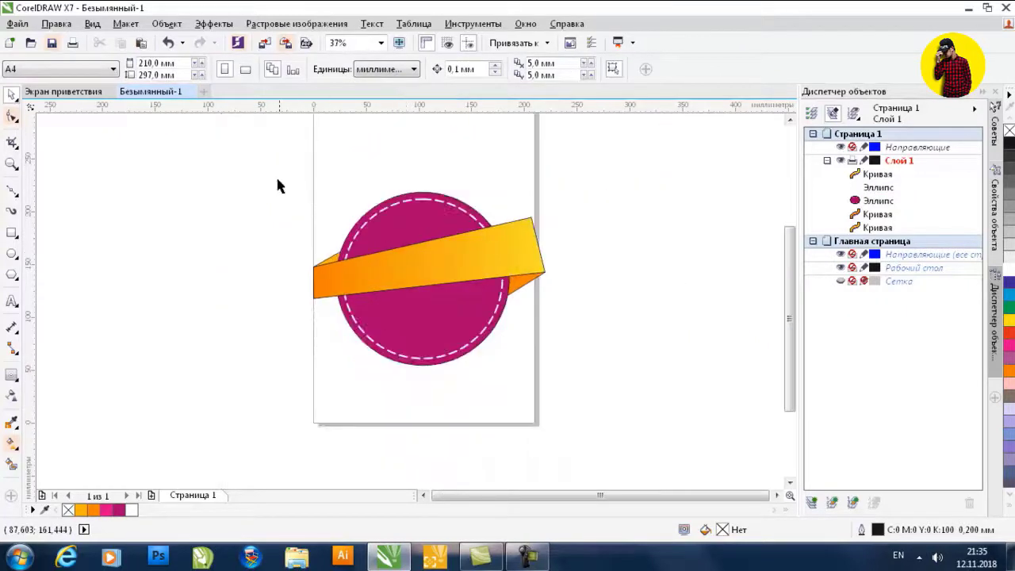
pyautogui.moveTo(246, 166); pyautogui.dragTo(599, 379)
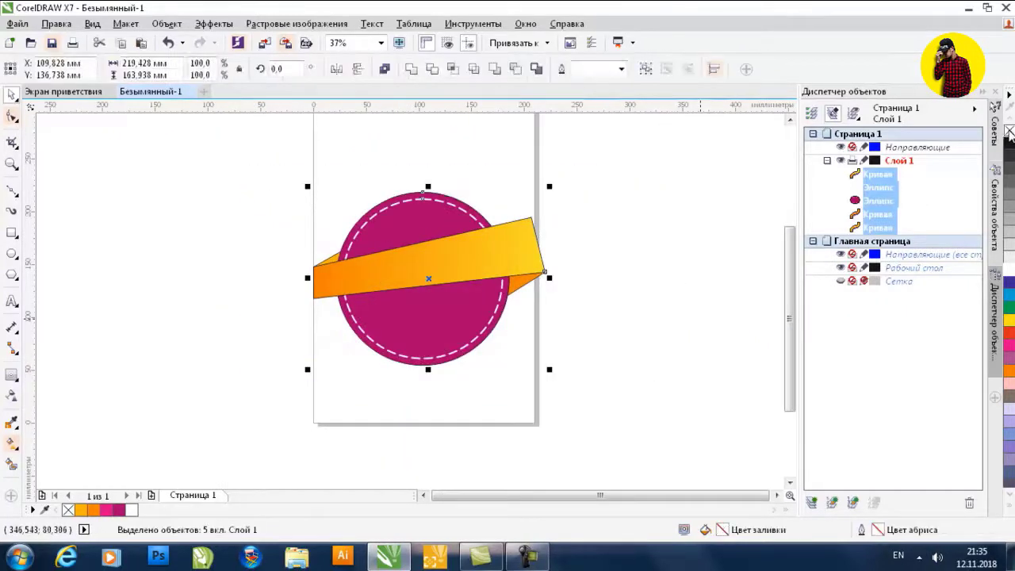
pyautogui.hotkey('ctrl', 'z')
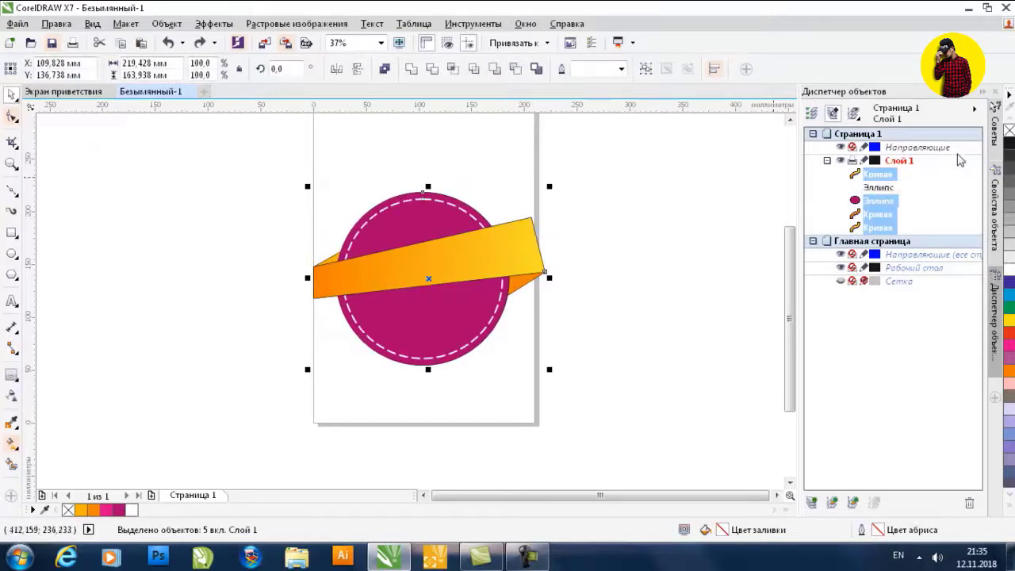
pyautogui.click(646, 183)
pyautogui.scroll(2, 357, 302)
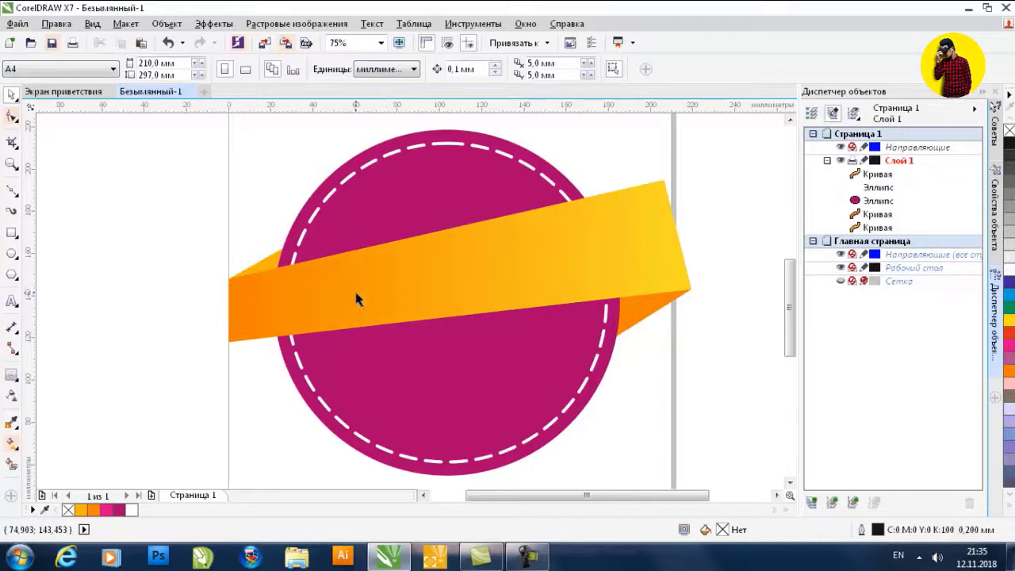
# Add the artistic text "Yangi yil aksiyasi" on the orange-yellow ribbon band
pyautogui.scroll(-2, 357, 300)
pyautogui.scroll(4, 356, 299)
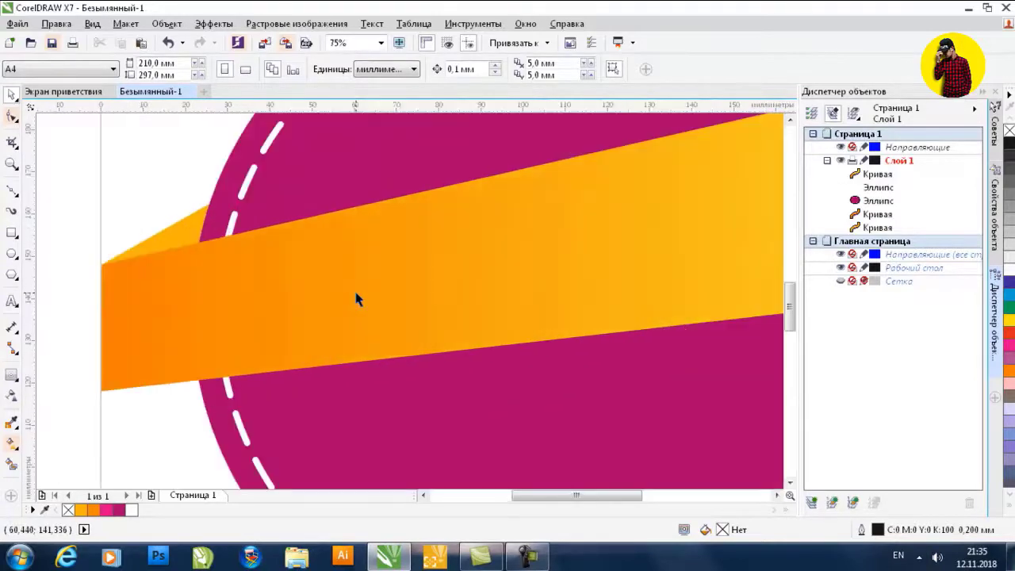
pyautogui.press('F8')
pyautogui.click(383, 271)
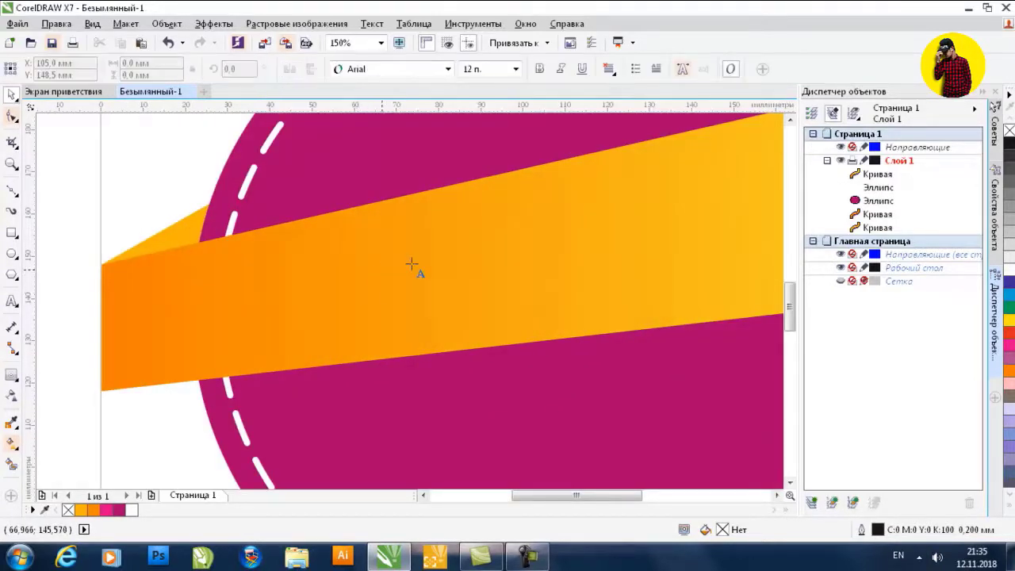
pyautogui.write('y')
pyautogui.press('BackSpace')
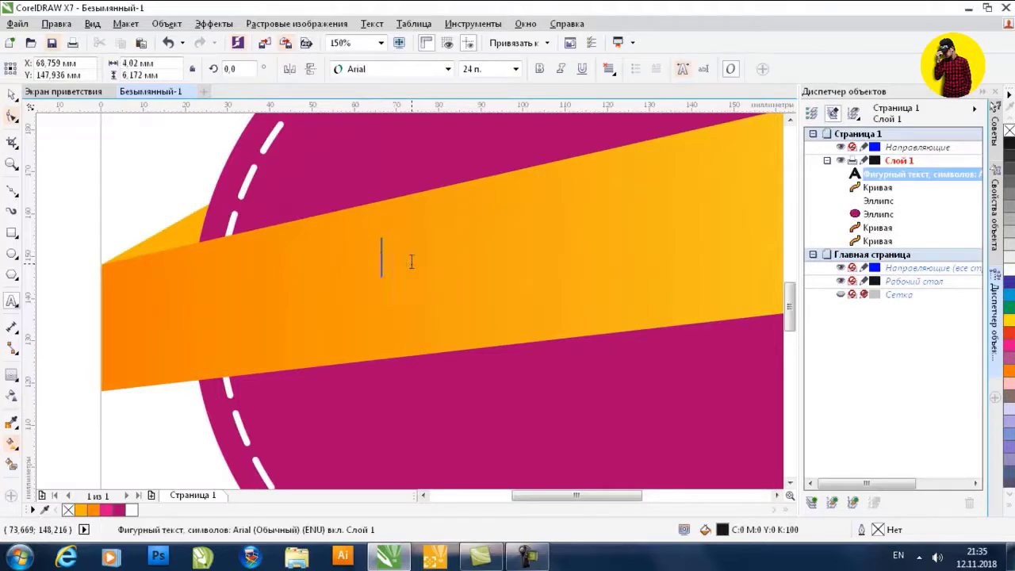
pyautogui.write('Yangi')
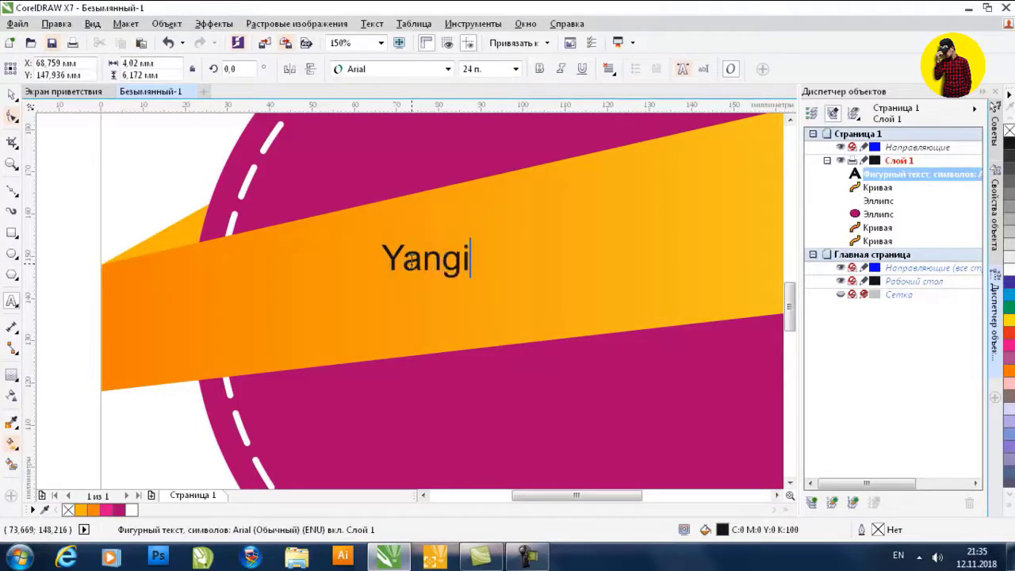
pyautogui.write(' yil ak')
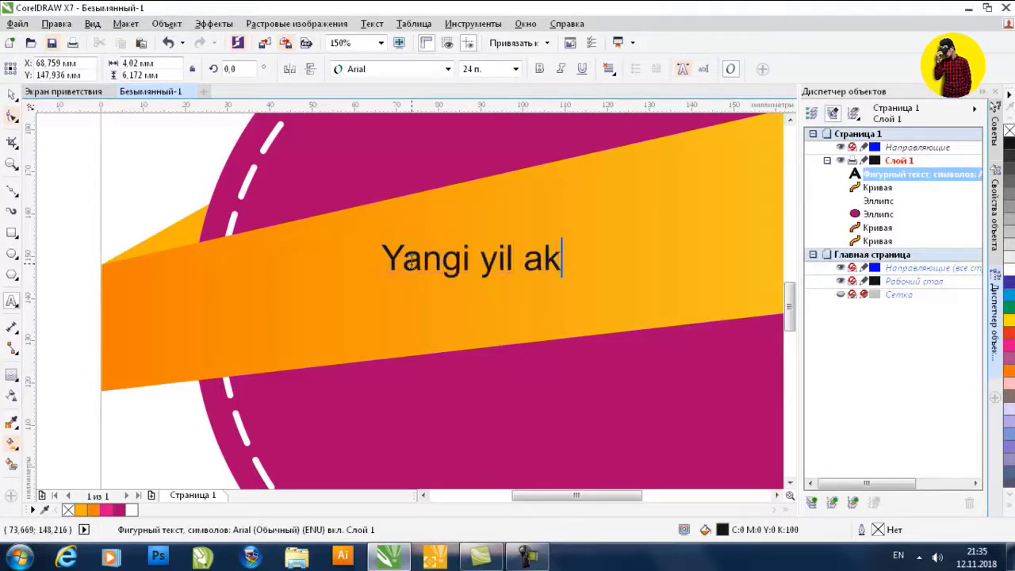
pyautogui.write('siyasi')
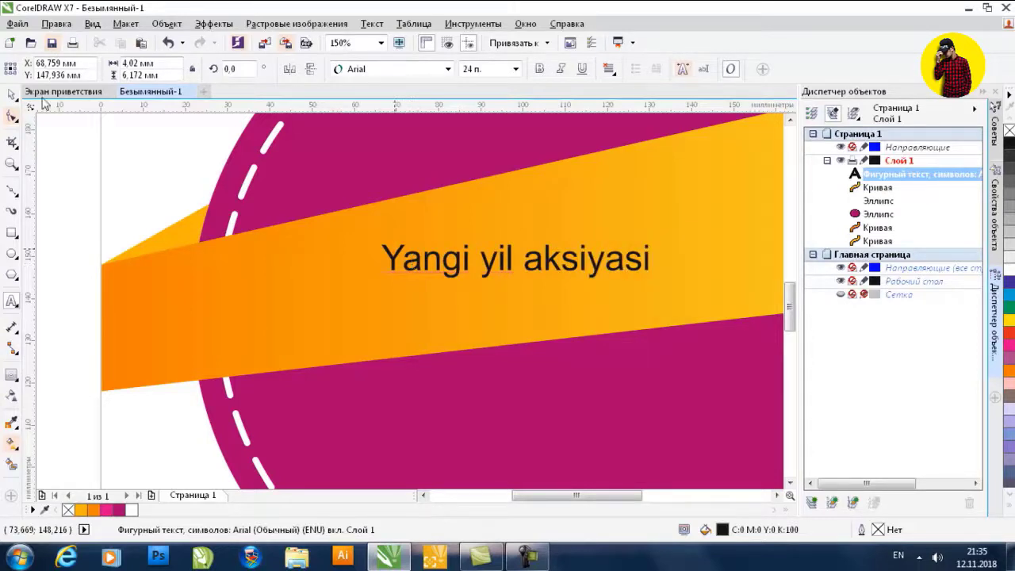
pyautogui.click(12, 95)
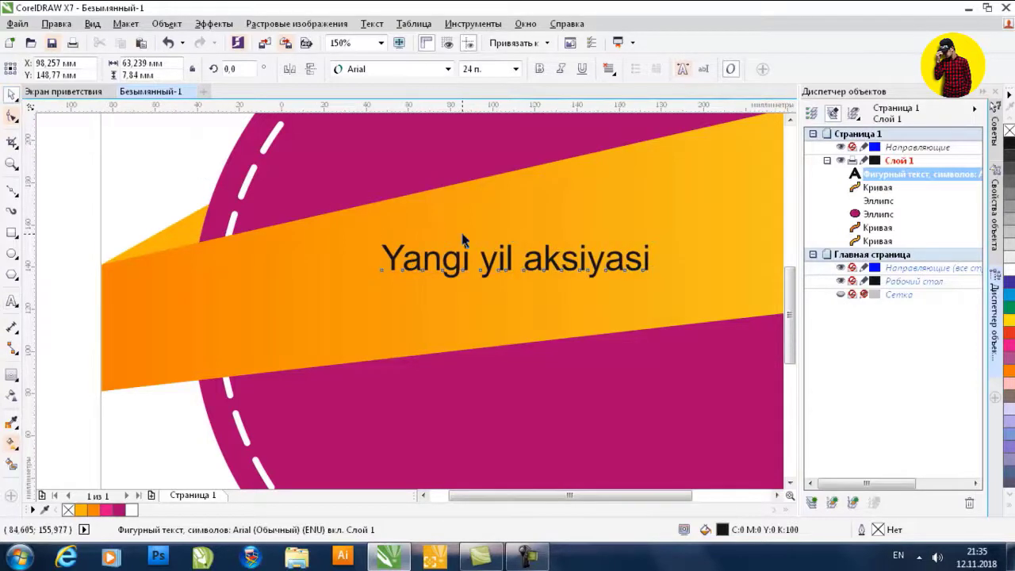
# Try the ArtScript and Balthazar fonts on the ribbon text
pyautogui.scroll(-2, 464, 245)
pyautogui.click(450, 70)
pyautogui.moveTo(427, 85)
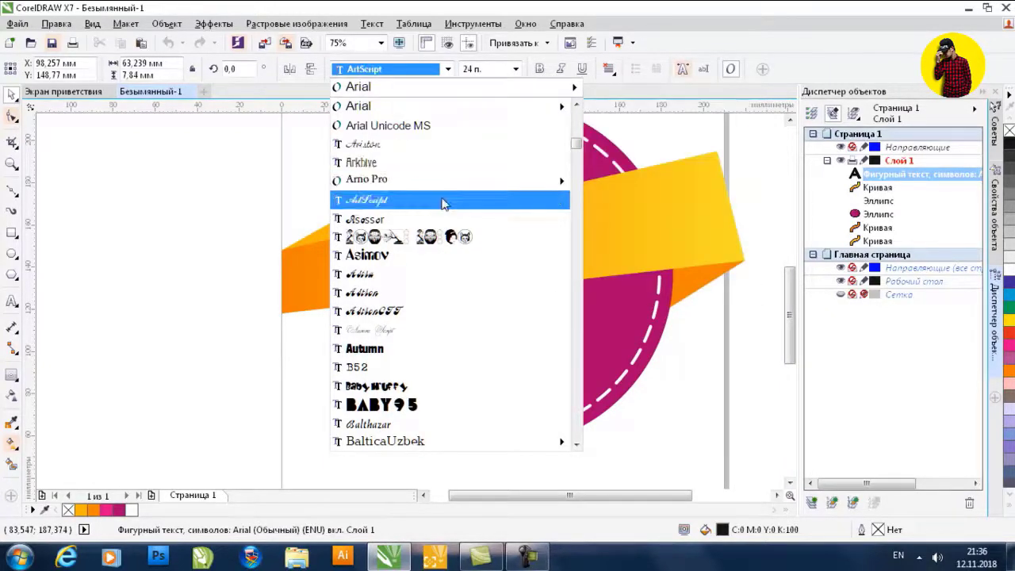
pyautogui.click(444, 199)
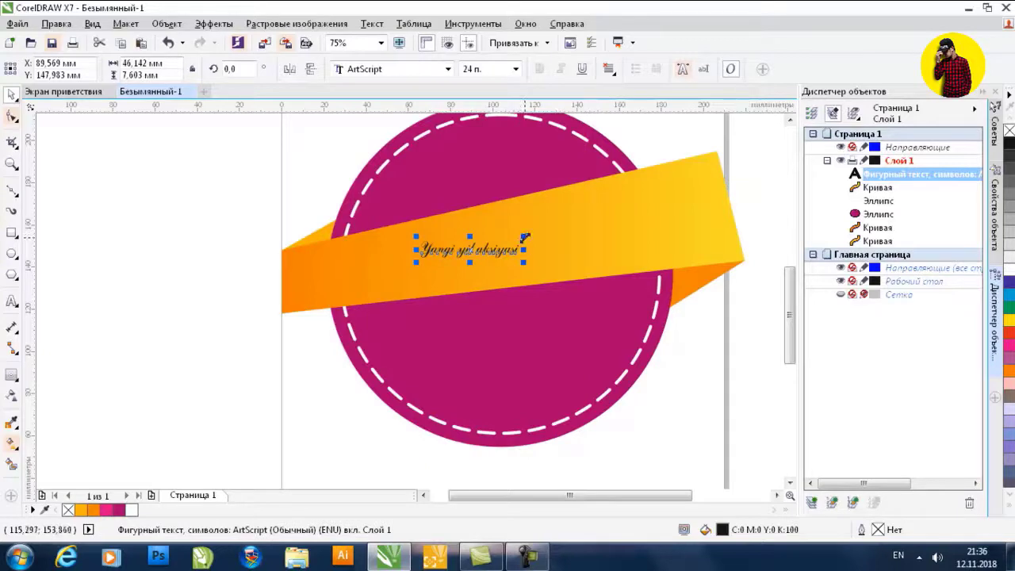
pyautogui.click(412, 70)
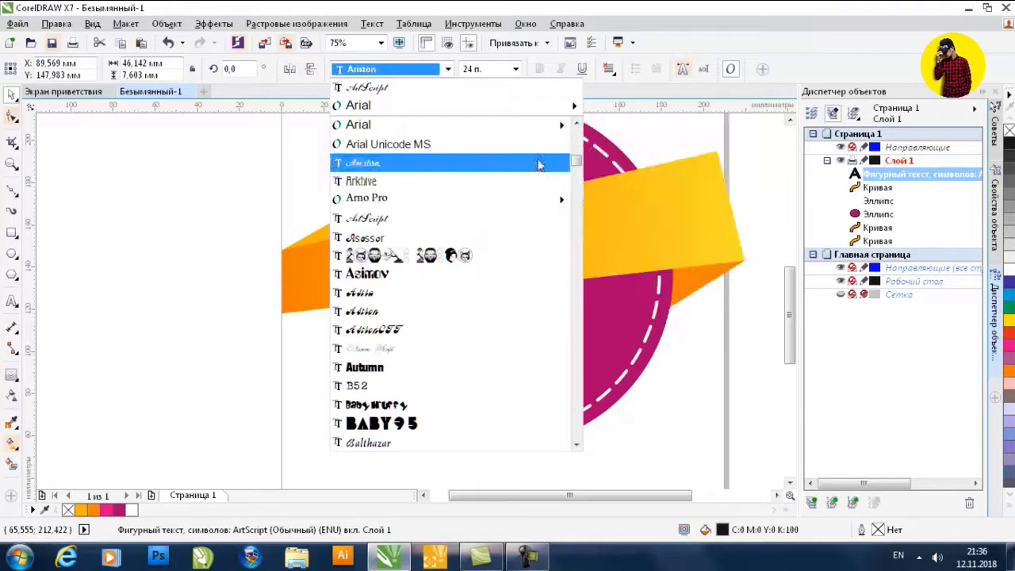
pyautogui.scroll(-4, 460, 232)
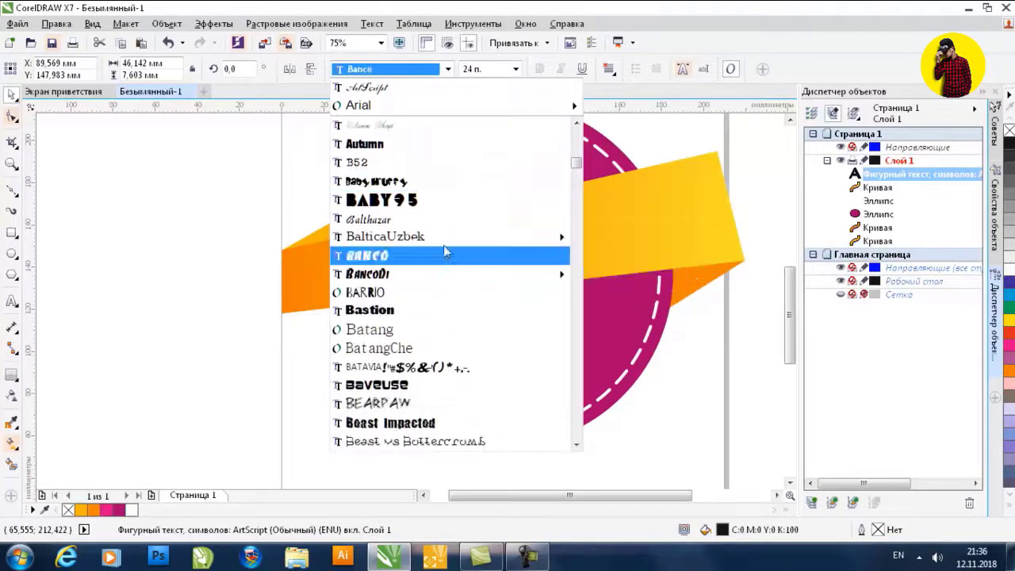
pyautogui.click(441, 227)
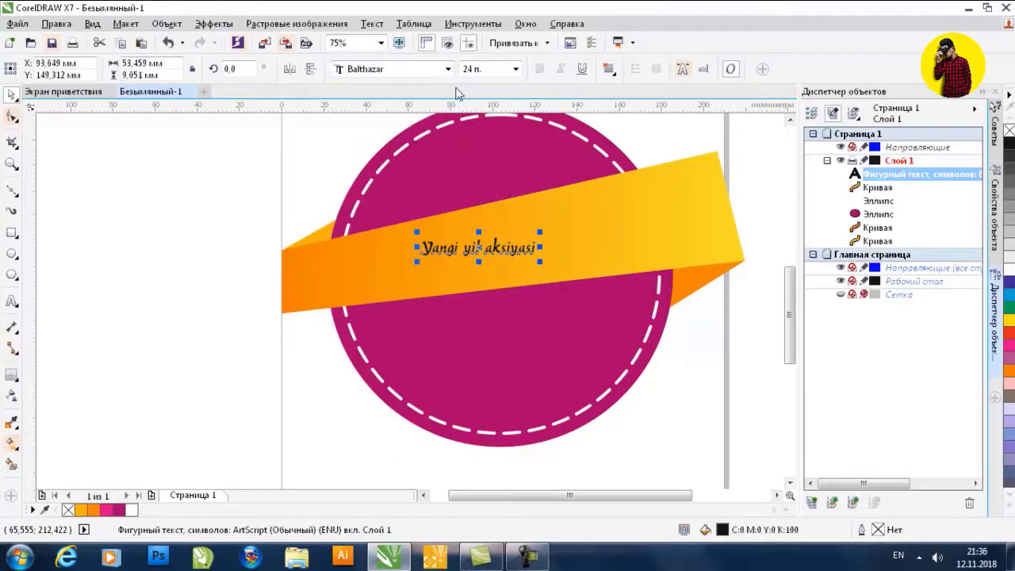
# Try the Better Off 1 and Boyarsky fonts on the ribbon text
pyautogui.click(448, 69)
pyautogui.scroll(-7, 424, 318)
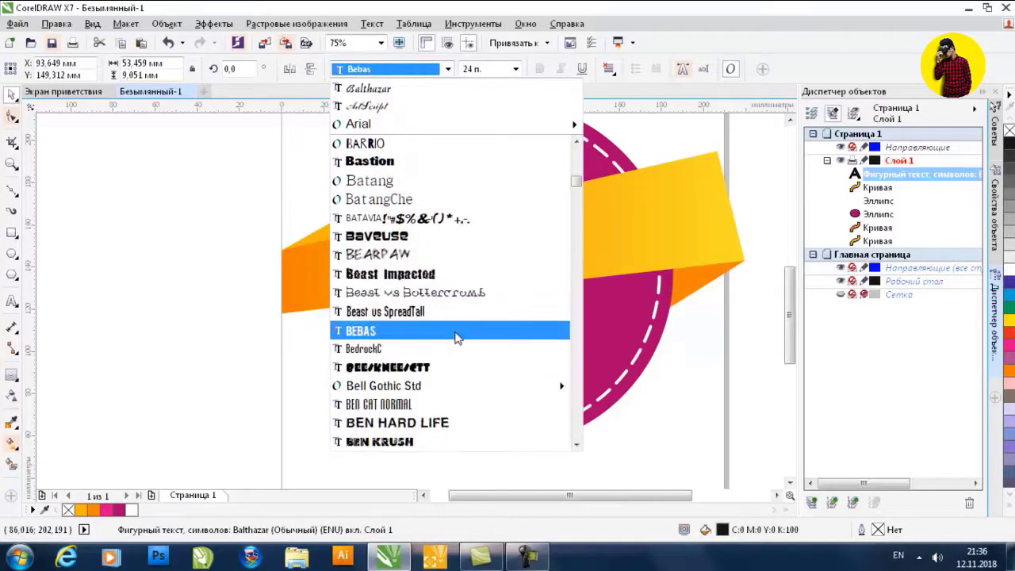
pyautogui.scroll(-1, 428, 343)
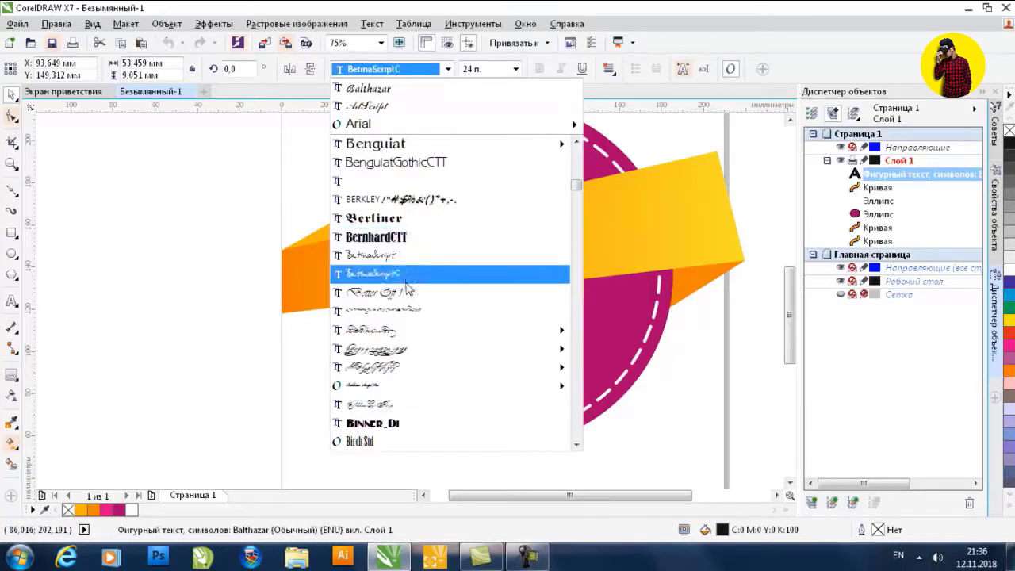
pyautogui.click(406, 292)
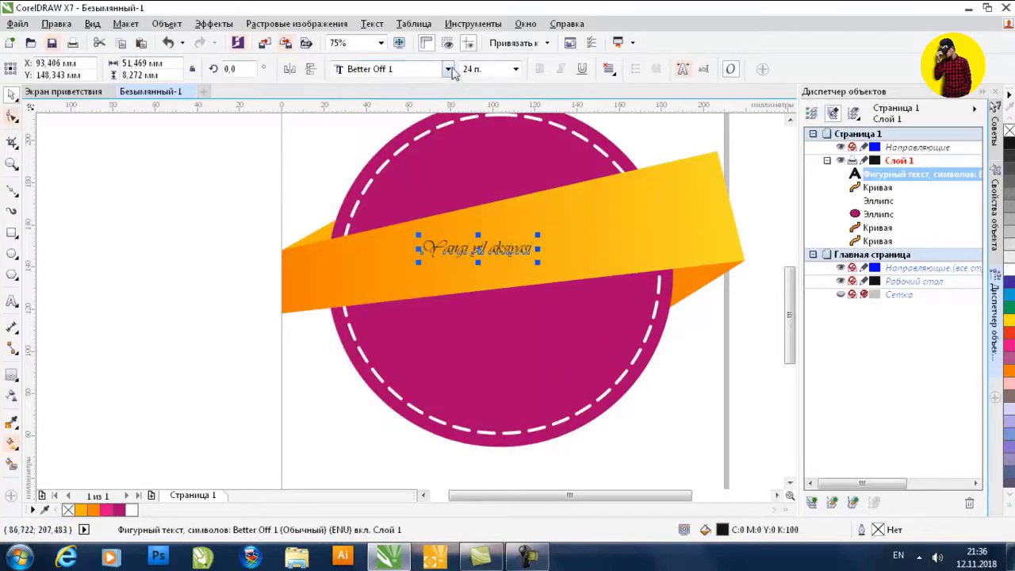
pyautogui.click(447, 69)
pyautogui.scroll(-7, 434, 321)
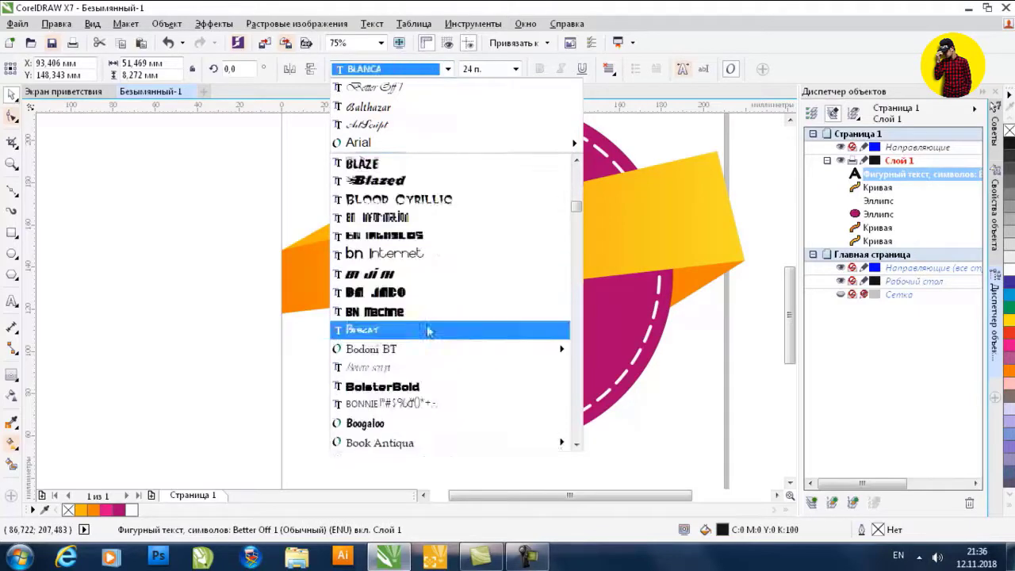
pyautogui.scroll(-3, 419, 277)
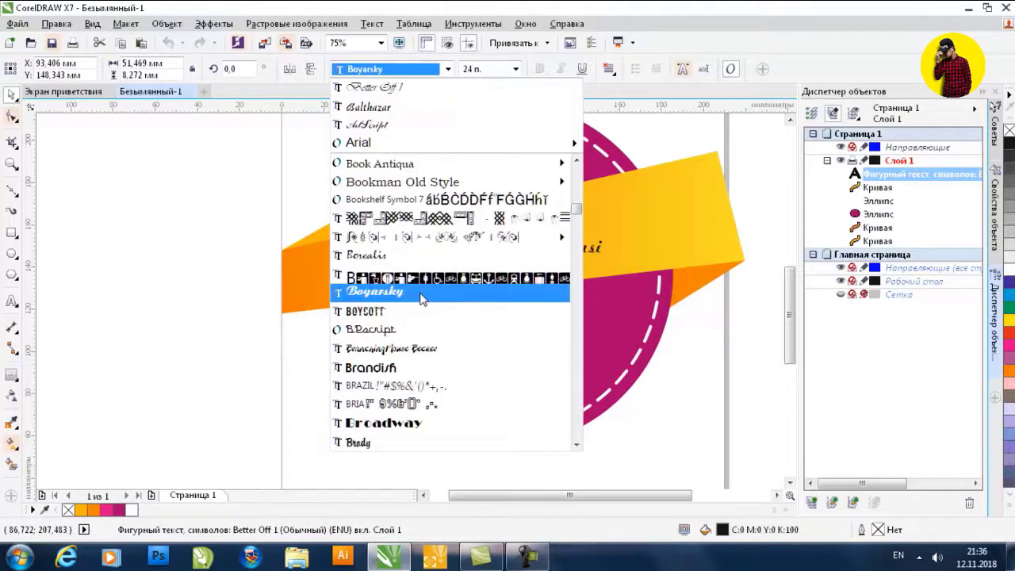
pyautogui.click(420, 294)
# Set the ribbon text in Brush Script Std and enlarge it to 72 pt
pyautogui.click(447, 69)
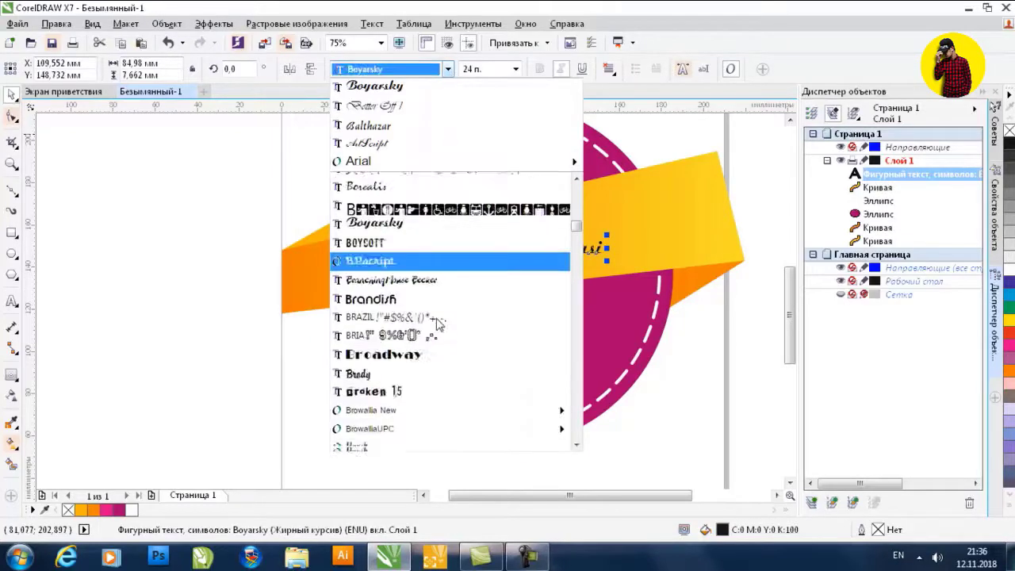
pyautogui.scroll(-5, 437, 324)
pyautogui.click(436, 331)
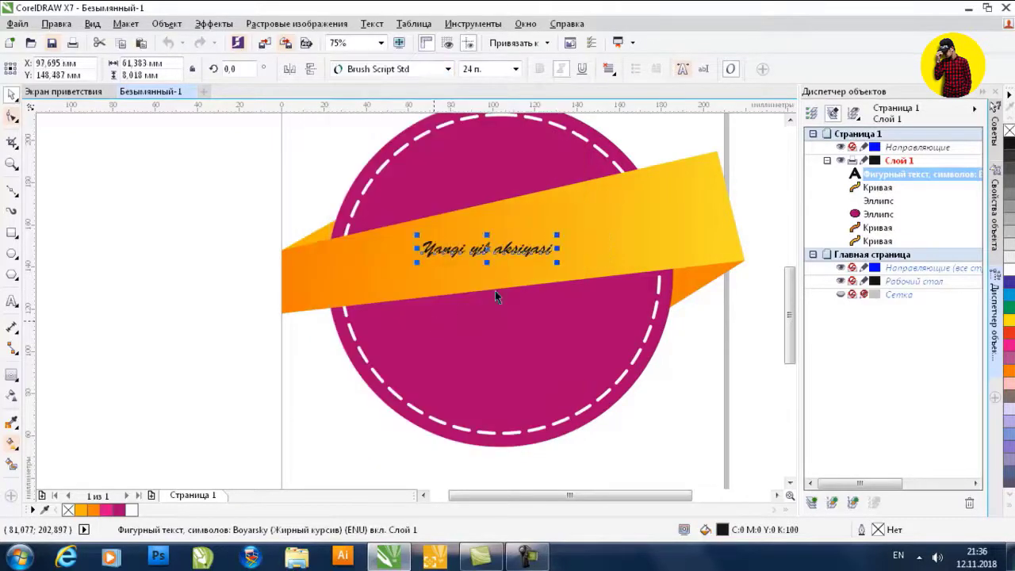
pyautogui.moveTo(557, 234); pyautogui.dragTo(677, 181)
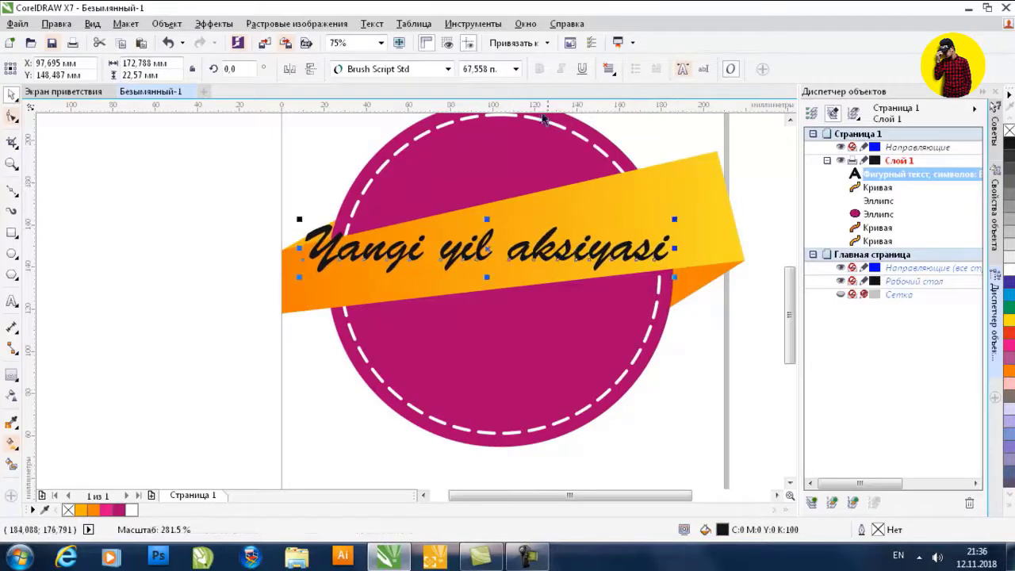
pyautogui.click(516, 70)
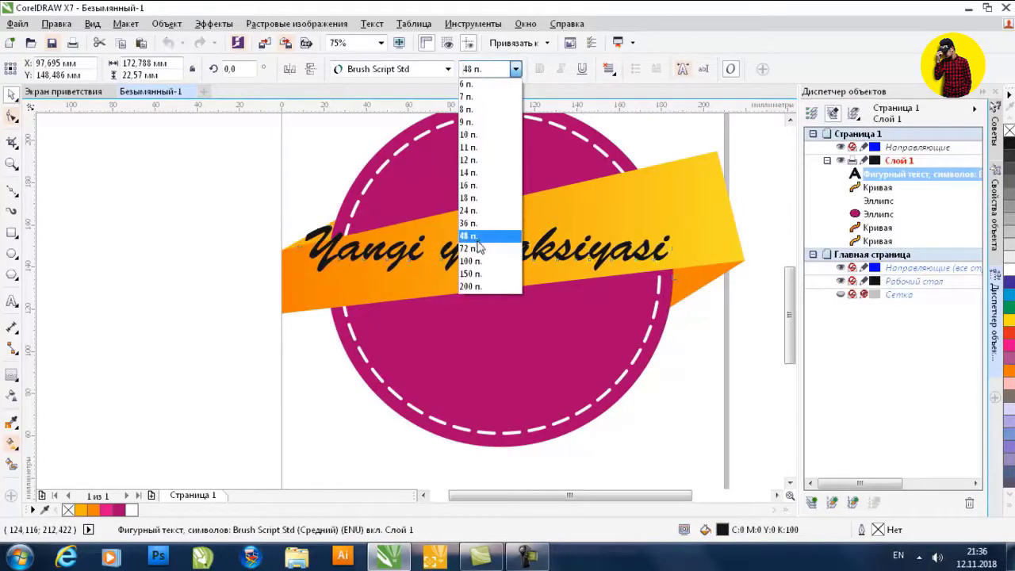
pyautogui.click(482, 250)
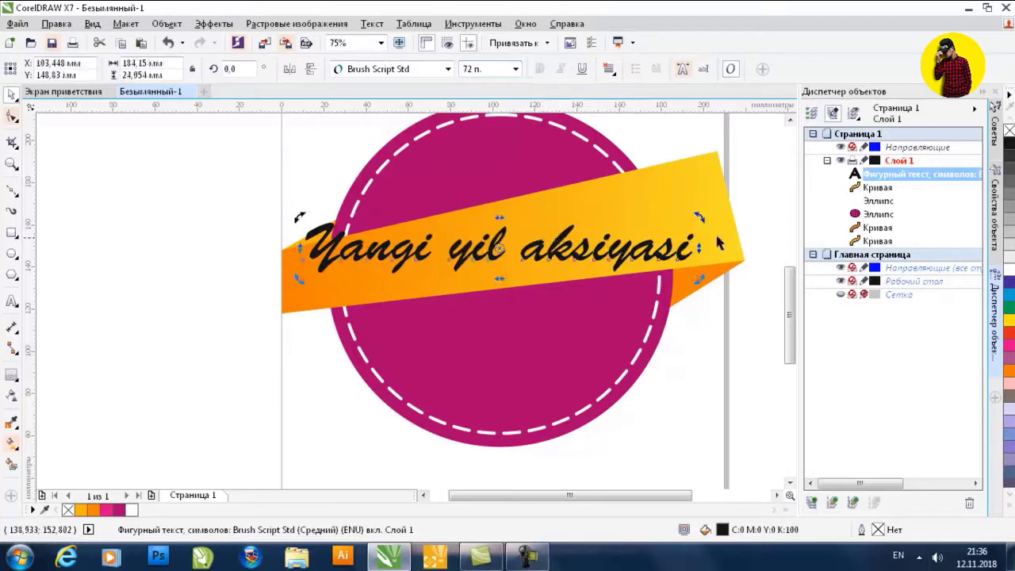
# Rotate the text about 10 degrees counterclockwise to follow the ribbon's slope and centre it on the band
pyautogui.moveTo(698, 216); pyautogui.dragTo(671, 167)
pyautogui.moveTo(675, 177)
pyautogui.mouseDown()
pyautogui.moveTo(690, 199)
pyautogui.moveTo(682, 188)
pyautogui.mouseUp()
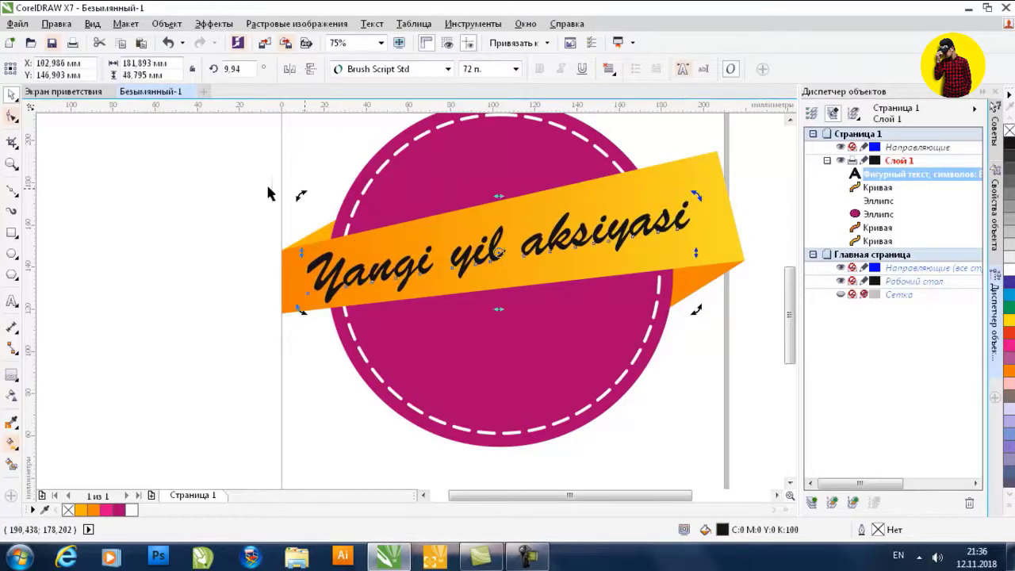
pyautogui.click(233, 181)
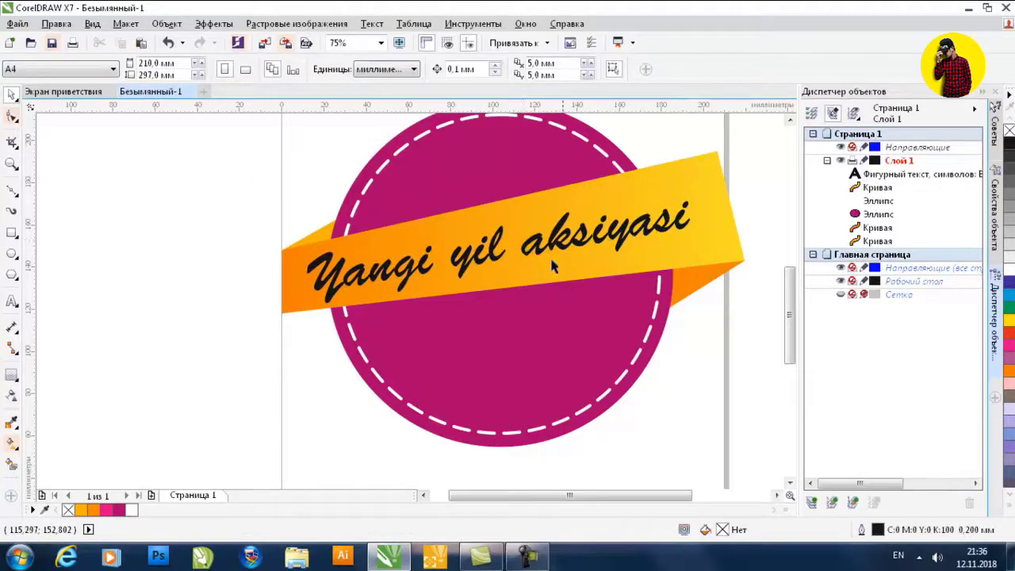
pyautogui.moveTo(561, 230); pyautogui.dragTo(564, 215)
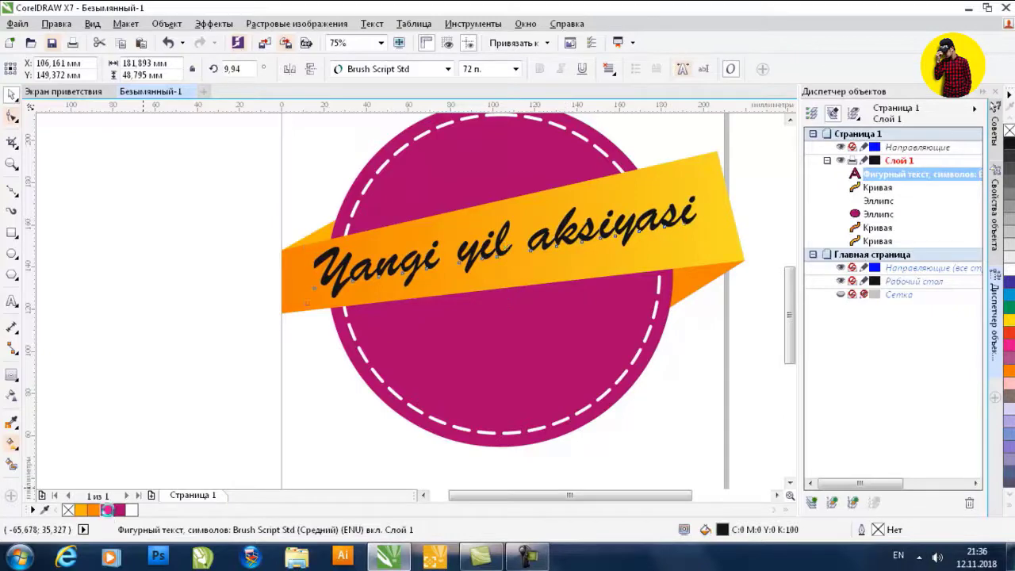
# Fill the ribbon text with bright pink and place a slightly offset dark magenta copy behind it as a shadow
pyautogui.moveTo(511, 249); pyautogui.dragTo(511, 249)
pyautogui.scroll(6, 507, 230)
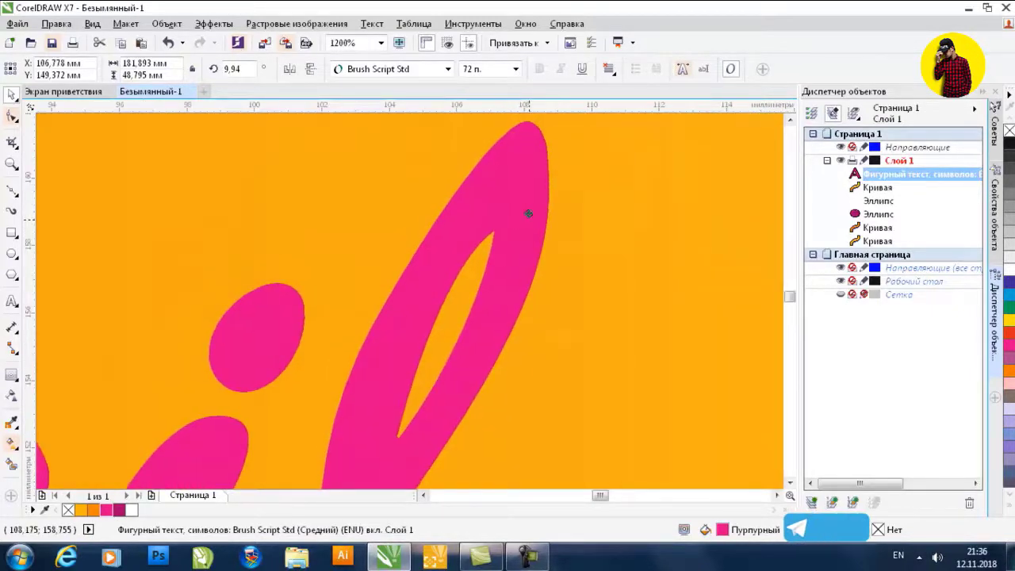
pyautogui.hotkey('ctrl', 'c')
pyautogui.hotkey('ctrl', 'v')
pyautogui.moveTo(542, 235); pyautogui.dragTo(524, 201)
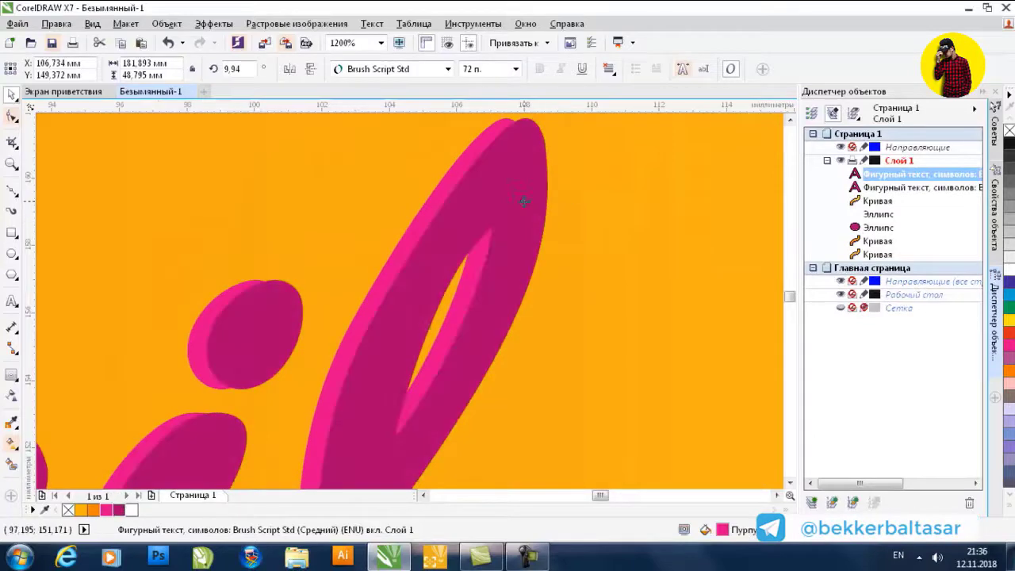
pyautogui.hotkey('ctrl', 'pagedown')
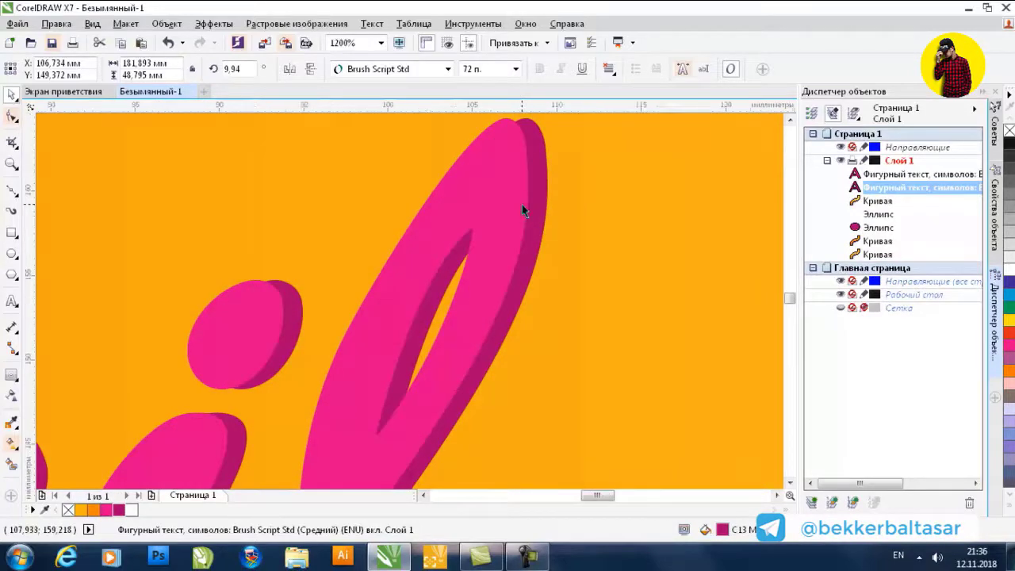
pyautogui.scroll(-5, 522, 204)
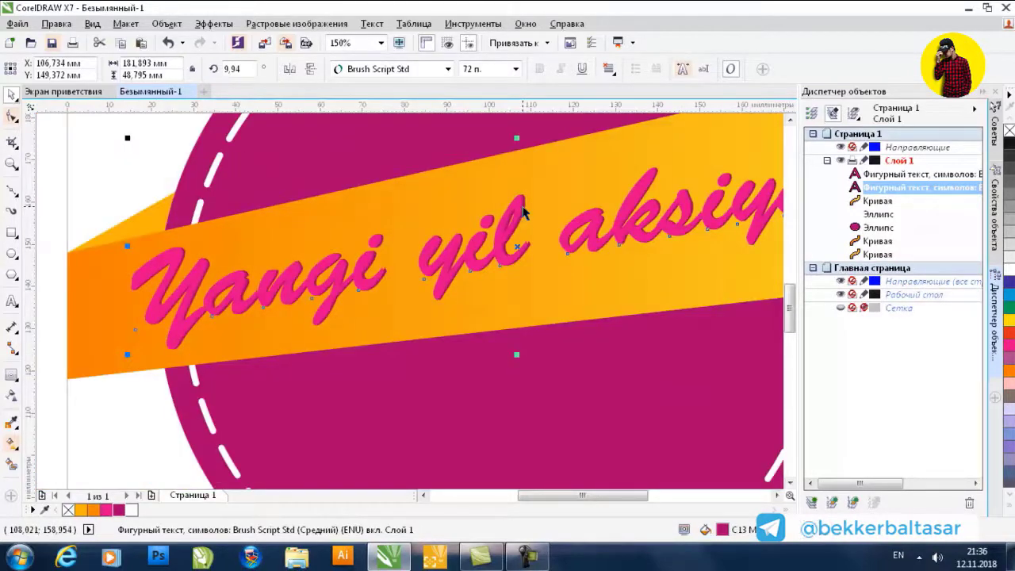
pyautogui.scroll(-3, 523, 213)
pyautogui.click(406, 217)
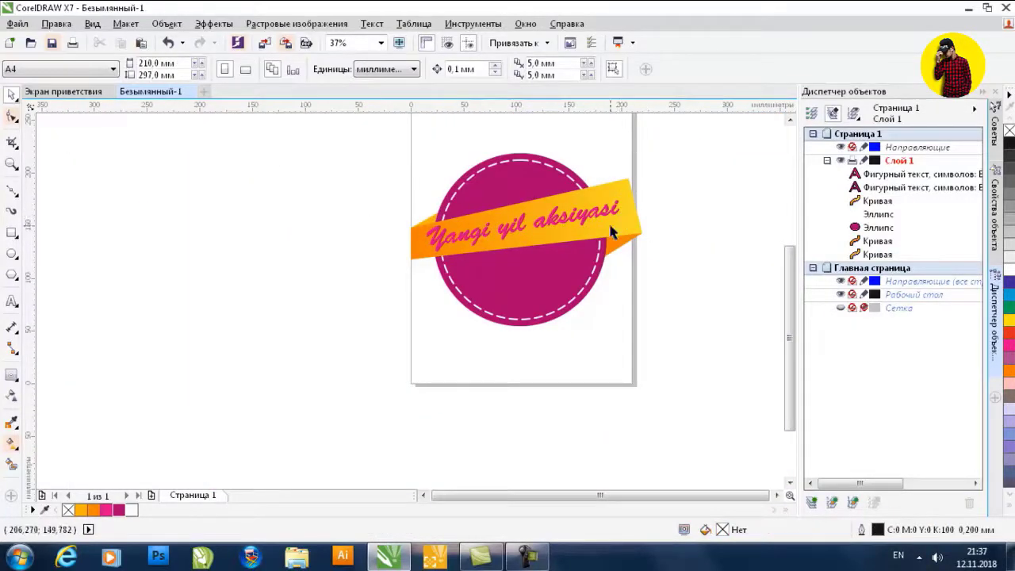
# Darken the fill of the ribbon's lower-right fold triangle to C5 M59 Y100 K23
pyautogui.scroll(2, 609, 235)
pyautogui.click(634, 252)
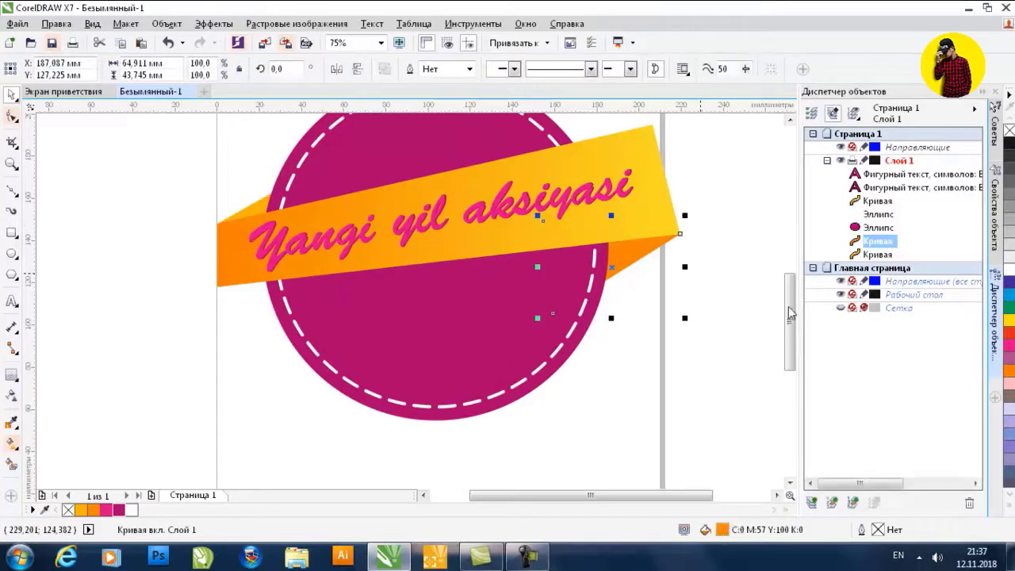
pyautogui.hotkey('shift', 'F11')
pyautogui.click(664, 245)
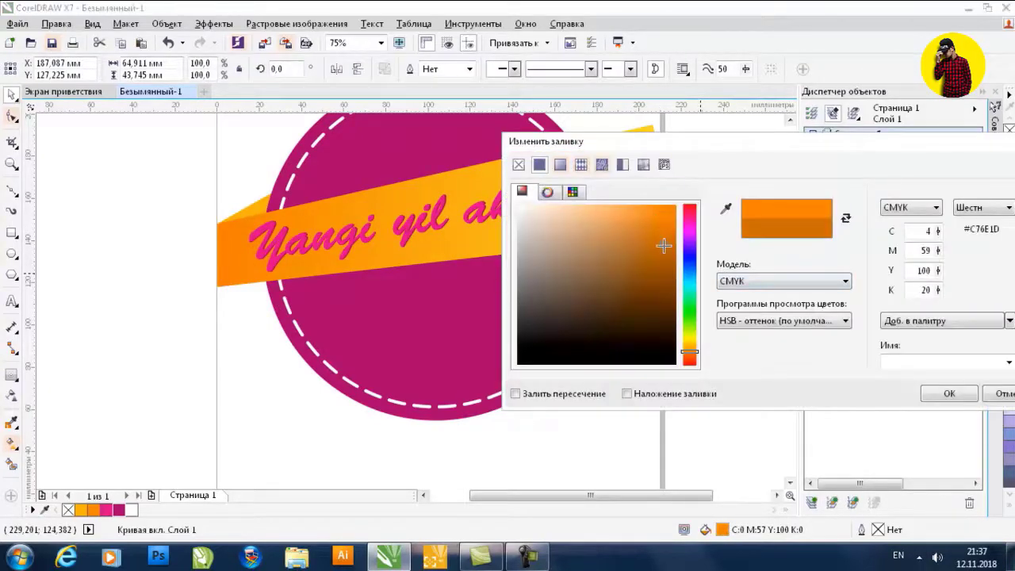
pyautogui.moveTo(717, 151); pyautogui.dragTo(687, 330)
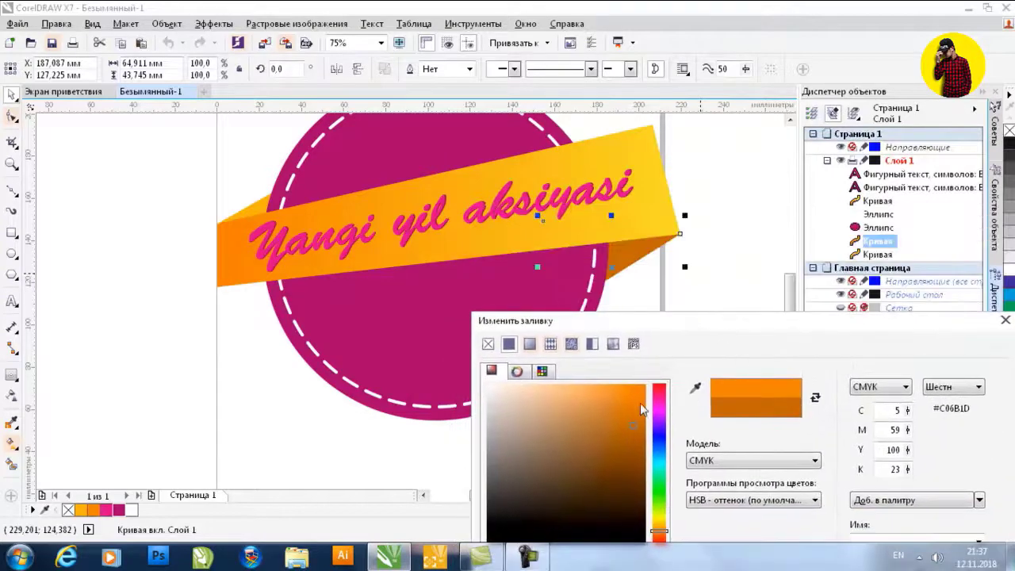
pyautogui.moveTo(880, 324); pyautogui.dragTo(782, 252)
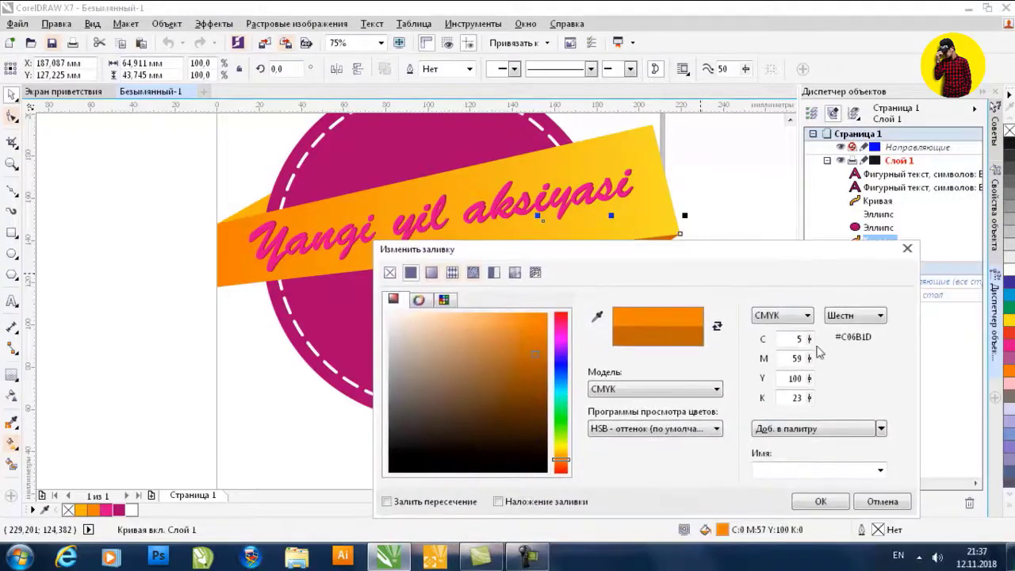
pyautogui.click(822, 502)
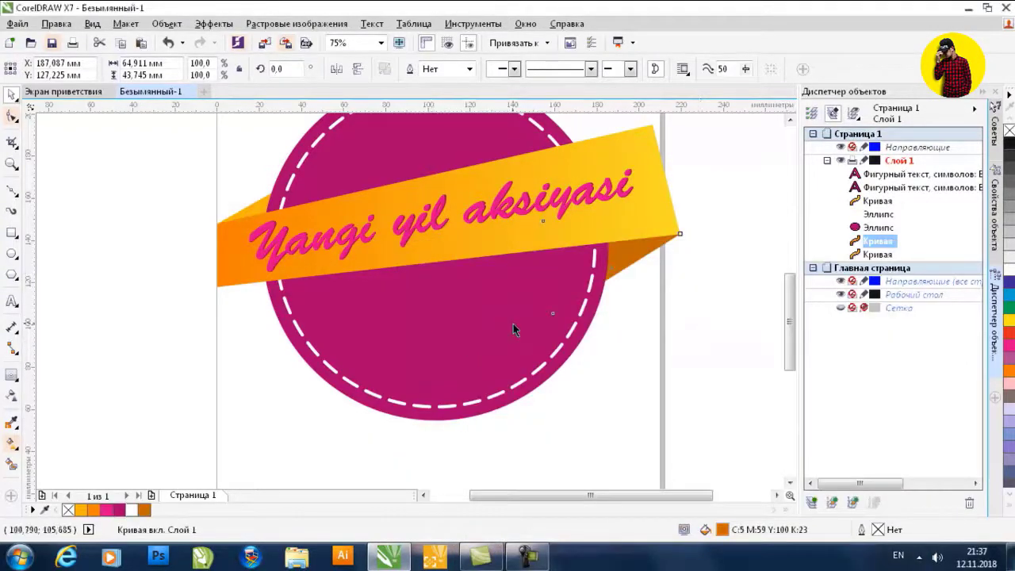
# Add the artistic text "60% CHEGIRMA" inside the dark magenta circle, just below the ribbon
pyautogui.scroll(-2, 517, 329)
pyautogui.click(601, 293)
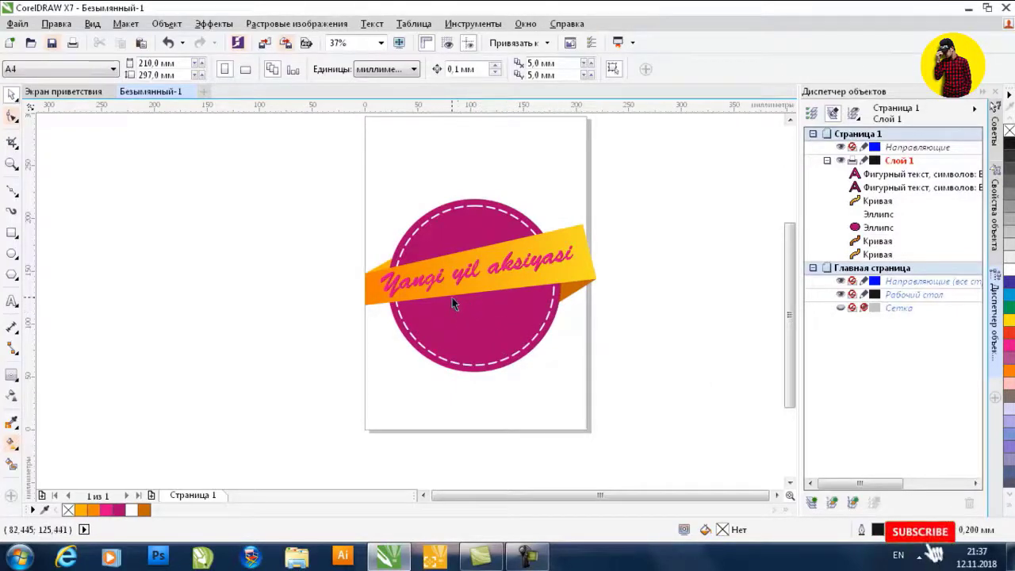
pyautogui.scroll(2, 458, 312)
pyautogui.click(468, 331)
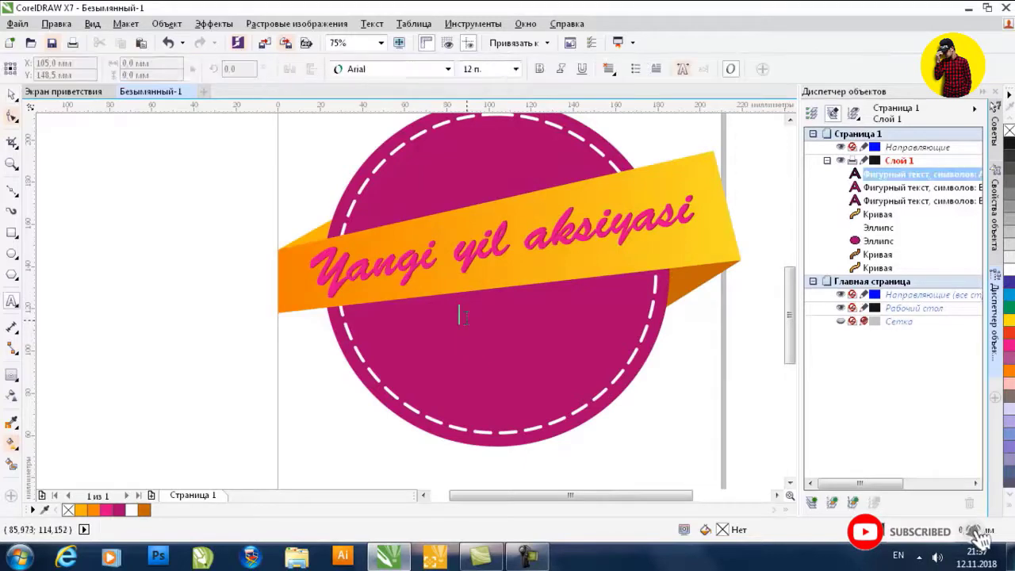
pyautogui.write('60')
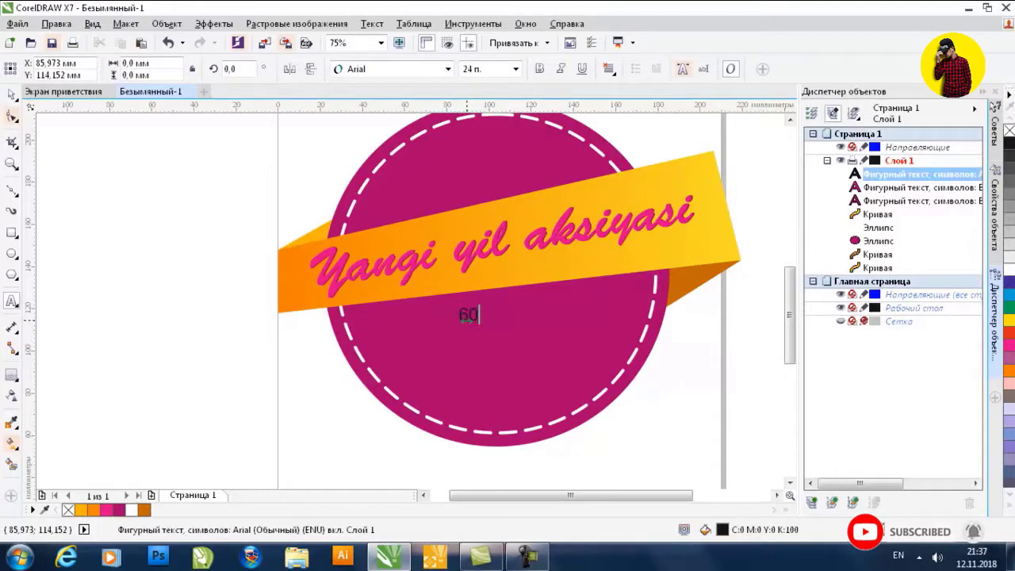
pyautogui.write('% CHEGIRMA')
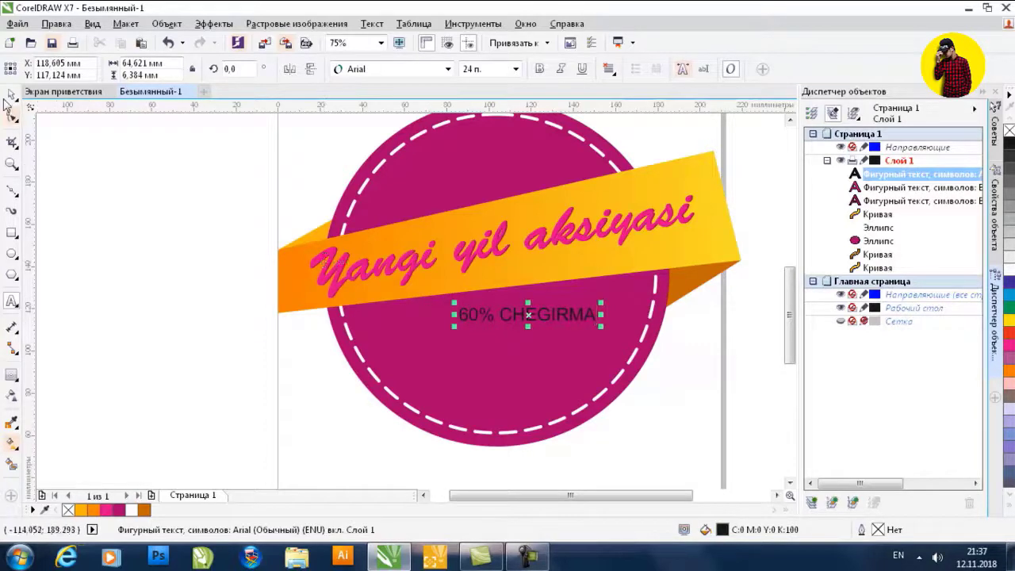
# Try the Autumn, Beast vs SpreadTall, BedrockC and Ben Cat Normal fonts on the "60% CHEGIRMA" text
pyautogui.click(446, 70)
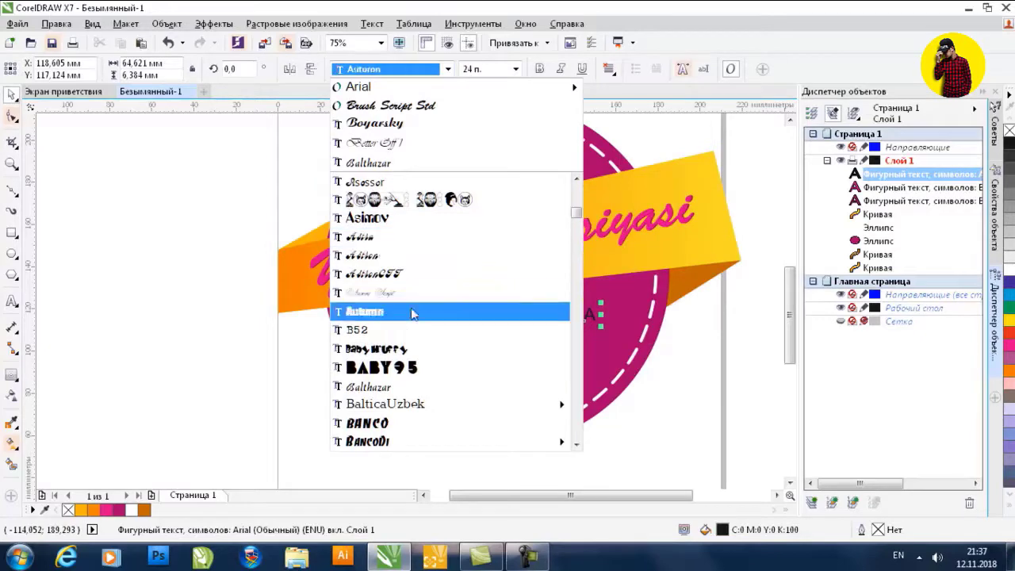
pyautogui.click(413, 306)
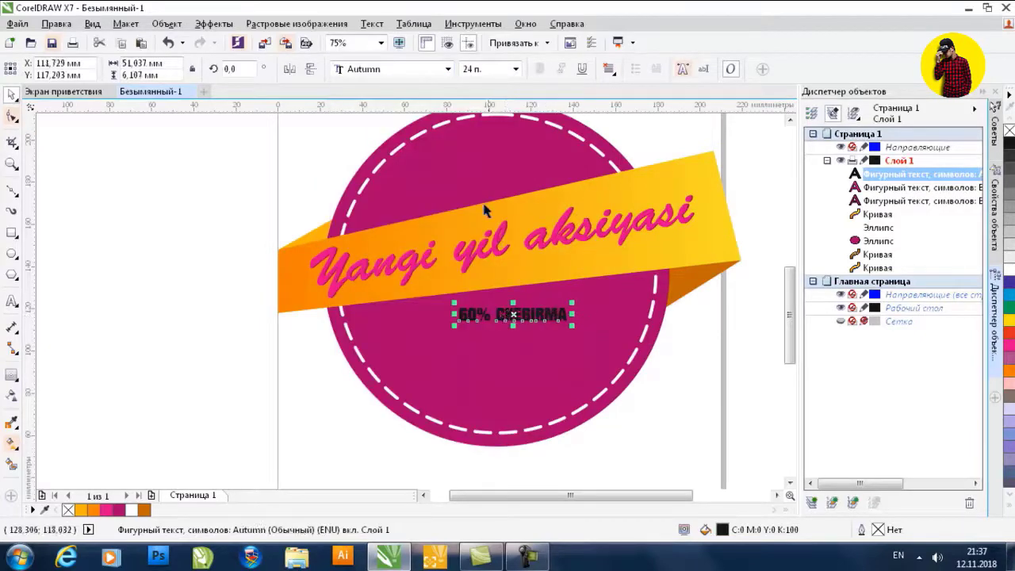
pyautogui.click(448, 69)
pyautogui.scroll(-5, 413, 277)
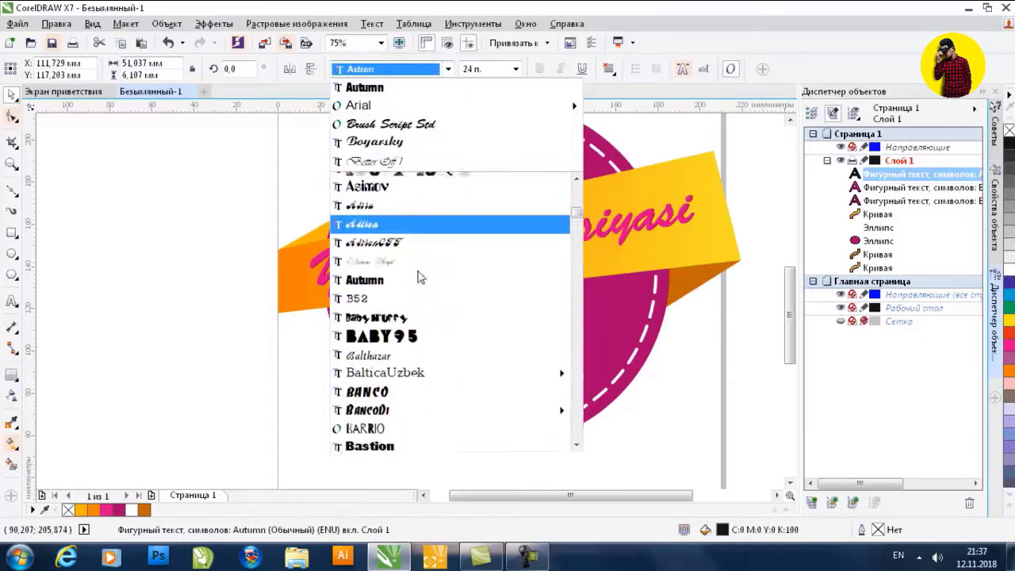
pyautogui.scroll(-1, 413, 290)
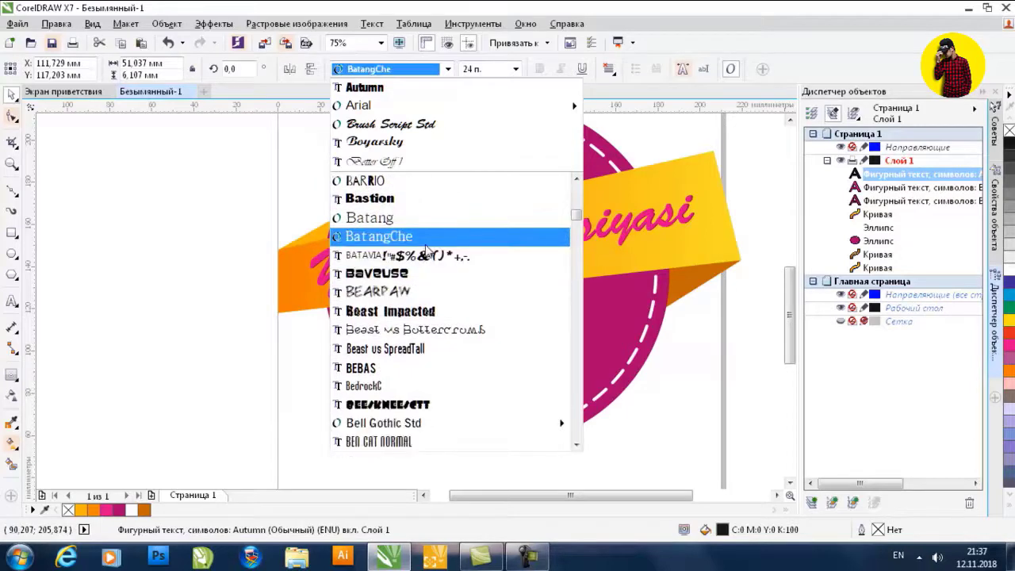
pyautogui.click(435, 349)
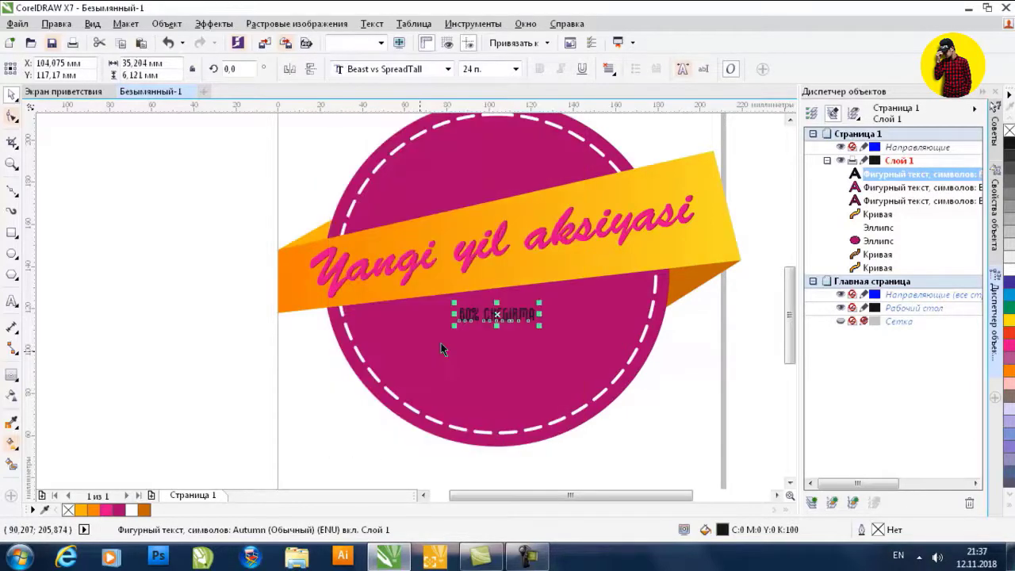
pyautogui.click(448, 69)
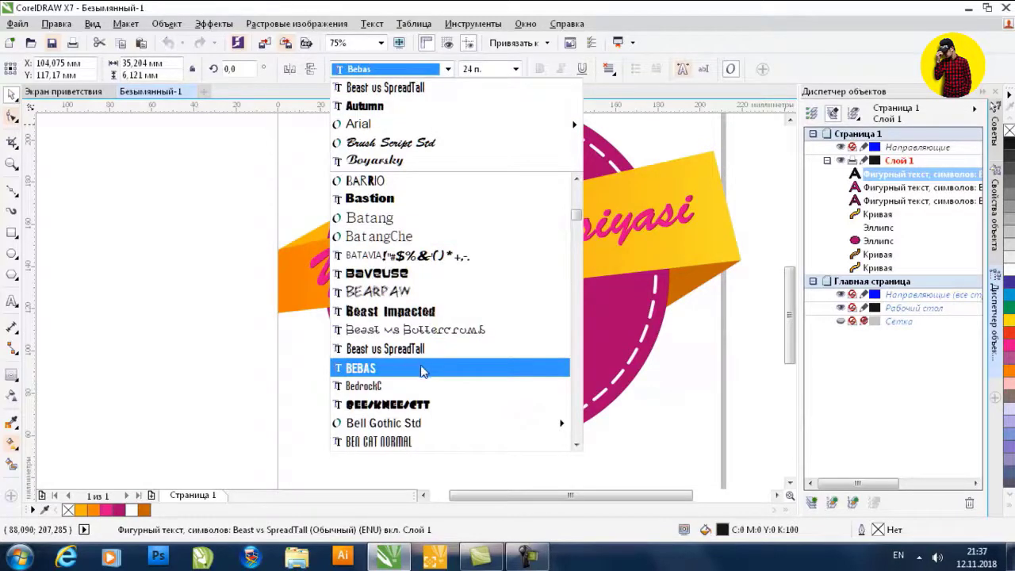
pyautogui.click(432, 387)
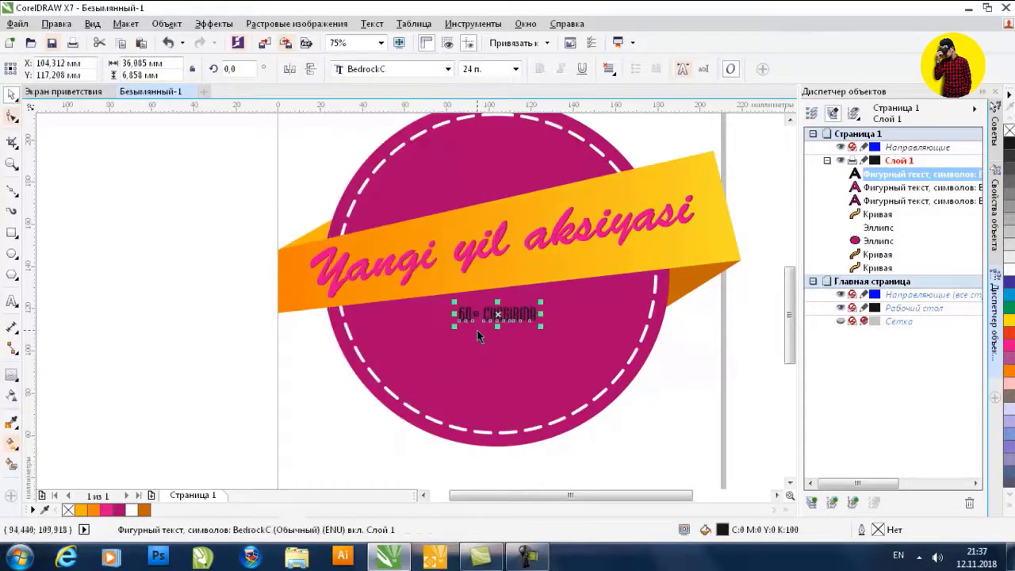
pyautogui.click(447, 70)
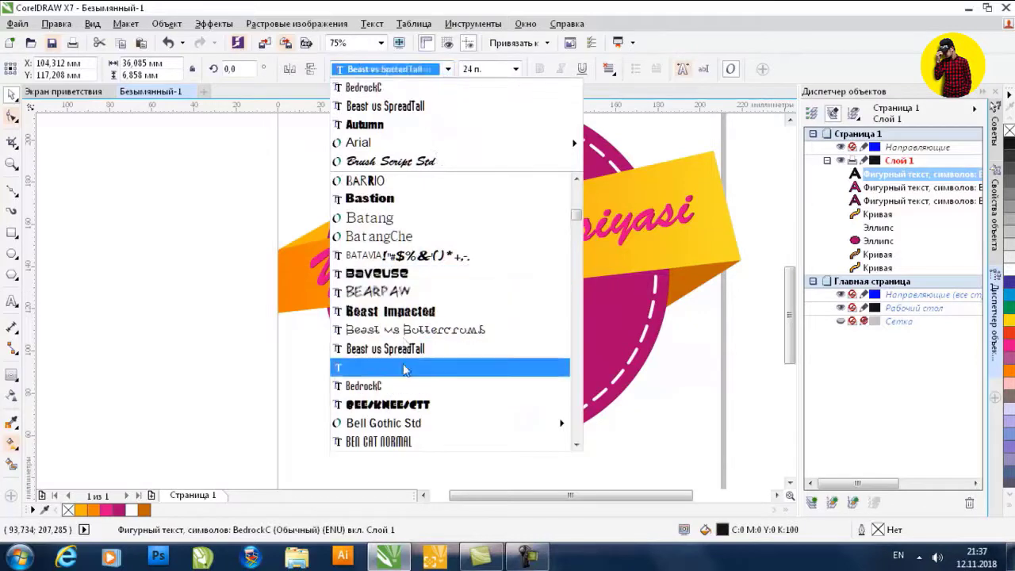
pyautogui.moveTo(412, 371)
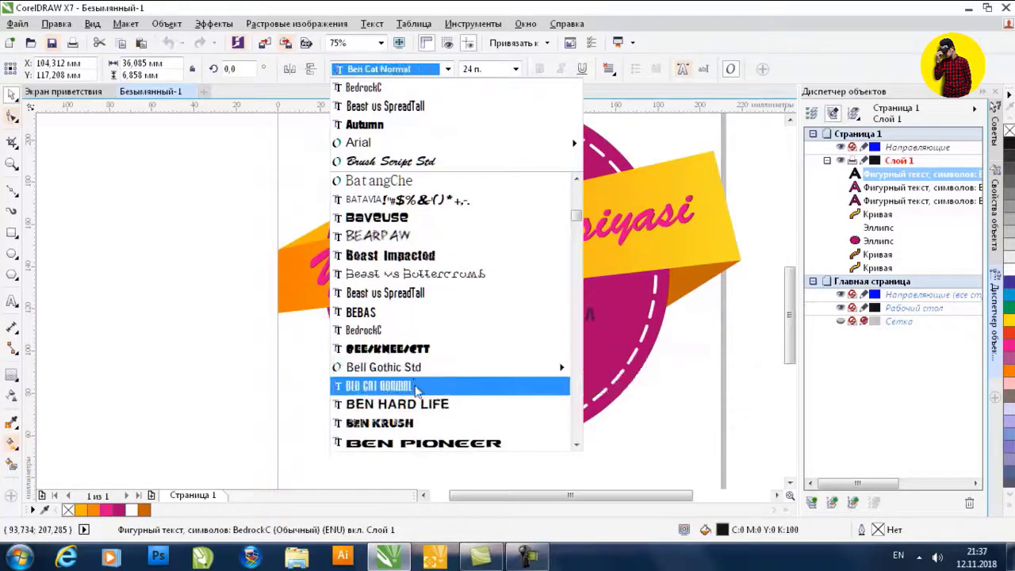
pyautogui.click(416, 386)
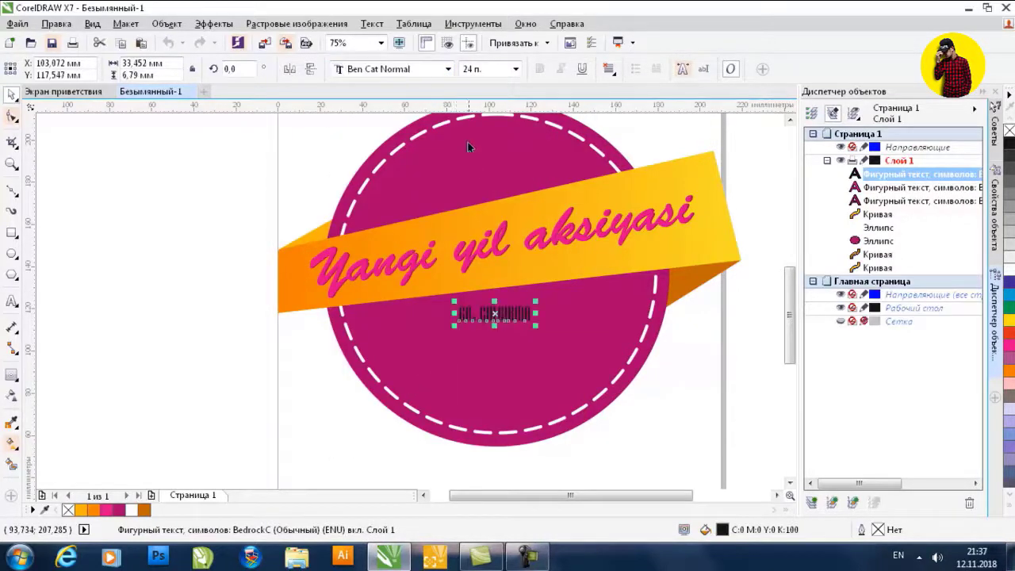
# Set the font of the "60% CHEGIRMA" text to Bebas
pyautogui.click(448, 69)
pyautogui.scroll(-2, 425, 333)
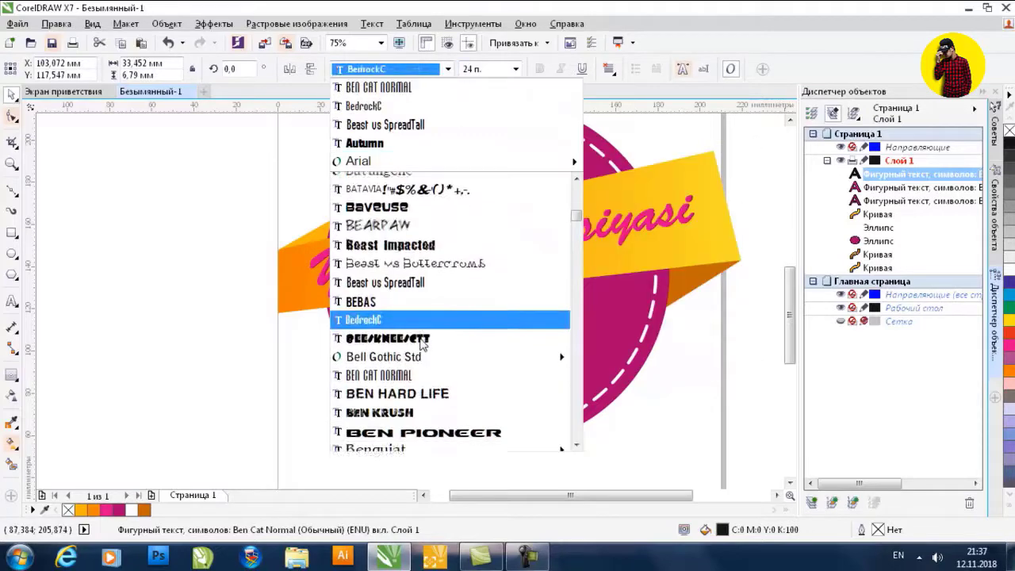
pyautogui.scroll(-5, 421, 347)
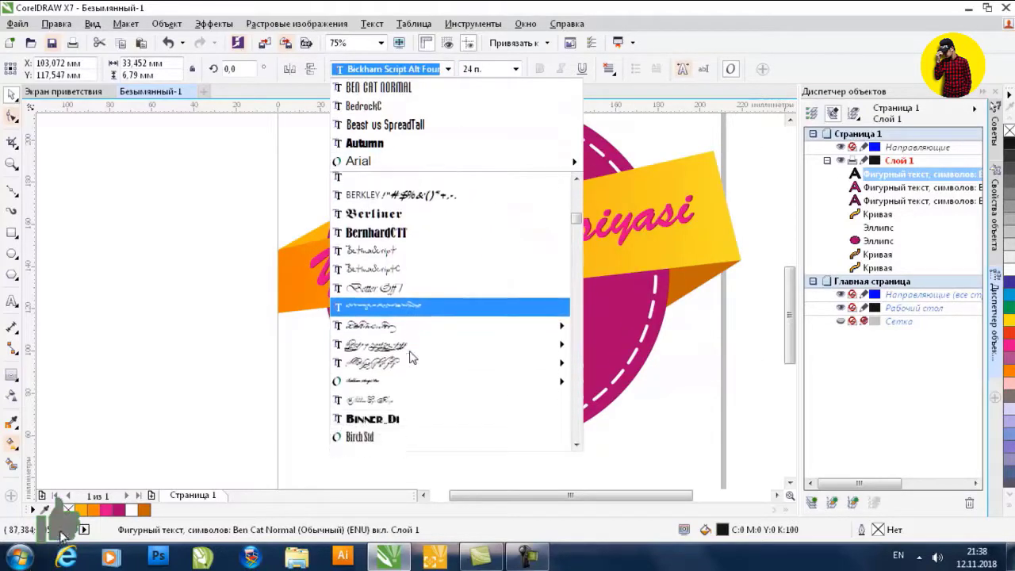
pyautogui.scroll(-4, 411, 358)
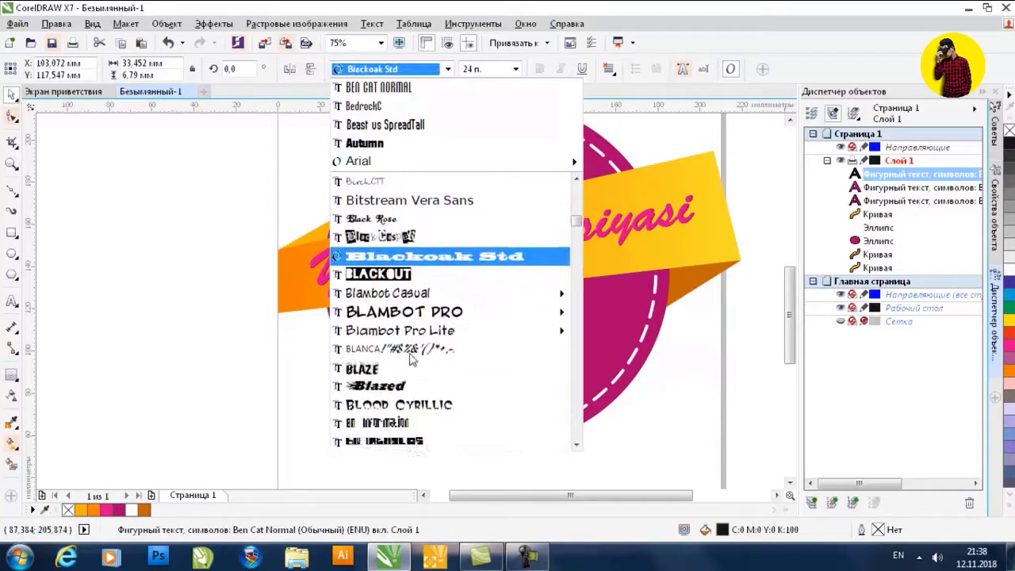
pyautogui.scroll(-3, 412, 359)
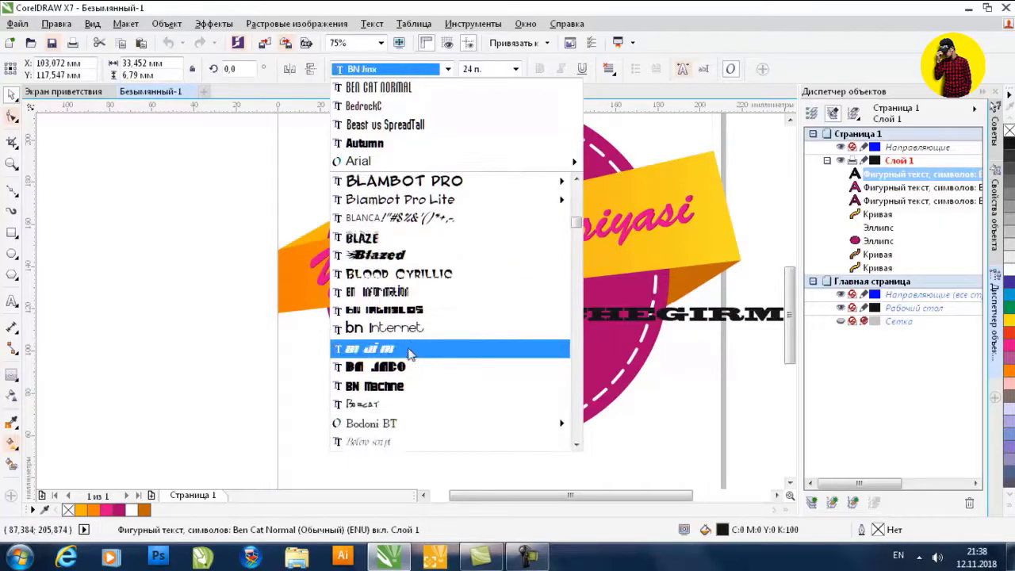
pyautogui.scroll(-2, 412, 357)
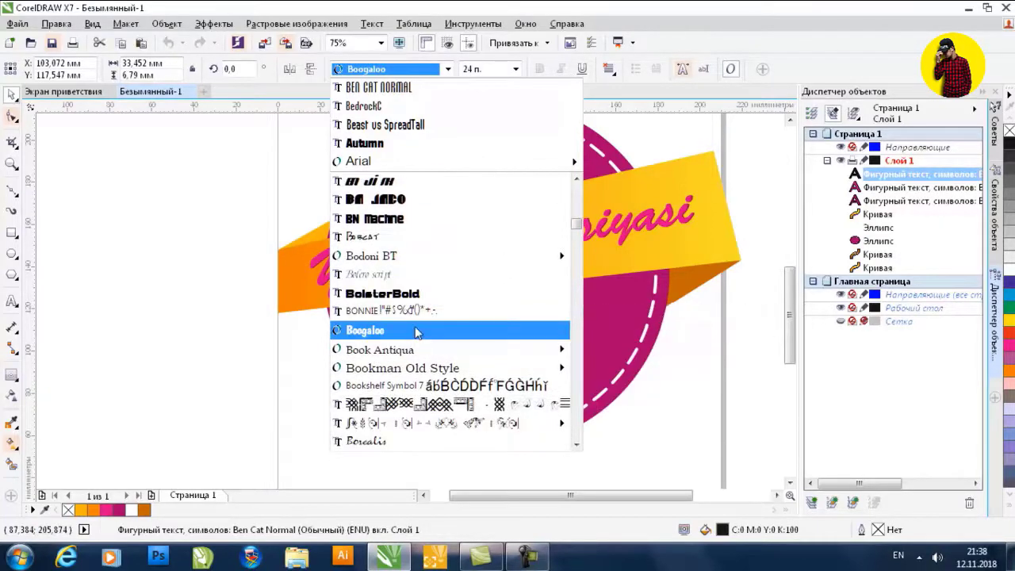
pyautogui.scroll(7, 412, 329)
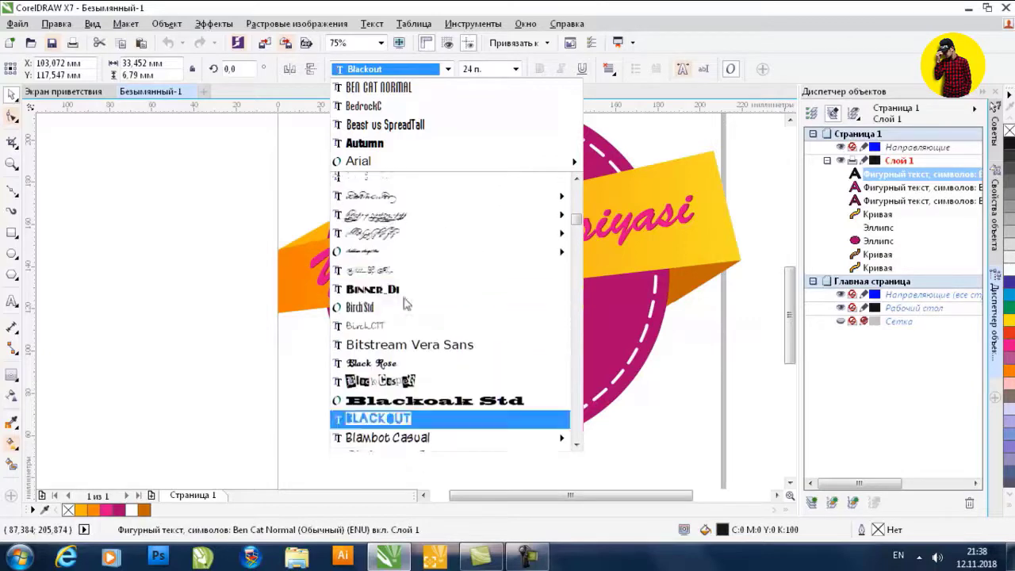
pyautogui.scroll(4, 403, 293)
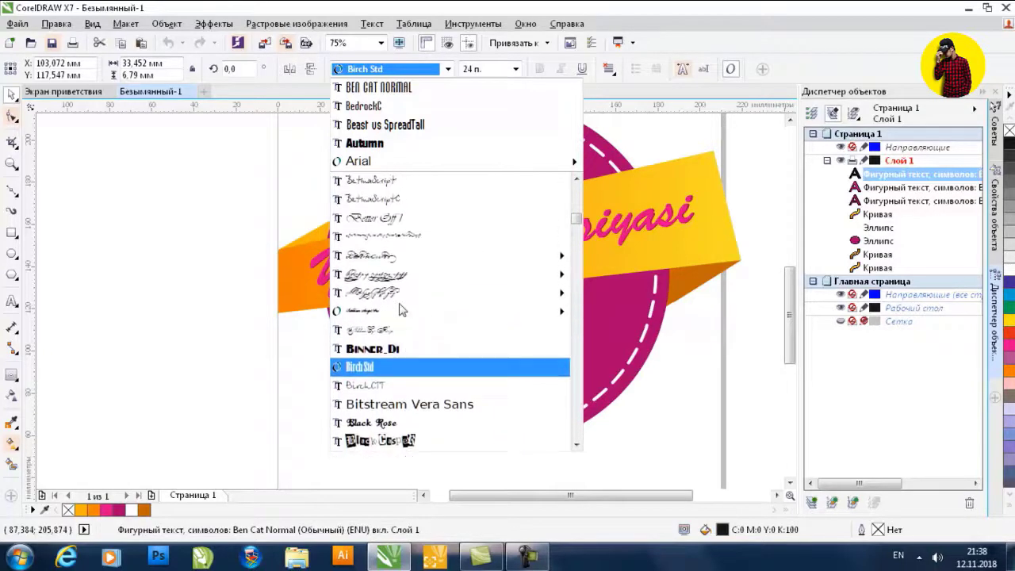
pyautogui.scroll(2, 407, 274)
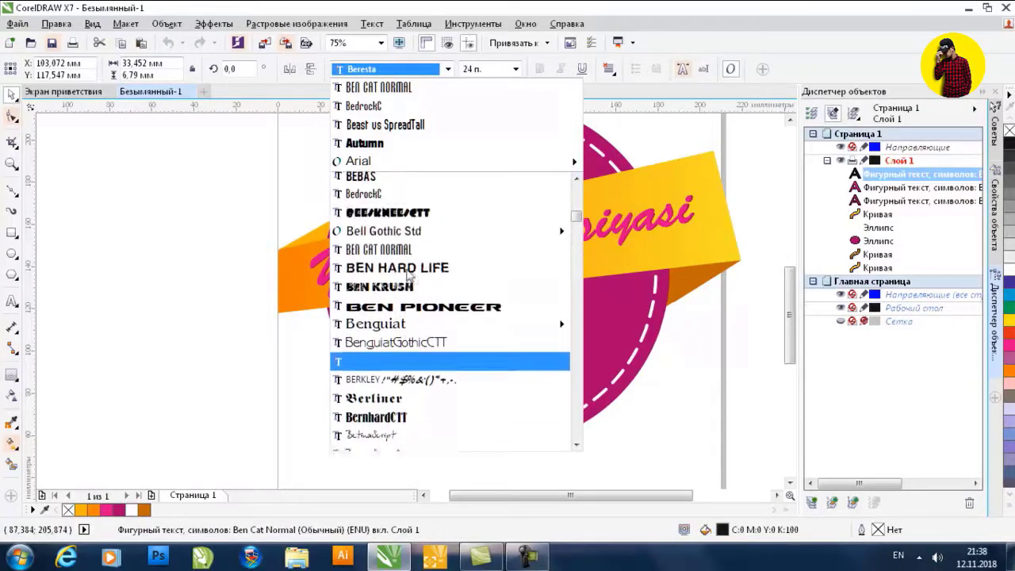
pyautogui.moveTo(414, 261)
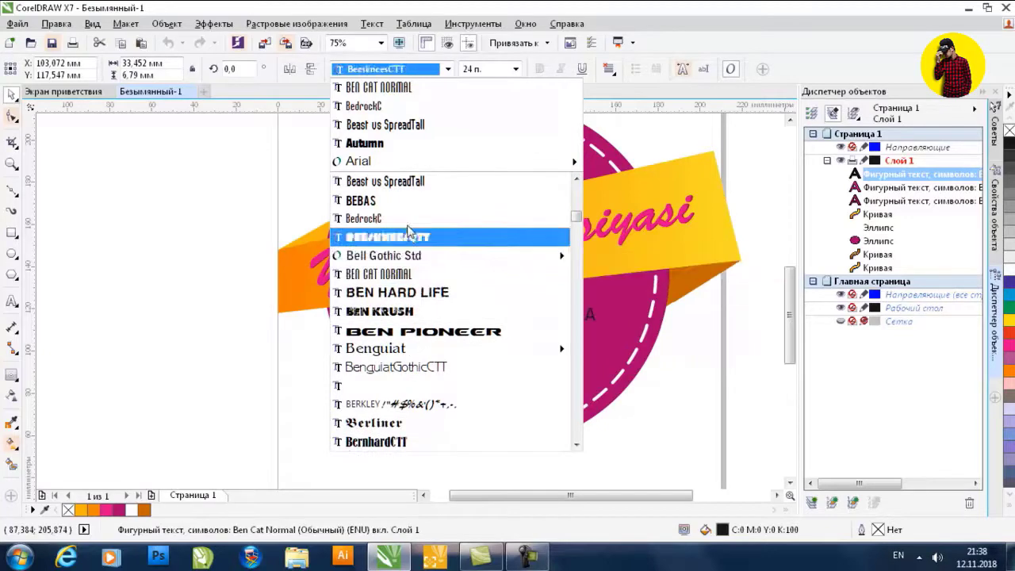
pyautogui.click(381, 200)
# Enlarge the "60% CHEGIRMA" text to 36 pt and centre it horizontally on the circle, slightly below the ribbon
pyautogui.scroll(2, 497, 322)
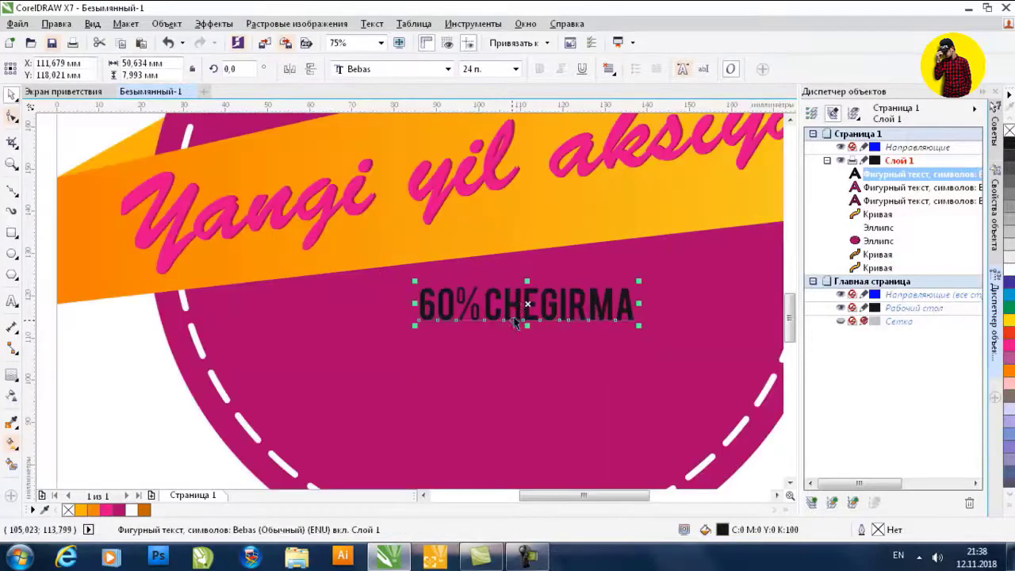
pyautogui.moveTo(517, 302); pyautogui.dragTo(500, 324)
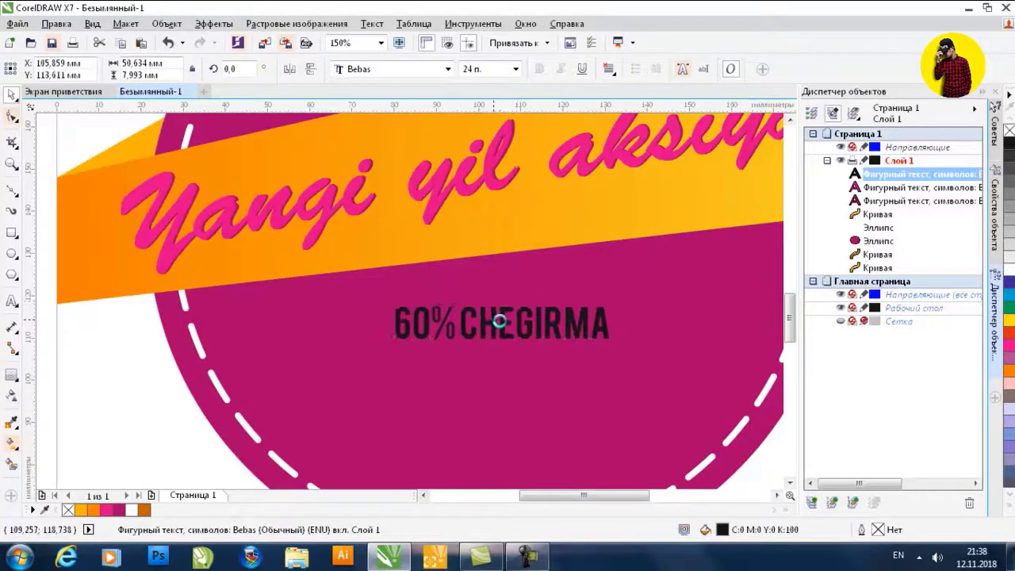
pyautogui.scroll(-2, 500, 324)
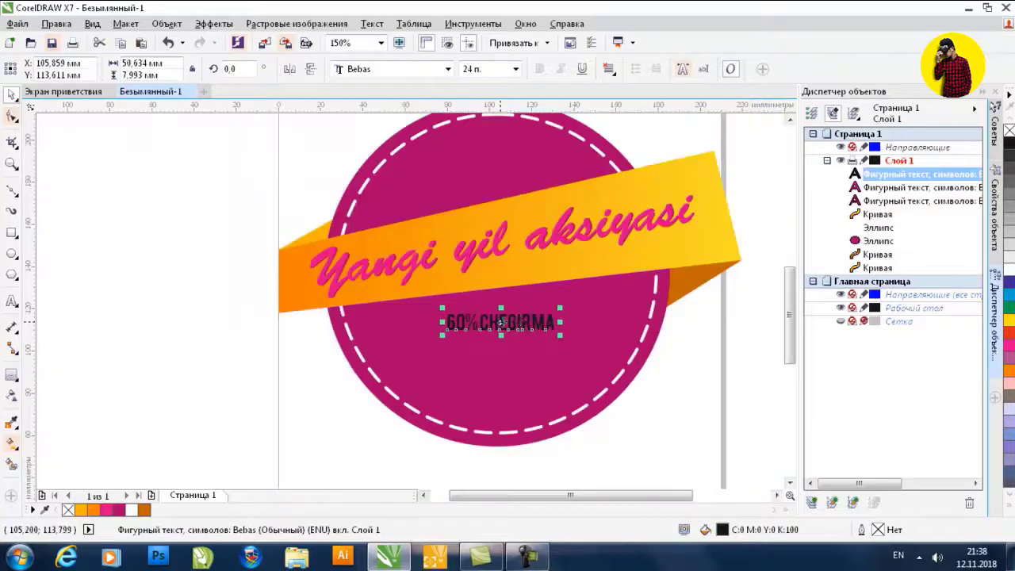
pyautogui.click(513, 71)
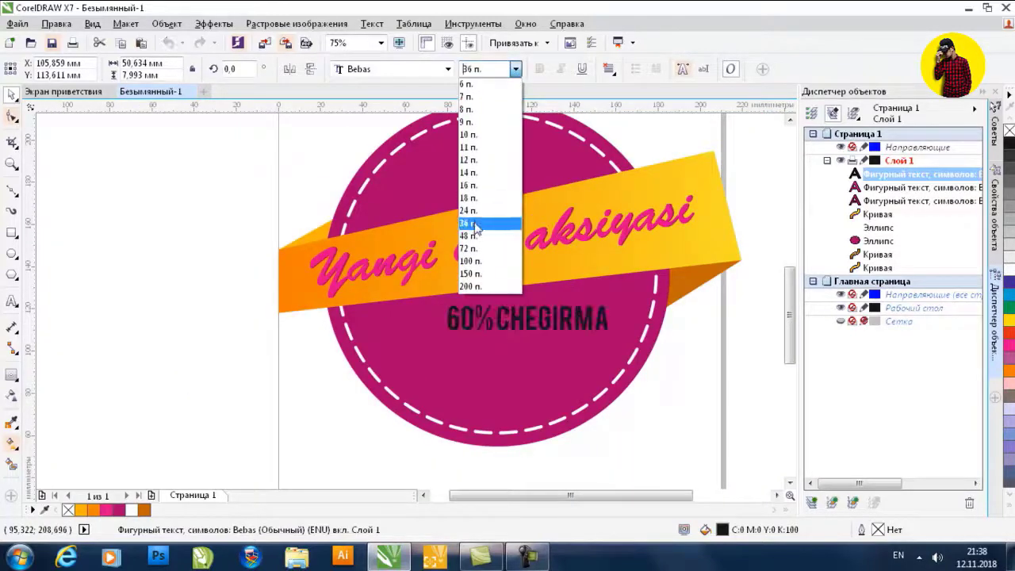
pyautogui.click(475, 225)
pyautogui.keyDown('shift'); pyautogui.click(444, 300); pyautogui.keyUp('shift')
pyautogui.press('c')
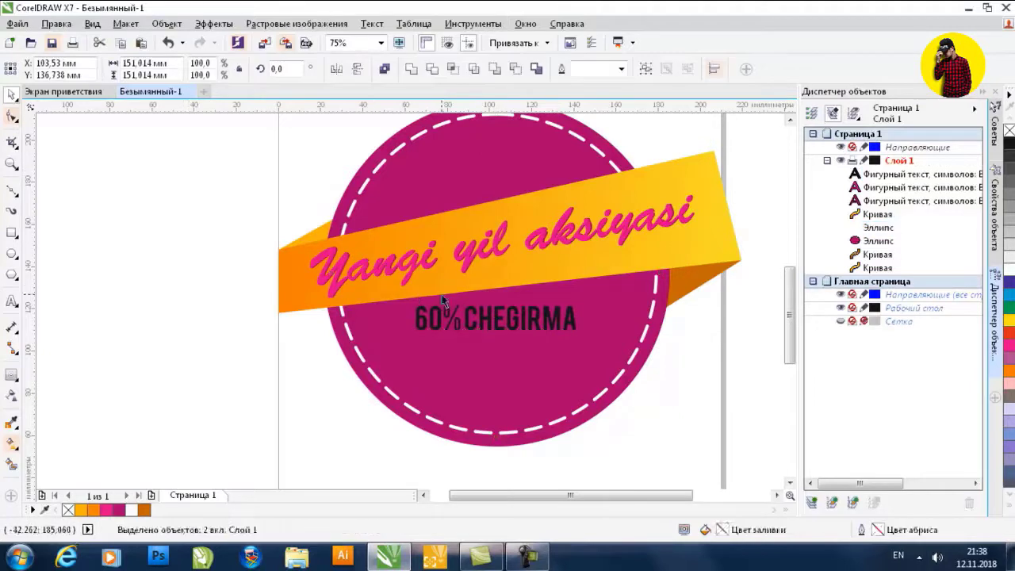
pyautogui.press('Escape')
# Fill the "60% CHEGIRMA" text with white
pyautogui.click(488, 319)
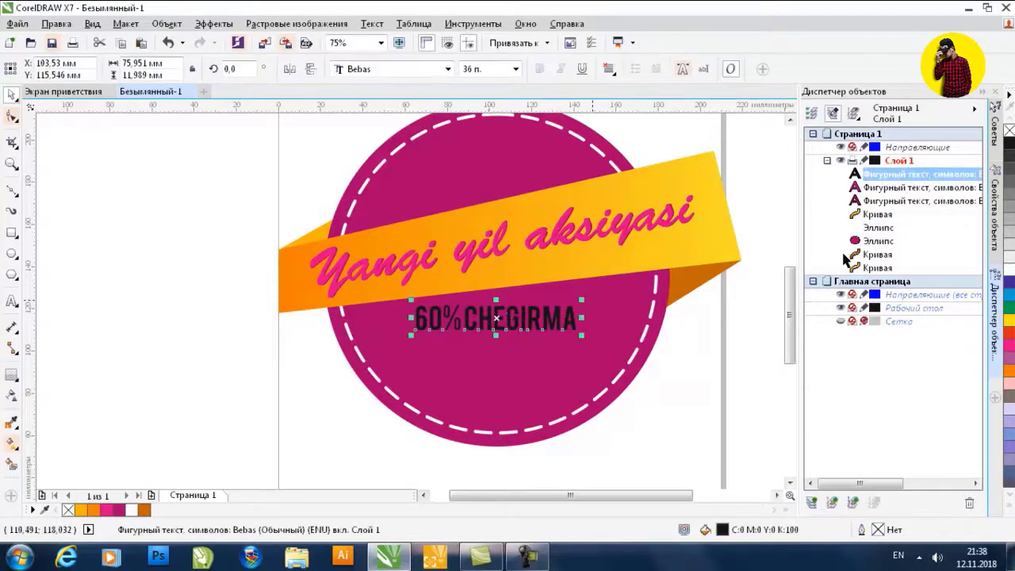
pyautogui.click(1009, 268)
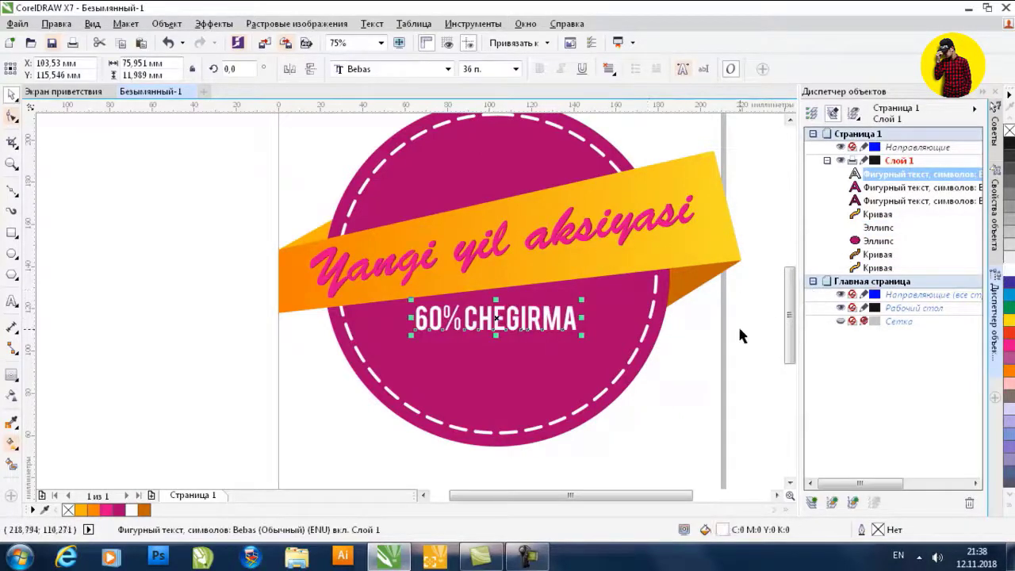
pyautogui.press('Escape')
pyautogui.scroll(-2, 543, 323)
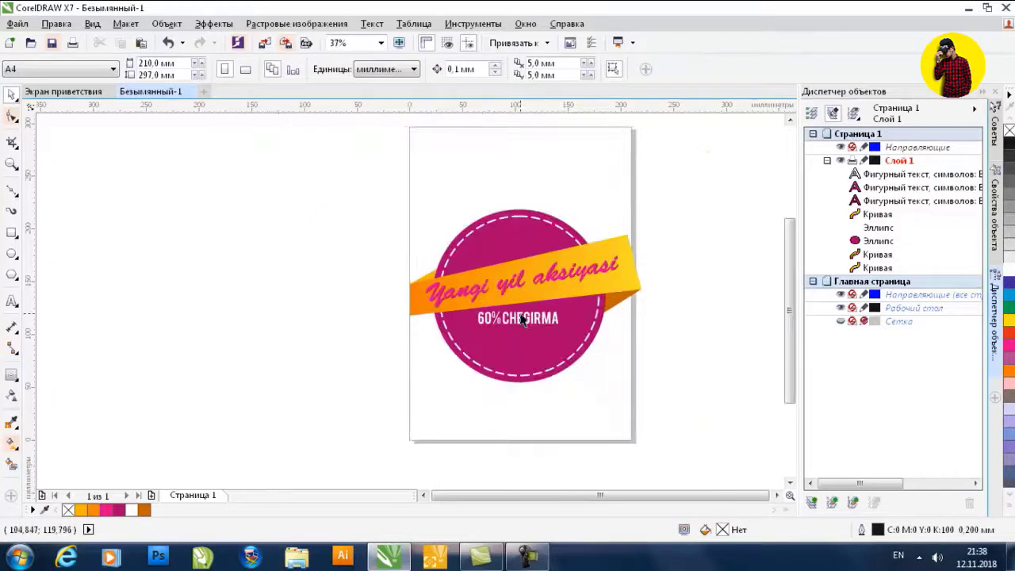
# Duplicate the white "60% CHEGIRMA" text about 22 mm straight below the original
pyautogui.scroll(2, 521, 319)
pyautogui.moveTo(525, 319); pyautogui.dragTo(520, 358)
pyautogui.scroll(3, 519, 361)
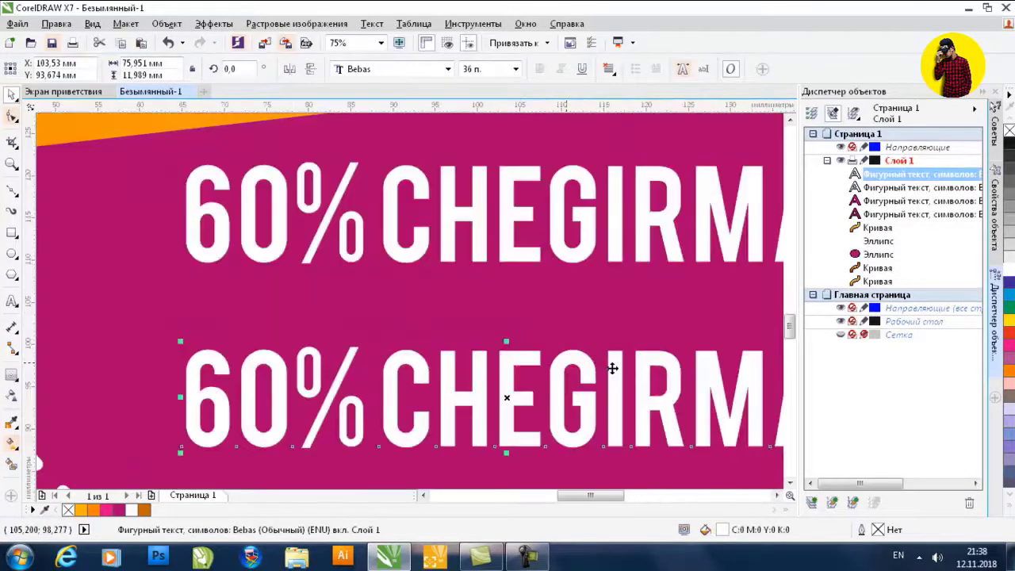
# Replace the lower copy of the "60% CHEGIRMA" text with "BARCHA MAHSULOTLAR UCHUN"
pyautogui.scroll(-2, 600, 353)
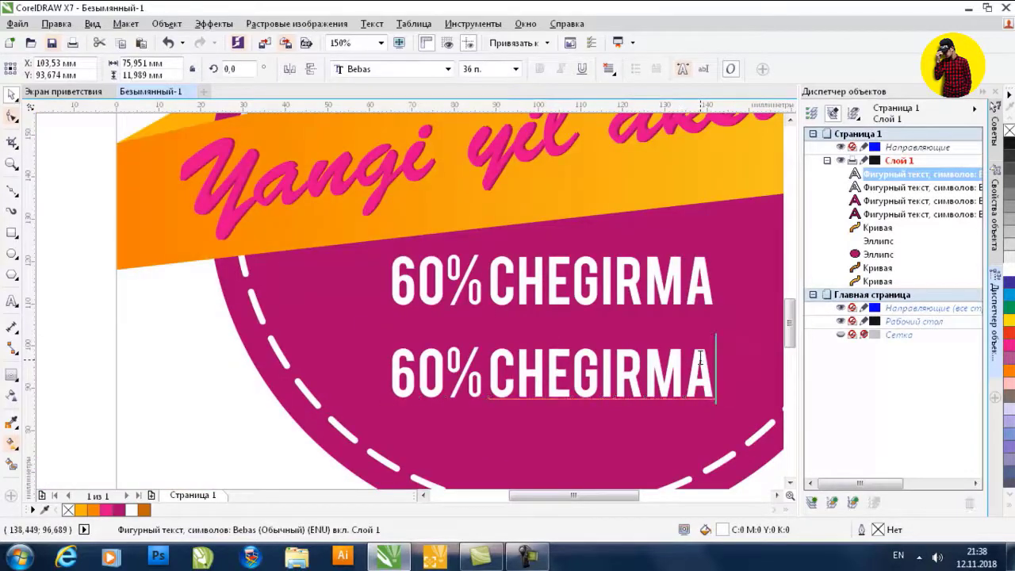
pyautogui.moveTo(700, 356); pyautogui.dragTo(344, 369)
pyautogui.write('BAR')
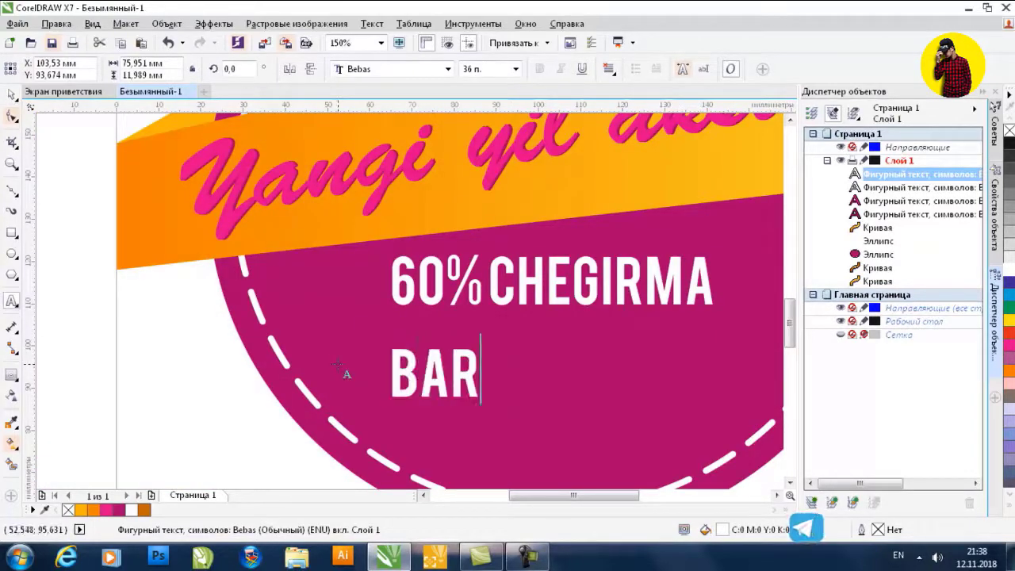
pyautogui.write('C')
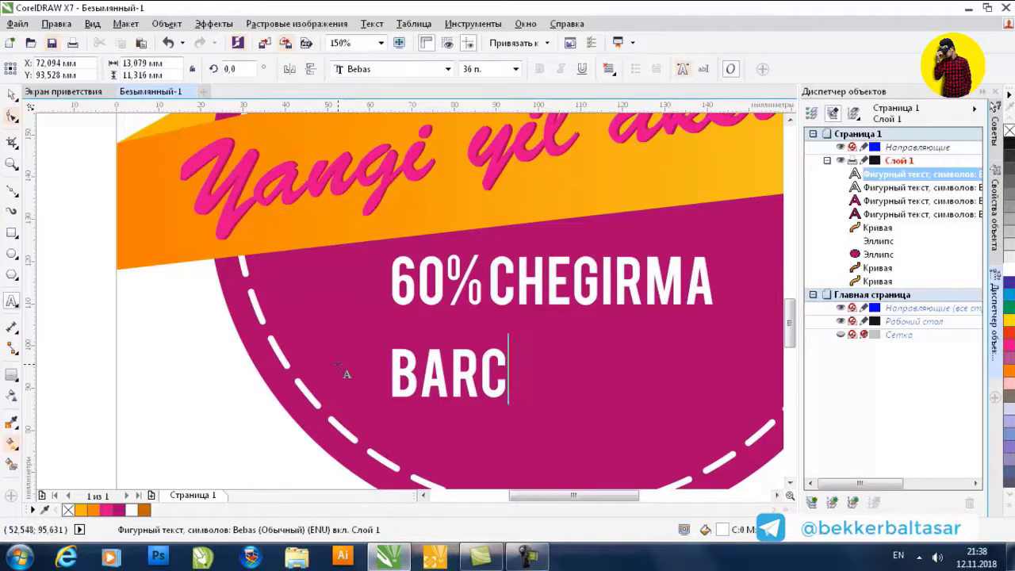
pyautogui.write('JA MAH')
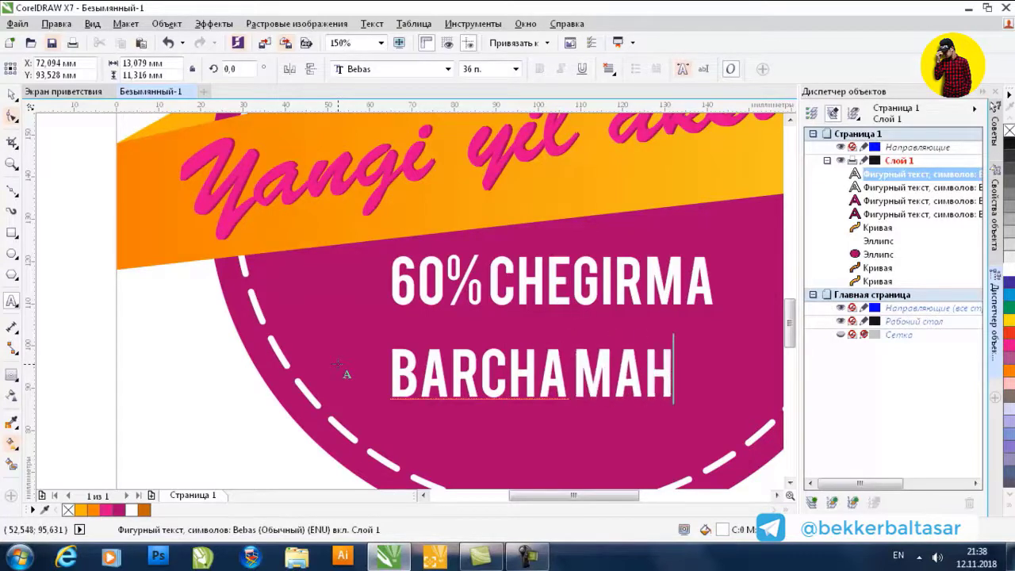
pyautogui.write('SU')
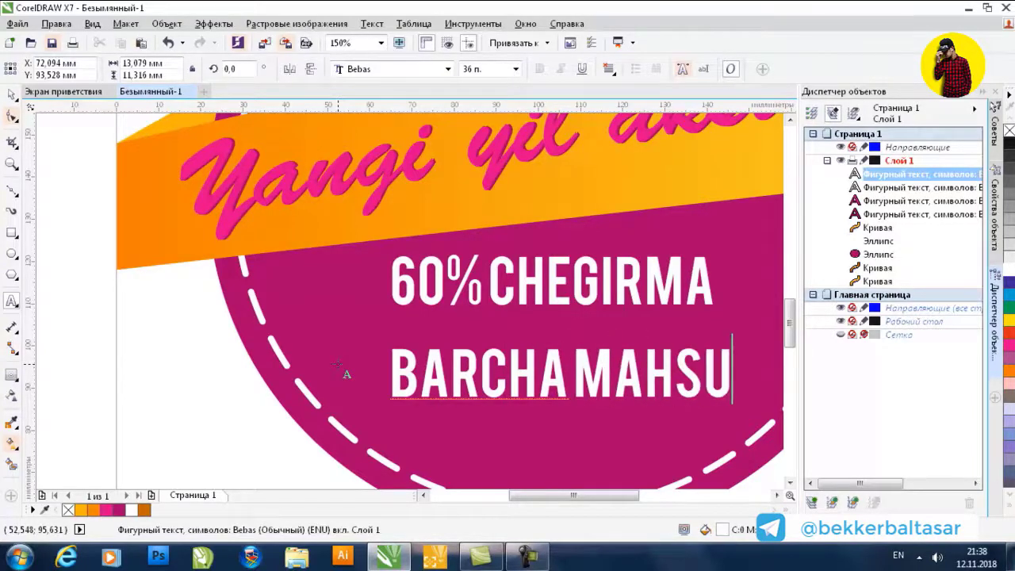
pyautogui.write('LOTLAR')
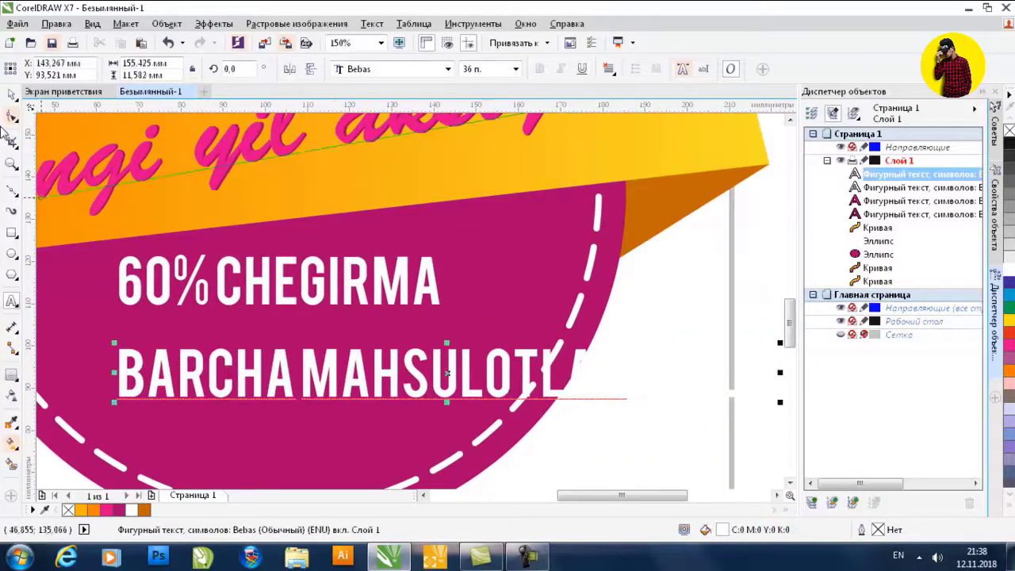
# Set the font size of the "BARCHA MAHSULOTLAR UCHUN" text to 16 pt
pyautogui.scroll(-2, 490, 122)
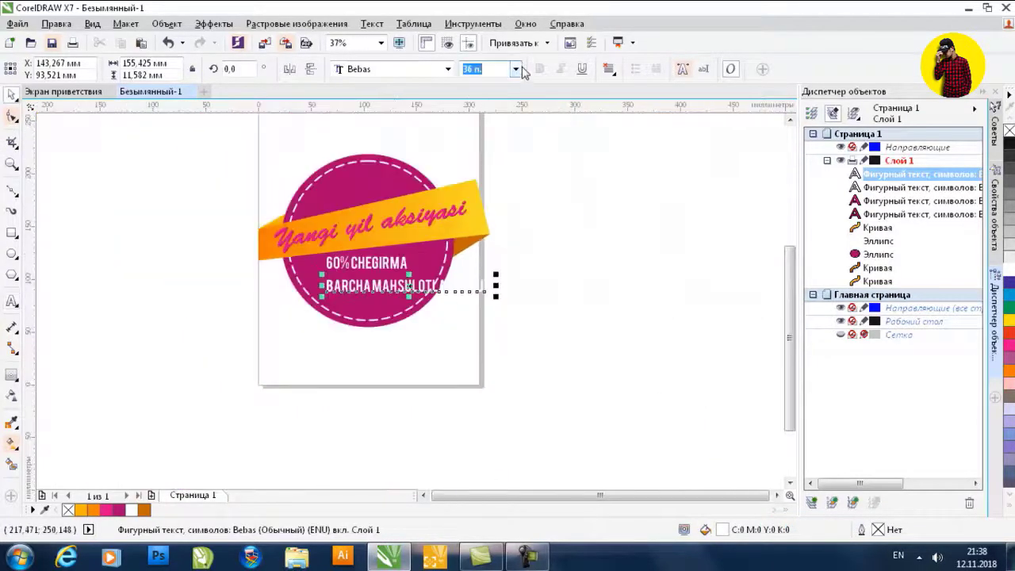
pyautogui.click(516, 70)
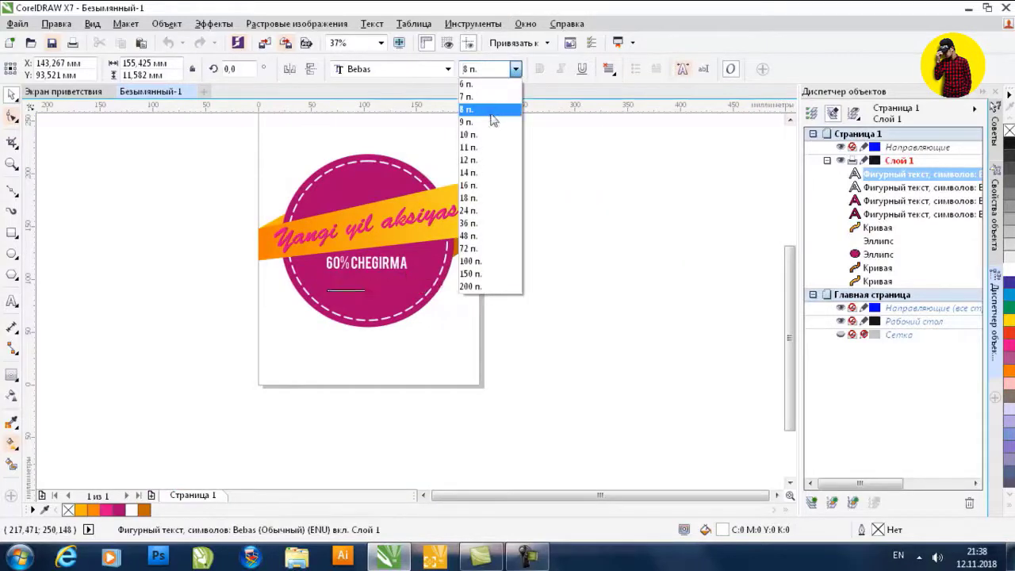
pyautogui.click(486, 185)
# Browse the available fonts from Bebas through the names starting with D, previewing them on the "BARCHA MAHSULOTLAR UCHUN" text
pyautogui.scroll(2, 344, 263)
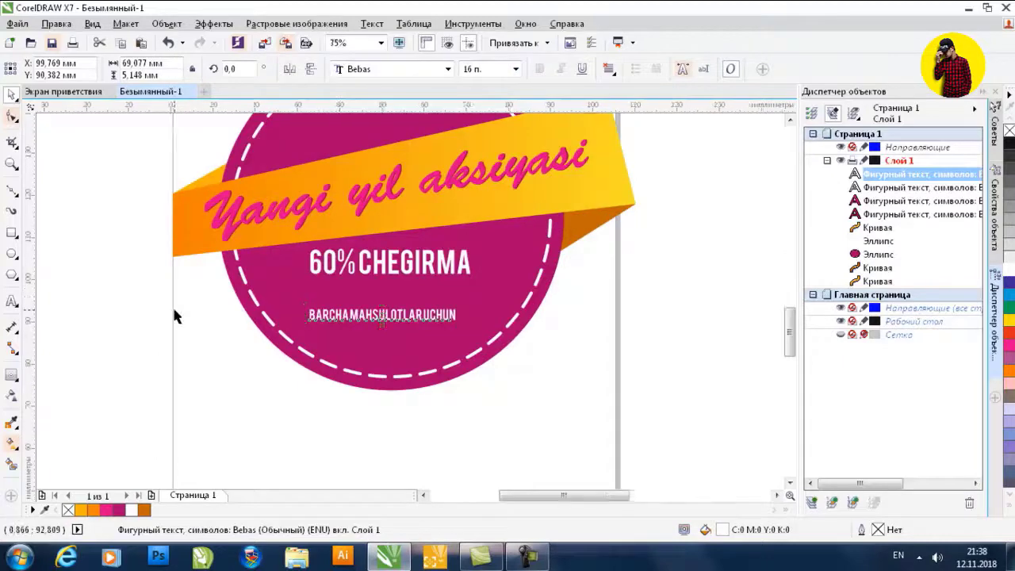
pyautogui.scroll(2, 174, 317)
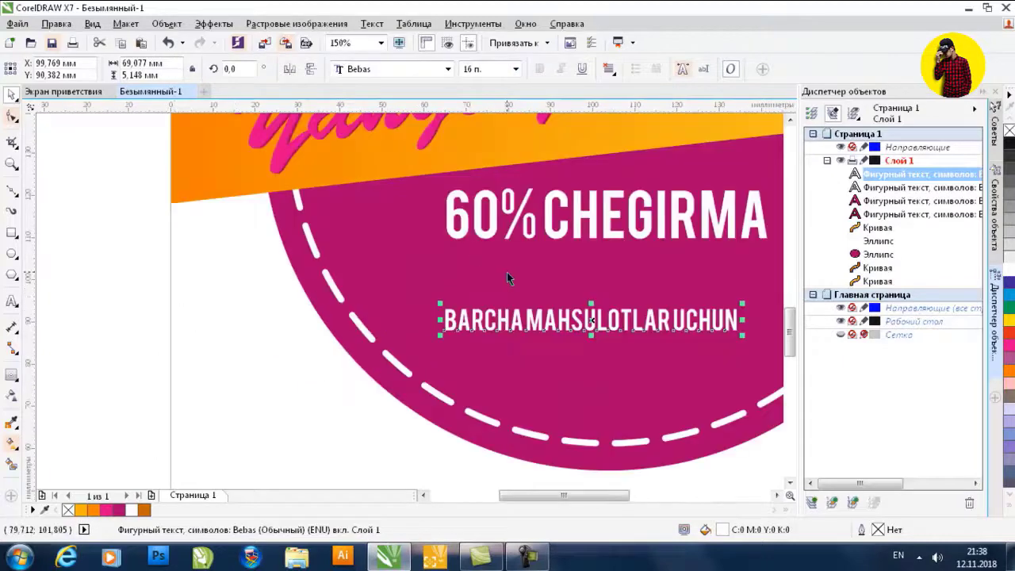
pyautogui.click(447, 69)
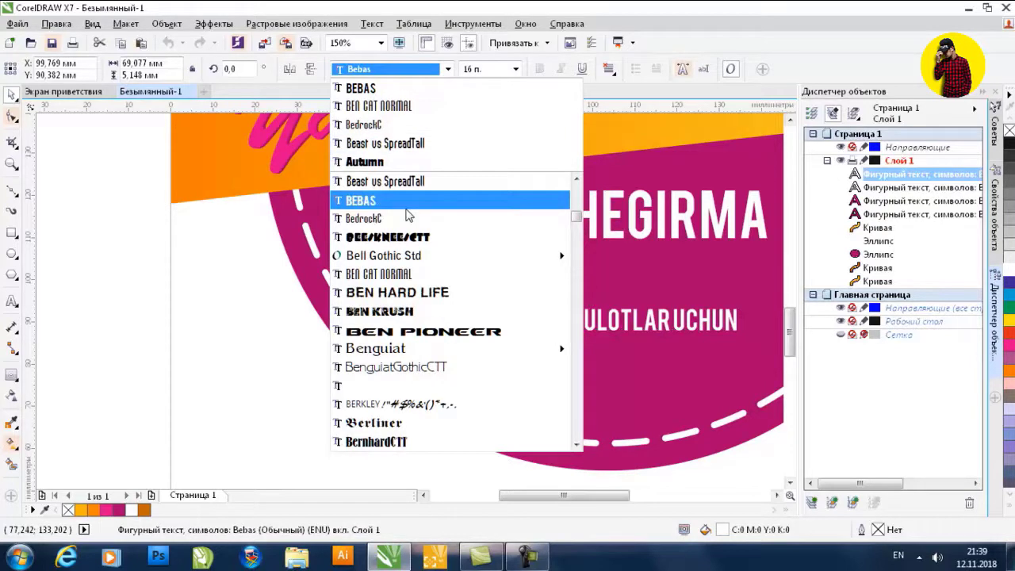
pyautogui.scroll(-6, 407, 238)
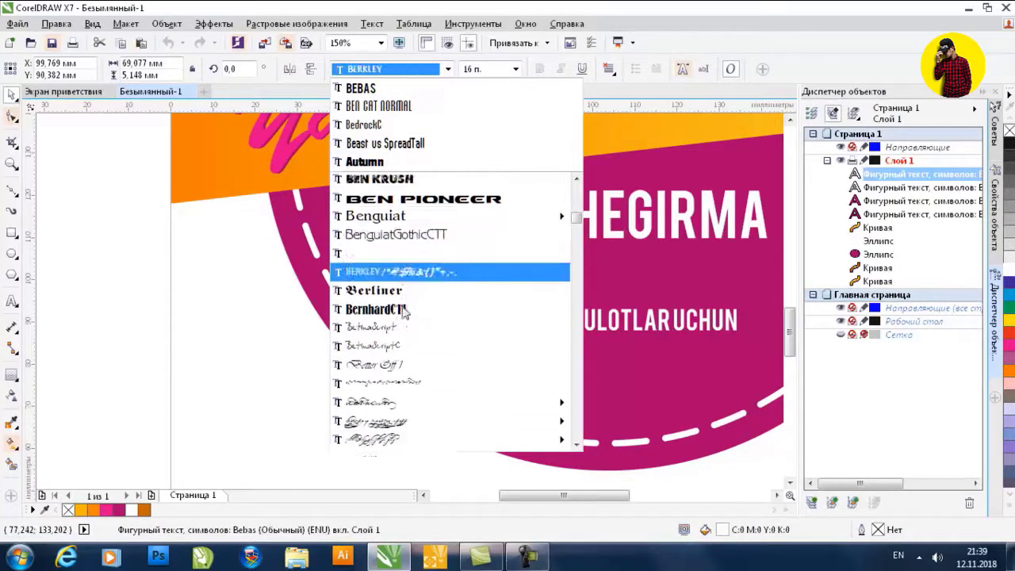
pyautogui.scroll(2, 397, 242)
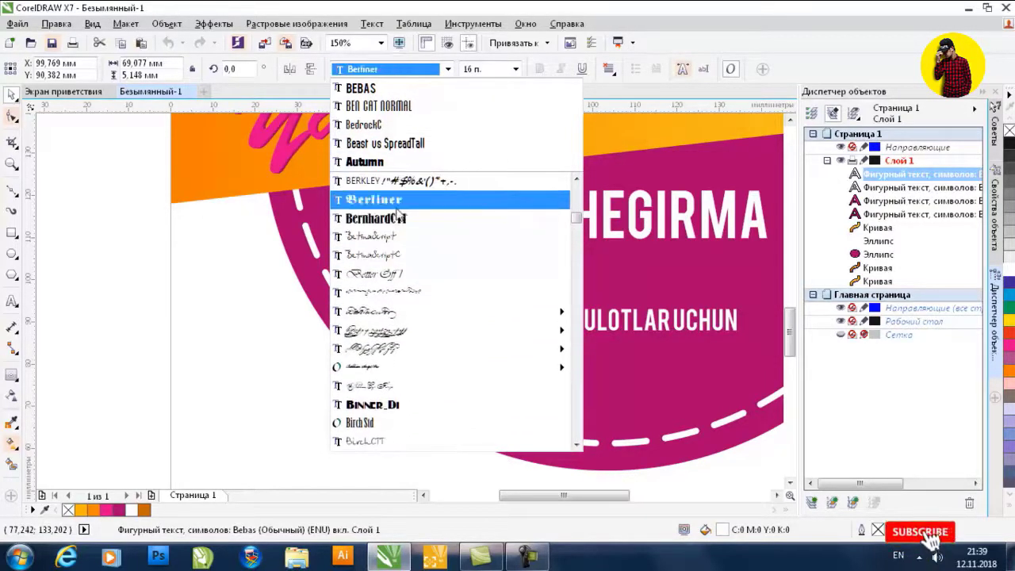
pyautogui.scroll(-3, 396, 246)
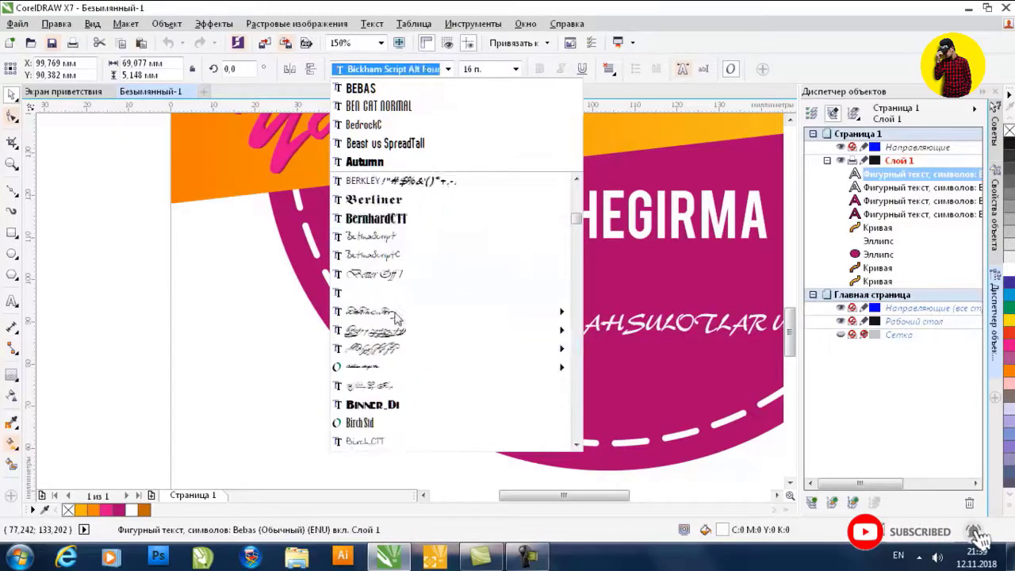
pyautogui.scroll(-6, 421, 317)
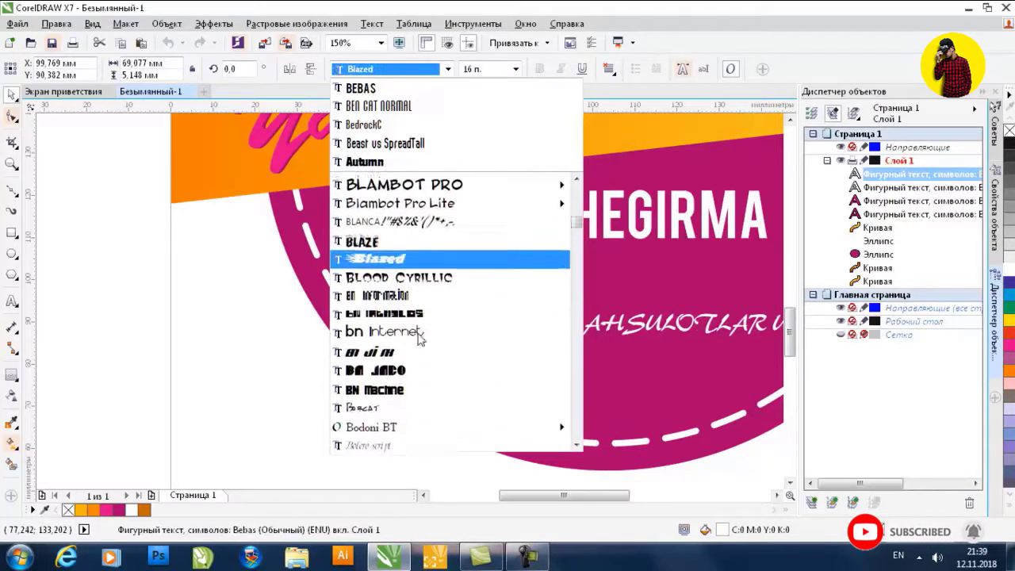
pyautogui.scroll(-5, 421, 340)
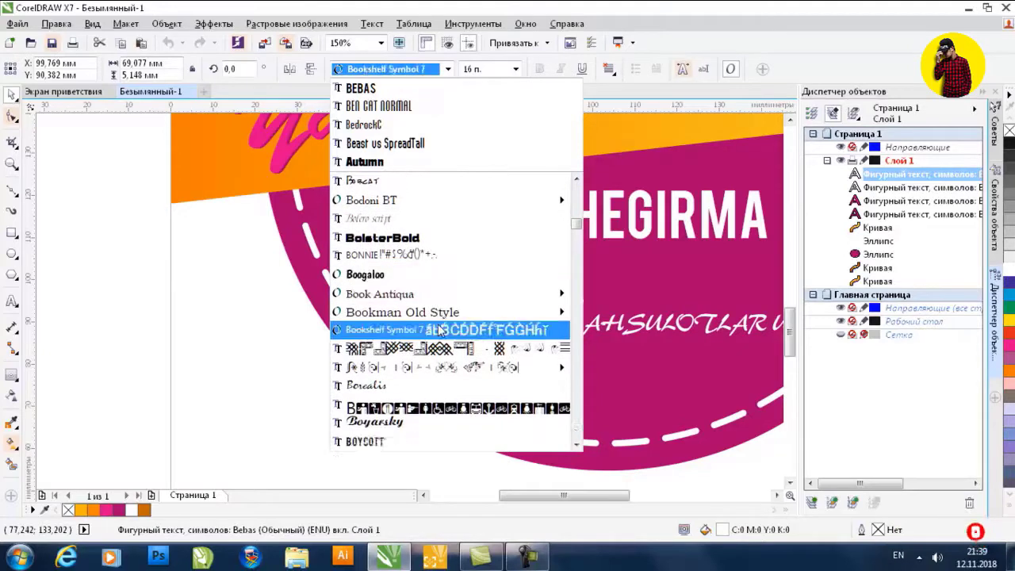
pyautogui.scroll(-1, 440, 332)
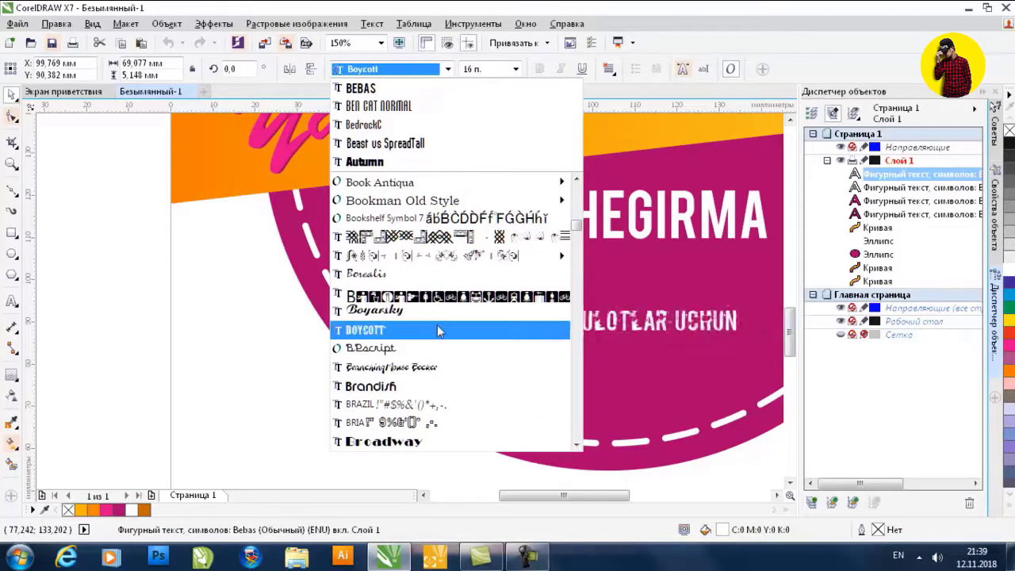
pyautogui.scroll(-1, 440, 332)
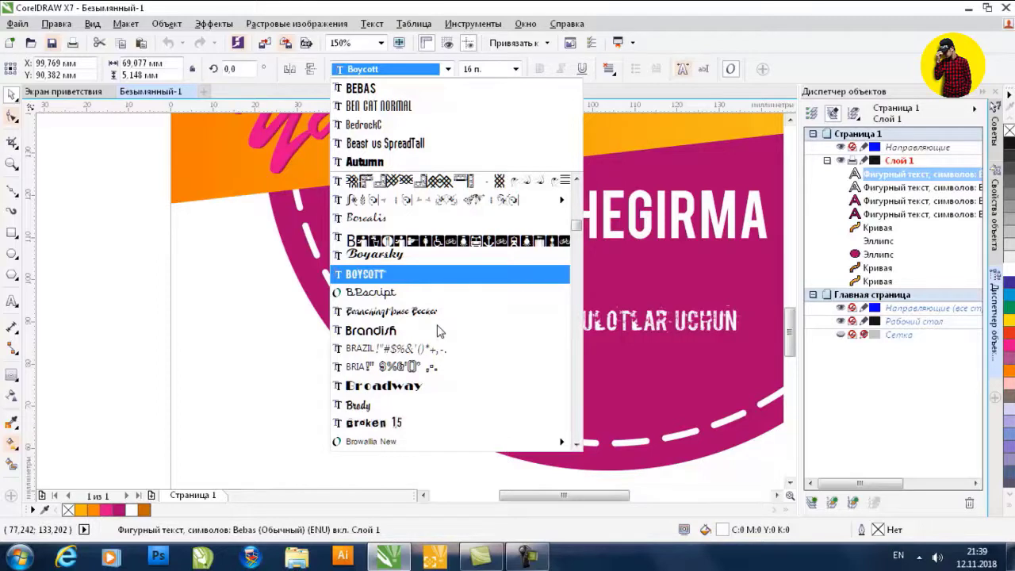
pyautogui.scroll(-4, 438, 331)
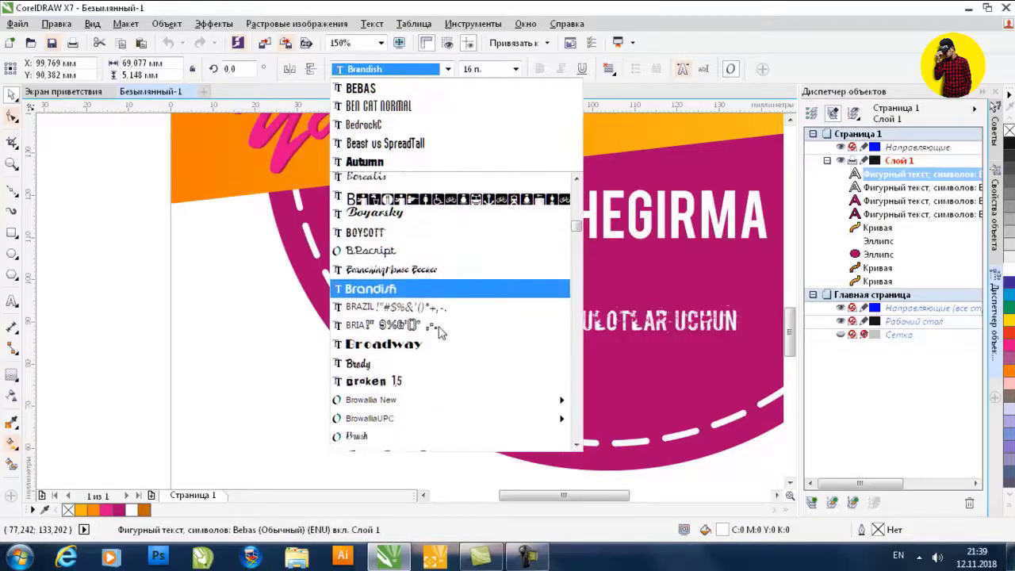
pyautogui.scroll(-2, 431, 335)
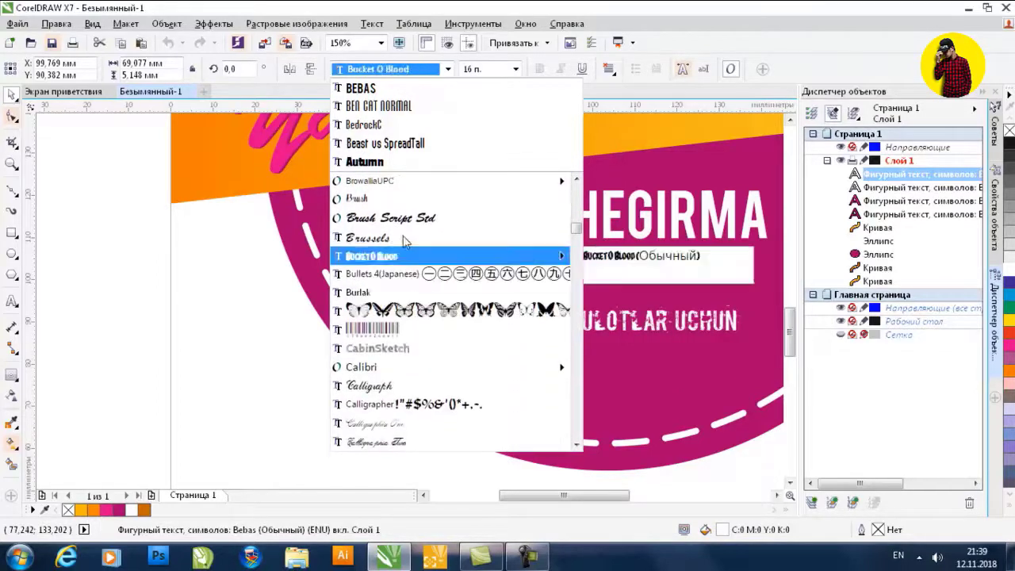
pyautogui.moveTo(395, 187)
pyautogui.scroll(-2, 380, 313)
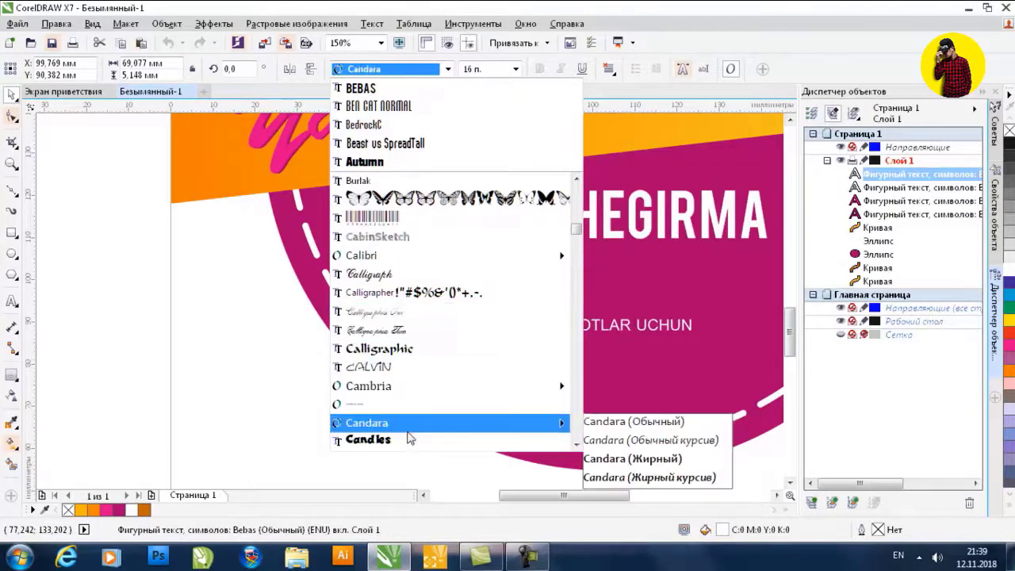
pyautogui.scroll(-1, 412, 432)
pyautogui.scroll(-3, 412, 432)
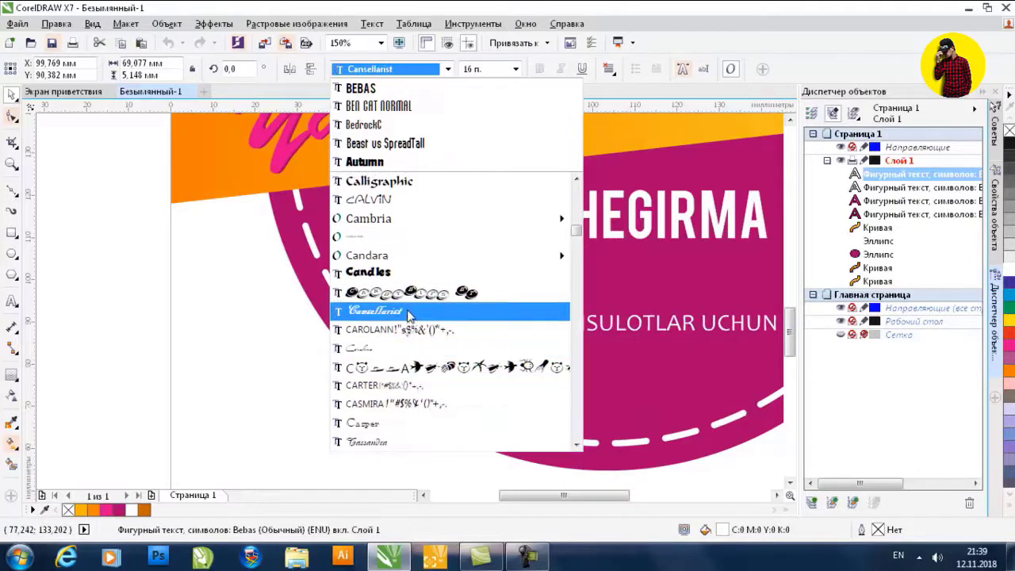
pyautogui.scroll(-3, 408, 321)
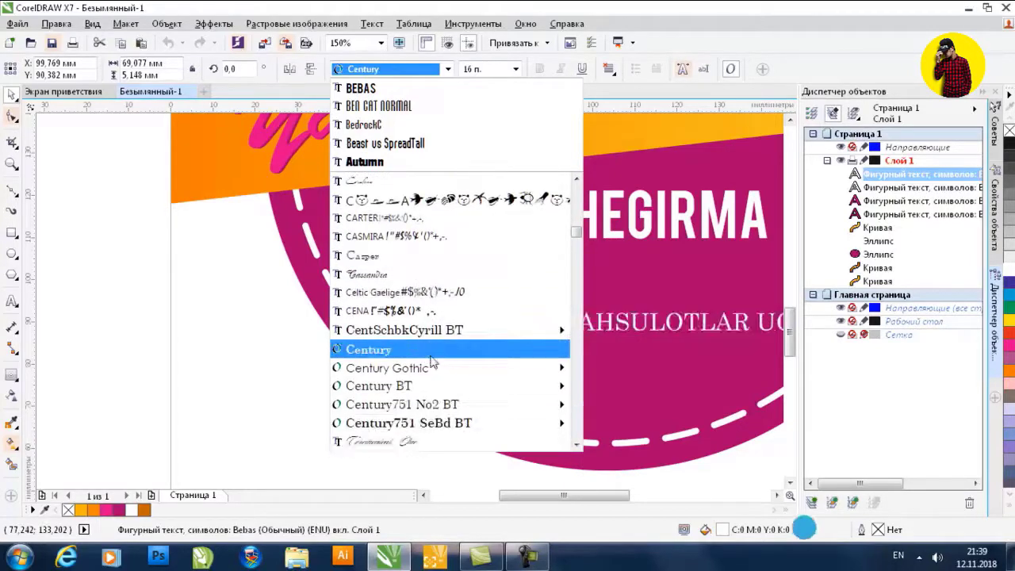
pyautogui.scroll(-5, 429, 363)
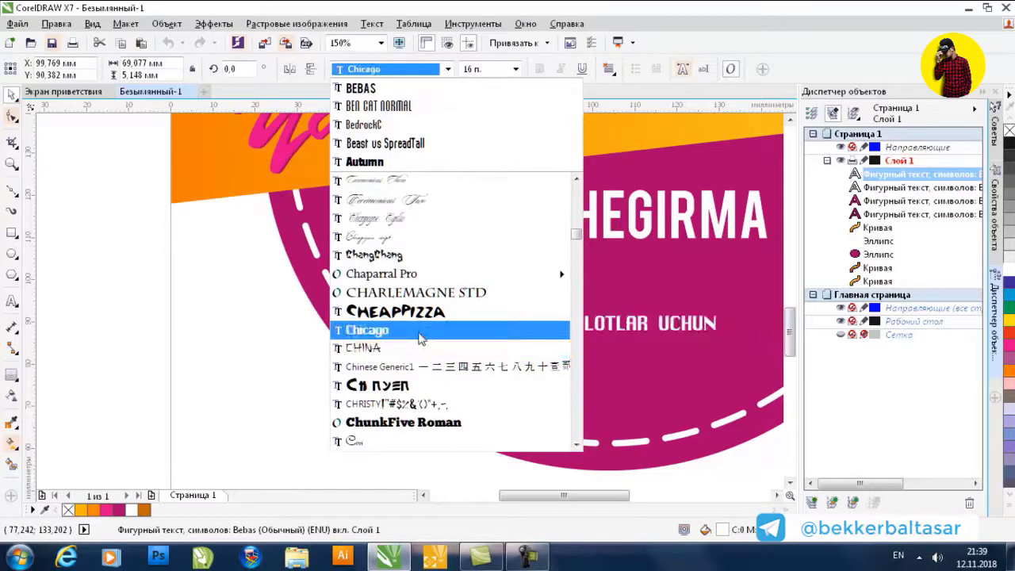
pyautogui.scroll(-3, 416, 353)
pyautogui.moveTo(413, 314)
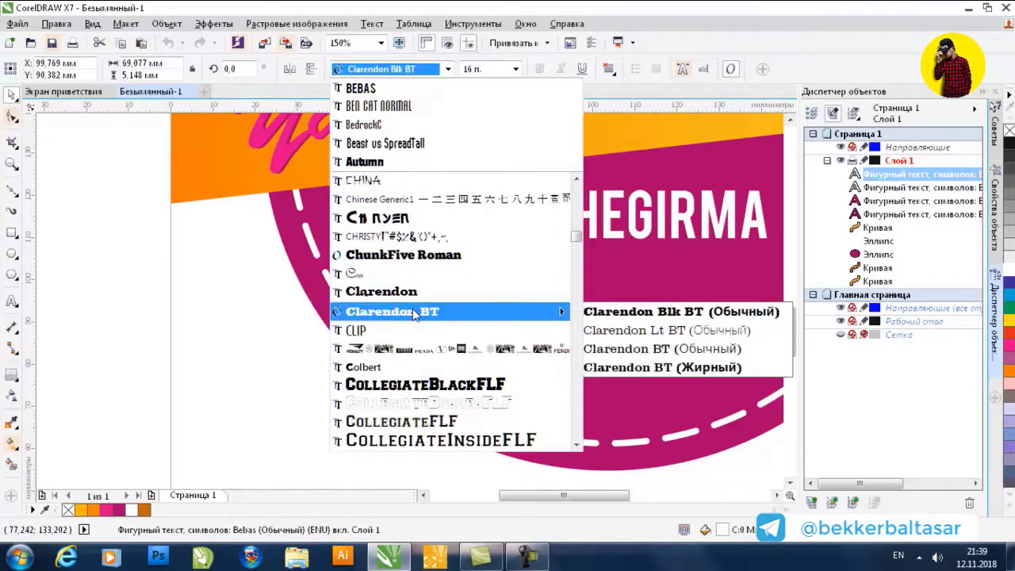
pyautogui.scroll(-3, 413, 315)
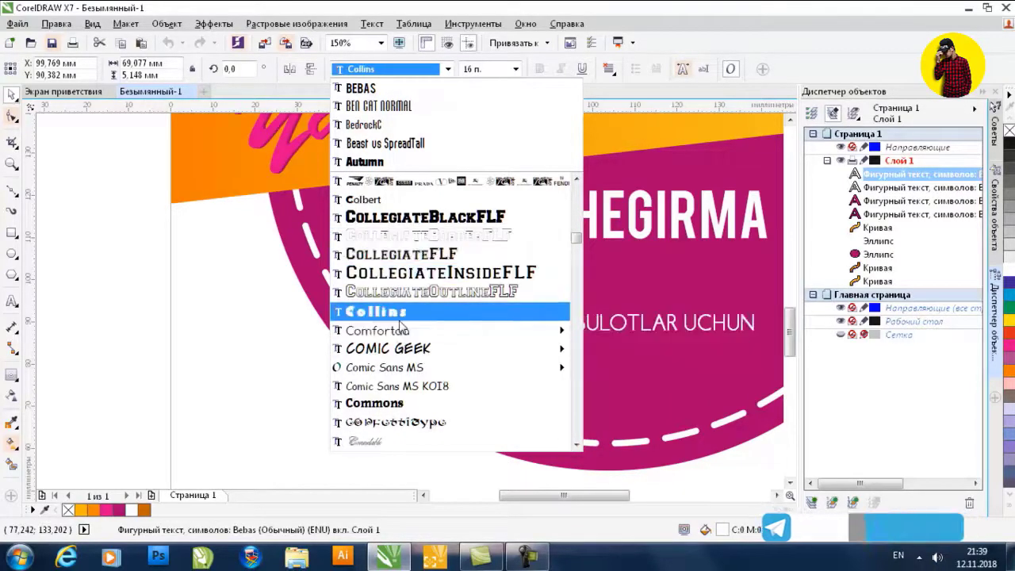
pyautogui.scroll(-2, 401, 325)
pyautogui.moveTo(397, 353)
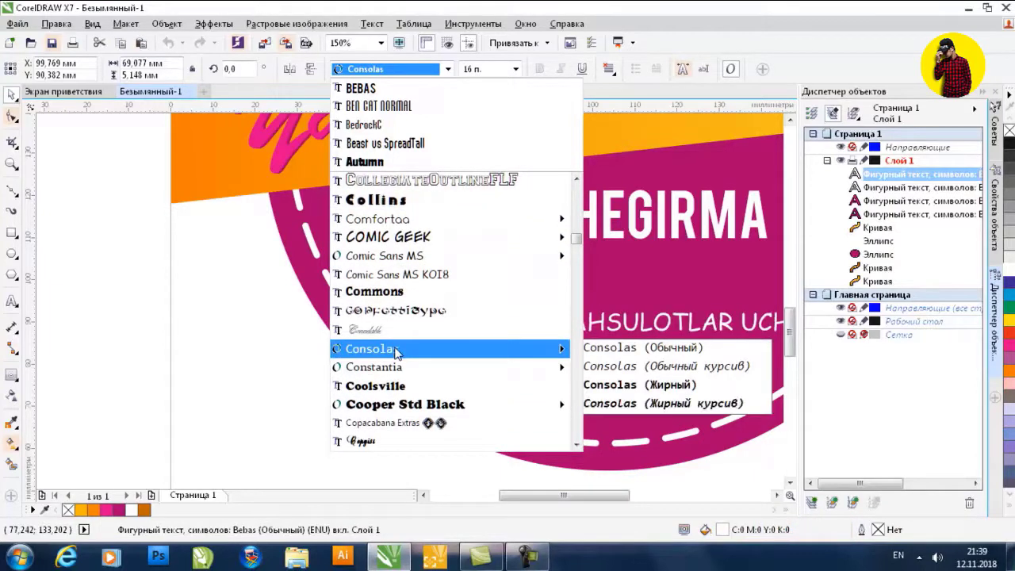
pyautogui.scroll(-2, 397, 352)
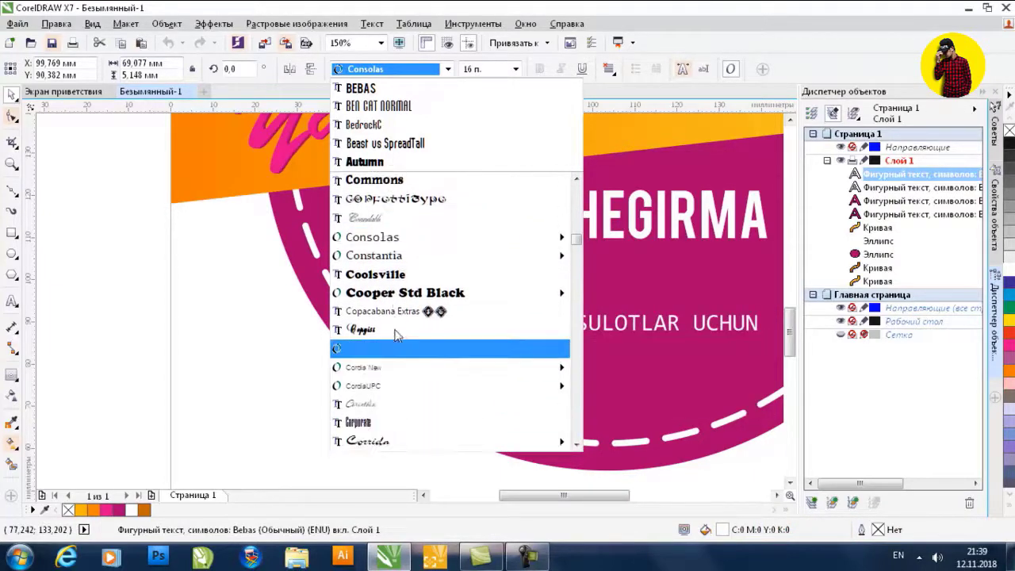
pyautogui.moveTo(395, 263)
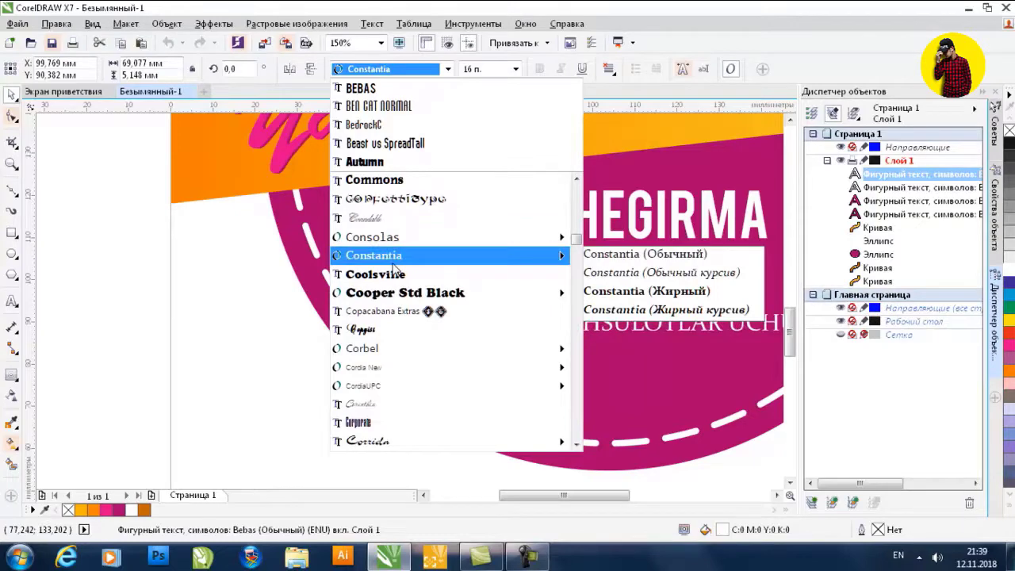
pyautogui.scroll(-2, 388, 314)
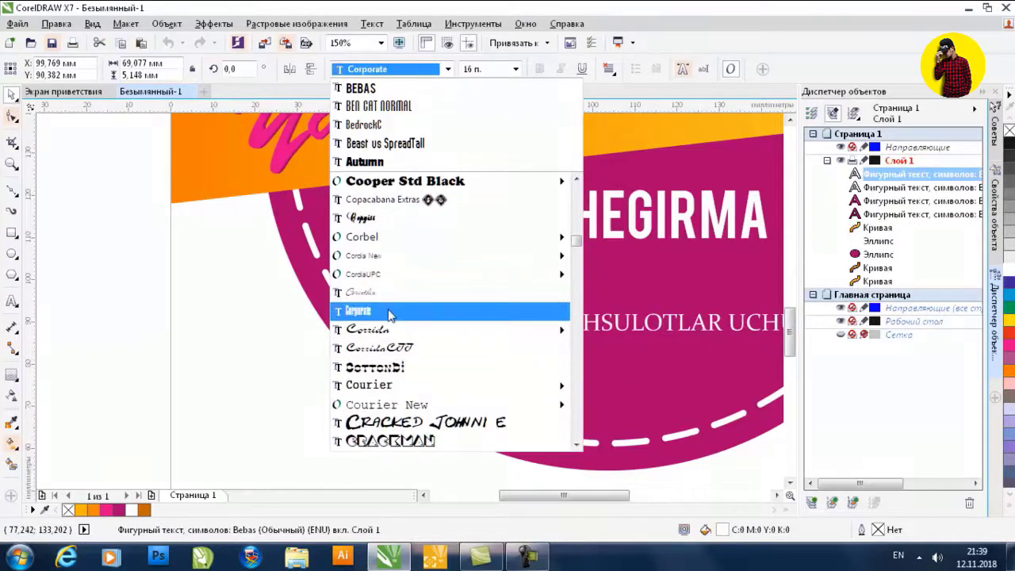
pyautogui.scroll(-2, 389, 325)
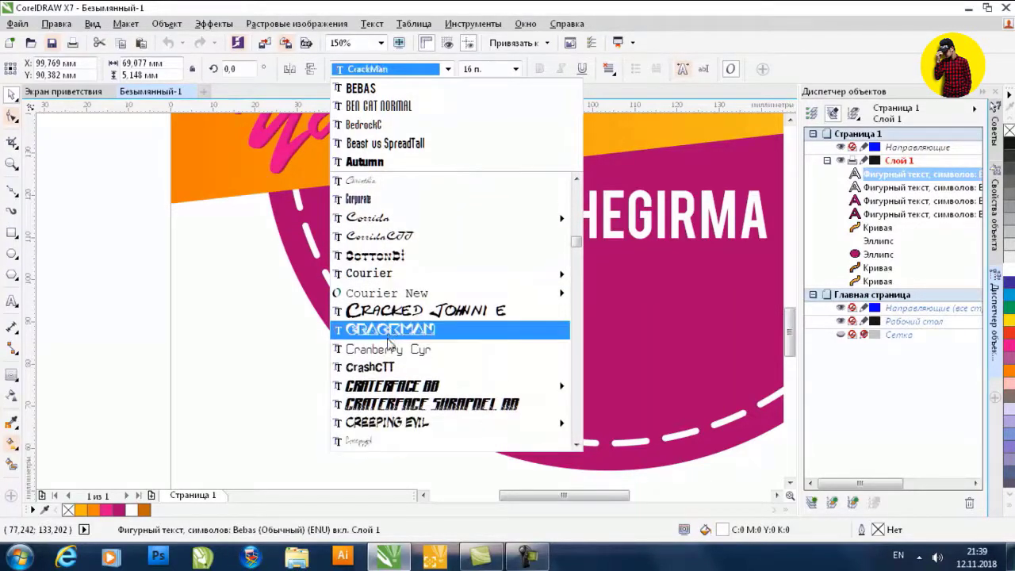
pyautogui.scroll(-6, 388, 351)
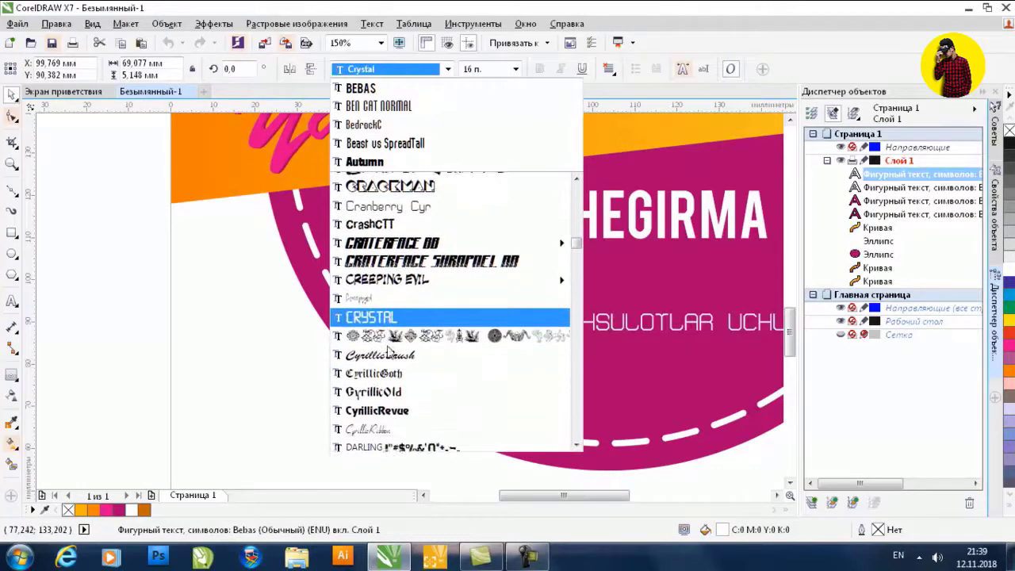
pyautogui.scroll(-1, 390, 341)
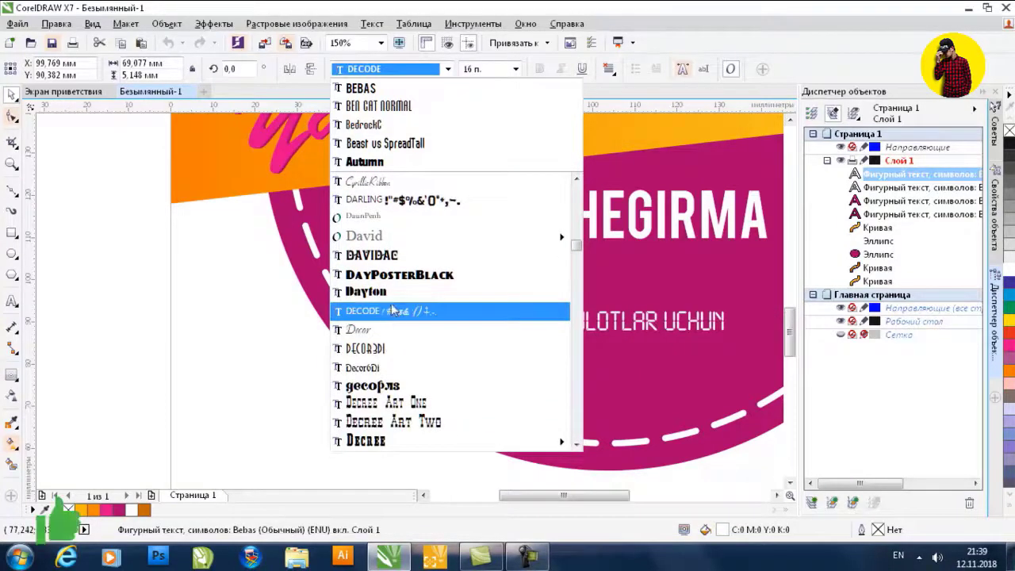
pyautogui.scroll(-3, 388, 333)
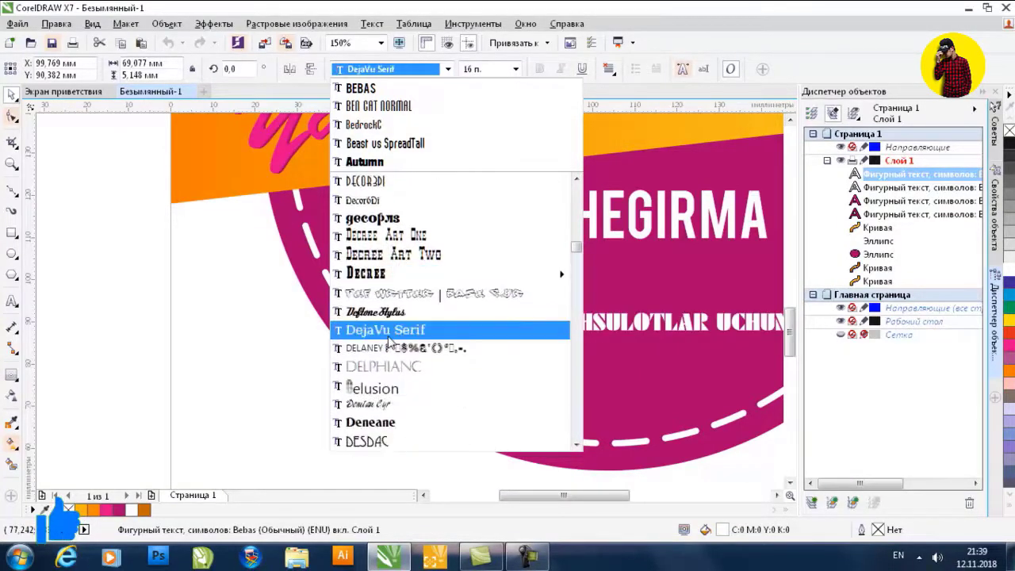
pyautogui.scroll(-1, 388, 341)
pyautogui.scroll(-6, 388, 363)
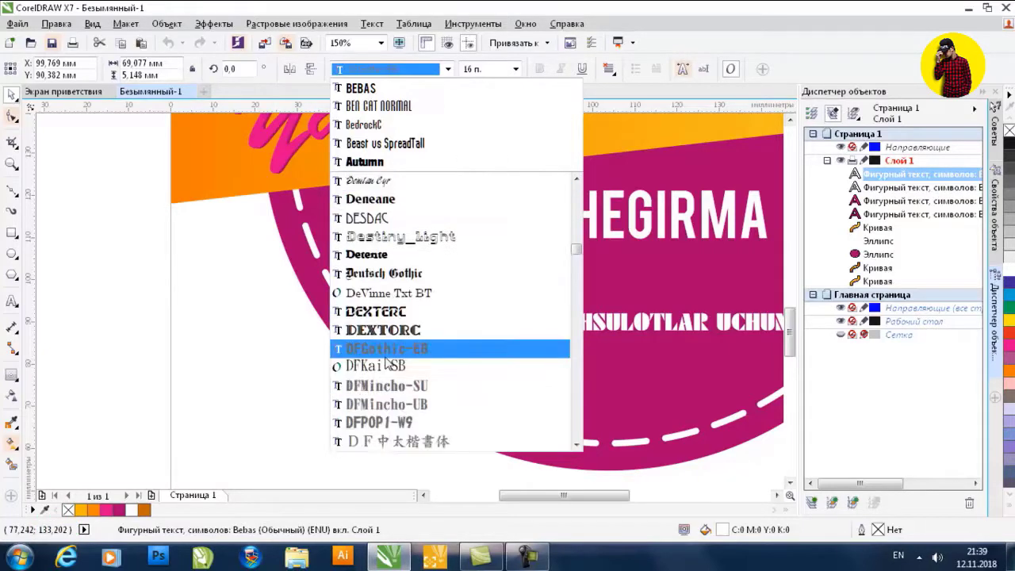
# Set the "BARCHA MAHSULOTLAR UCHUN" text to the Digital font and move it up close beneath "60% CHEGIRMA"
pyautogui.scroll(-1, 387, 363)
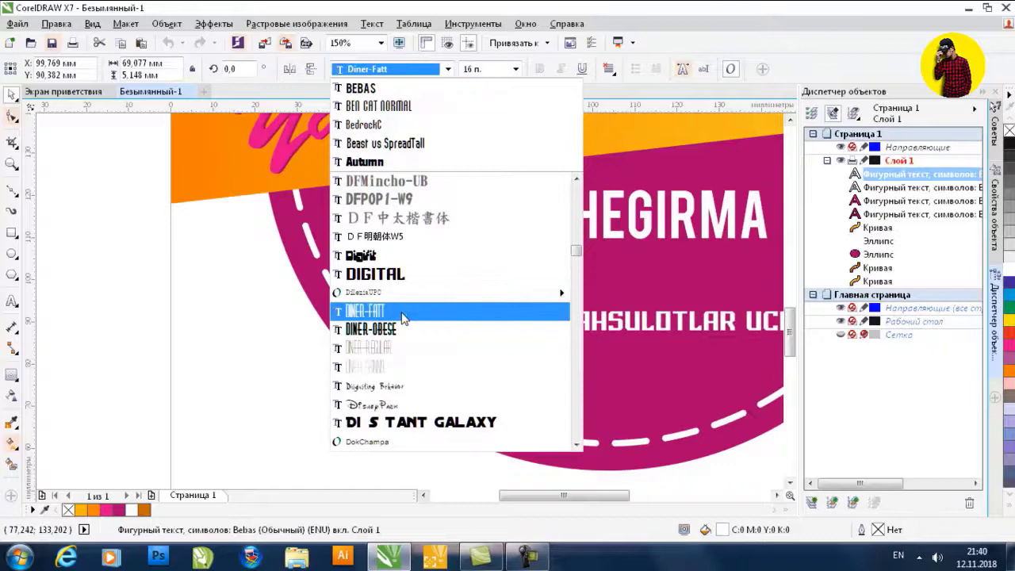
pyautogui.click(404, 274)
pyautogui.scroll(-2, 522, 308)
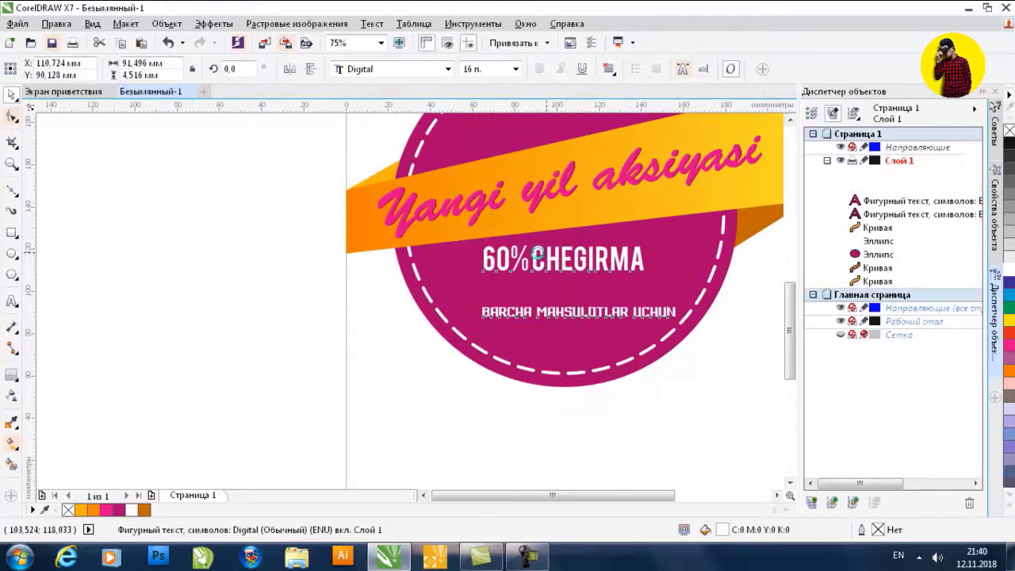
pyautogui.click(328, 253)
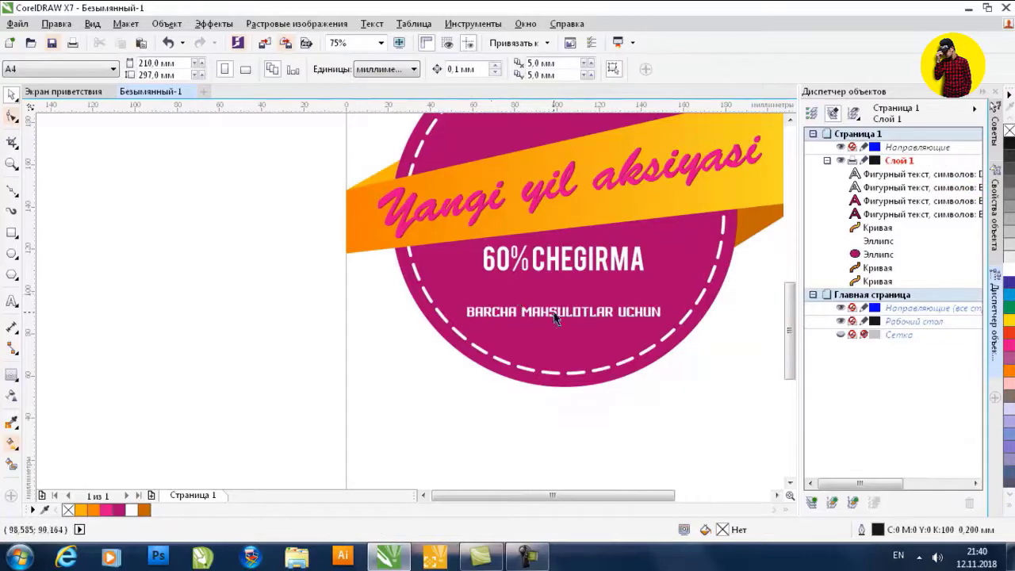
pyautogui.moveTo(555, 319); pyautogui.dragTo(553, 282)
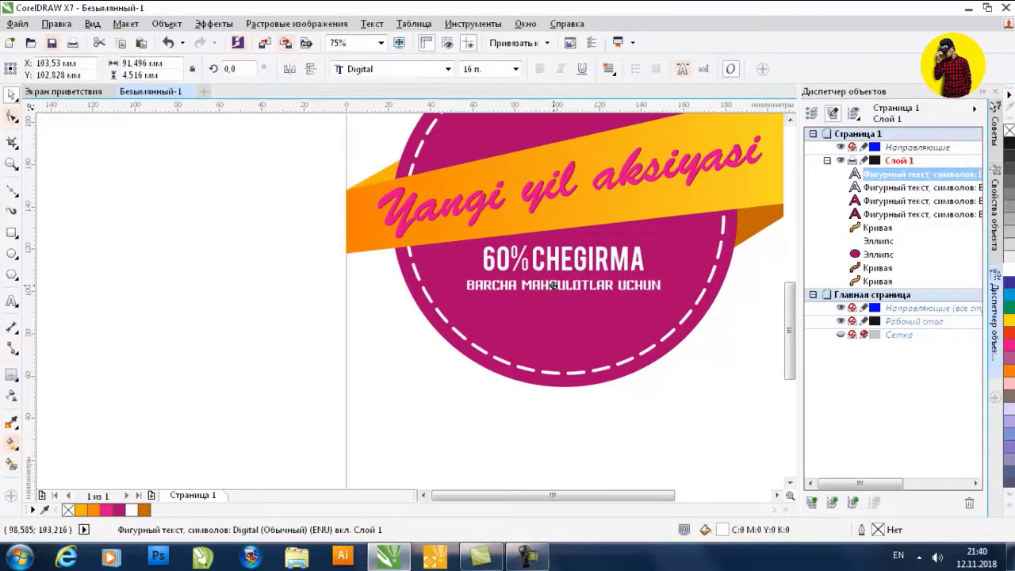
# Skew the "BARCHA MAHSULOTLAR UCHUN" text so its letters lean to the right and centre it horizontally under "60% CHEGIRMA"
pyautogui.scroll(4, 555, 287)
pyautogui.click(553, 290)
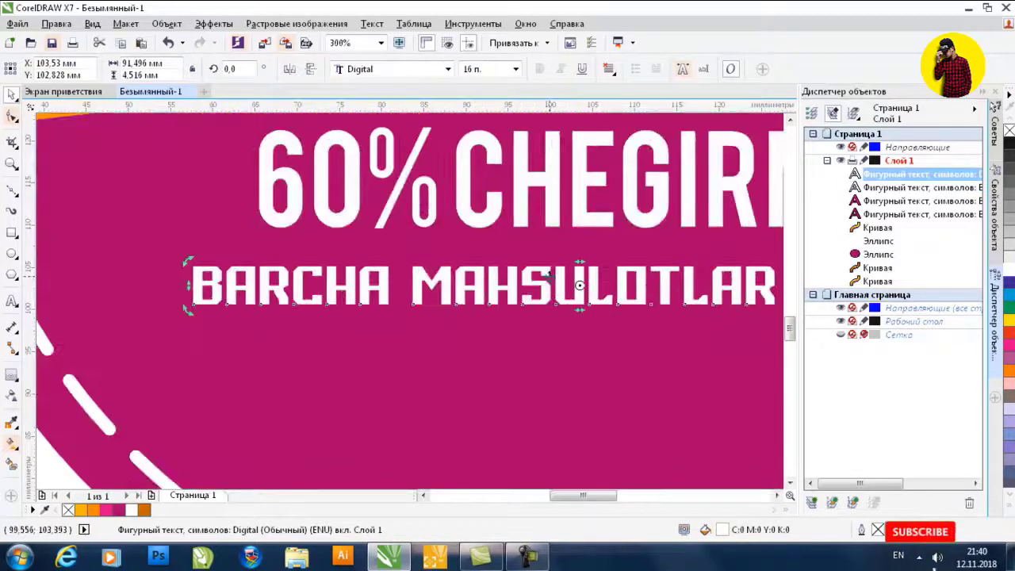
pyautogui.moveTo(580, 261); pyautogui.dragTo(620, 264)
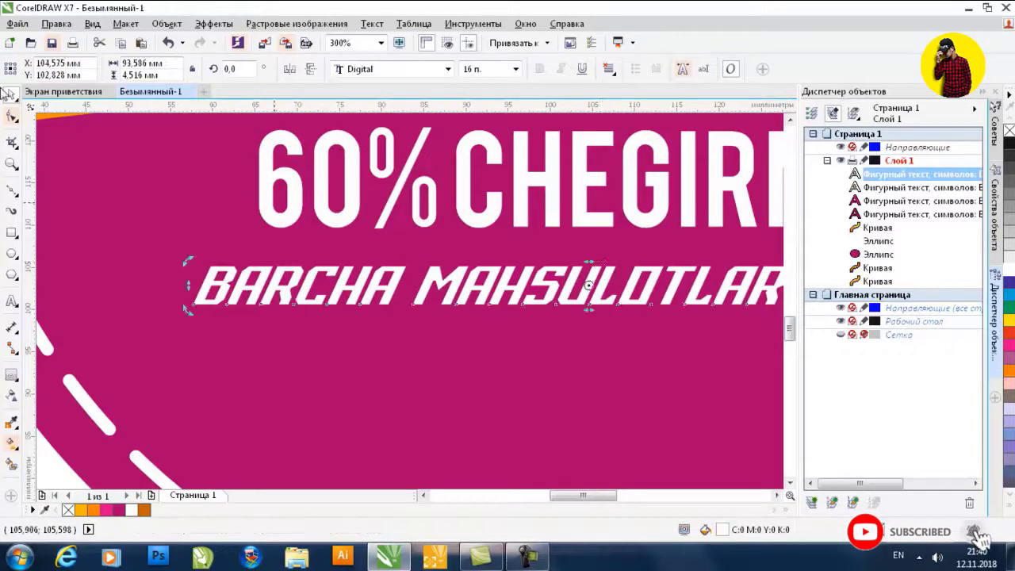
pyautogui.keyDown('shift'); pyautogui.click(290, 183); pyautogui.keyUp('shift')
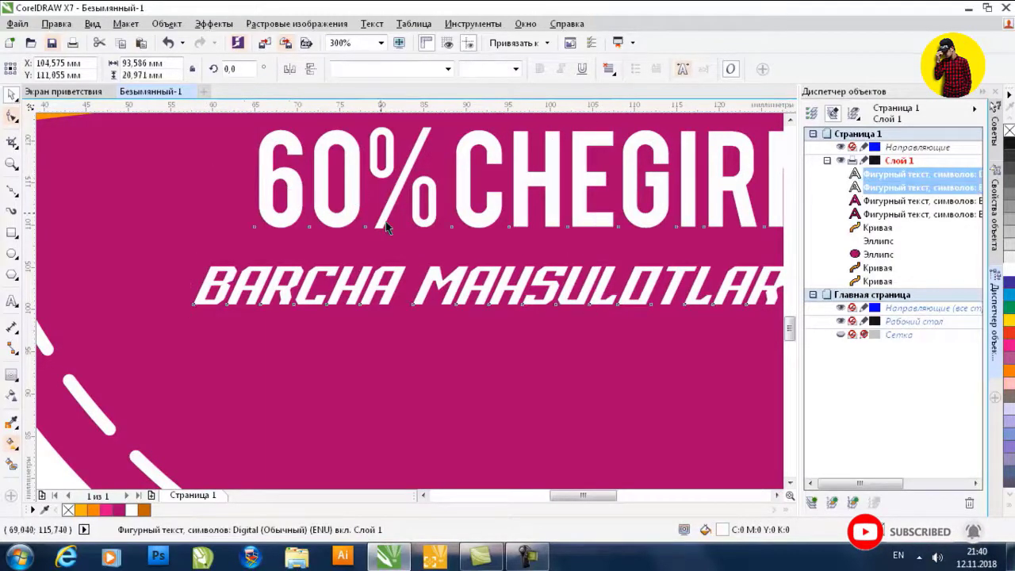
pyautogui.scroll(-2, 385, 221)
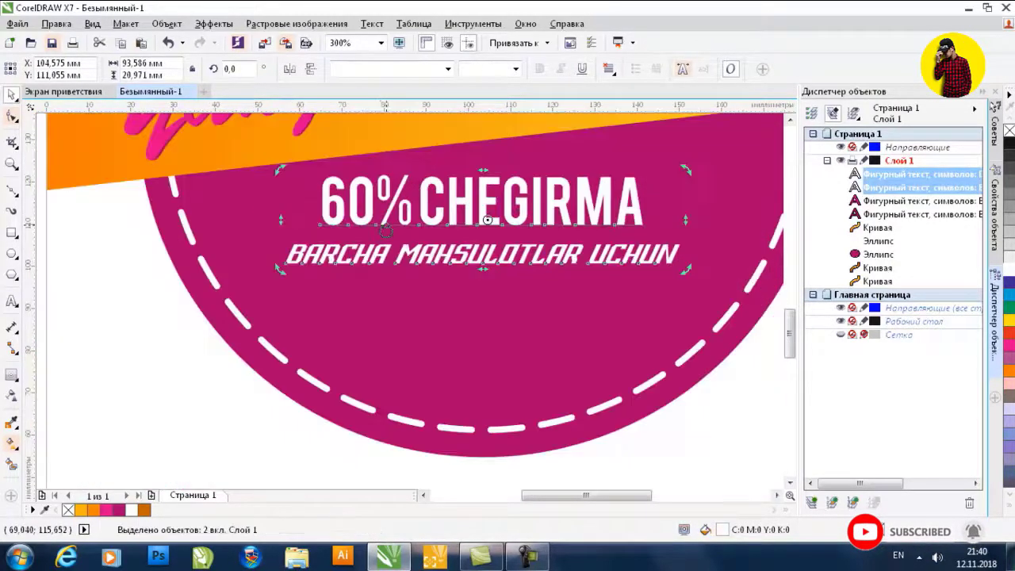
# Enlarge the "BARCHA MAHSULOTLAR UCHUN" text to about 98.8 mm wide and 6.5 mm high, keeping it centred under "60% CHEGIRMA"
pyautogui.click(484, 258)
pyautogui.moveTo(484, 274); pyautogui.dragTo(485, 279)
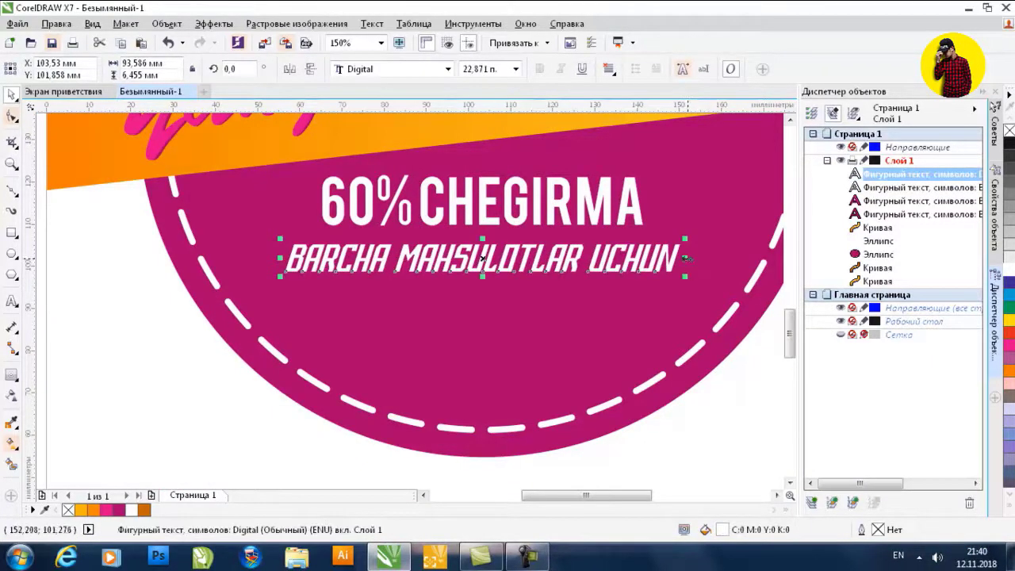
pyautogui.moveTo(675, 267); pyautogui.dragTo(686, 267)
pyautogui.click(491, 213)
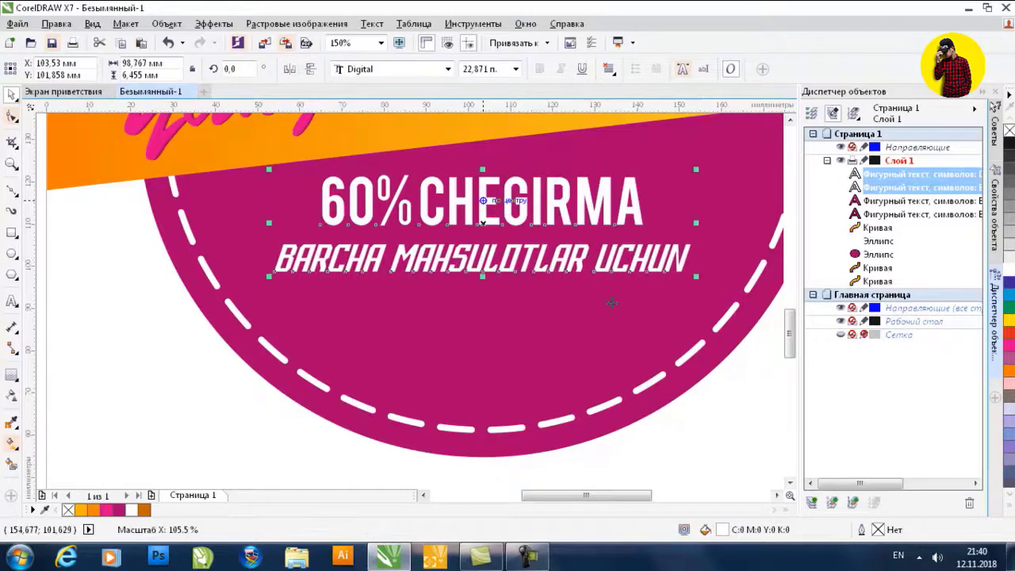
pyautogui.click(749, 382)
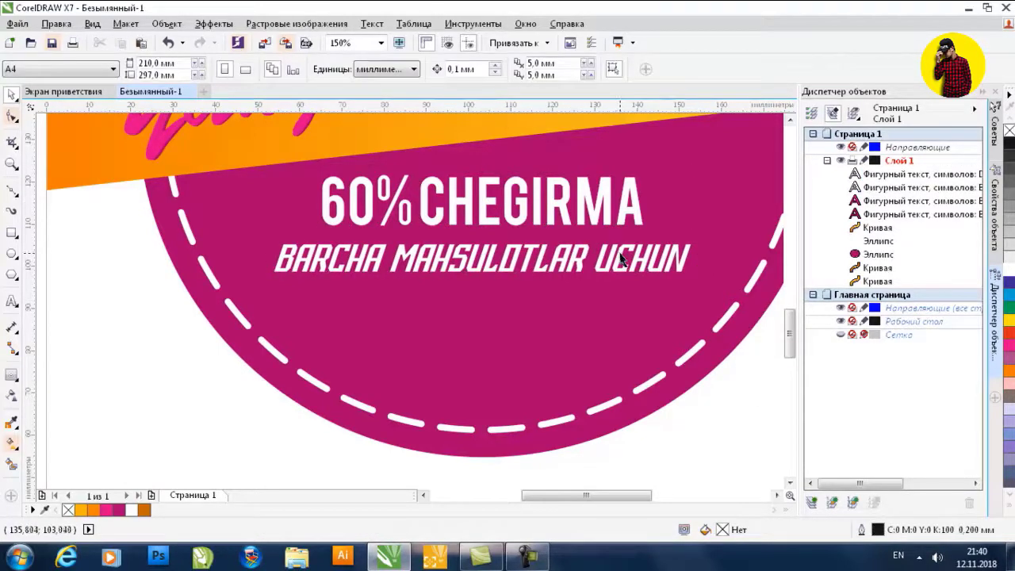
# Duplicate the "60% CHEGIRMA" text straight down below "BARCHA MAHSULOTLAR UCHUN" and replace the copy's wording with "HOZIROQ"
pyautogui.click(623, 262)
pyautogui.moveTo(523, 207); pyautogui.dragTo(515, 349)
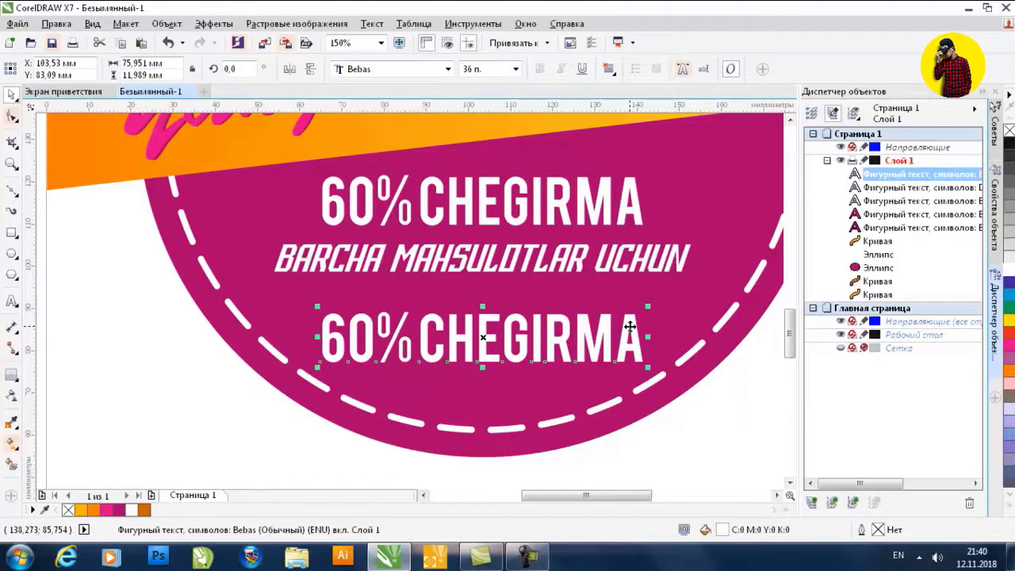
pyautogui.doubleClick(627, 329)
pyautogui.moveTo(649, 337); pyautogui.dragTo(305, 329)
pyautogui.write('H')
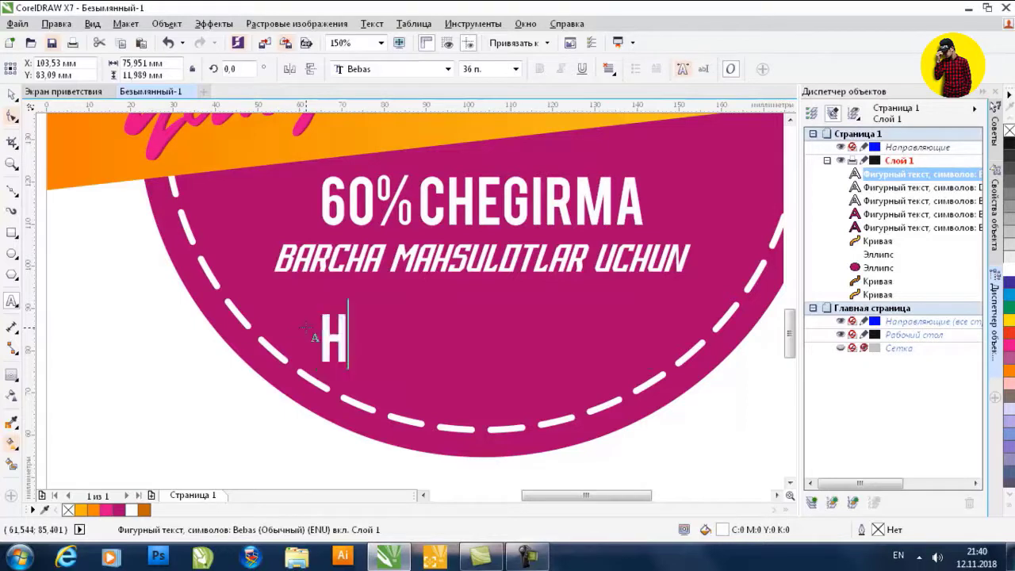
pyautogui.write('OZIROQ')
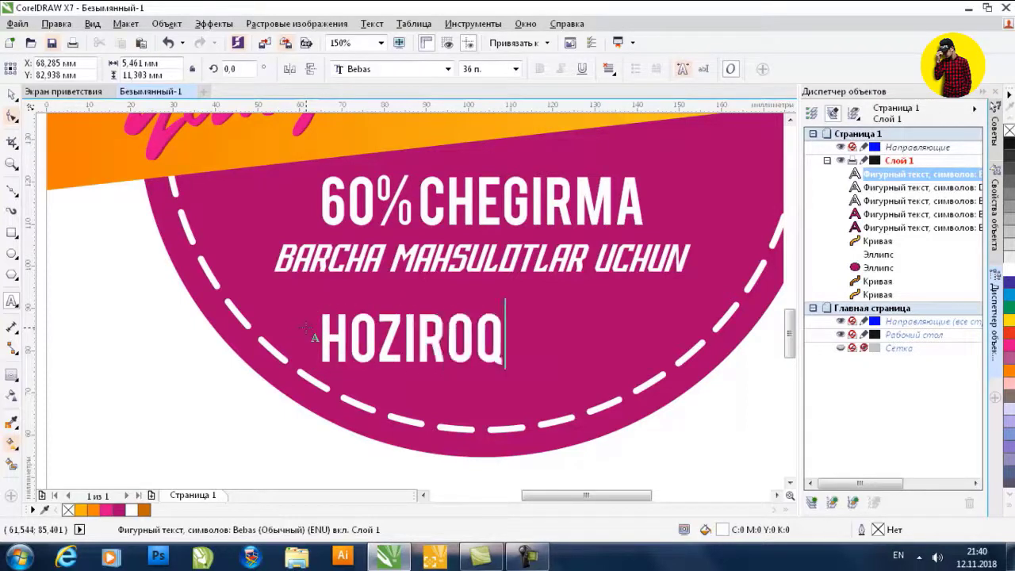
pyautogui.press('Escape')
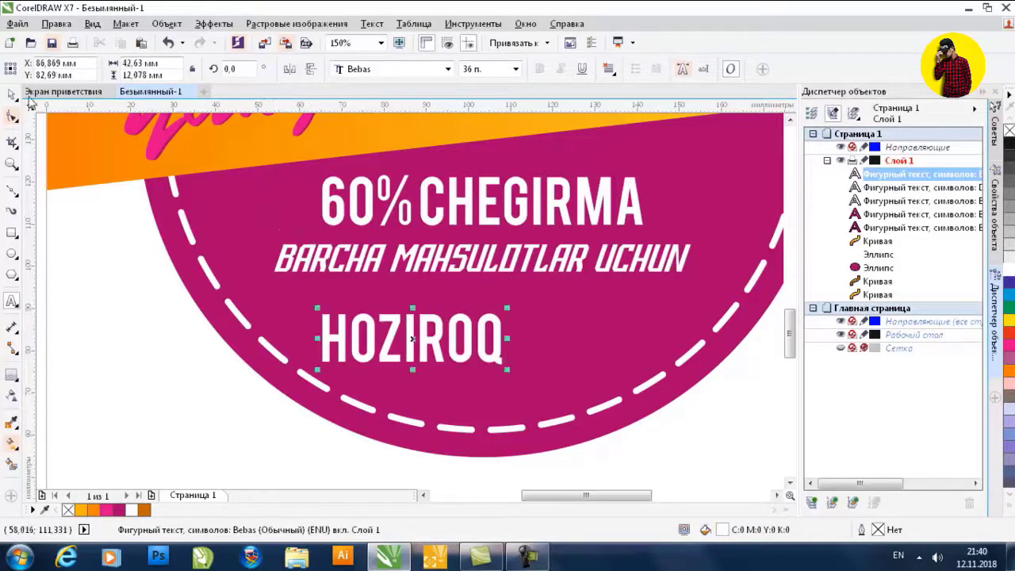
pyautogui.click(12, 93)
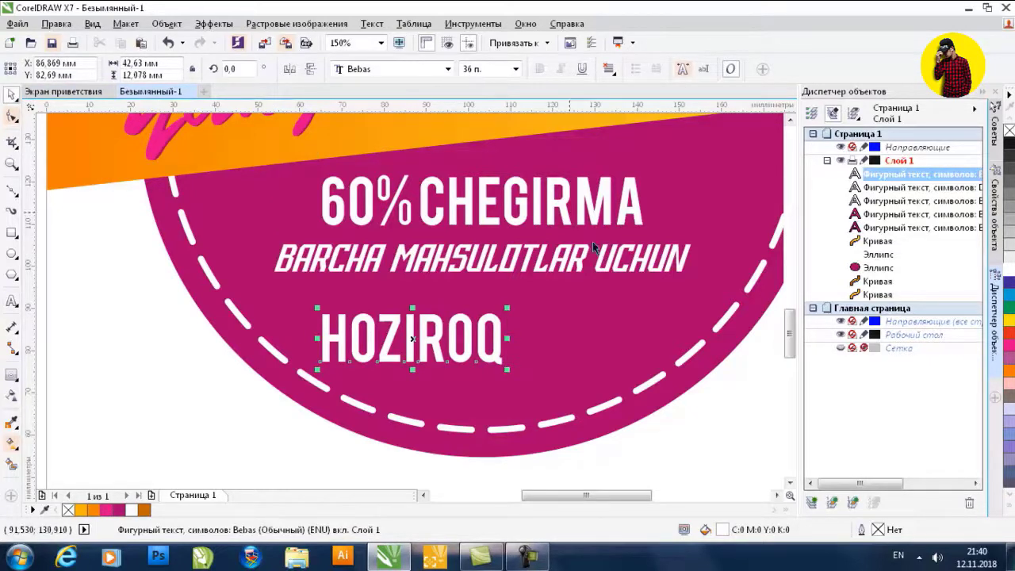
# Centre the "HOZIROQ" text horizontally on the dashed ring
pyautogui.keyDown('shift'); pyautogui.click(600, 325); pyautogui.keyUp('shift')
pyautogui.press('c')
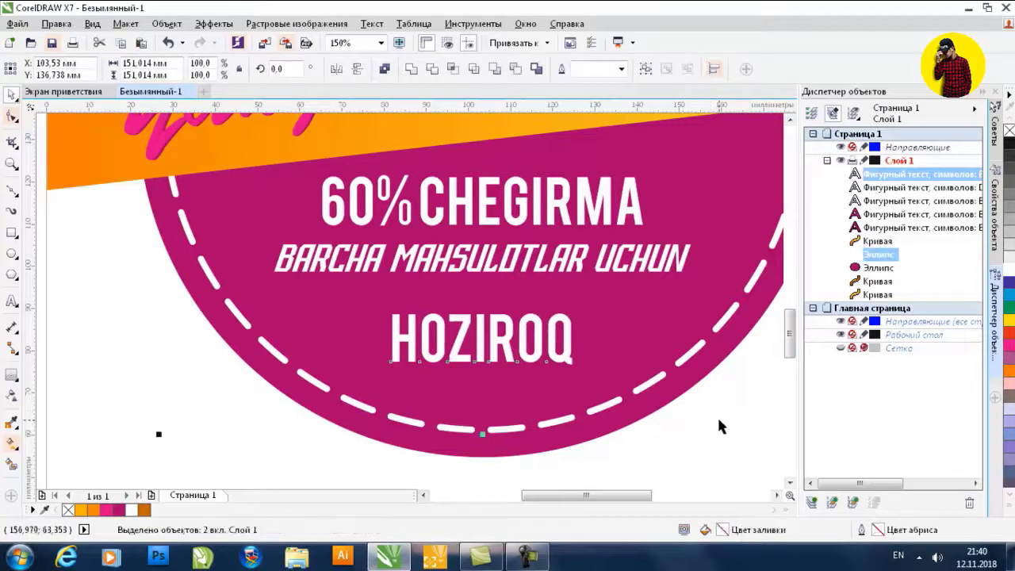
pyautogui.click(718, 420)
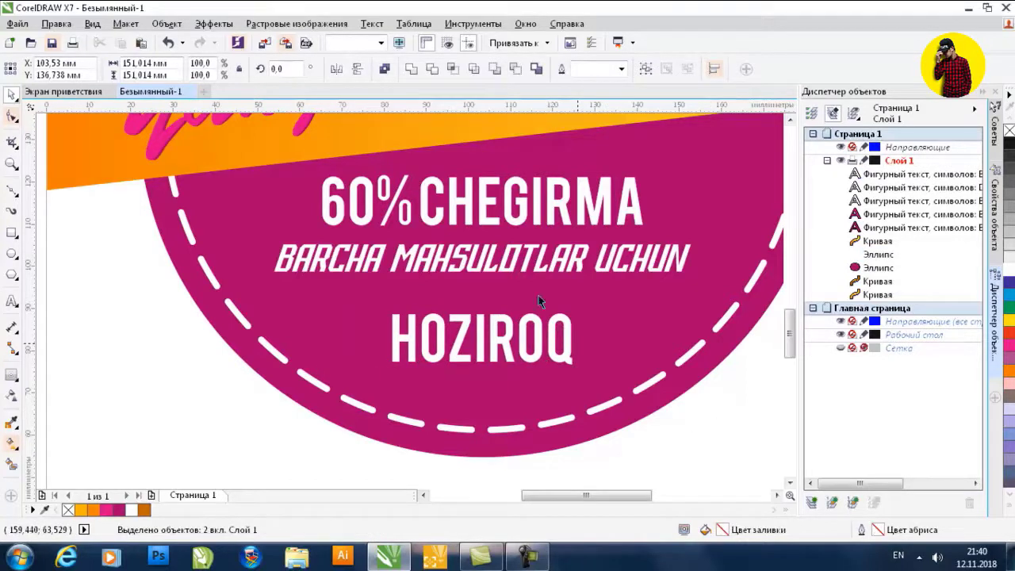
# Distribute the "60% CHEGIRMA", "BARCHA MAHSULOTLAR UCHUN" and "HOZIROQ" texts evenly in the vertical direction
pyautogui.click(494, 260)
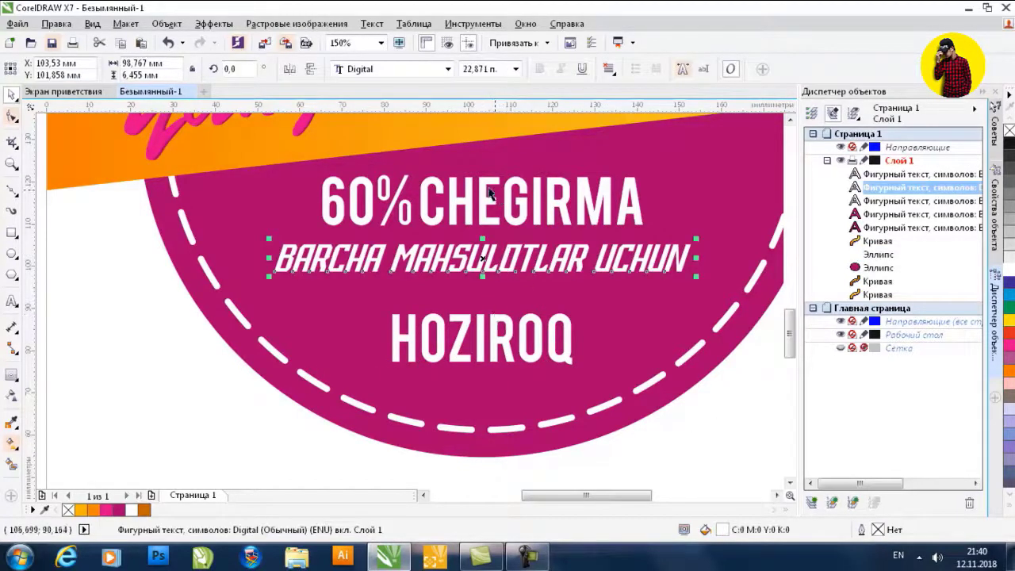
pyautogui.click(490, 194)
pyautogui.keyDown('shift'); pyautogui.click(495, 258); pyautogui.keyUp('shift')
pyautogui.keyDown('shift'); pyautogui.click(492, 324); pyautogui.keyUp('shift')
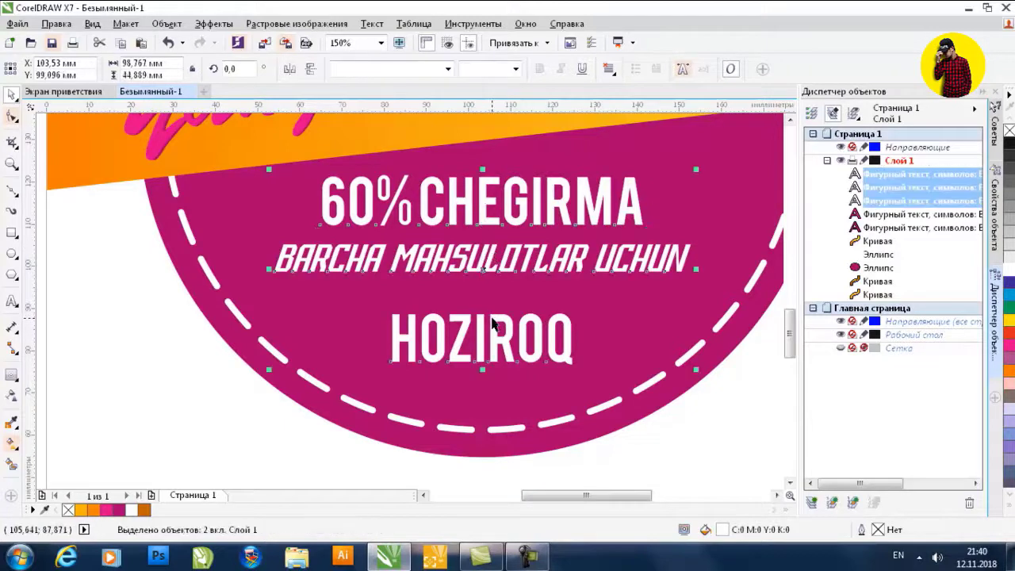
pyautogui.hotkey('shift', 'e')
pyautogui.click(730, 428)
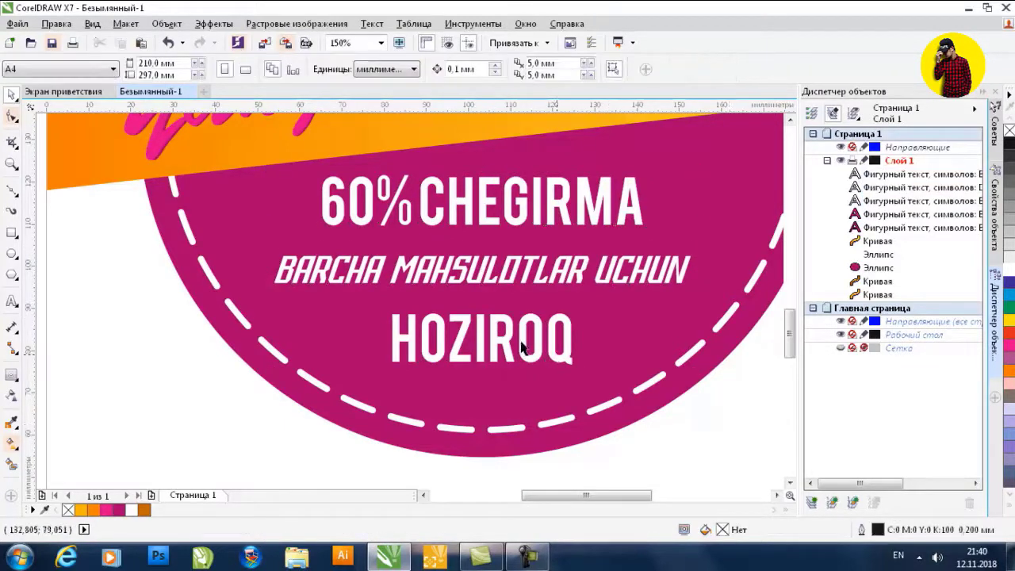
pyautogui.click(510, 331)
pyautogui.click(447, 69)
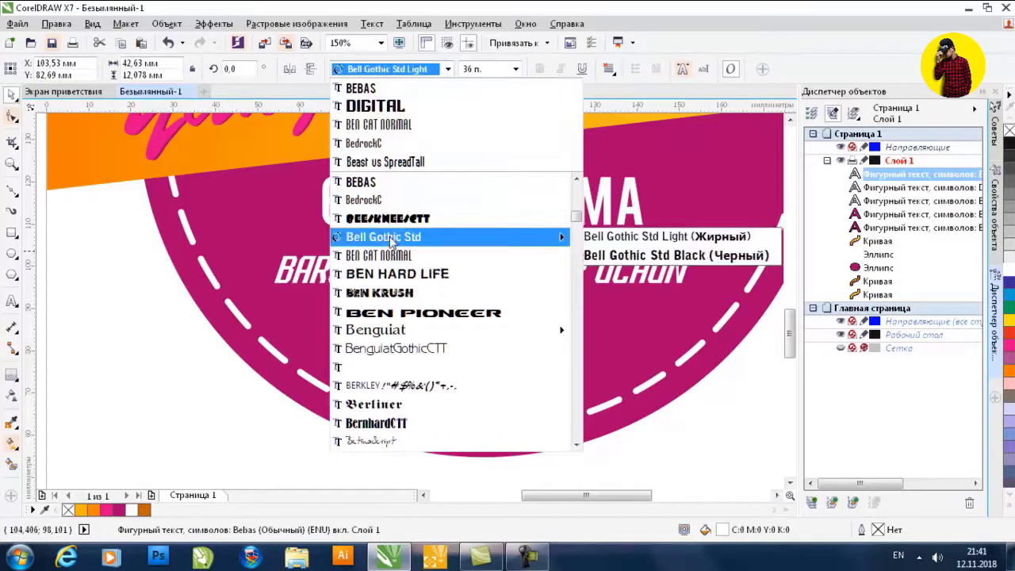
pyautogui.scroll(1, 392, 240)
pyautogui.scroll(1, 391, 240)
pyautogui.click(395, 292)
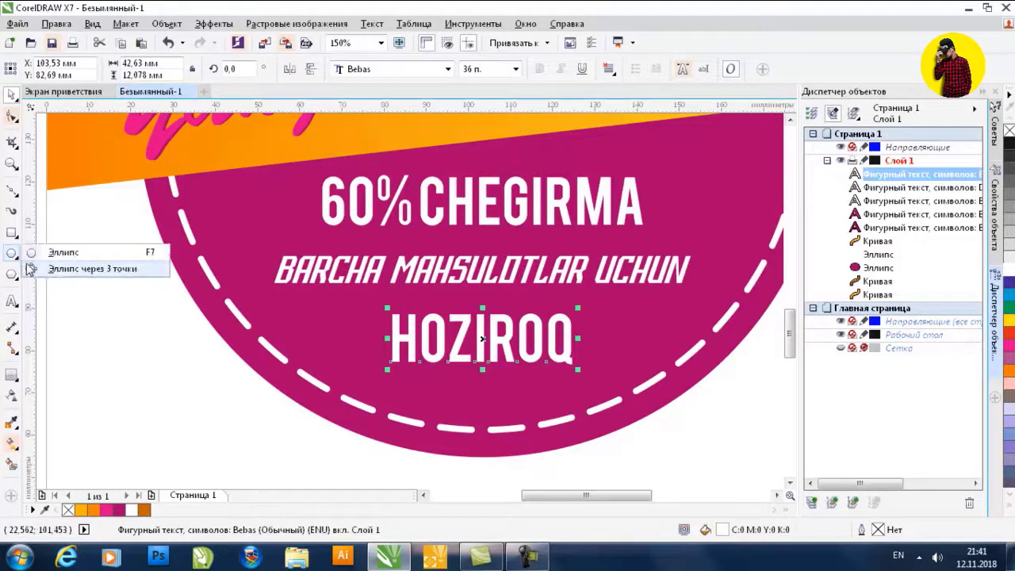
# Draw a three-sided polygon about 3.7 × 4.9 mm to the right of "HOZIROQ", filled white with no outline
pyautogui.click(19, 273)
pyautogui.click(63, 270)
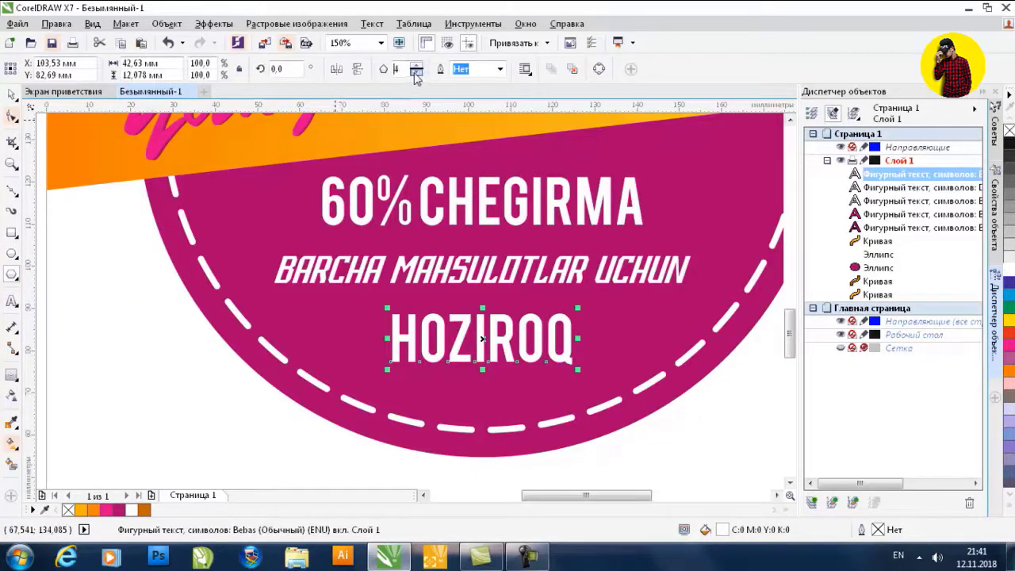
pyautogui.moveTo(596, 328); pyautogui.dragTo(619, 354)
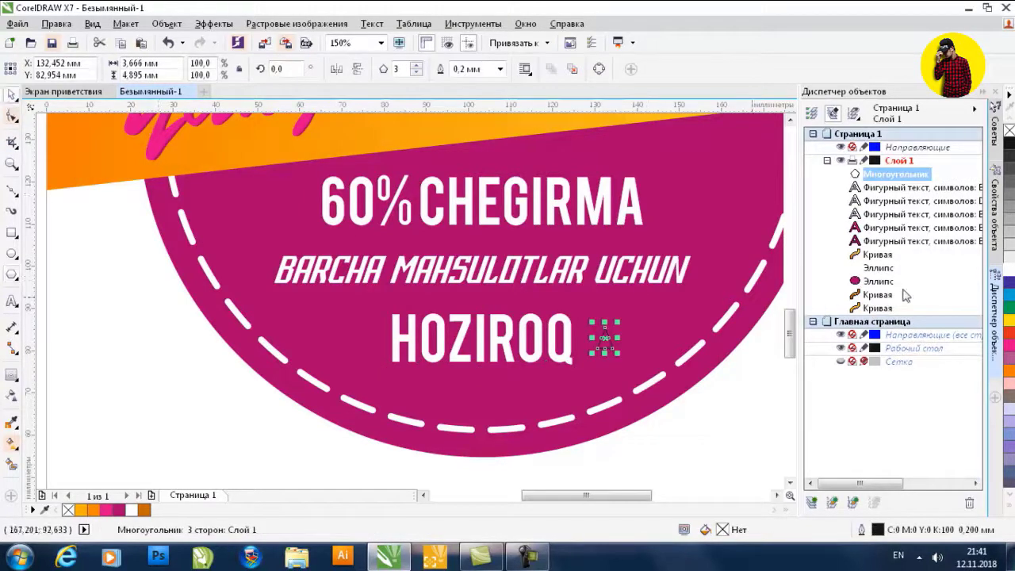
pyautogui.click(1010, 275)
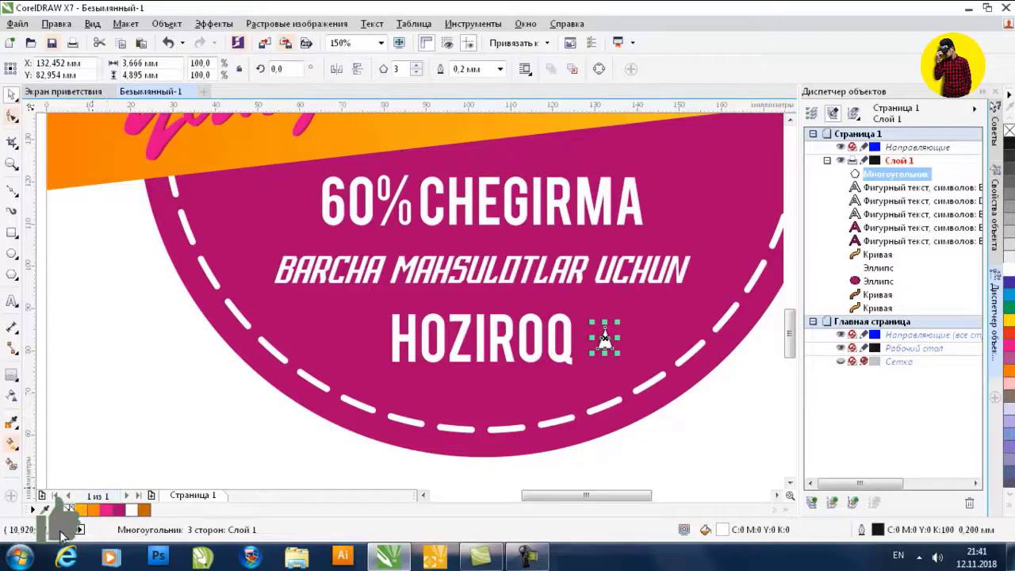
pyautogui.rightClick(68, 510)
# Tilt and flatten the white triangle to about 5.2 × 2.6 mm, and place a duplicate just above it
pyautogui.scroll(4, 612, 338)
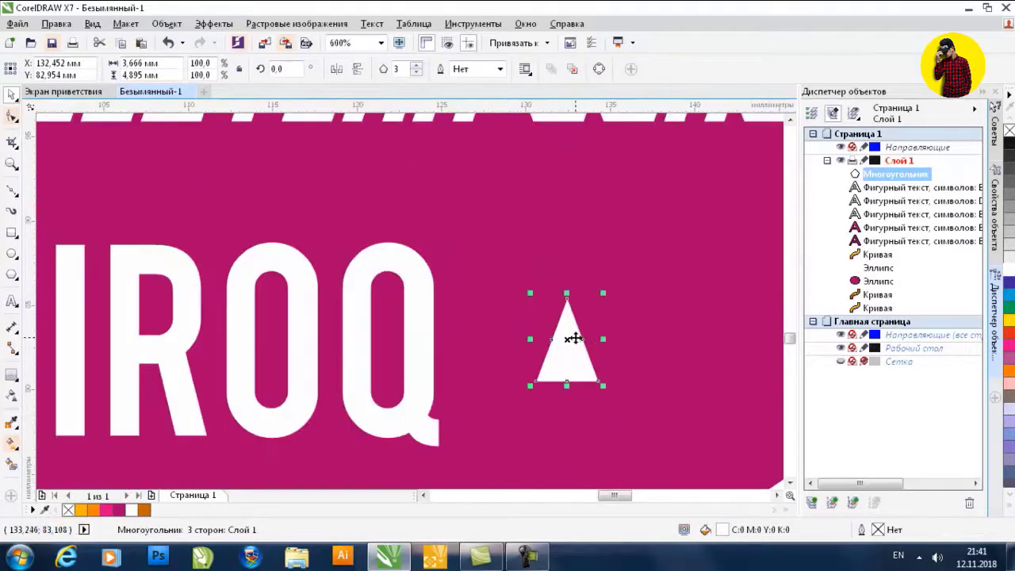
pyautogui.moveTo(548, 295); pyautogui.dragTo(528, 327)
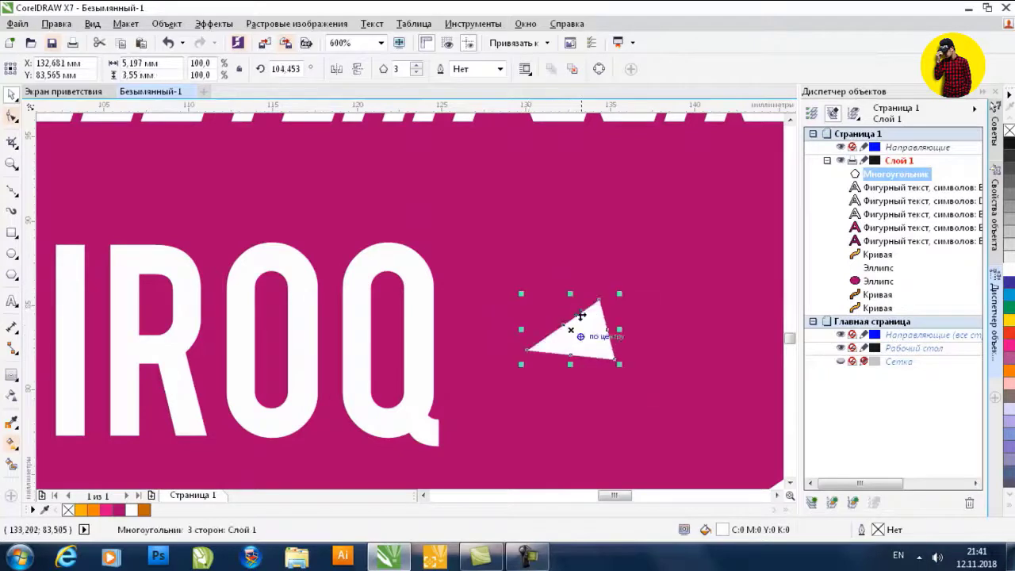
pyautogui.moveTo(568, 291); pyautogui.dragTo(623, 231)
pyautogui.scroll(2, 594, 324)
pyautogui.rightClick(623, 232)
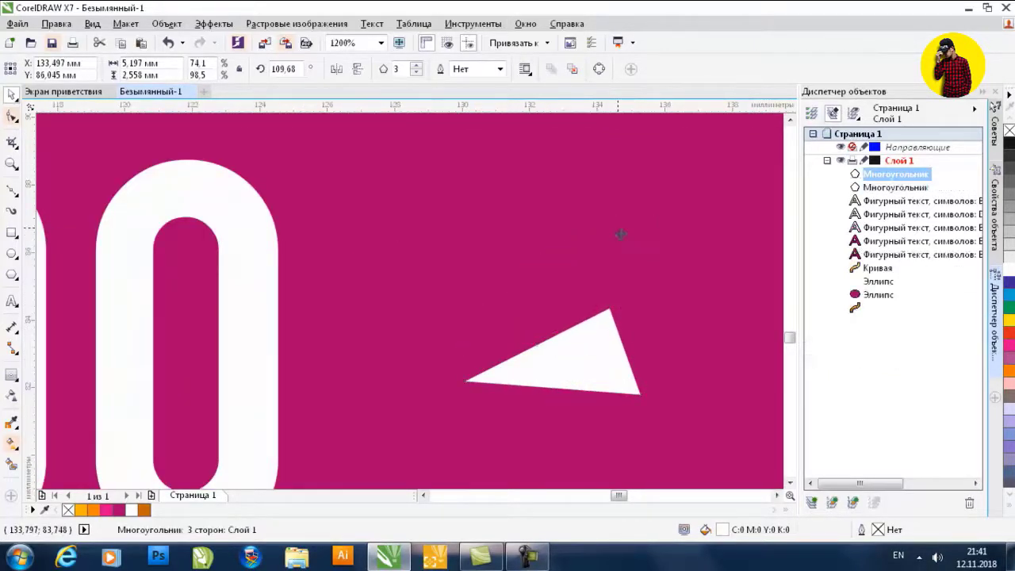
# Rotate the upper triangle to about 138° and shrink it to about 3.9 × 3.2 mm
pyautogui.click(624, 231)
pyautogui.moveTo(675, 209); pyautogui.dragTo(623, 189)
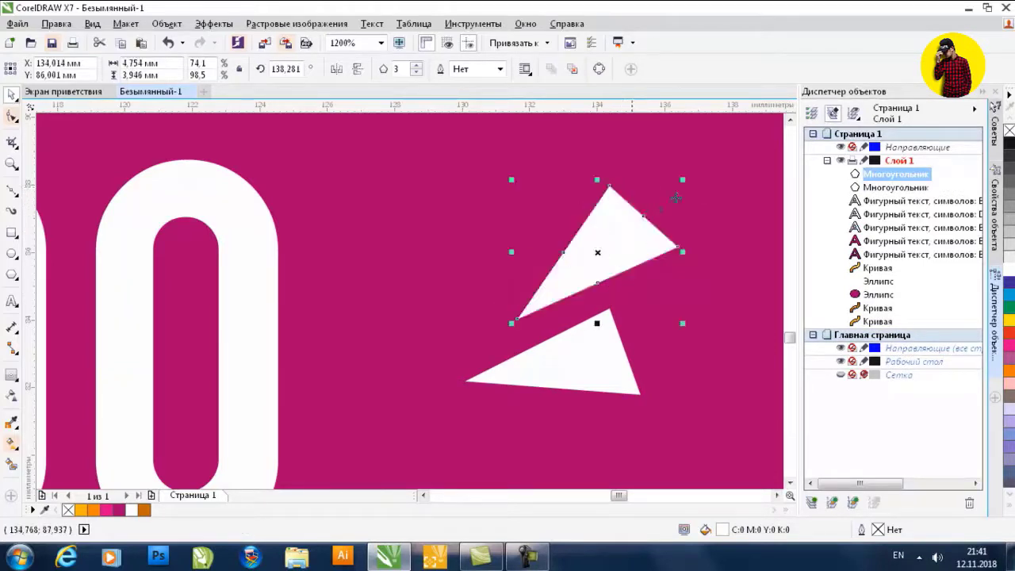
pyautogui.moveTo(684, 182); pyautogui.dragTo(581, 322)
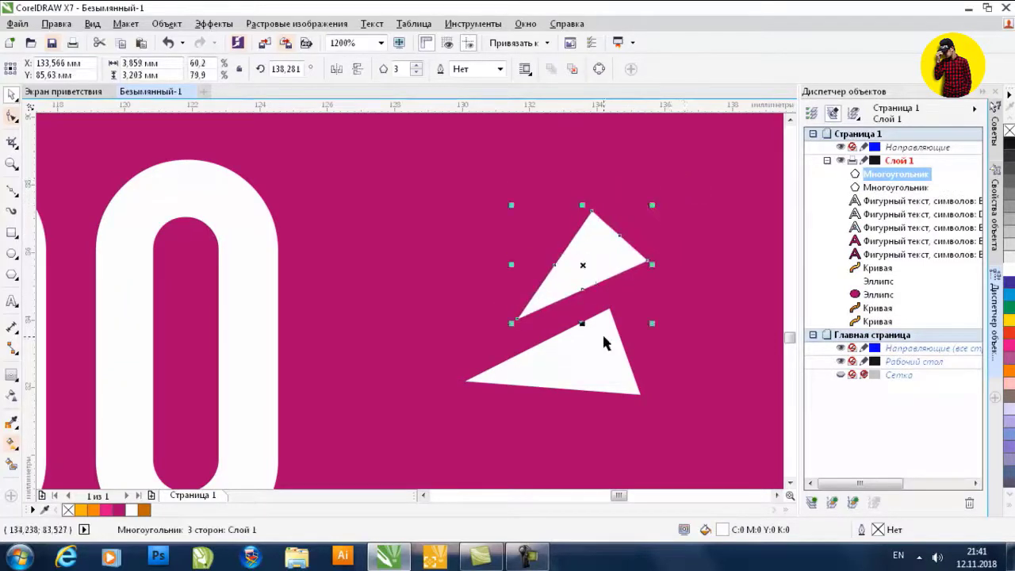
# Group the two white triangles and place a horizontally mirrored copy of the group on the left side of "HOZIROQ"
pyautogui.keyDown('shift'); pyautogui.click(588, 335); pyautogui.keyUp('shift')
pyautogui.scroll(-2, 607, 269)
pyautogui.hotkey('ctrl', 'g')
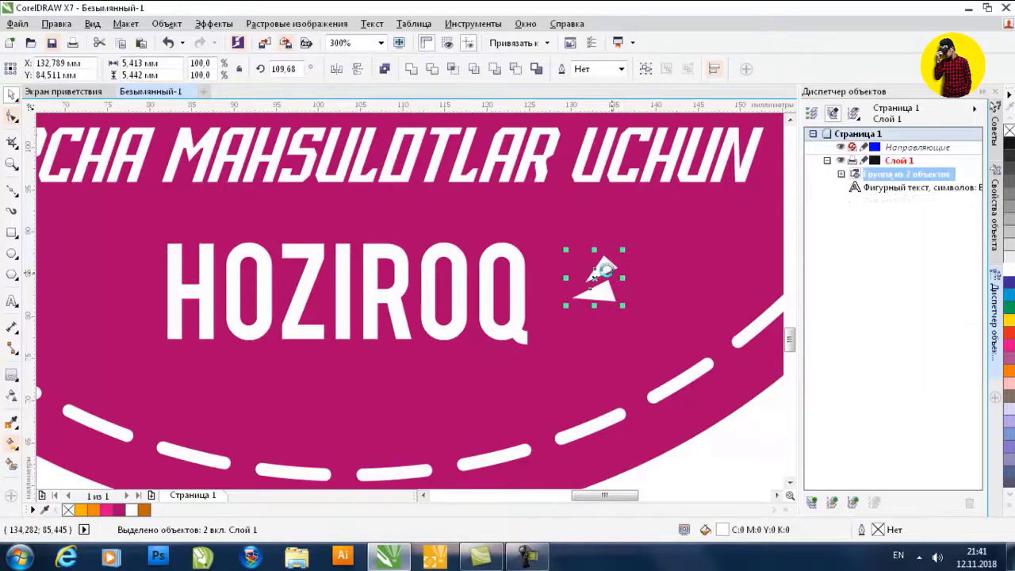
pyautogui.moveTo(600, 272); pyautogui.dragTo(135, 270)
pyautogui.rightClick(135, 270)
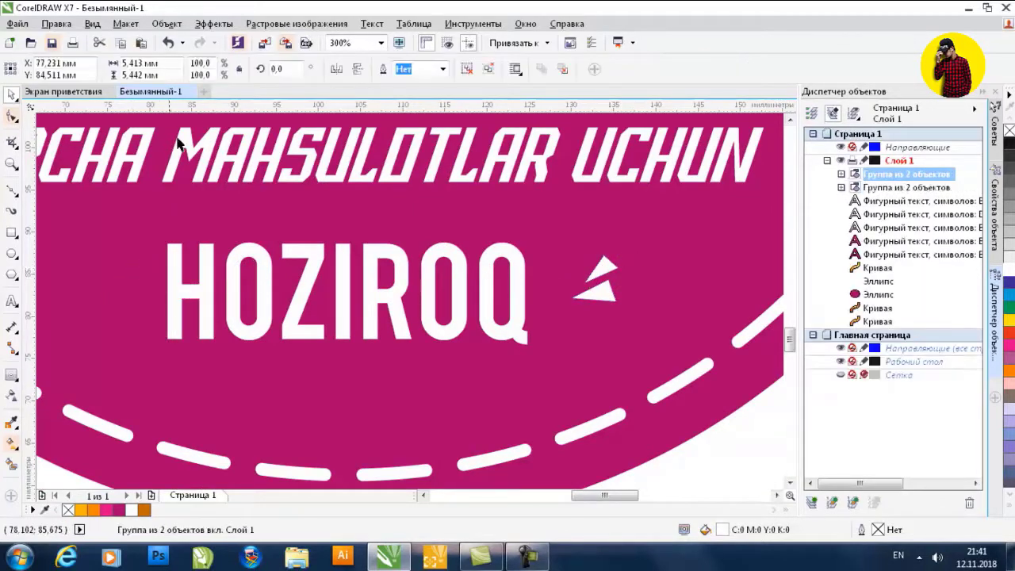
pyautogui.click(337, 69)
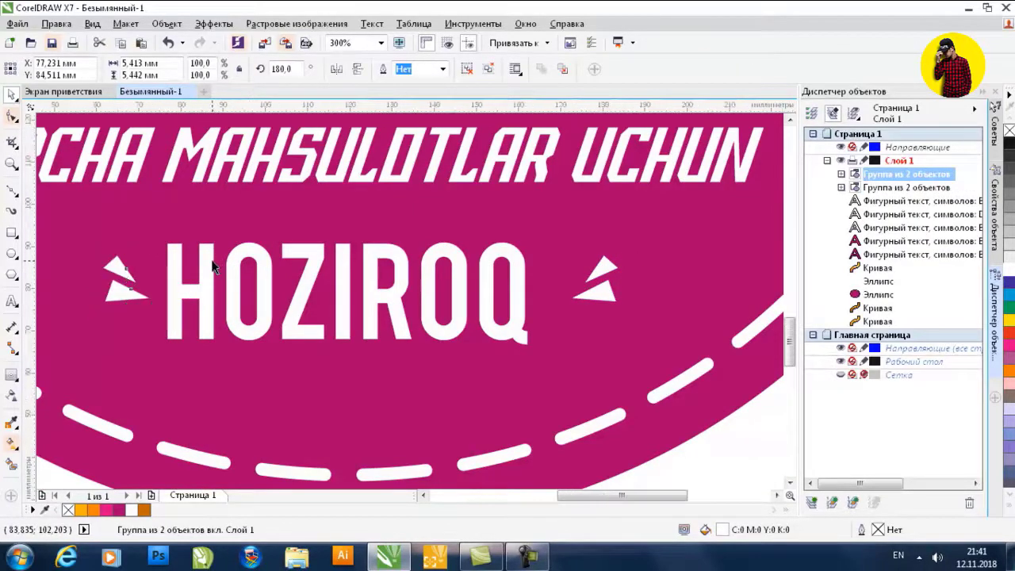
pyautogui.scroll(-2, 211, 266)
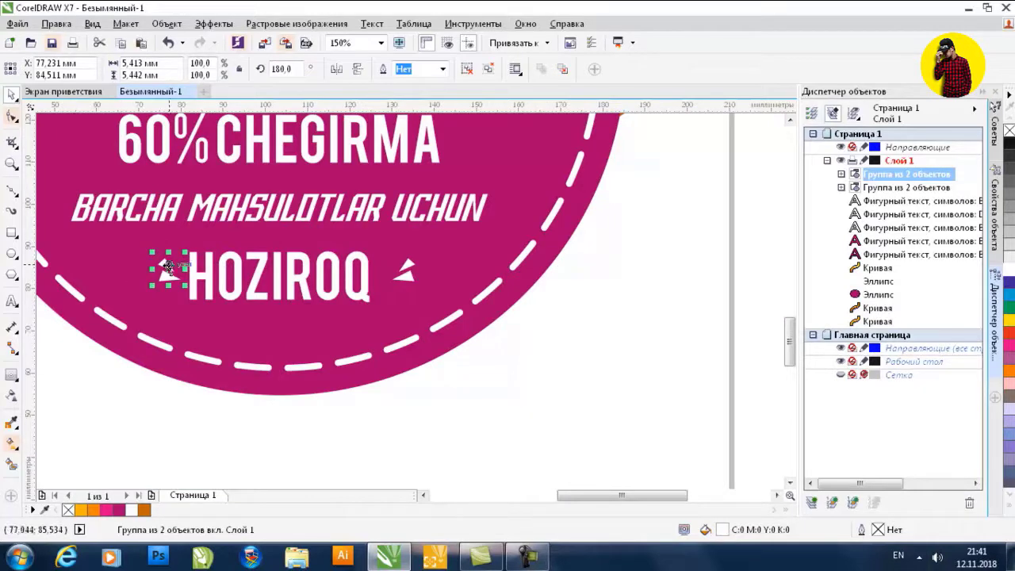
# Move the mirrored triangle pair slightly outward, group it with the opposite pair, and center the group horizontally on "HOZIROQ"
pyautogui.moveTo(168, 266); pyautogui.dragTo(160, 266)
pyautogui.keyDown('shift'); pyautogui.click(409, 268); pyautogui.keyUp('shift')
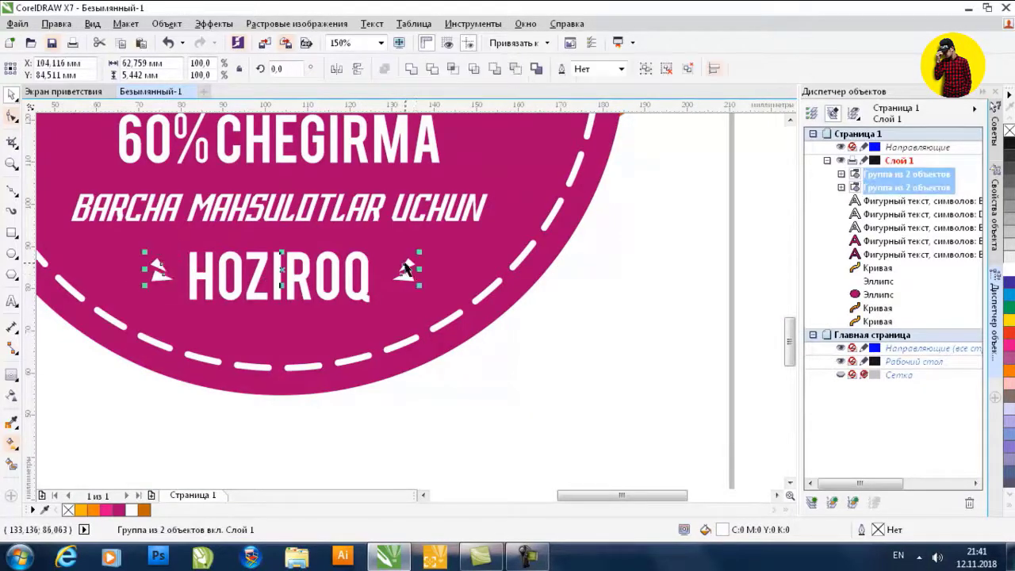
pyautogui.hotkey('ctrl', 'g')
pyautogui.keyDown('shift'); pyautogui.click(293, 274); pyautogui.keyUp('shift')
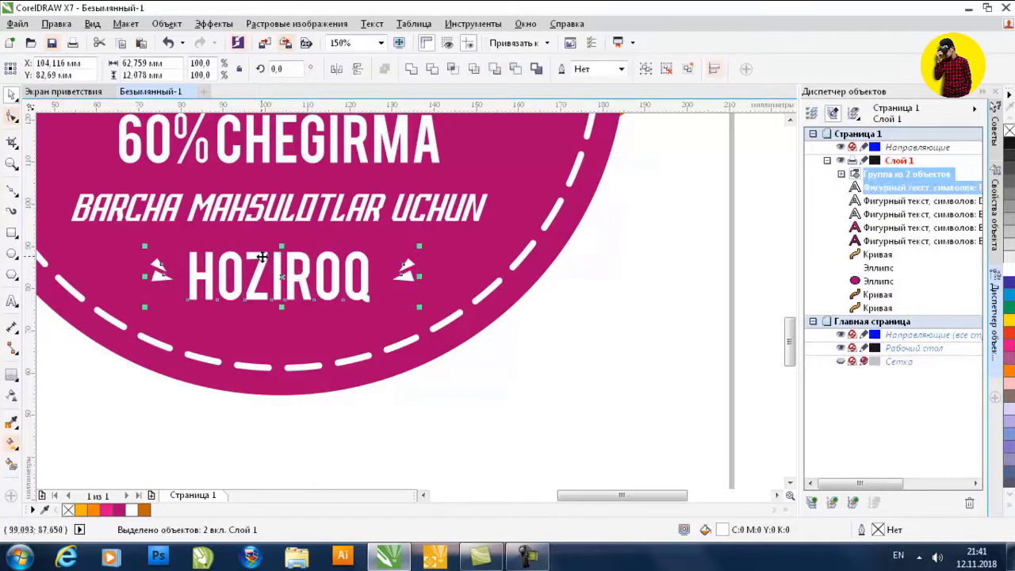
pyautogui.click(613, 314)
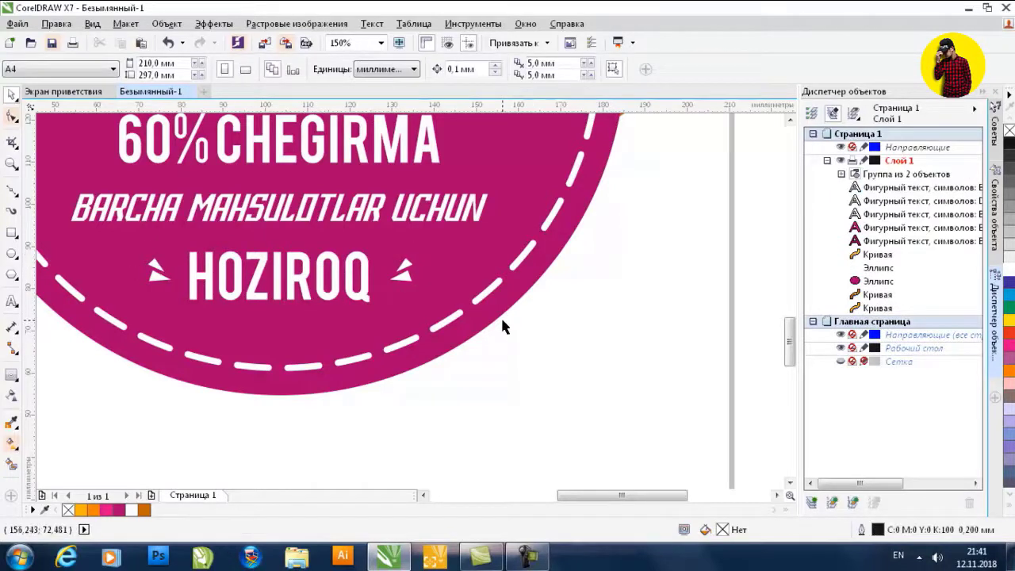
# Move the ribbon, all the texts and the triangle accents together about 3.5 mm up, leaving out the circle and dashed ring
pyautogui.scroll(-3, 502, 325)
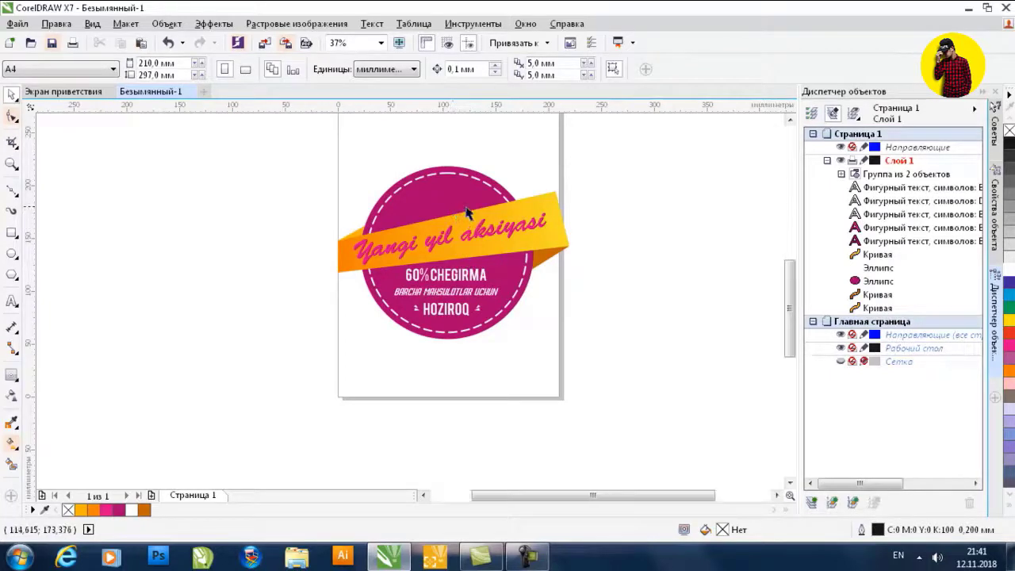
pyautogui.scroll(1, 466, 213)
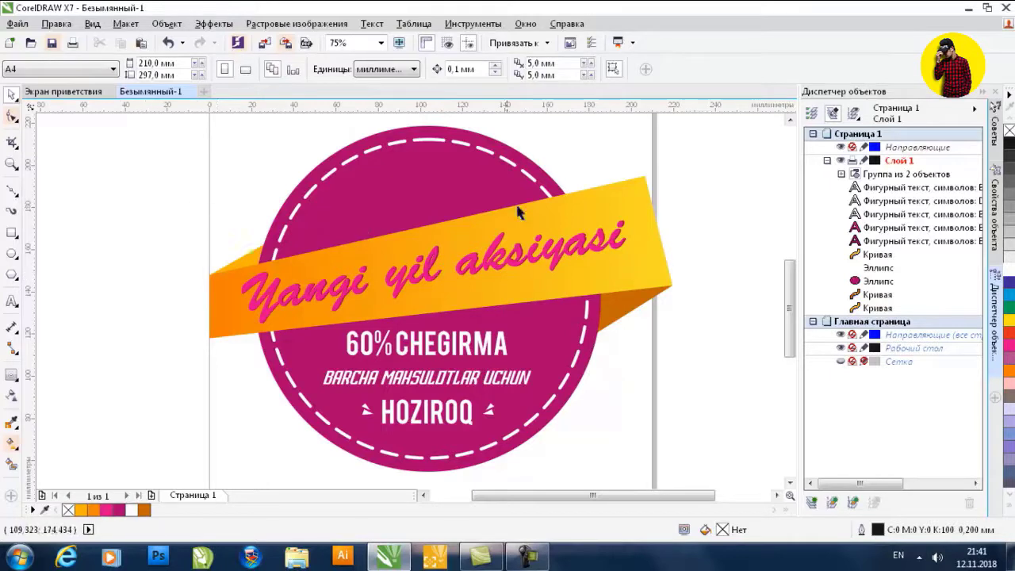
pyautogui.moveTo(102, 183); pyautogui.dragTo(700, 445)
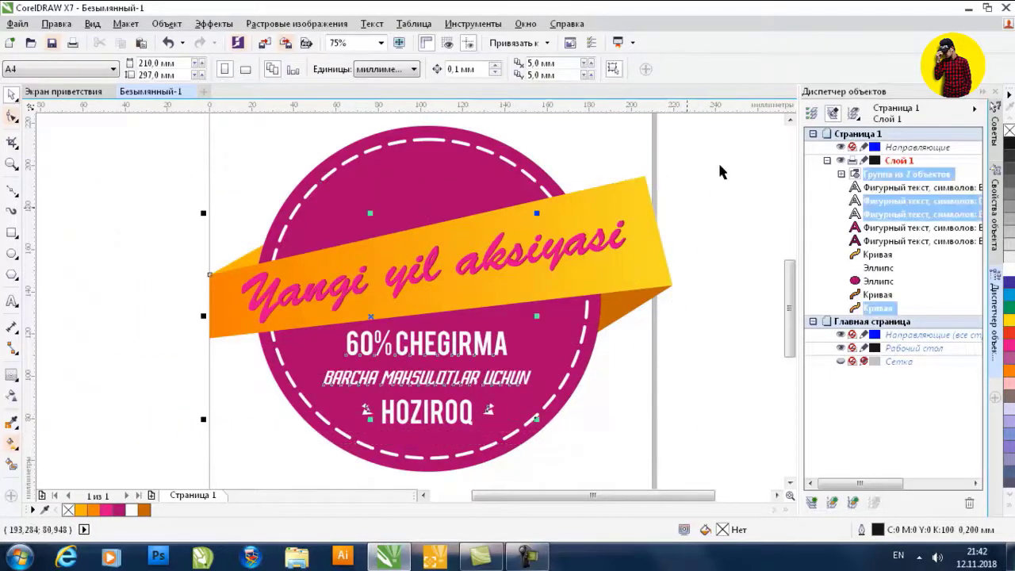
pyautogui.moveTo(724, 158); pyautogui.dragTo(139, 428)
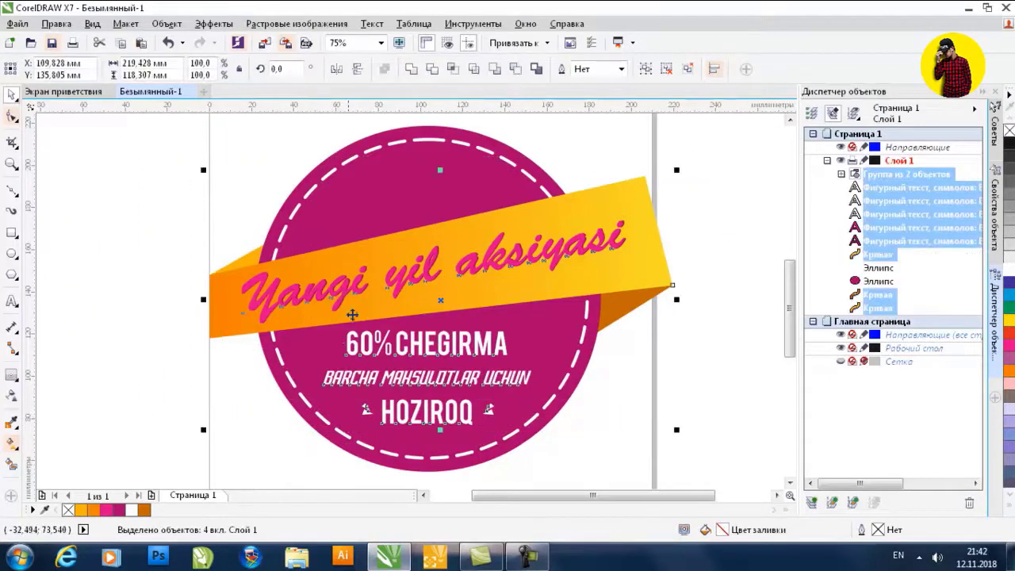
pyautogui.moveTo(415, 255); pyautogui.dragTo(414, 248)
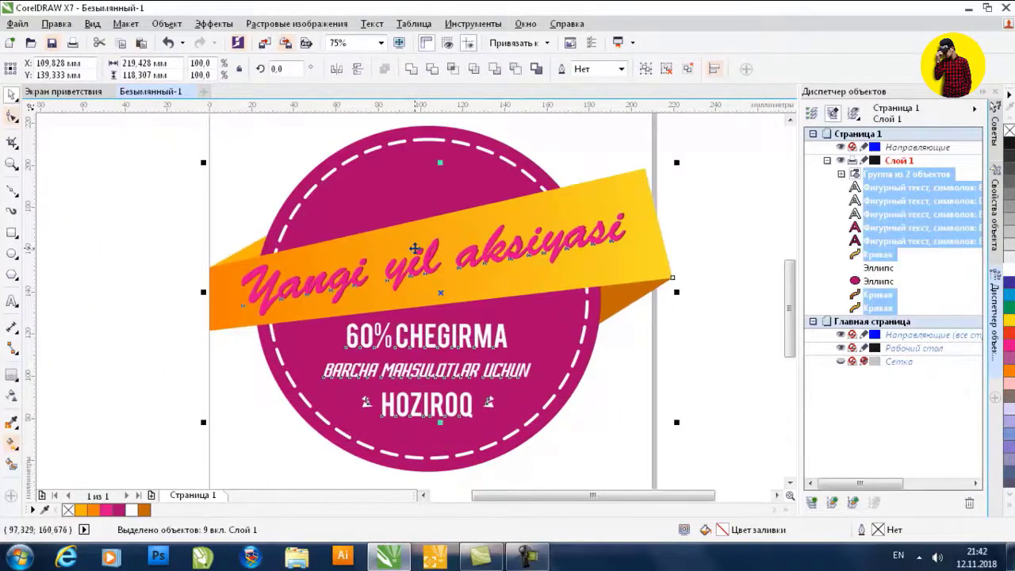
pyautogui.click(147, 192)
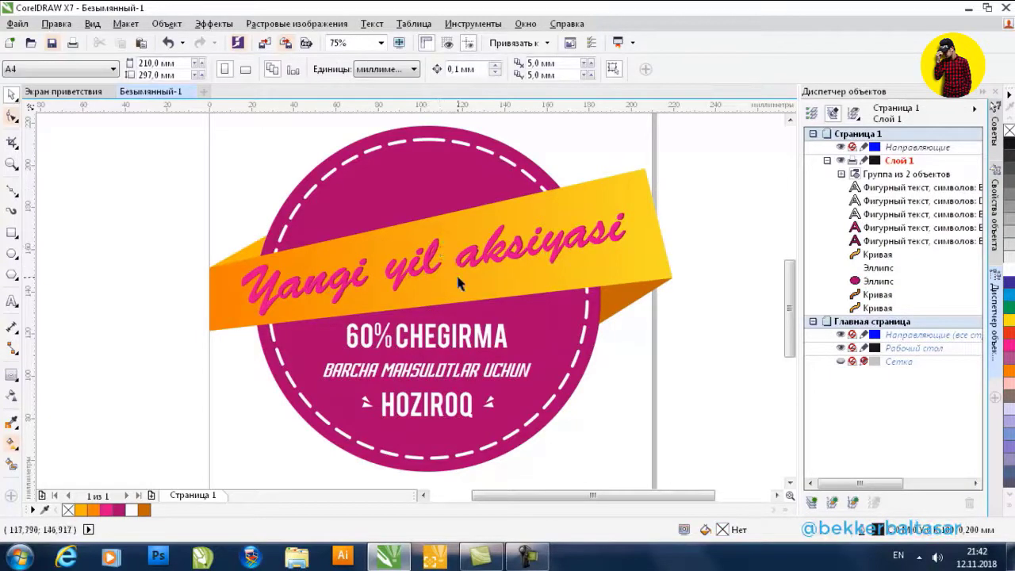
# Draw a straight vertical line about 37 mm long from above the circle down to its top quadrant point
pyautogui.scroll(-1, 448, 175)
pyautogui.scroll(1, 437, 179)
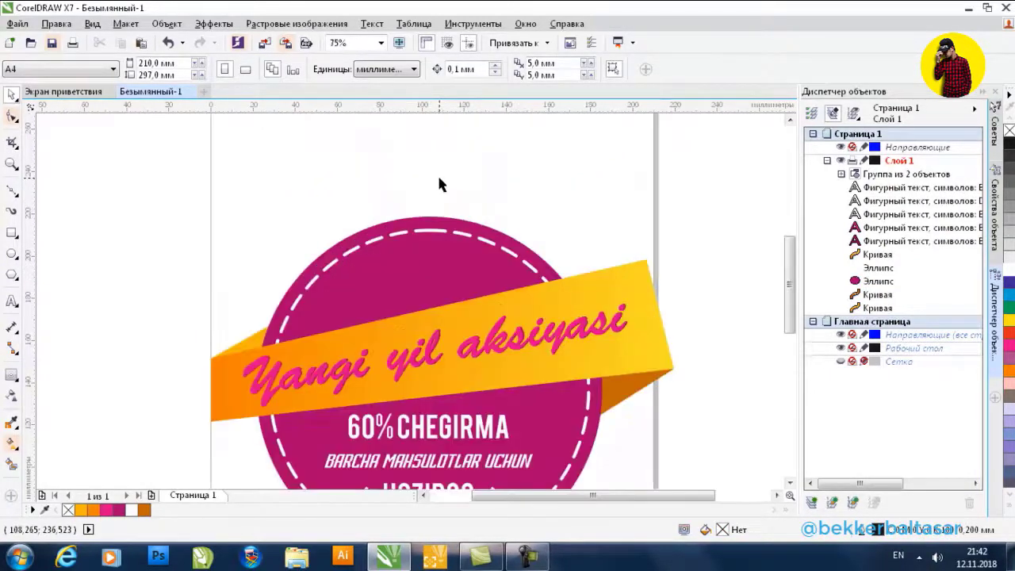
pyautogui.press('F5')
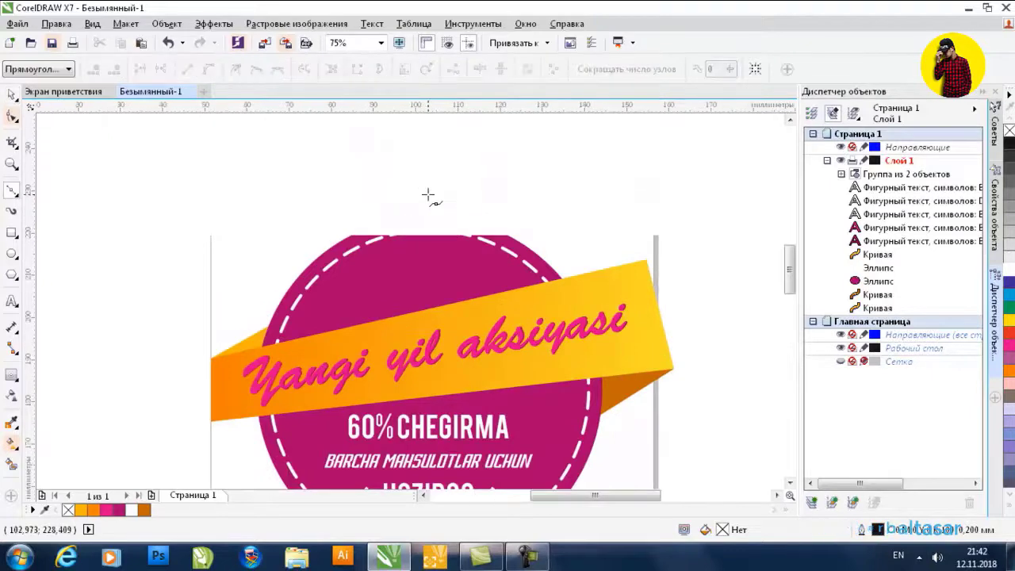
pyautogui.scroll(1, 431, 195)
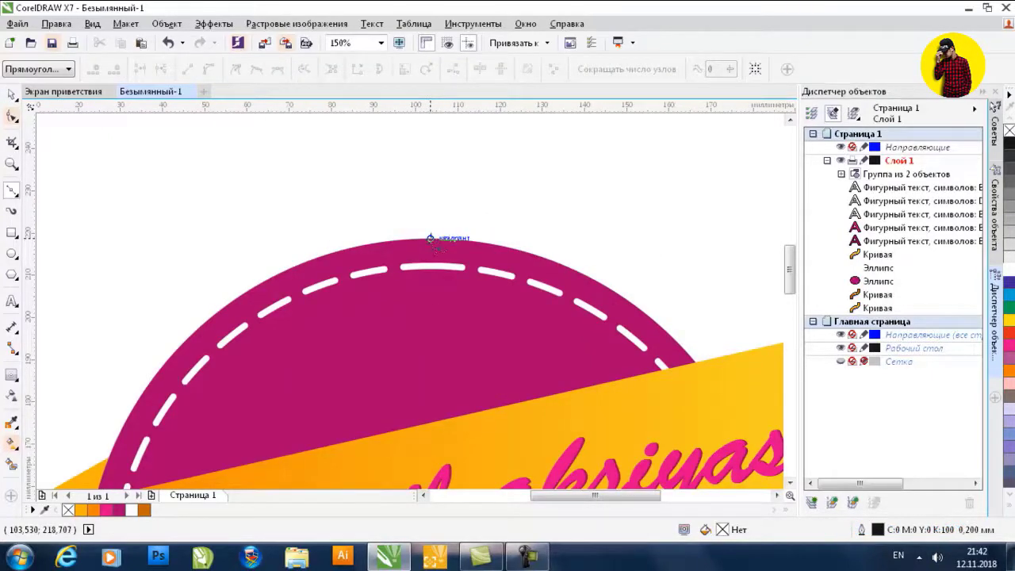
pyautogui.scroll(-1, 428, 216)
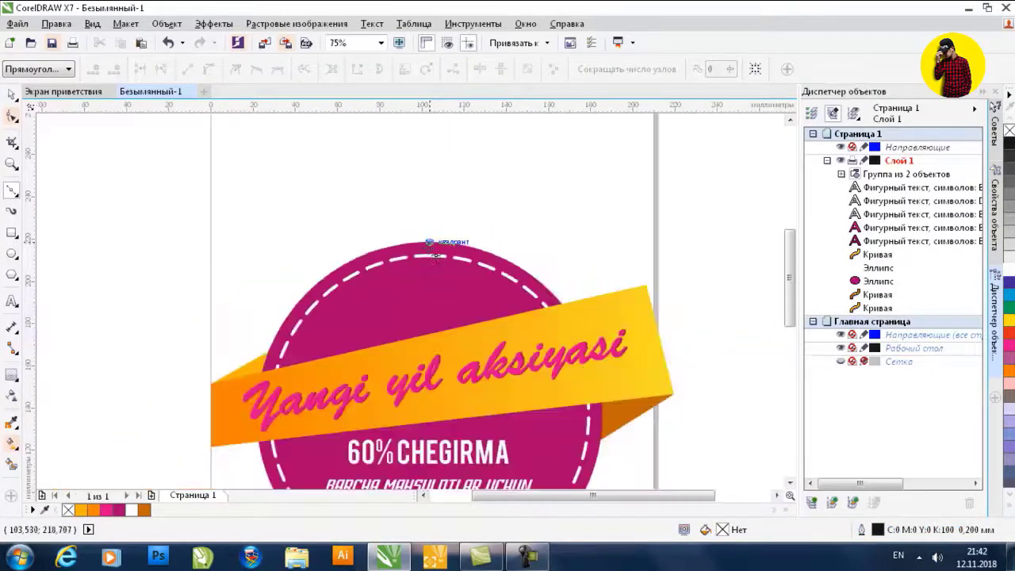
pyautogui.scroll(-1, 432, 206)
pyautogui.scroll(1, 425, 204)
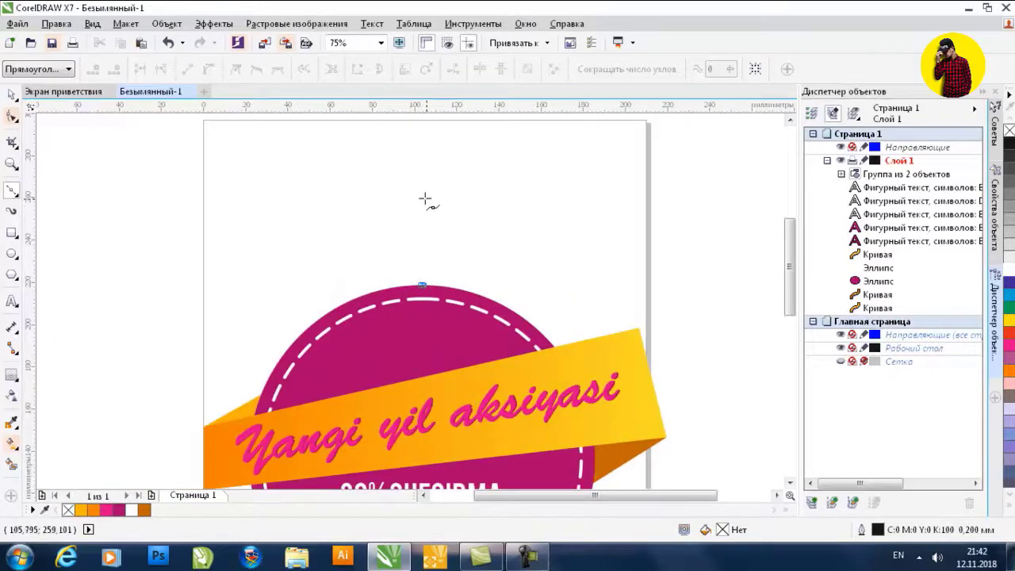
pyautogui.click(424, 198)
pyautogui.click(422, 285)
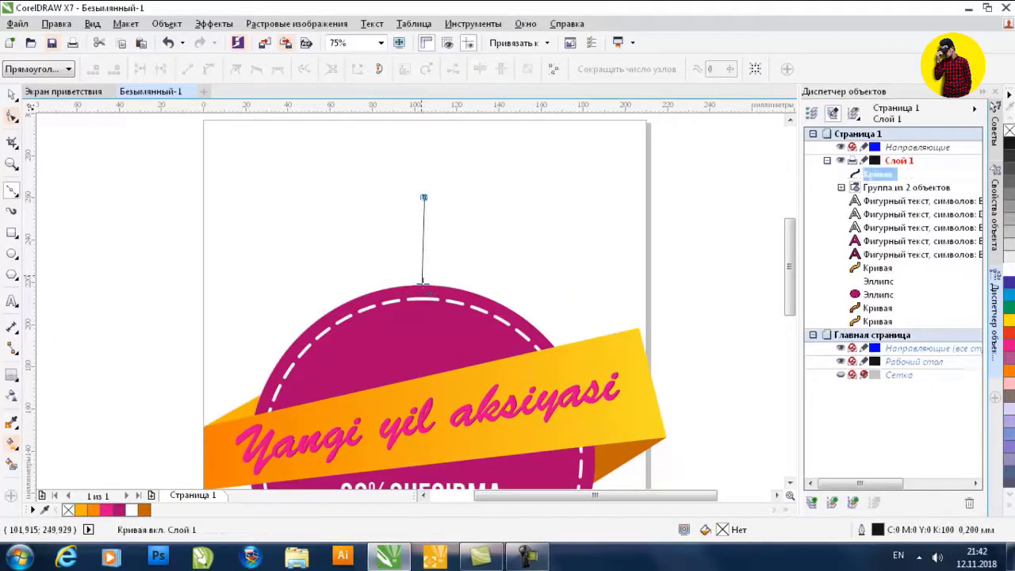
pyautogui.hotkey('ctrl', 'z')
pyautogui.click(422, 207)
pyautogui.click(422, 285)
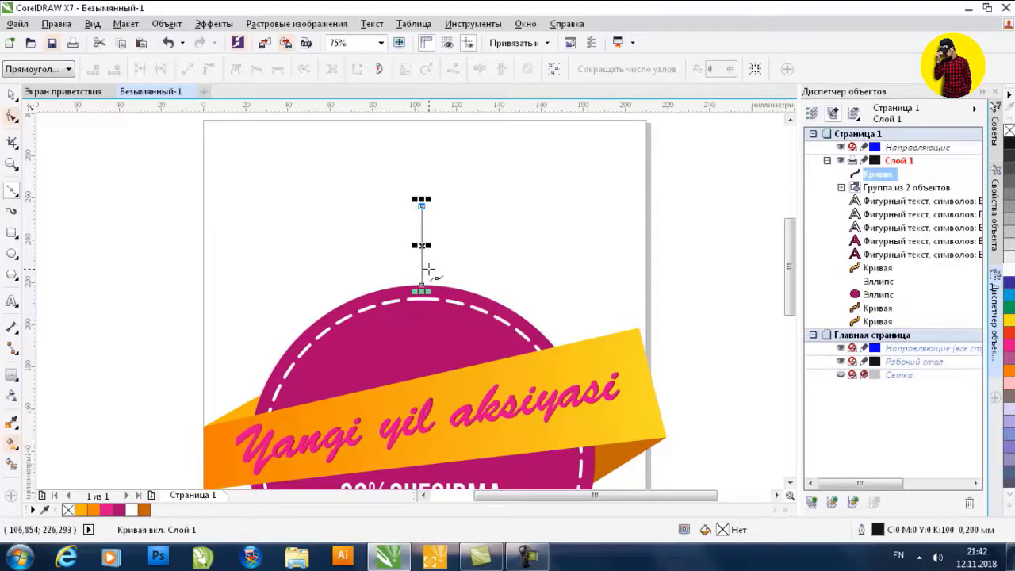
# Stretch the vertical line upward to about 42 mm long, keeping its lower end on the circle
pyautogui.scroll(2, 428, 267)
pyautogui.click(14, 93)
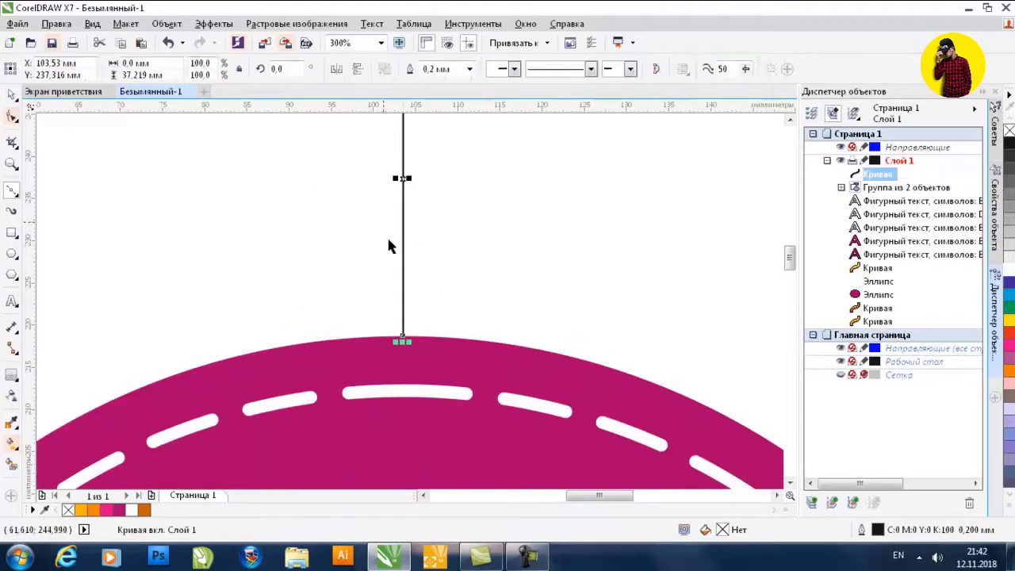
pyautogui.scroll(-2, 406, 262)
pyautogui.moveTo(403, 193); pyautogui.dragTo(402, 181)
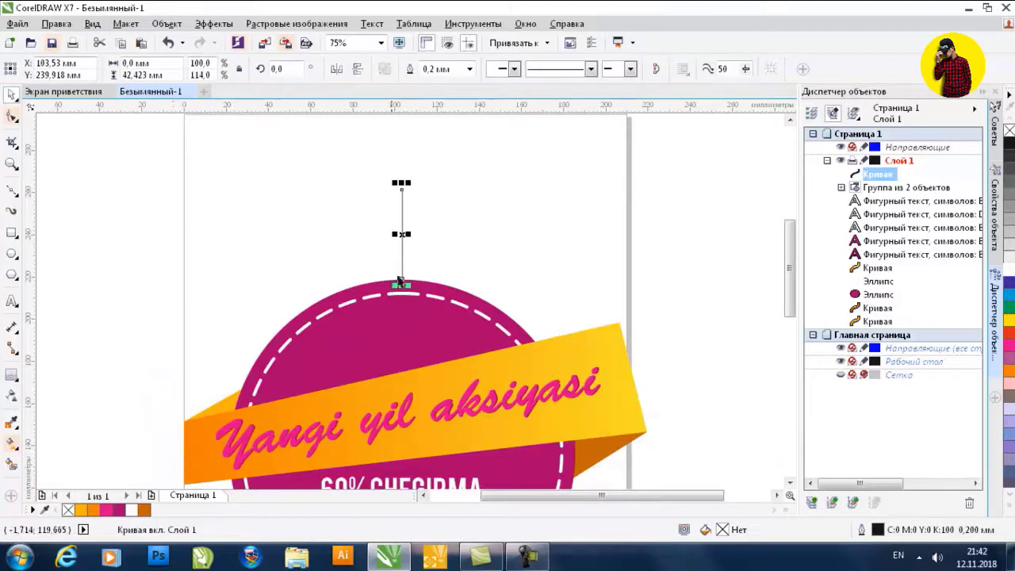
pyautogui.scroll(2, 399, 282)
pyautogui.scroll(-1, 408, 266)
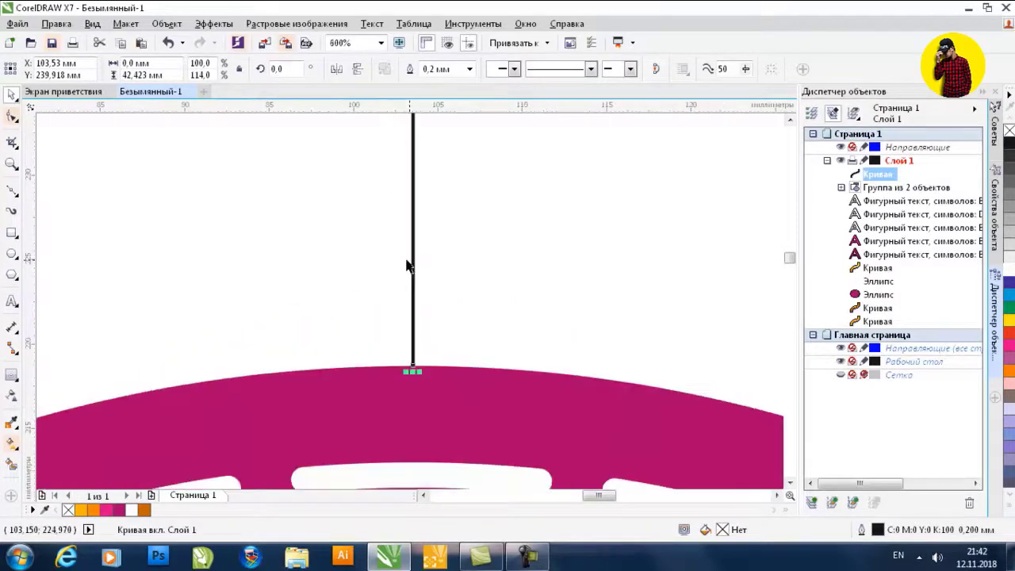
# Draw a two-loop bow curve with two loose ends, about 46 × 23 mm, across the vertical line above the circle
pyautogui.press('F5')
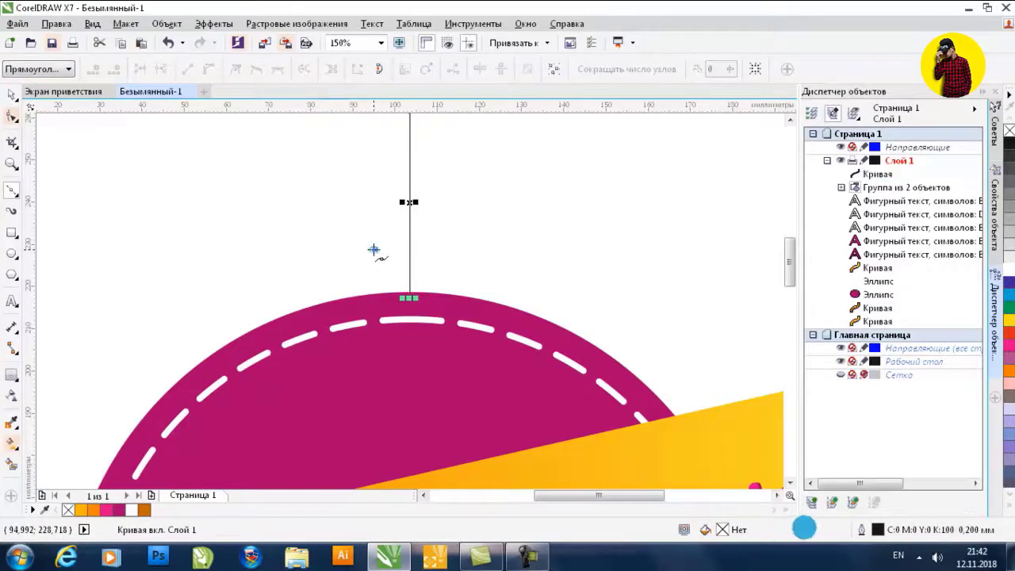
pyautogui.click(374, 251)
pyautogui.moveTo(433, 203); pyautogui.dragTo(450, 171)
pyautogui.moveTo(522, 165); pyautogui.dragTo(531, 197)
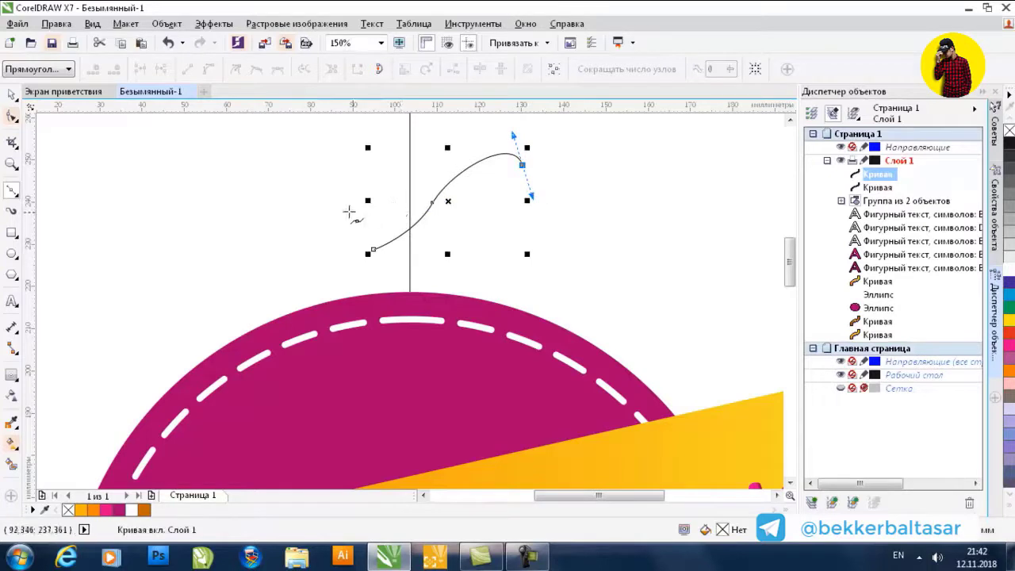
pyautogui.moveTo(349, 211); pyautogui.dragTo(297, 203)
pyautogui.moveTo(387, 169); pyautogui.dragTo(419, 218)
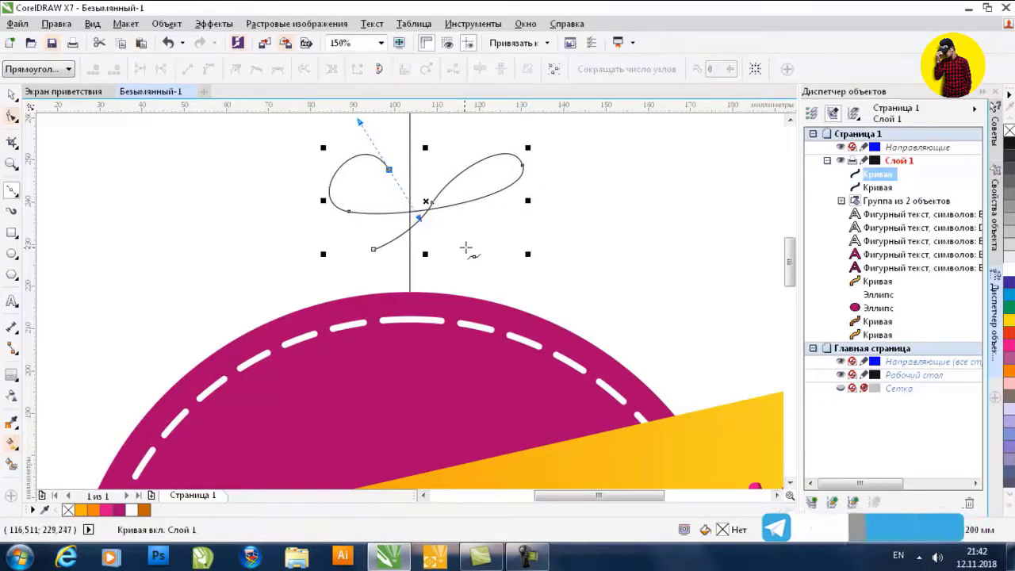
pyautogui.moveTo(464, 248); pyautogui.dragTo(478, 250)
pyautogui.click(10, 96)
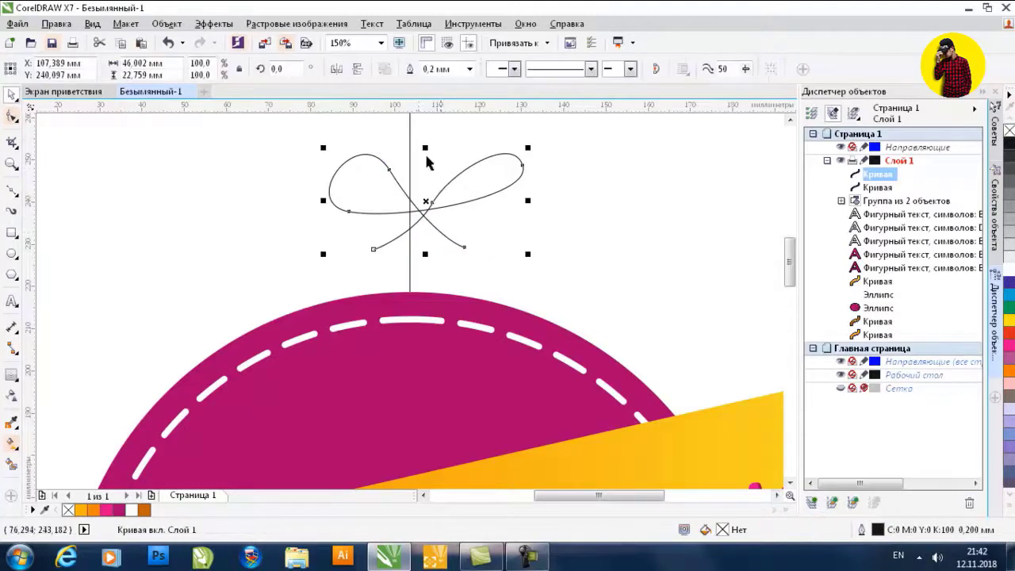
# Centre the bow curve horizontally on the vertical line
pyautogui.keyDown('shift'); pyautogui.click(410, 146); pyautogui.keyUp('shift')
pyautogui.press('c')
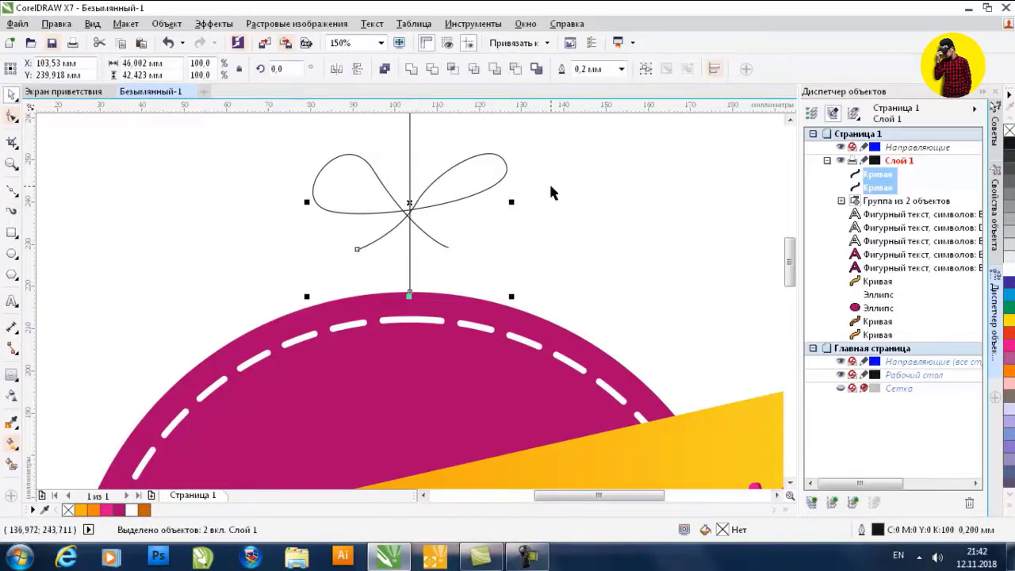
pyautogui.press('Escape')
# Give the bow and vertical line a magenta outline 0.75 mm wide with rounded corners and rounded line caps
pyautogui.click(423, 198)
pyautogui.keyDown('shift'); pyautogui.click(409, 167); pyautogui.keyUp('shift')
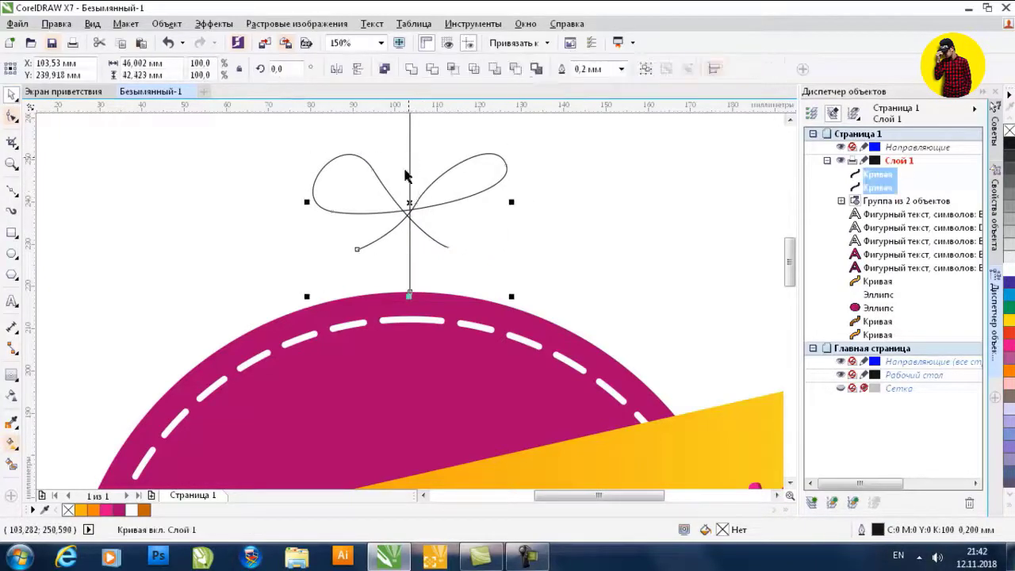
pyautogui.rightClick(115, 511)
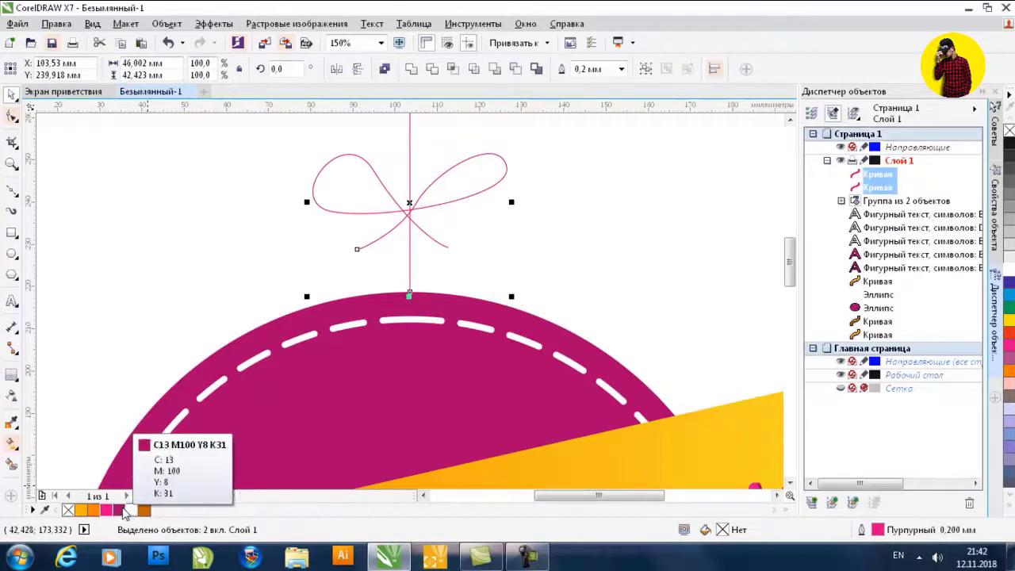
pyautogui.press('F12')
pyautogui.click(406, 180)
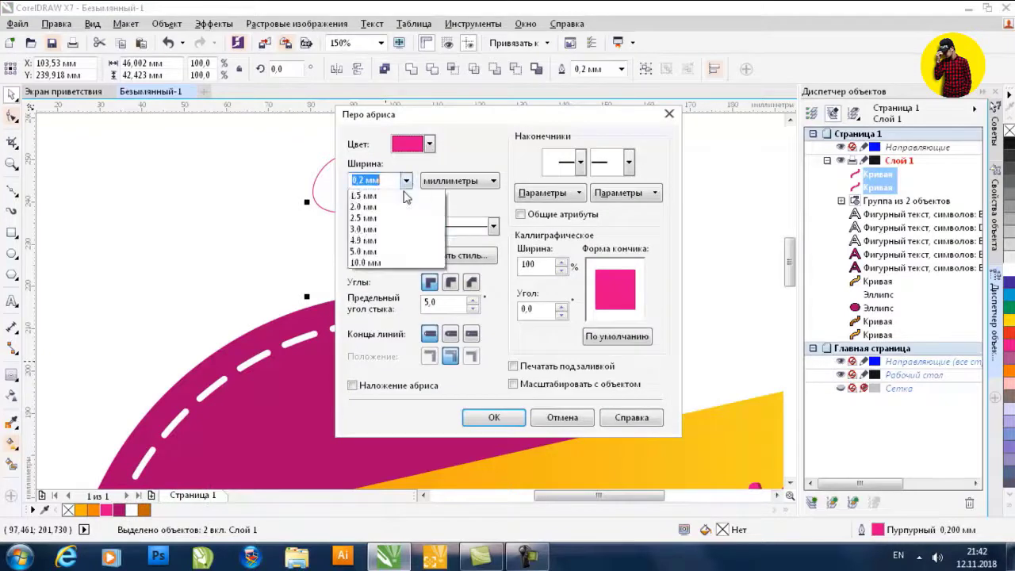
pyautogui.click(389, 260)
pyautogui.click(450, 283)
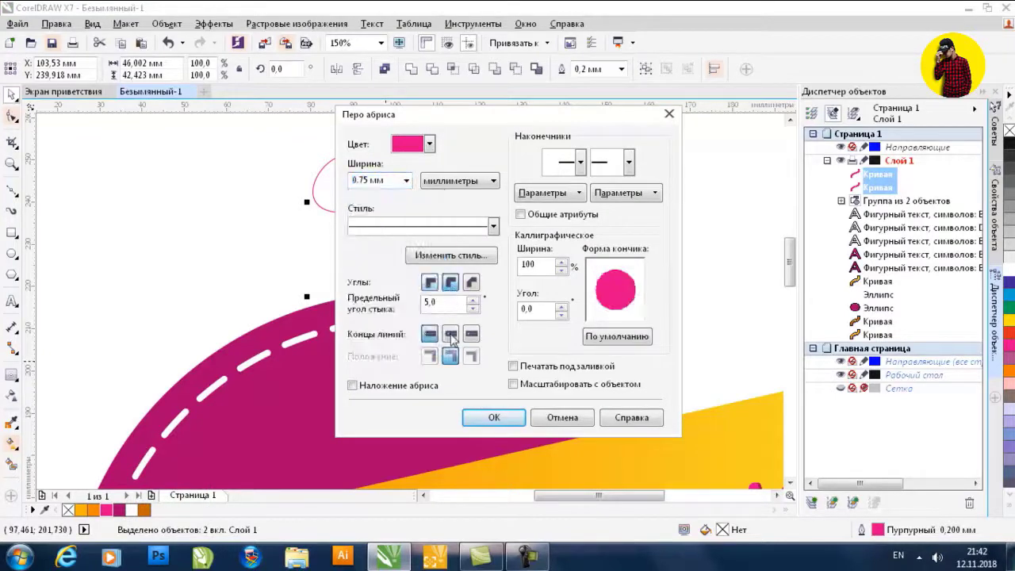
pyautogui.click(498, 418)
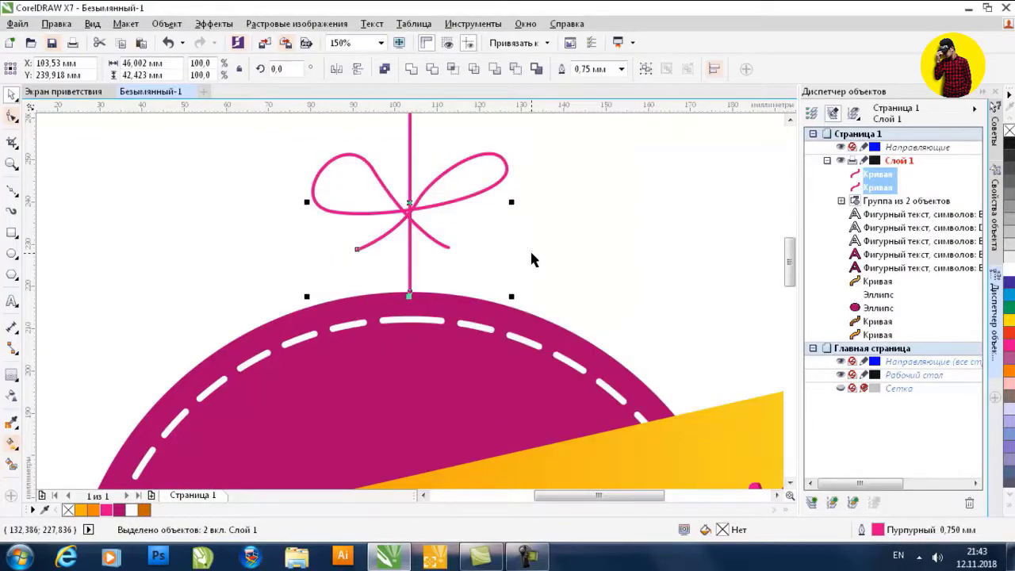
# Set the outline width of the bow and vertical line to 1.0 mm
pyautogui.press('F12')
pyautogui.click(406, 180)
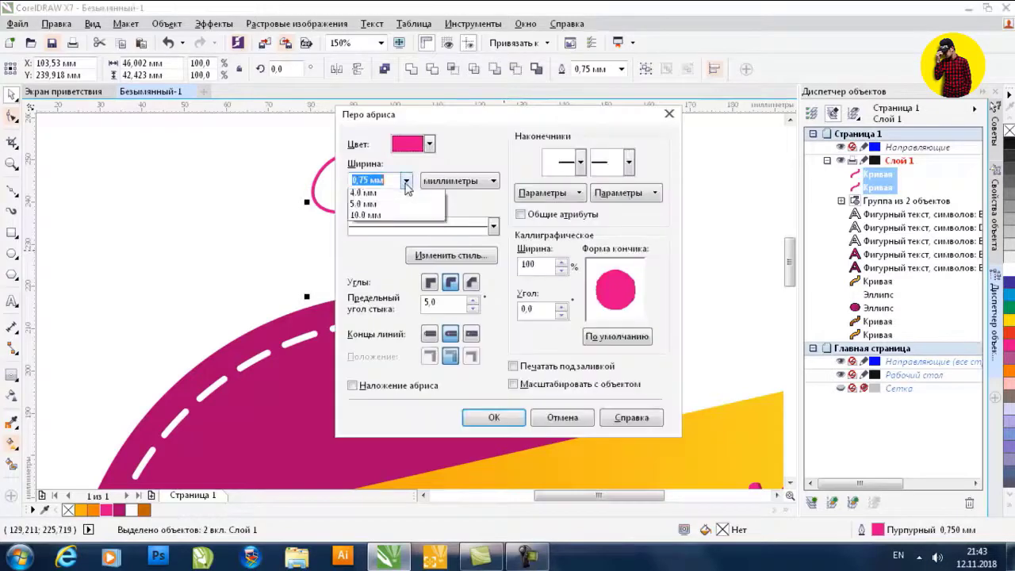
pyautogui.click(395, 275)
pyautogui.click(490, 414)
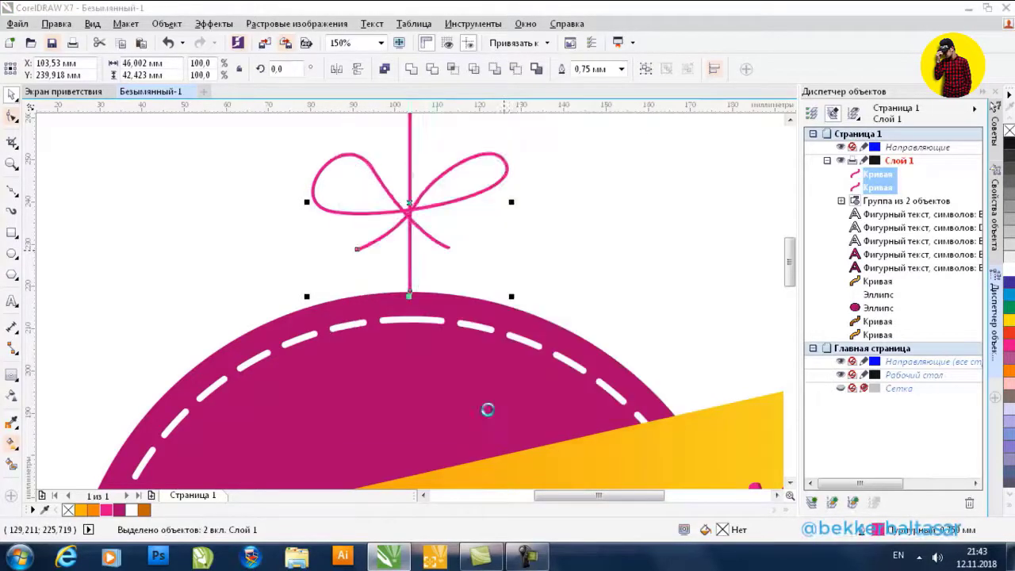
# Stretch the vertical line's upper end upward so the line is about 63 mm long
pyautogui.scroll(-2, 508, 297)
pyautogui.click(458, 208)
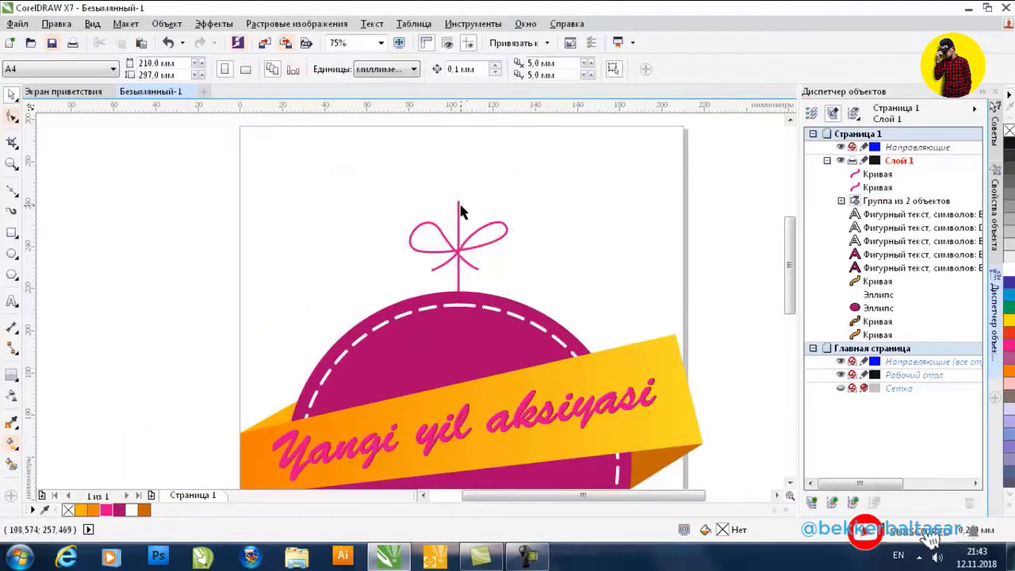
pyautogui.moveTo(458, 208); pyautogui.dragTo(463, 151)
# Scale the bow down proportionally about its centre to about 42 × 21 mm
pyautogui.click(511, 230)
pyautogui.click(504, 228)
pyautogui.scroll(2, 503, 228)
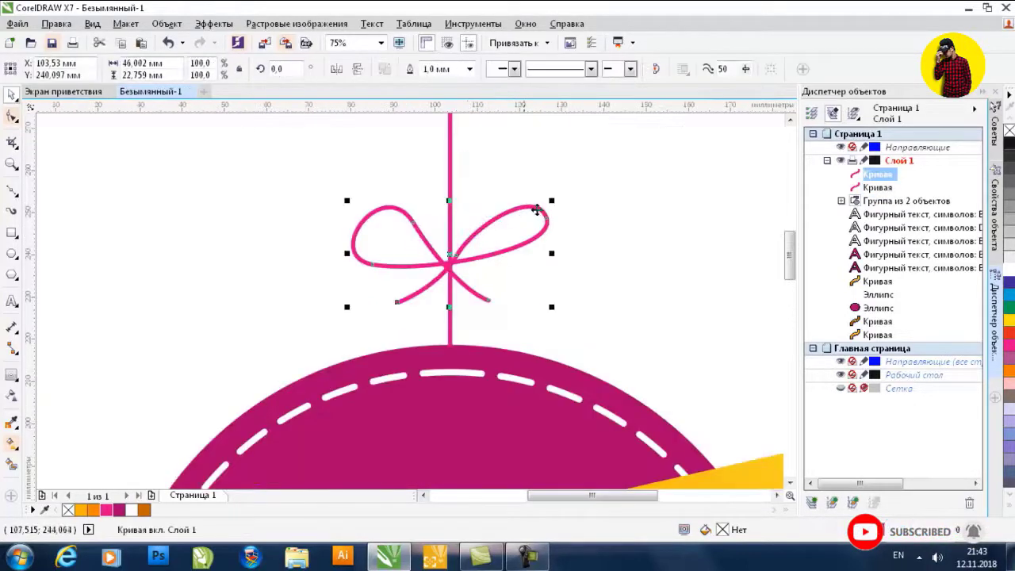
pyautogui.moveTo(553, 203); pyautogui.dragTo(536, 213)
# Align the bow's crossing point with the vertical line and move the bow about 8 mm down toward the circle
pyautogui.scroll(3, 452, 261)
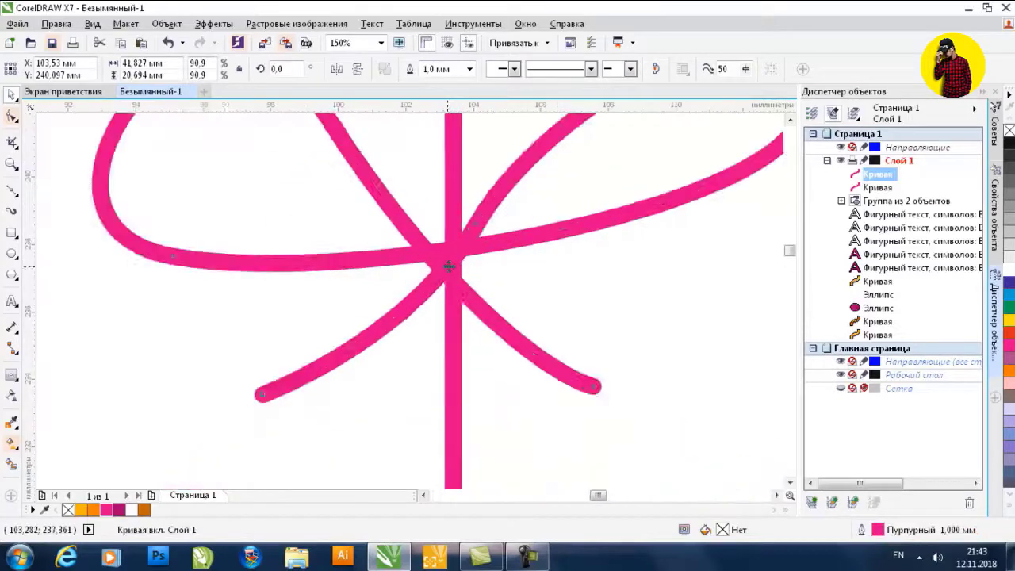
pyautogui.moveTo(465, 230); pyautogui.dragTo(476, 253)
pyautogui.scroll(-3, 476, 256)
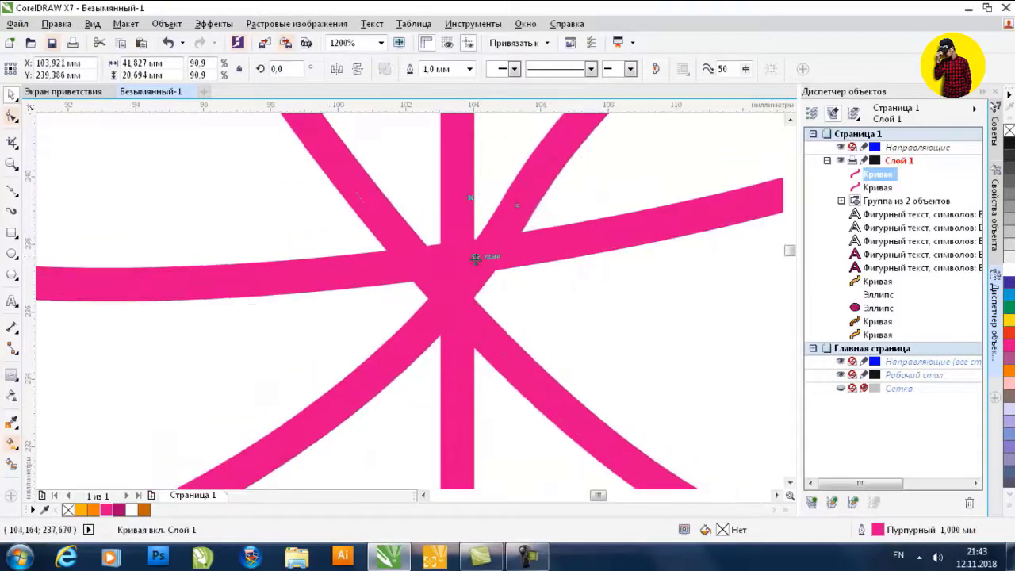
pyautogui.scroll(-4, 474, 263)
pyautogui.scroll(2, 473, 265)
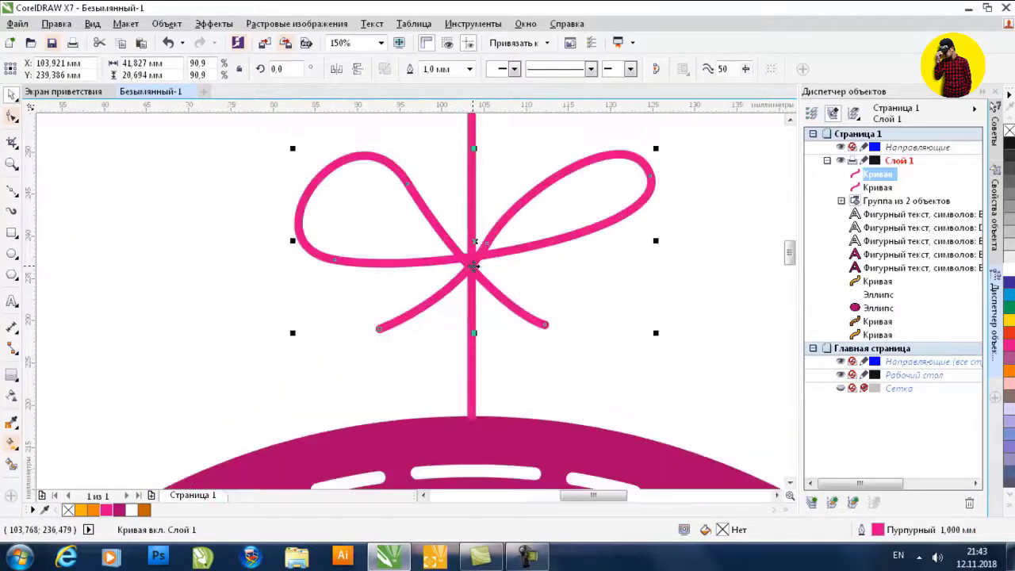
pyautogui.moveTo(465, 299); pyautogui.dragTo(469, 335)
pyautogui.moveTo(470, 334); pyautogui.dragTo(469, 334)
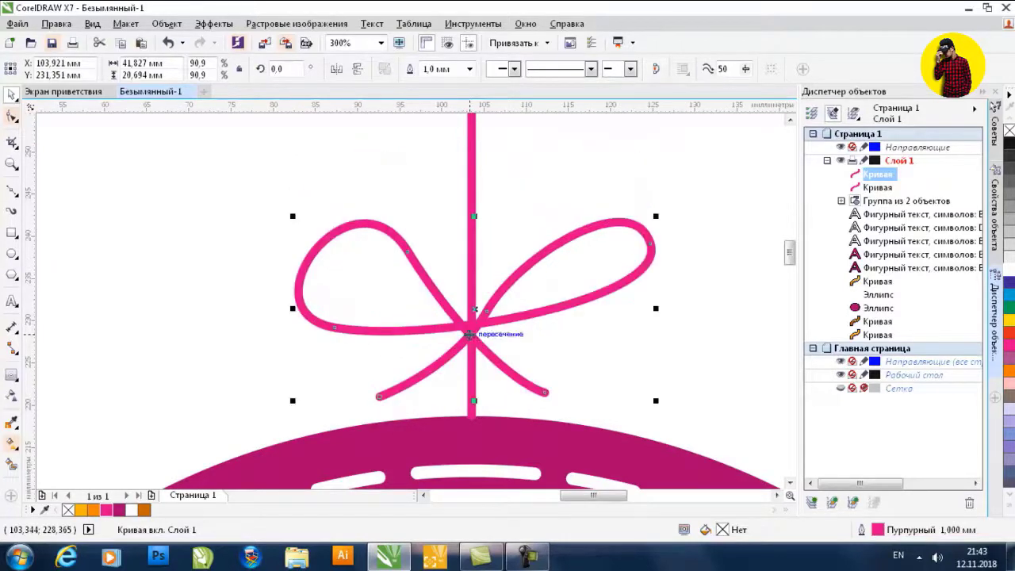
# Recolour the outlines of the bow and the vertical line to the circle's dark magenta, C13 M100 Y8 K31
pyautogui.rightClick(119, 509)
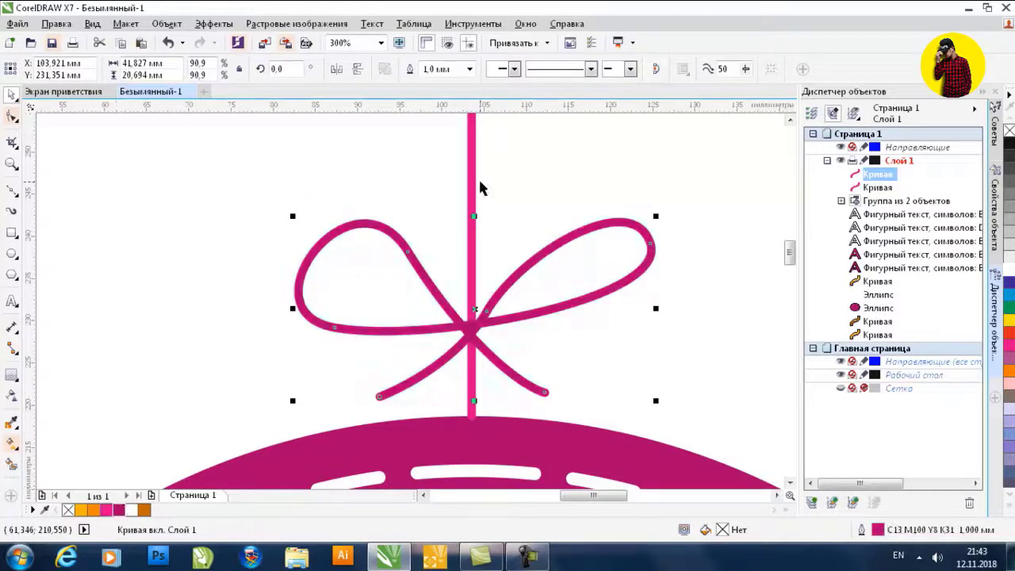
pyautogui.click(471, 184)
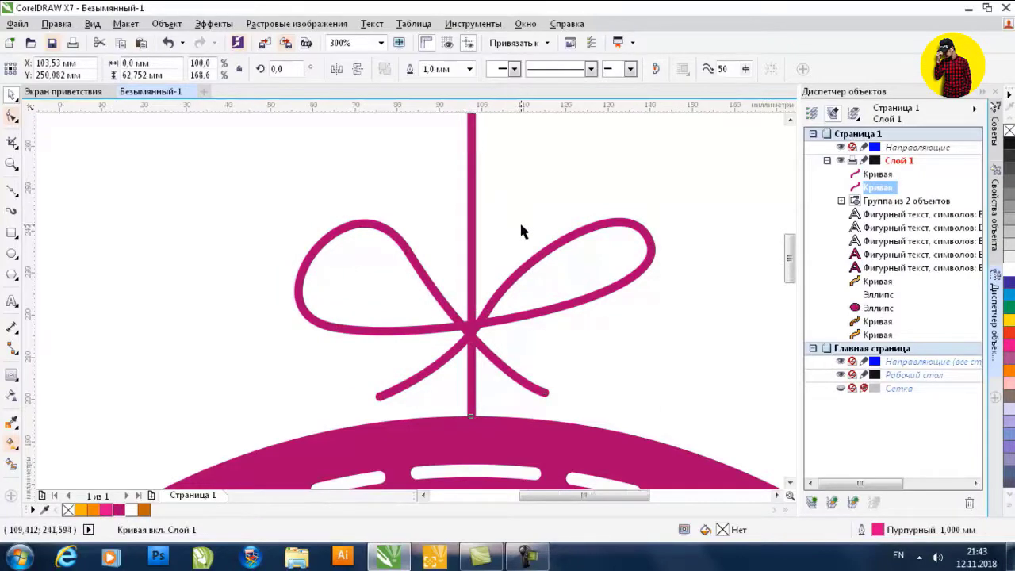
pyautogui.scroll(-2, 519, 220)
pyautogui.scroll(-1, 549, 233)
pyautogui.click(587, 212)
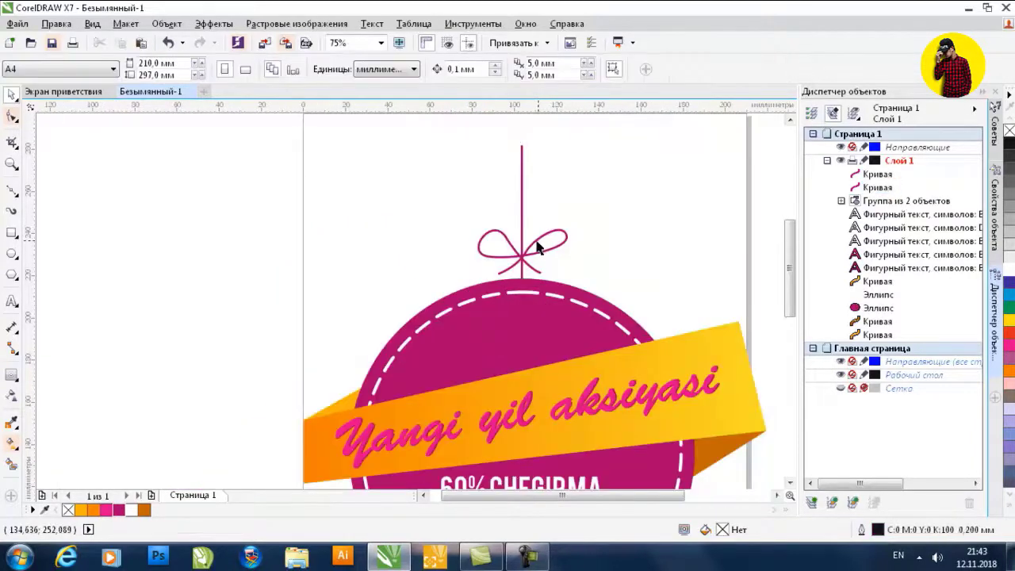
# Examine the bow and hanging line up close, and check how they sit above the whole badge
pyautogui.scroll(-1, 527, 263)
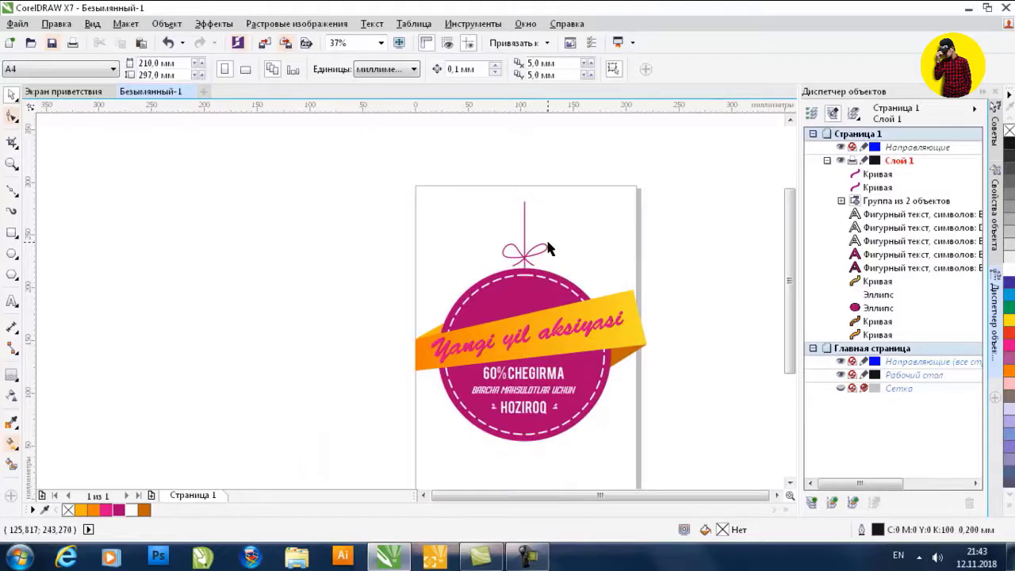
pyautogui.scroll(1, 524, 228)
pyautogui.scroll(2, 533, 292)
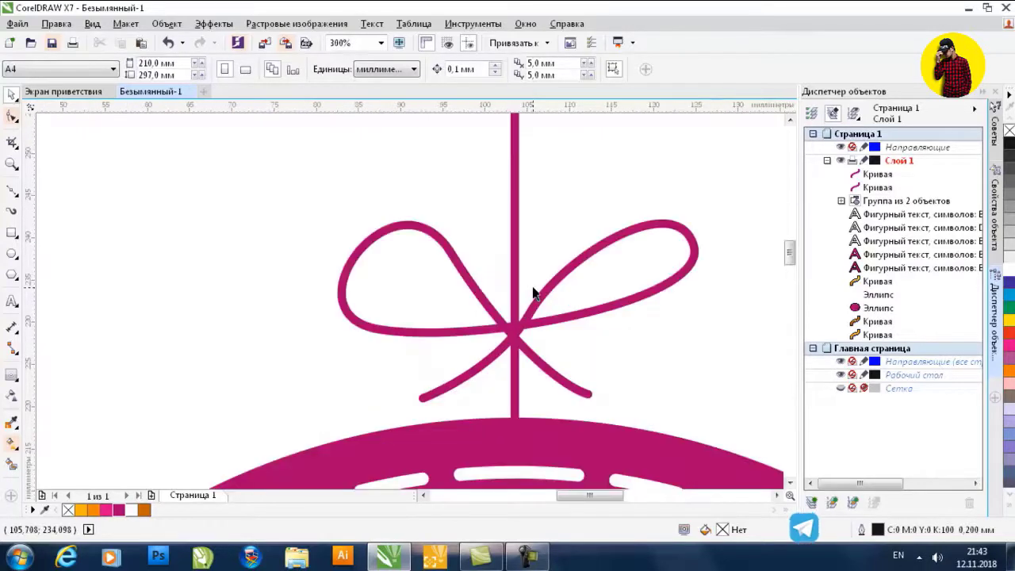
pyautogui.scroll(-2, 530, 240)
pyautogui.scroll(-1, 532, 276)
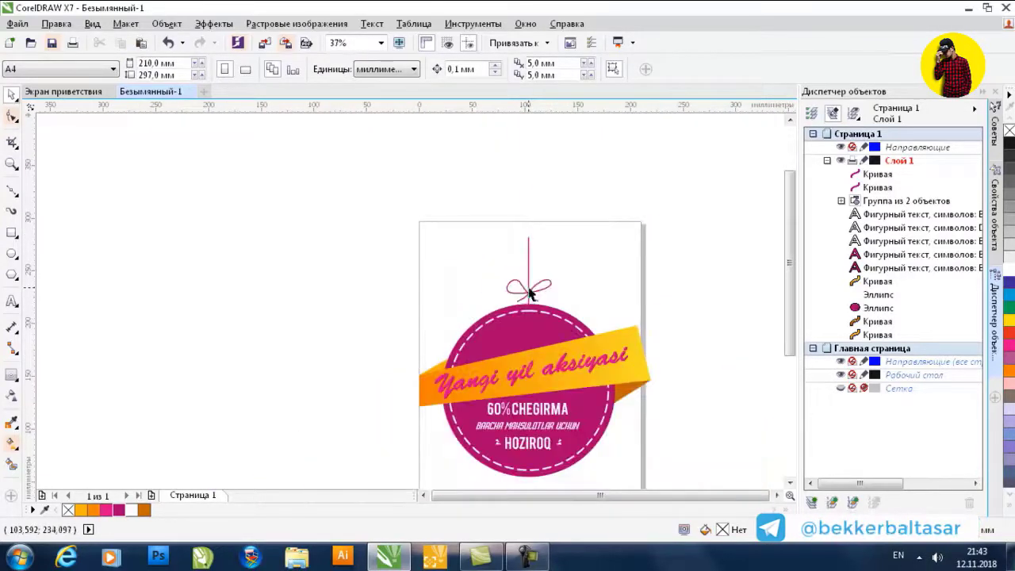
pyautogui.click(529, 249)
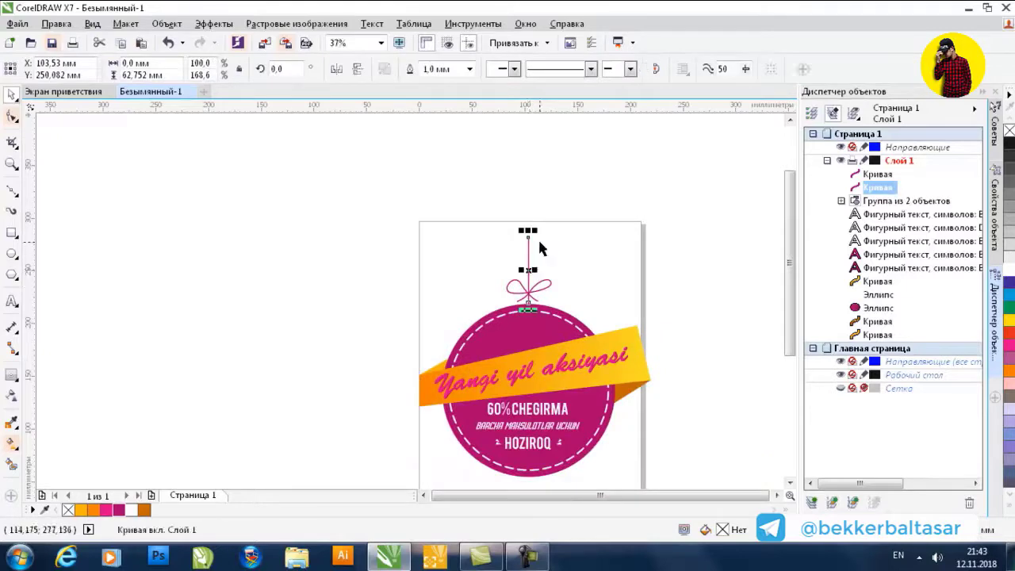
pyautogui.click(573, 318)
pyautogui.scroll(-1, 575, 318)
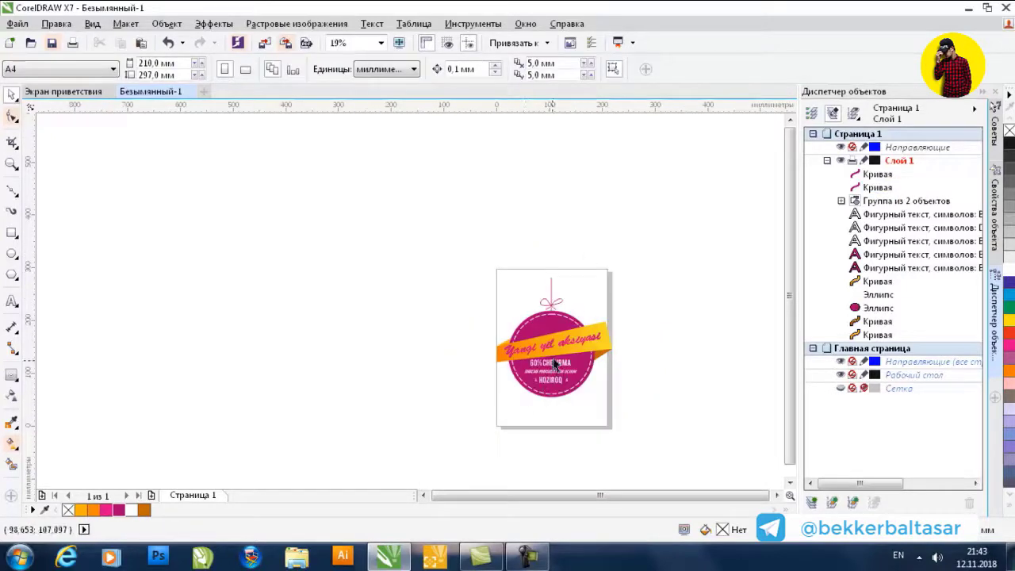
# Draw a six-pointed star about 16 × 18 mm inside the circle above the ribbon and give it a white outline
pyautogui.scroll(2, 552, 349)
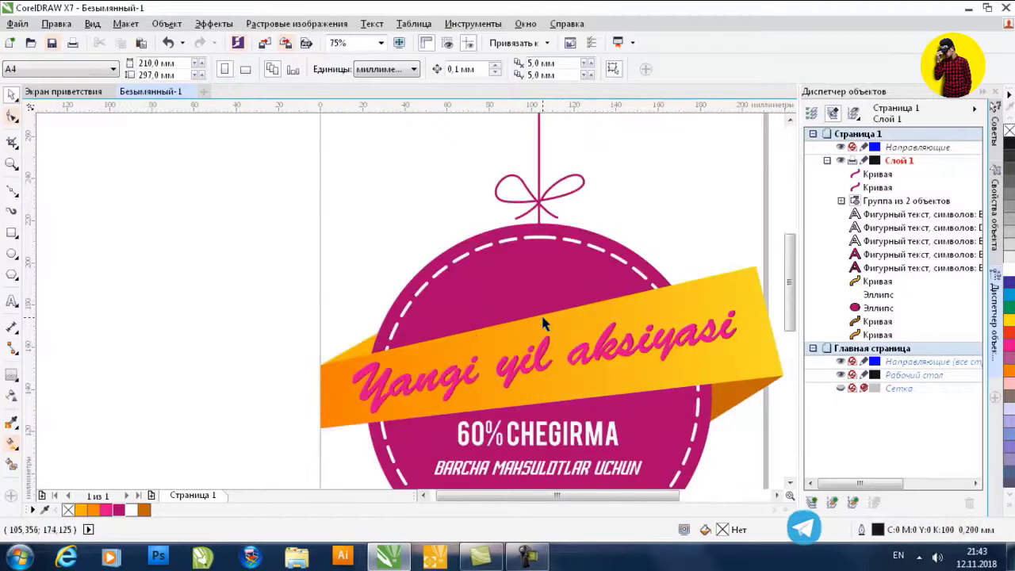
pyautogui.scroll(2, 518, 285)
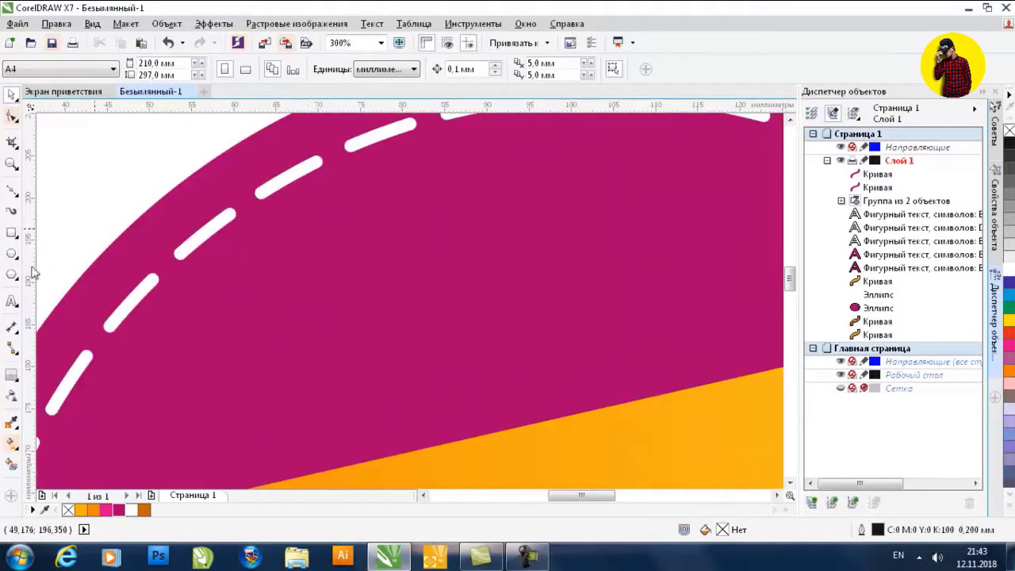
pyautogui.click(14, 276)
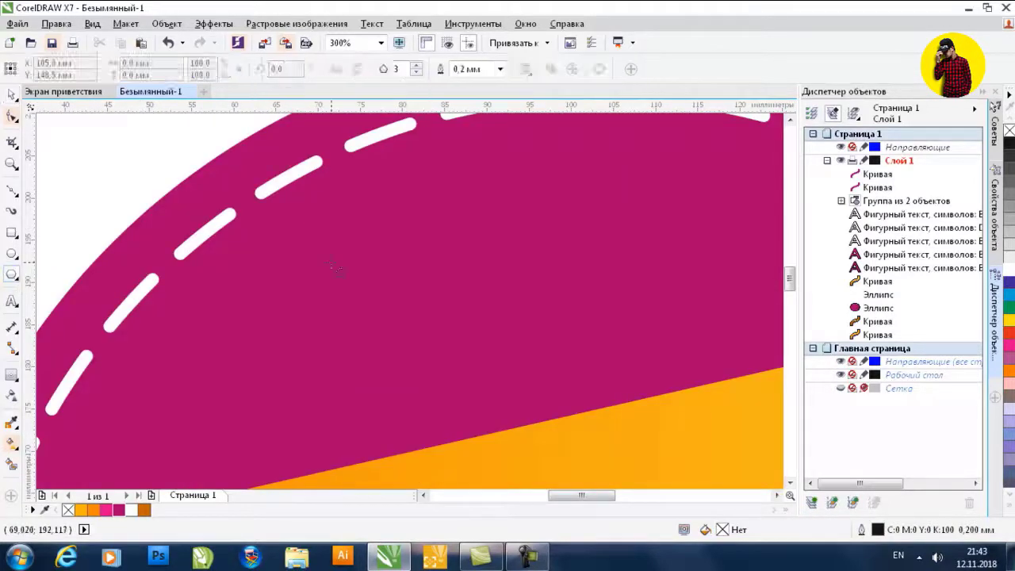
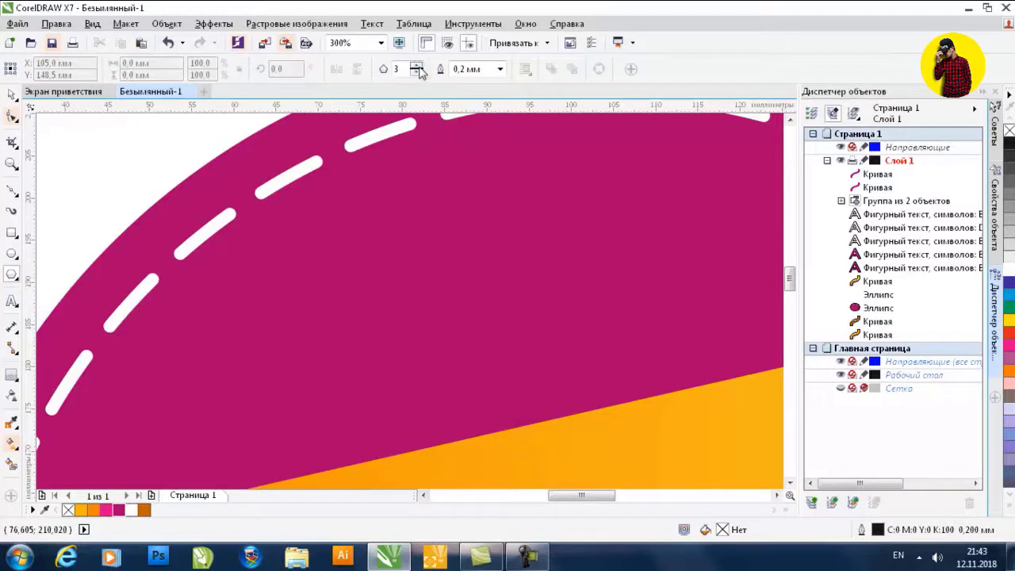
pyautogui.click(17, 284)
pyautogui.click(57, 290)
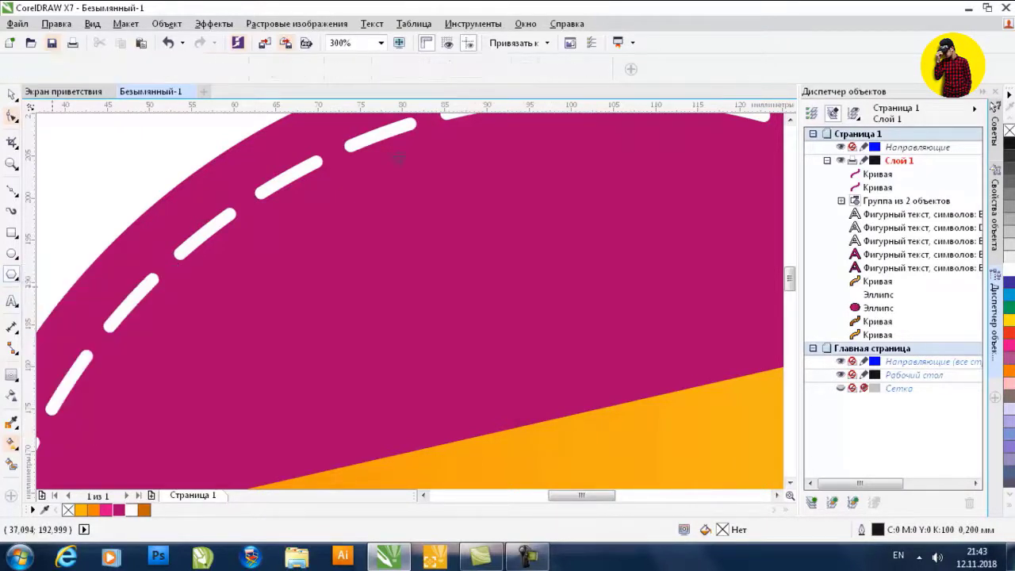
pyautogui.click(416, 67)
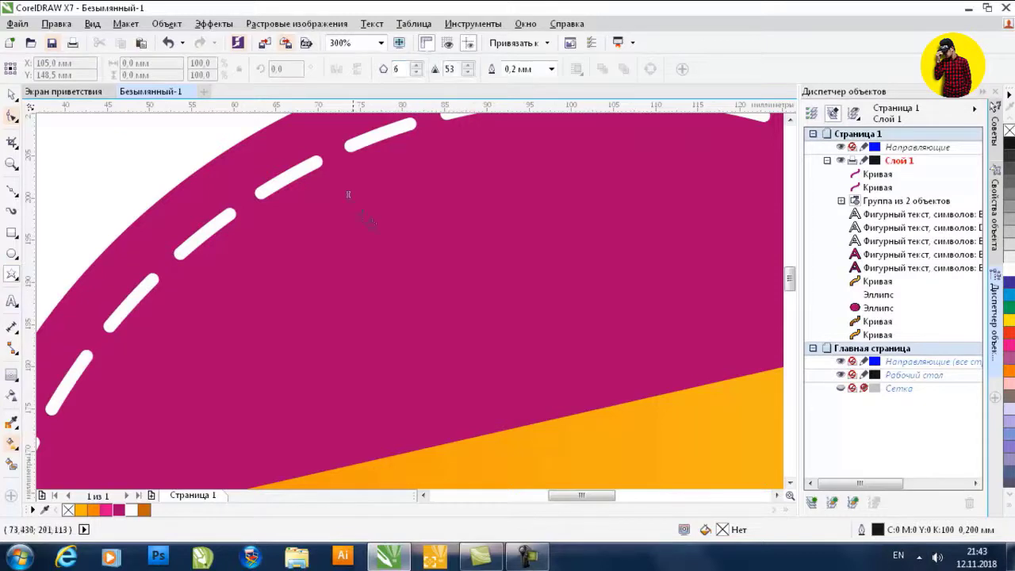
pyautogui.moveTo(347, 194); pyautogui.dragTo(494, 346)
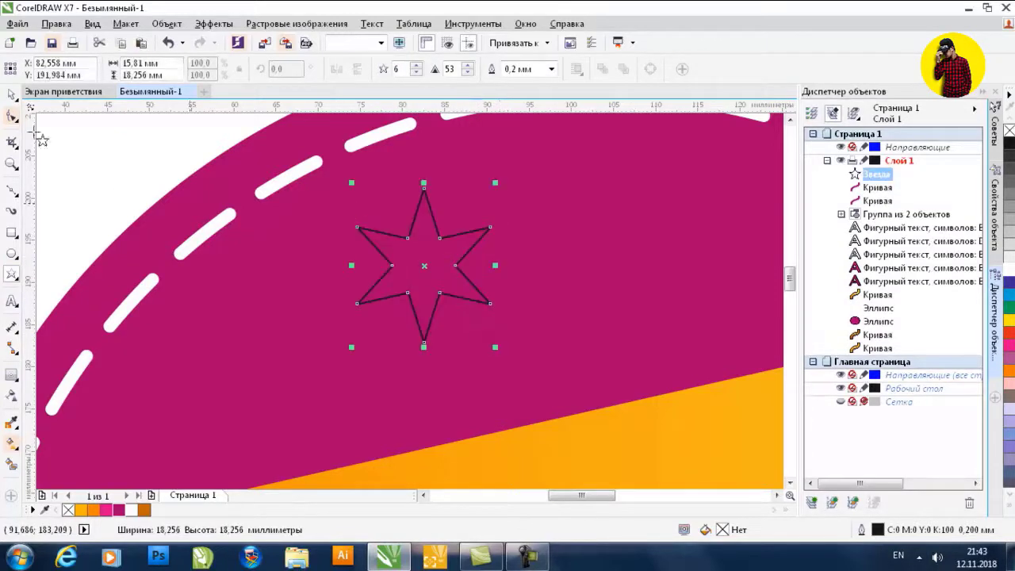
pyautogui.rightClick(131, 511)
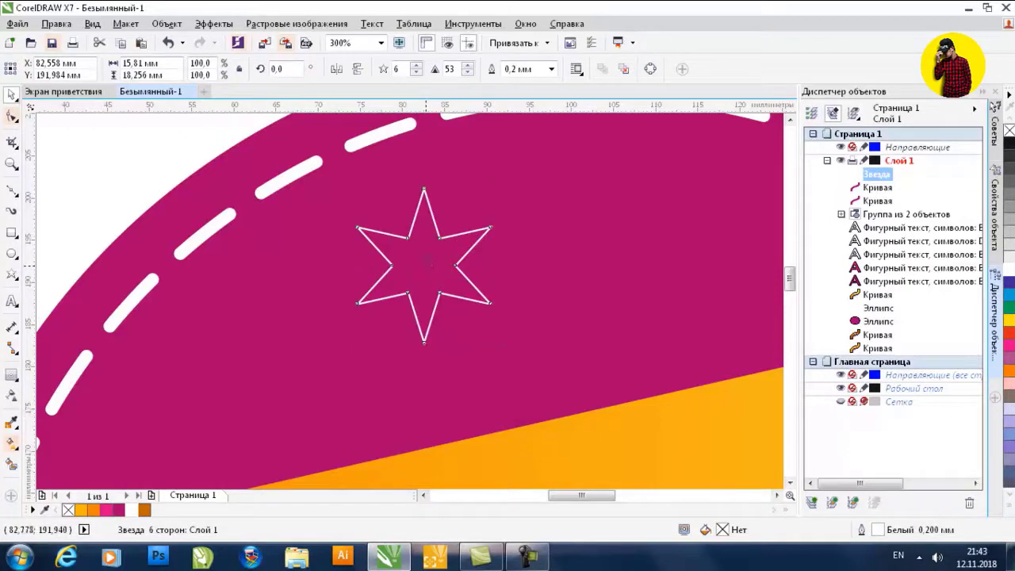
# Add a copy of the star rotated about 22° clockwise around the same centre
pyautogui.click(487, 225)
pyautogui.moveTo(496, 181); pyautogui.dragTo(493, 210)
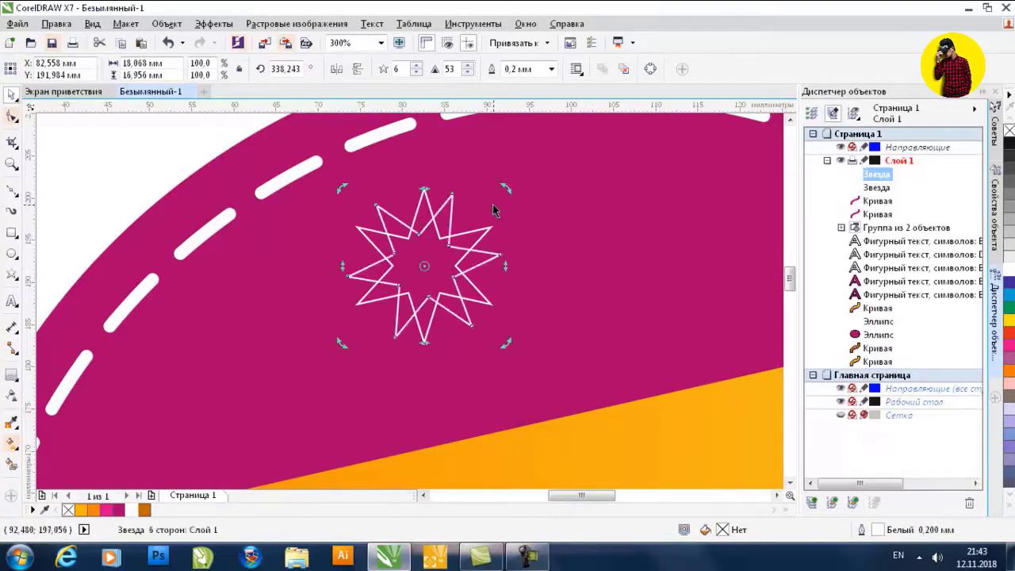
pyautogui.click(176, 150)
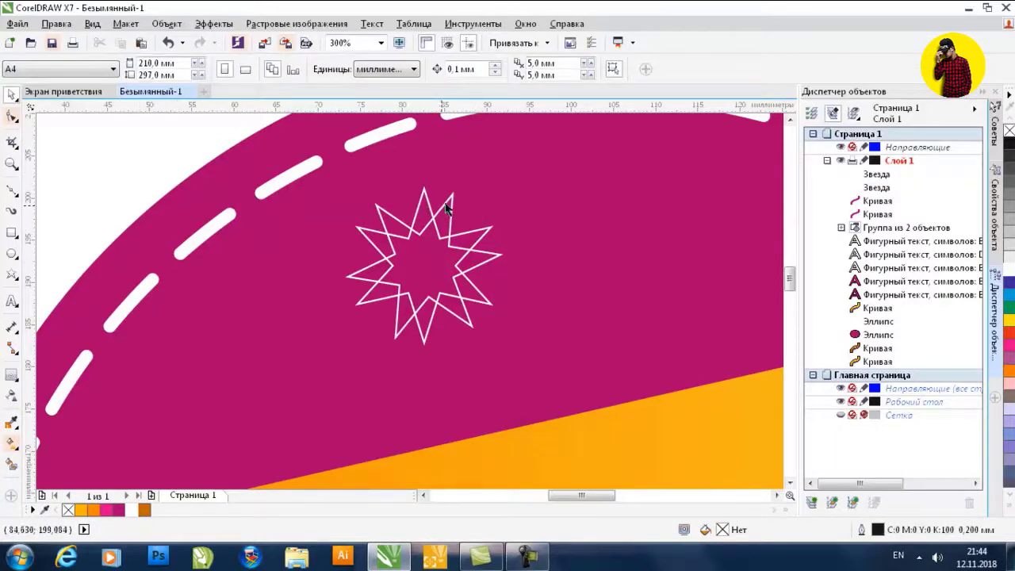
# Draw a vertical line about 29 mm long through the centre of the two stars and outline it in white
pyautogui.press('F5')
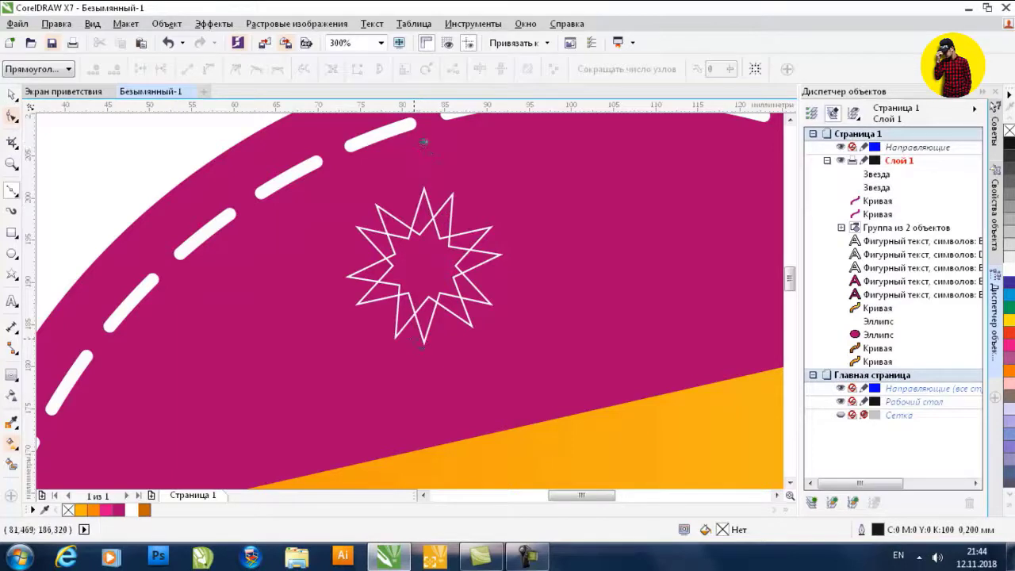
pyautogui.click(424, 389)
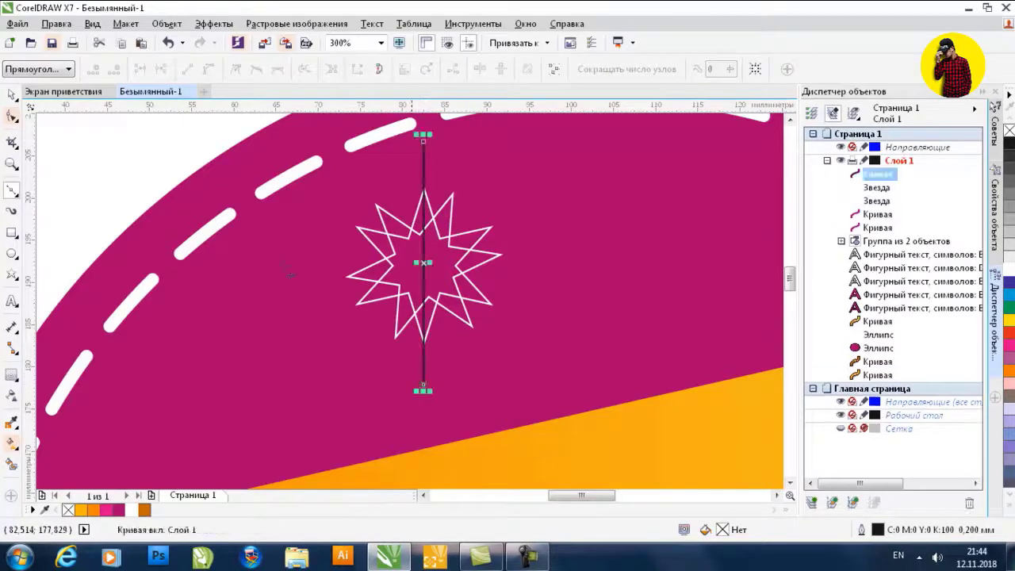
pyautogui.click(12, 93)
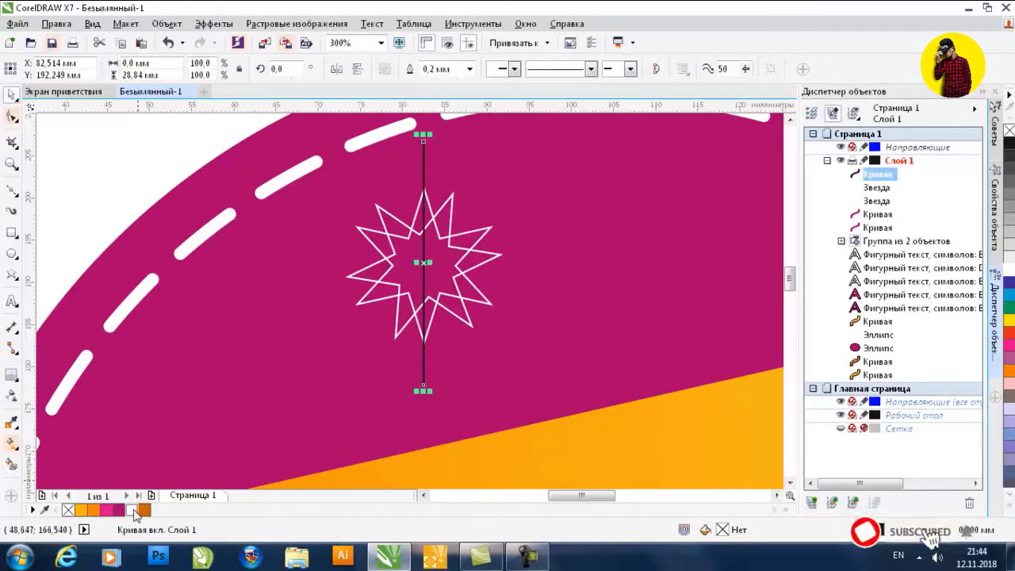
# Duplicate the vertical line with a 90° rotation and group the two lines as a cross
pyautogui.press('KP_Add')
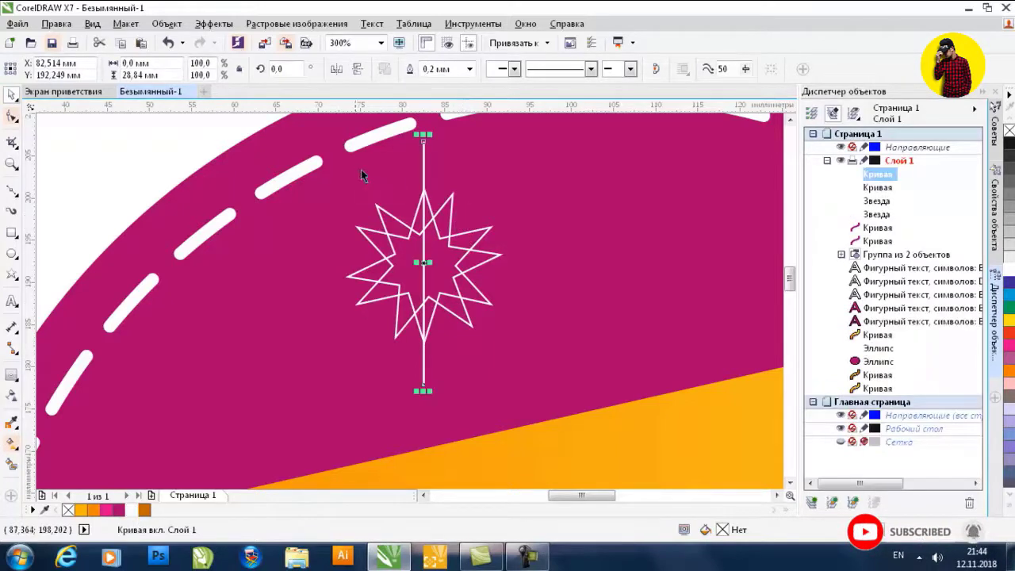
pyautogui.write('90')
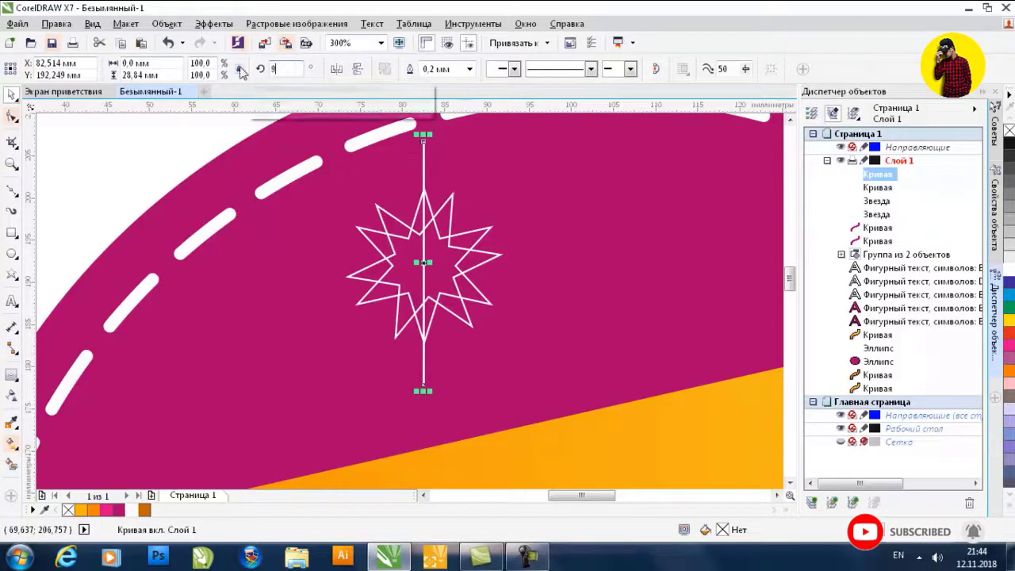
pyautogui.press('Return')
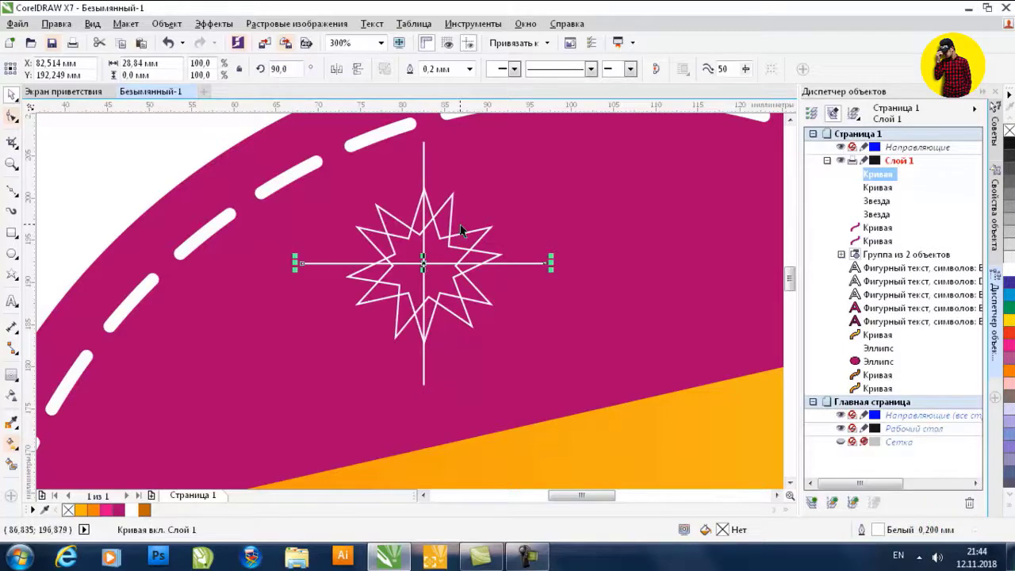
pyautogui.keyDown('shift'); pyautogui.click(424, 161); pyautogui.keyUp('shift')
pyautogui.hotkey('ctrl', 'g')
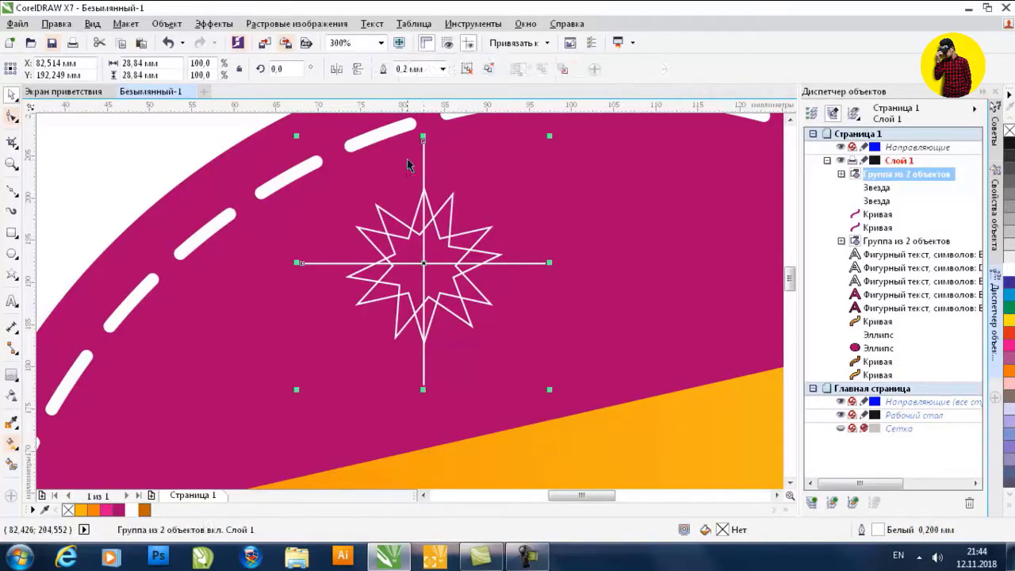
# Duplicate the line cross in place and rotate the copy 45° to form eight snowflake rays
pyautogui.press('KP_Add')
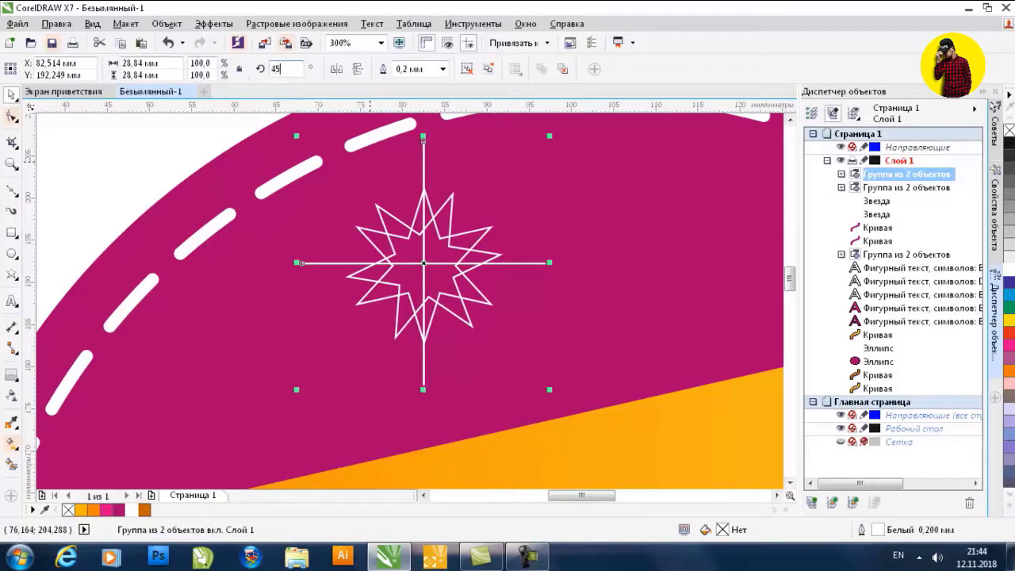
pyautogui.write('45')
pyautogui.press('Return')
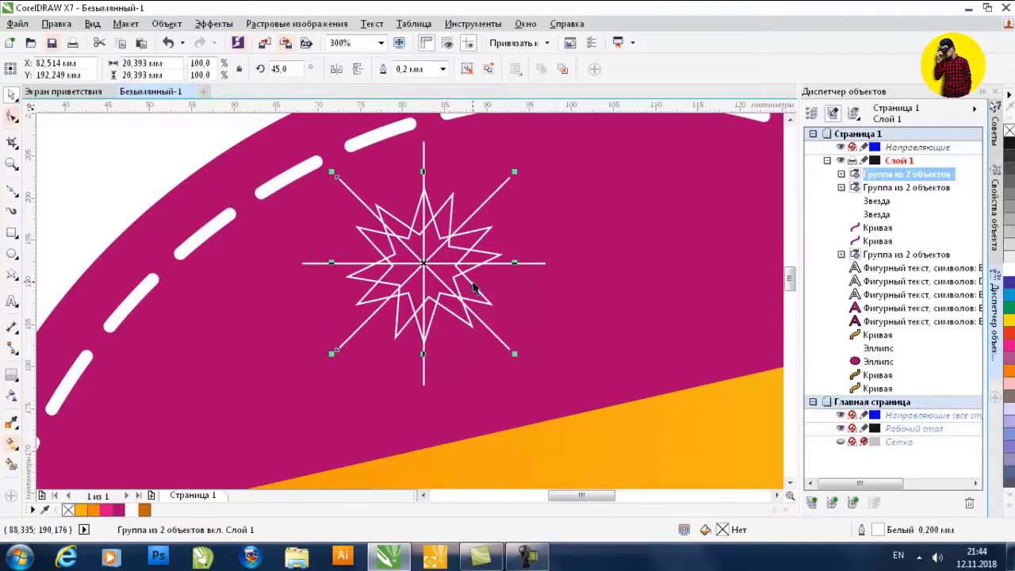
pyautogui.scroll(-1, 475, 287)
pyautogui.click(331, 175)
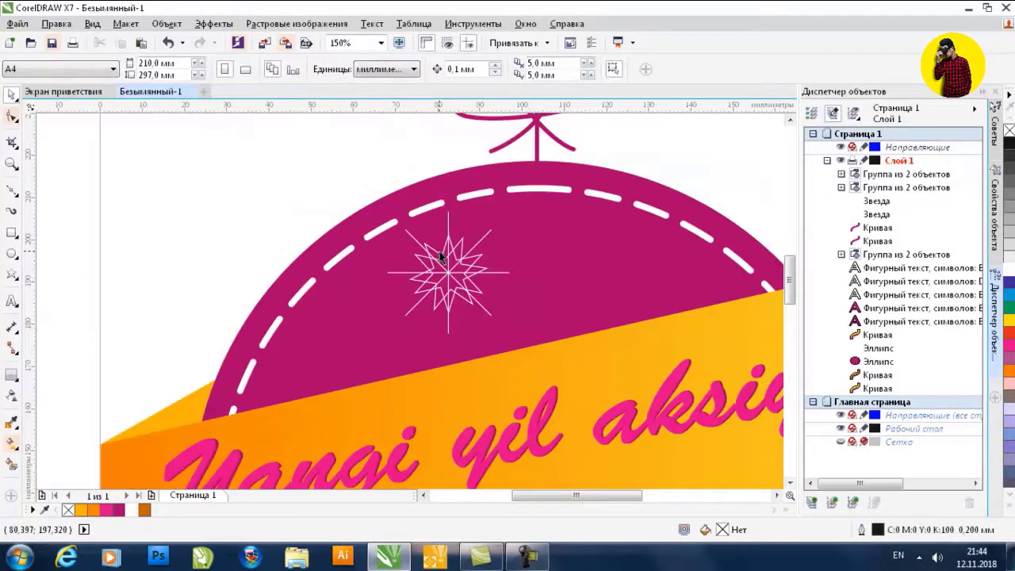
# Set the outlines of both stars and both line crosses to 0.25 mm with rounded corners and rounded line caps
pyautogui.scroll(1, 448, 248)
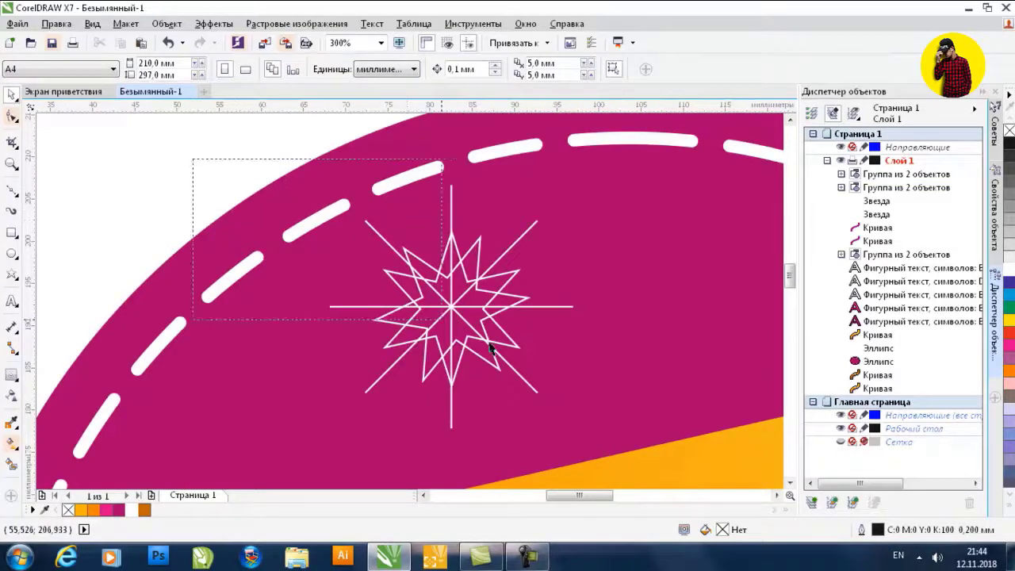
pyautogui.moveTo(490, 349); pyautogui.dragTo(646, 449)
pyautogui.press('F12')
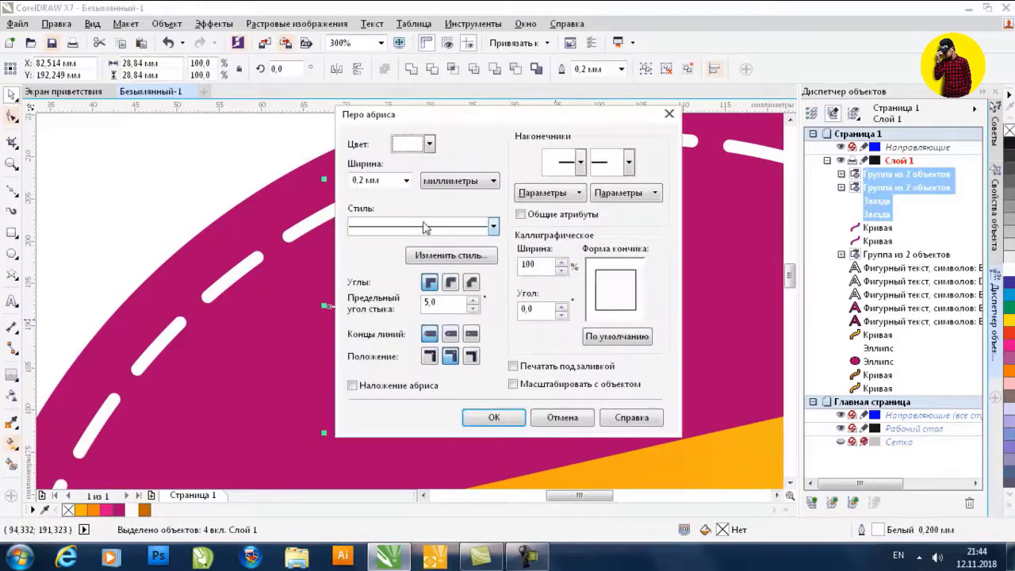
pyautogui.click(406, 181)
pyautogui.click(390, 229)
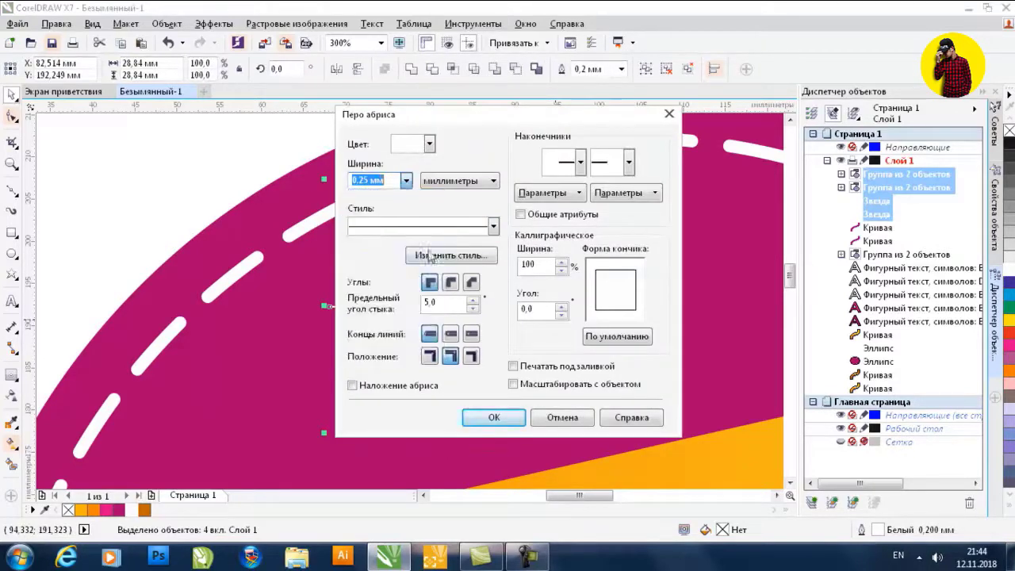
pyautogui.click(451, 283)
pyautogui.click(450, 334)
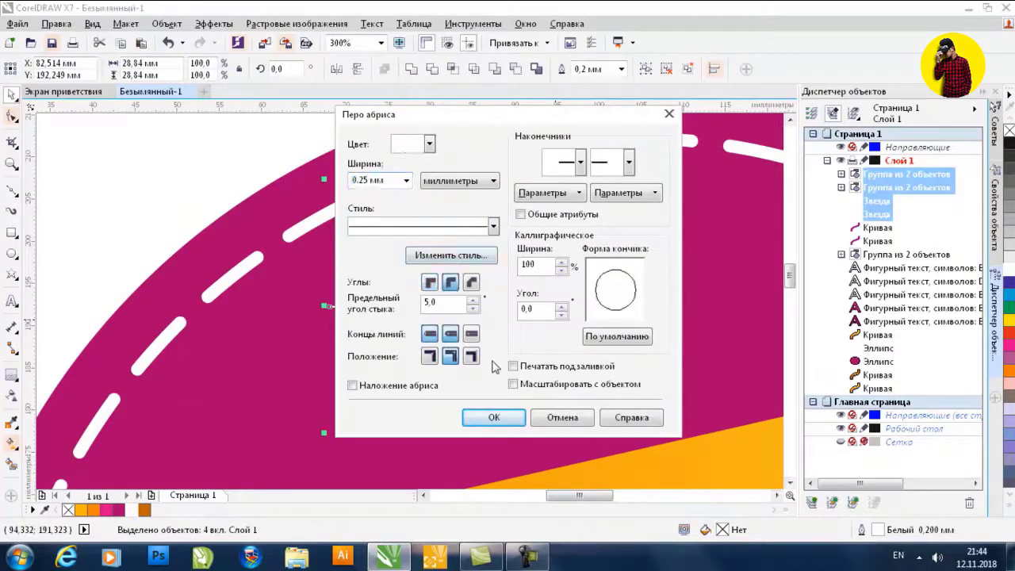
pyautogui.click(494, 417)
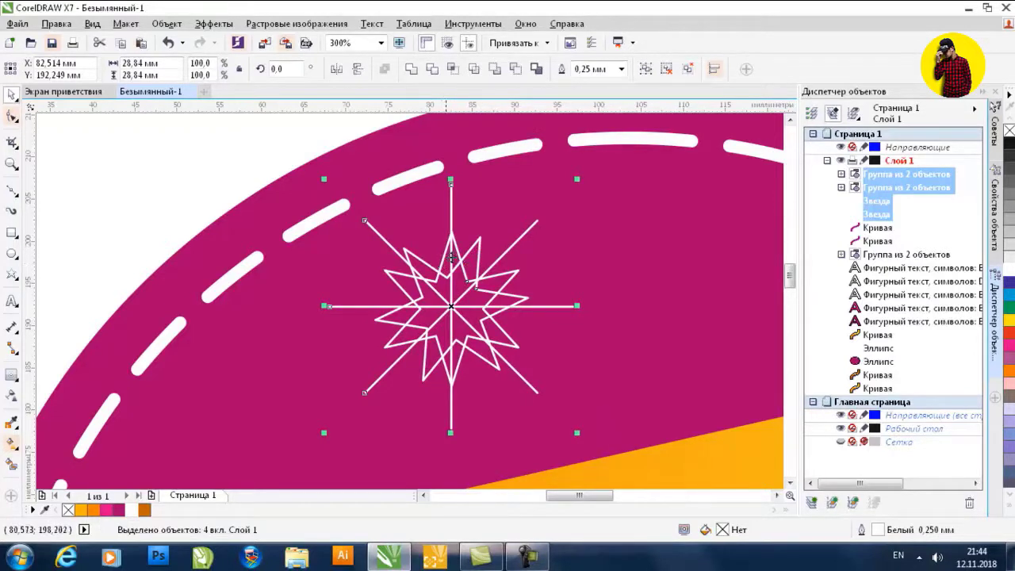
# Thicken the outlines of all snowflake parts to 0.5 mm and deselect them
pyautogui.press('F12')
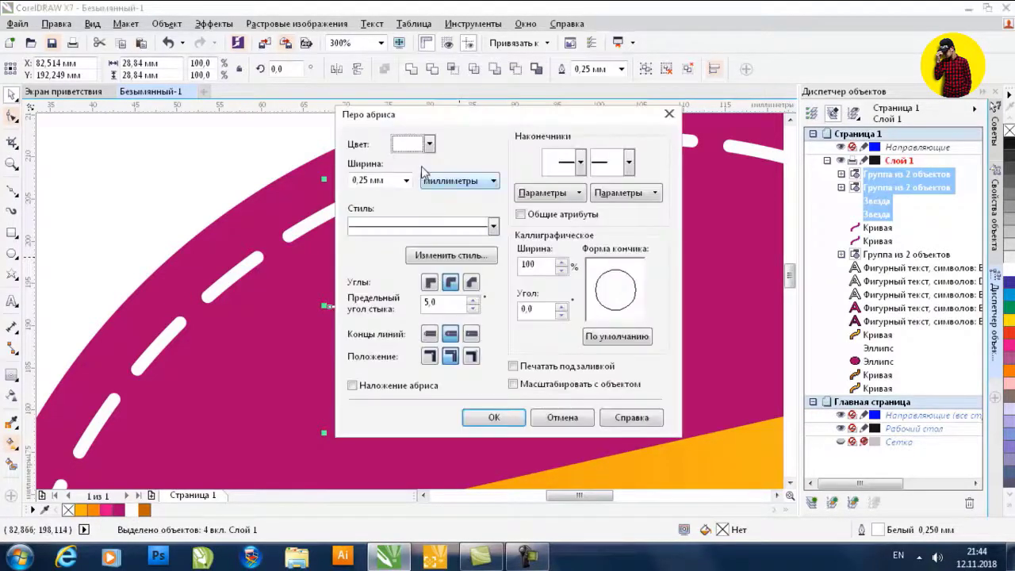
pyautogui.click(406, 180)
pyautogui.click(396, 254)
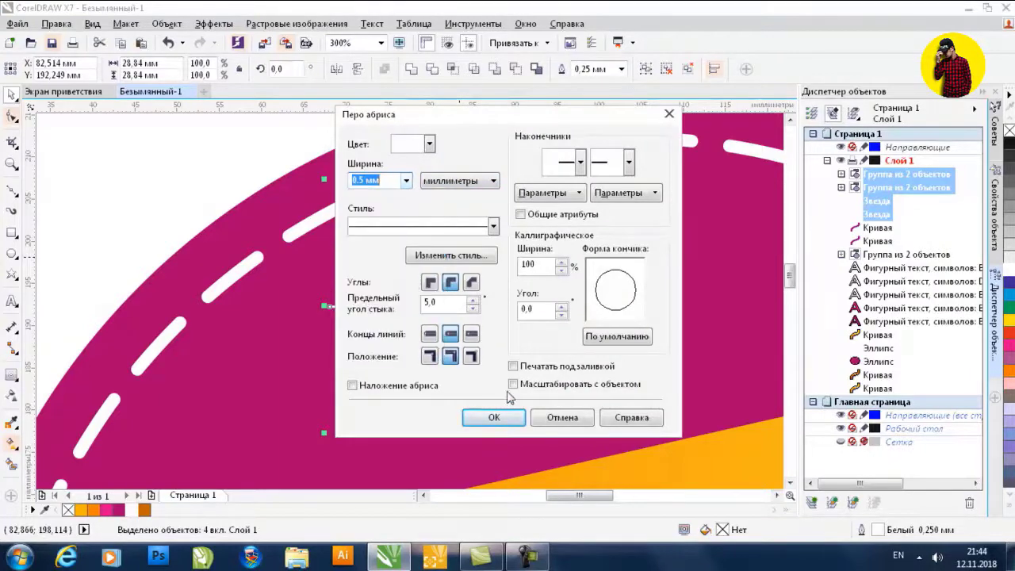
pyautogui.click(501, 415)
pyautogui.scroll(-2, 504, 290)
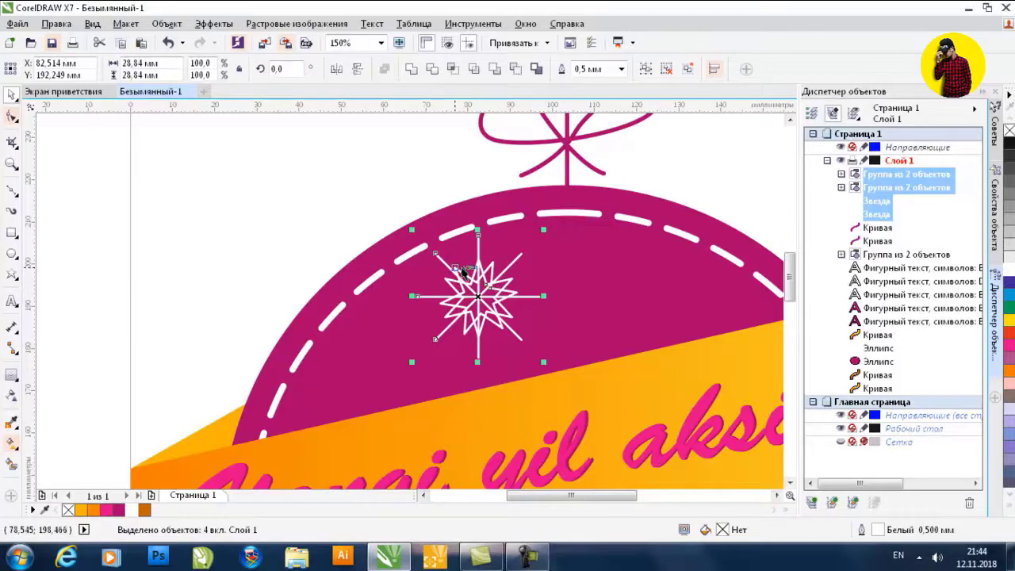
pyautogui.scroll(2, 462, 272)
pyautogui.click(294, 179)
# Draw a small circle about 1.5 mm across on the outer end of the snowflake's upper-left diagonal ray
pyautogui.press('F7')
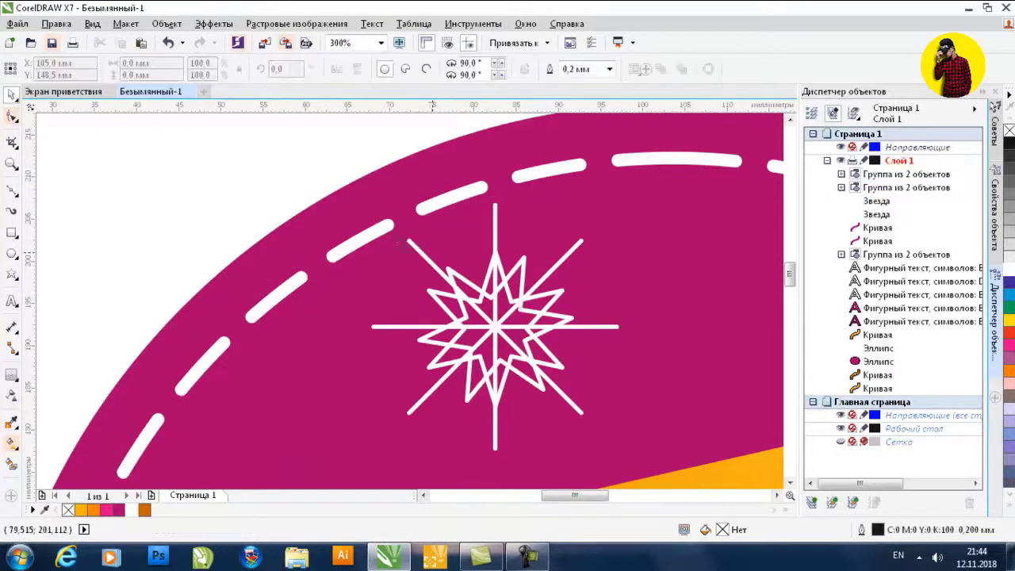
pyautogui.scroll(4, 442, 244)
pyautogui.moveTo(420, 219); pyautogui.dragTo(475, 272)
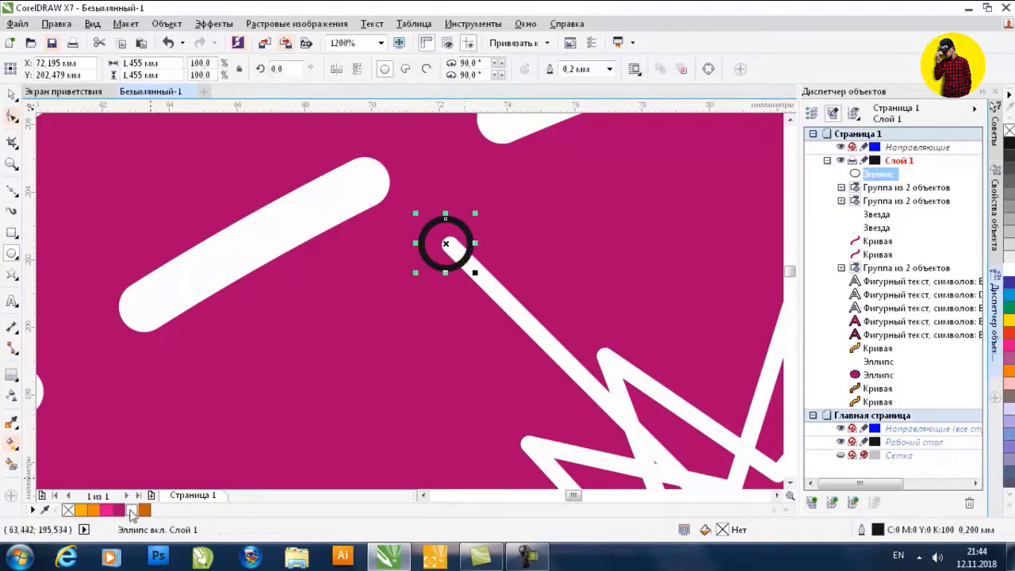
# Fill the small circle on the upper-left ray white and remove its outline
pyautogui.click(132, 511)
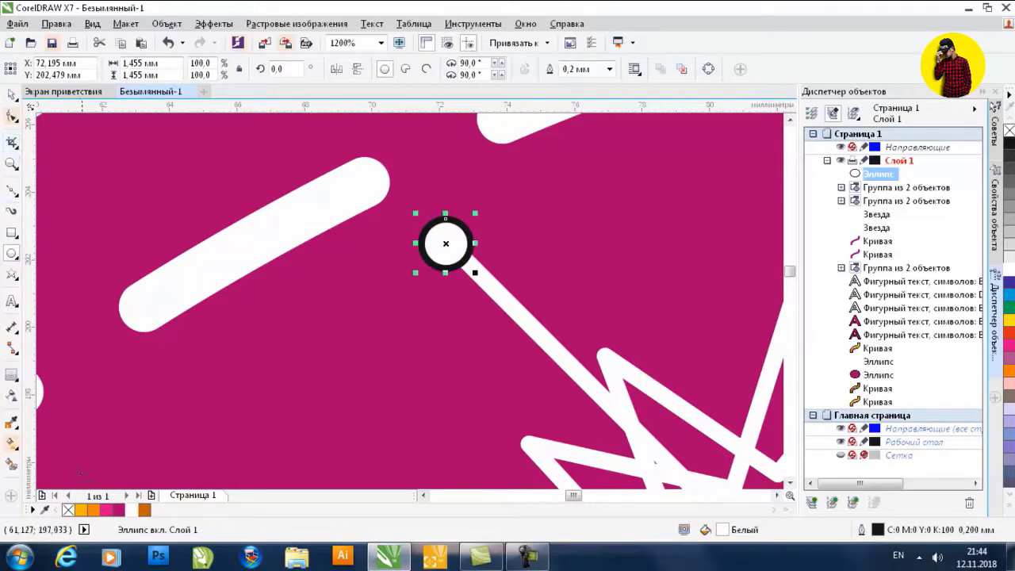
pyautogui.rightClick(69, 510)
pyautogui.press('space')
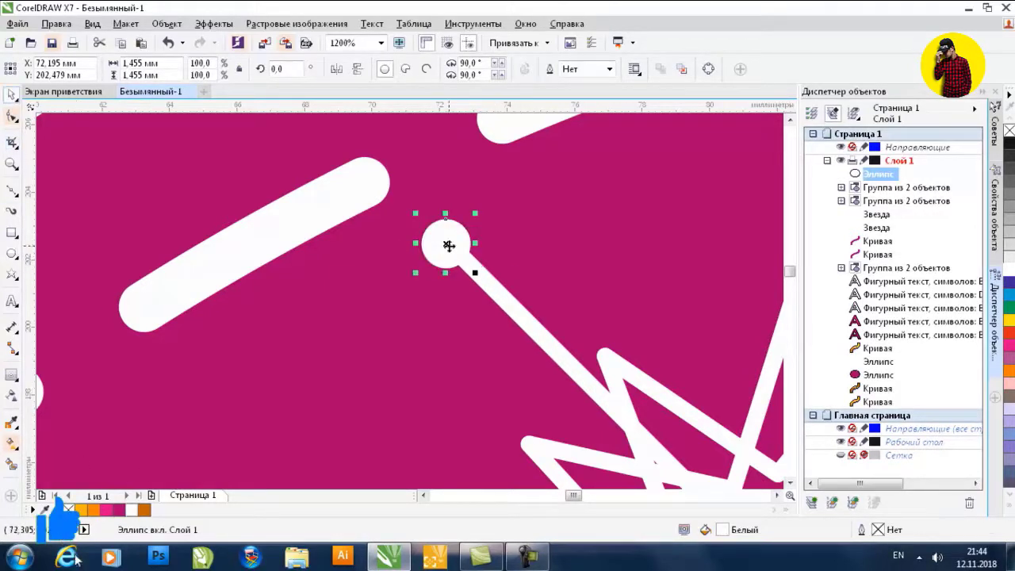
# Copy the white circle onto the outer ends of the snowflake's top, upper-right, right and lower-right rays
pyautogui.scroll(-2, 449, 246)
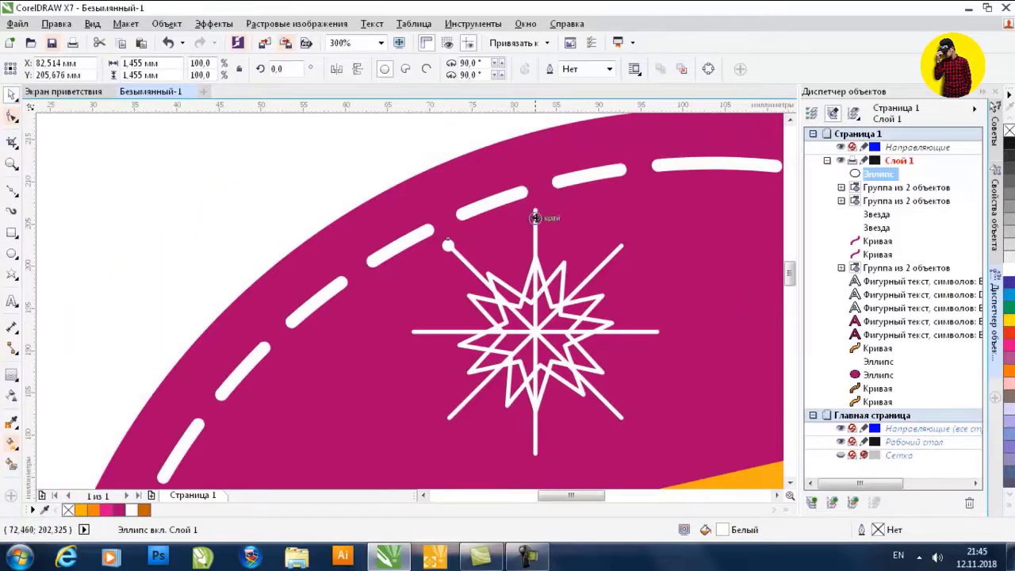
pyautogui.moveTo(535, 218); pyautogui.dragTo(535, 210)
pyautogui.moveTo(637, 237); pyautogui.dragTo(621, 246)
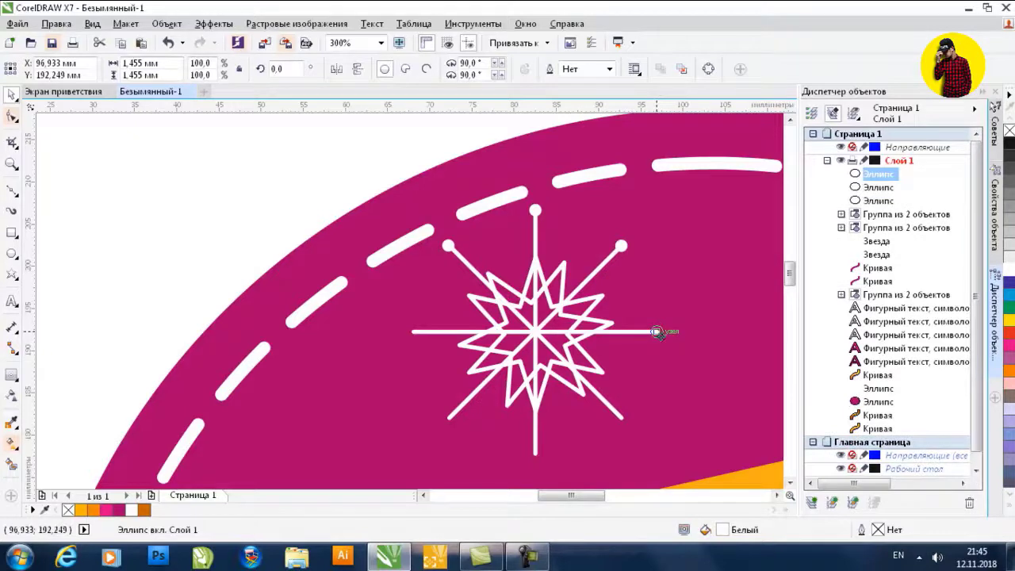
pyautogui.moveTo(658, 331); pyautogui.dragTo(657, 332)
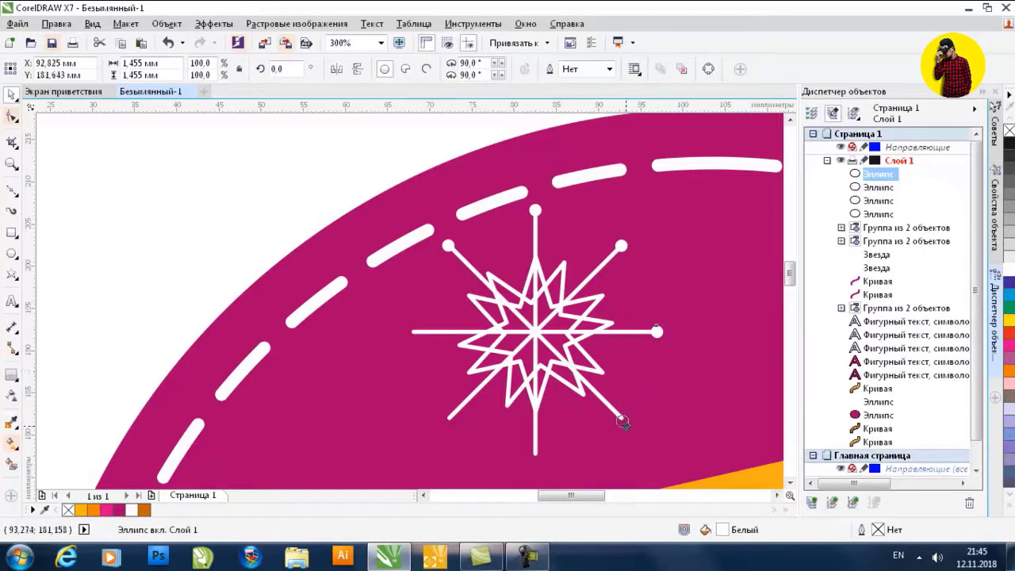
pyautogui.moveTo(623, 423); pyautogui.dragTo(623, 422)
pyautogui.scroll(2, 624, 422)
pyautogui.hotkey('ctrl', 'z')
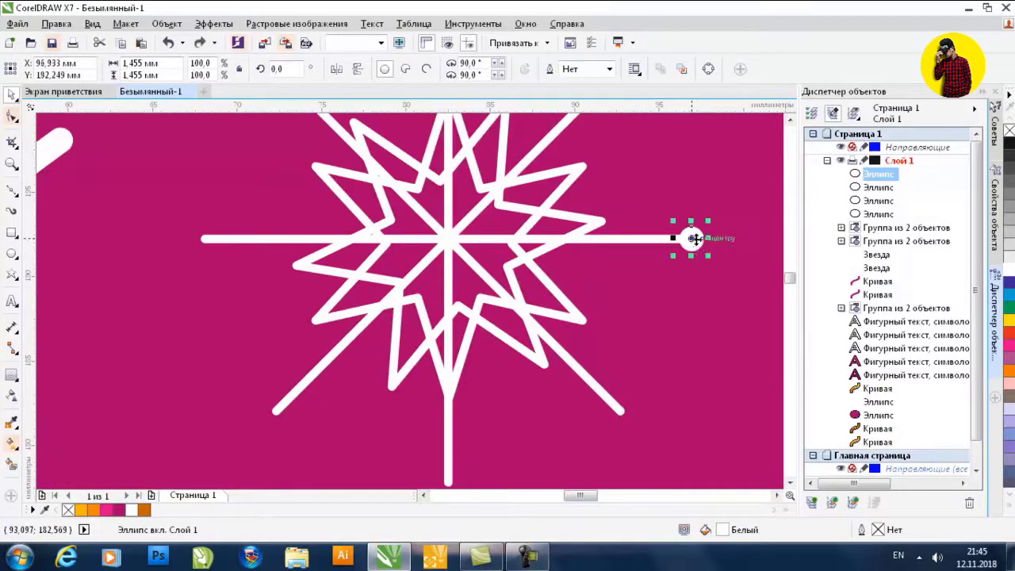
pyautogui.moveTo(694, 238); pyautogui.dragTo(620, 409)
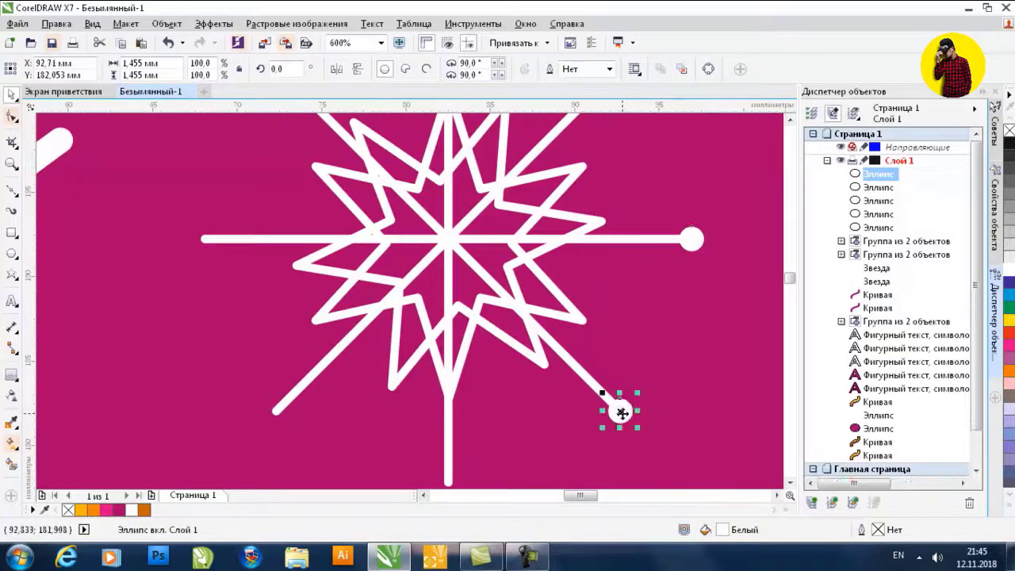
# Copy existing circles onto the ends of the snowflake's bottom, lower-left and left rays so all eight rays are capped
pyautogui.scroll(-2, 619, 409)
pyautogui.keyDown('shift'); pyautogui.click(657, 327); pyautogui.keyUp('shift')
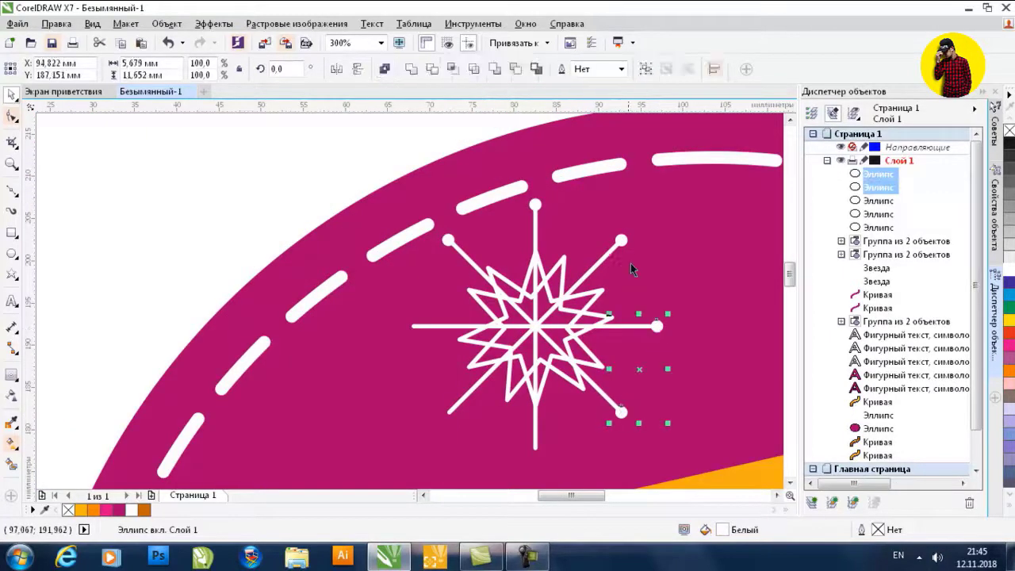
pyautogui.keyDown('shift'); pyautogui.click(621, 240); pyautogui.keyUp('shift')
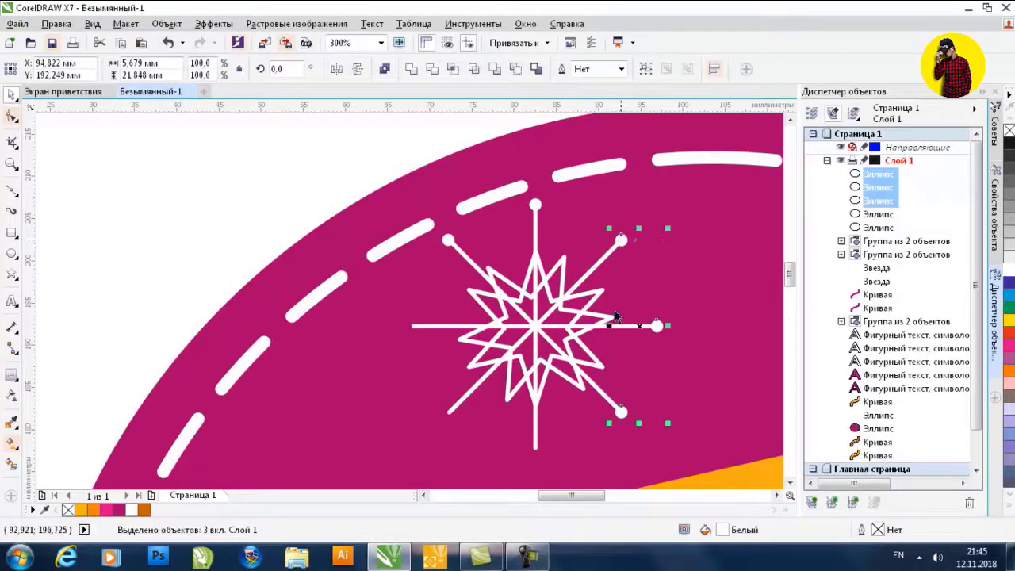
pyautogui.click(252, 178)
pyautogui.moveTo(447, 239); pyautogui.dragTo(534, 448)
pyautogui.press('Escape')
# Ungroup the snowflake's line crosses and convert the outlines of the lines and both stars to objects
pyautogui.scroll(-5, 603, 349)
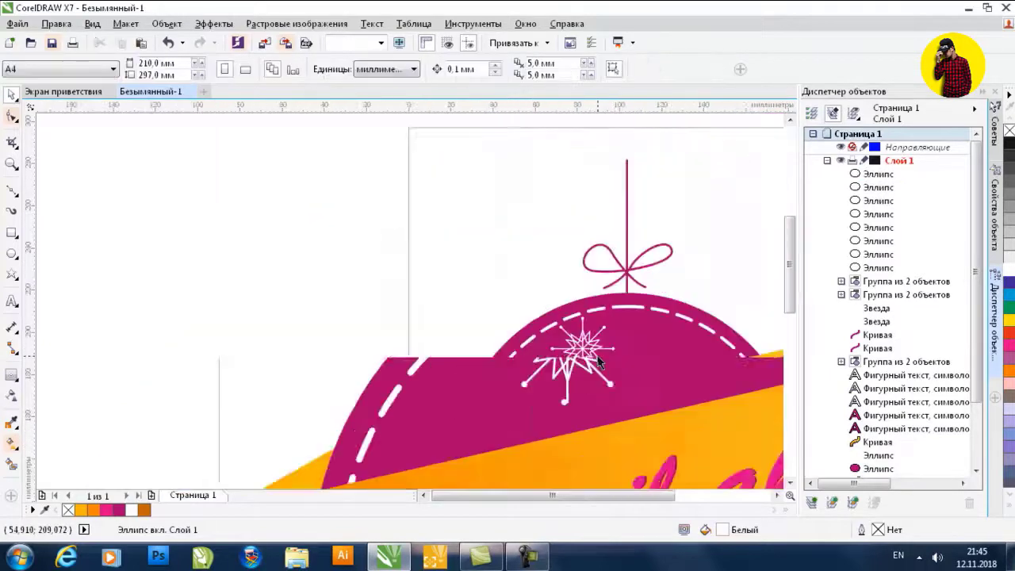
pyautogui.moveTo(539, 301); pyautogui.dragTo(621, 382)
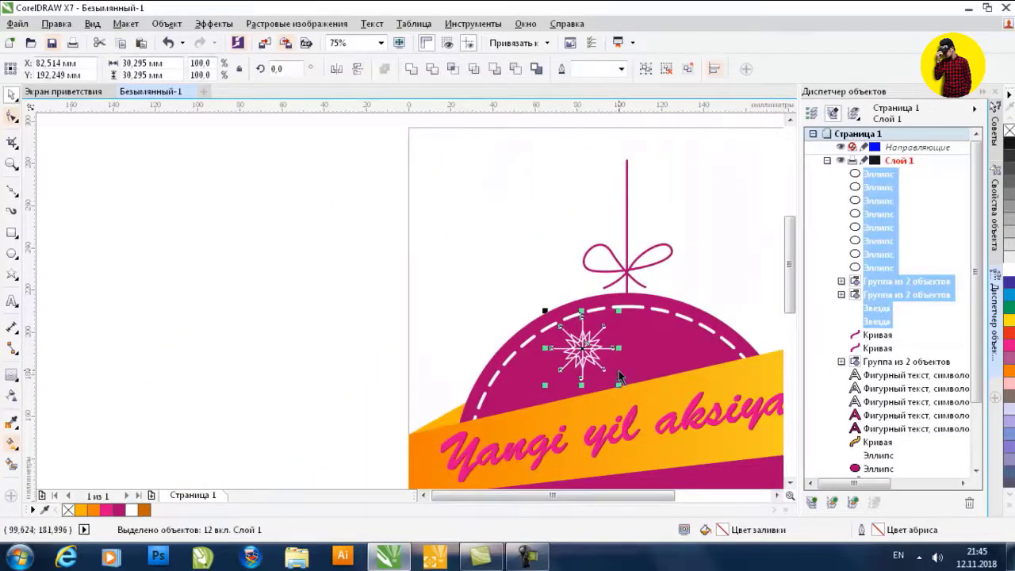
pyautogui.hotkey('ctrl', 'u')
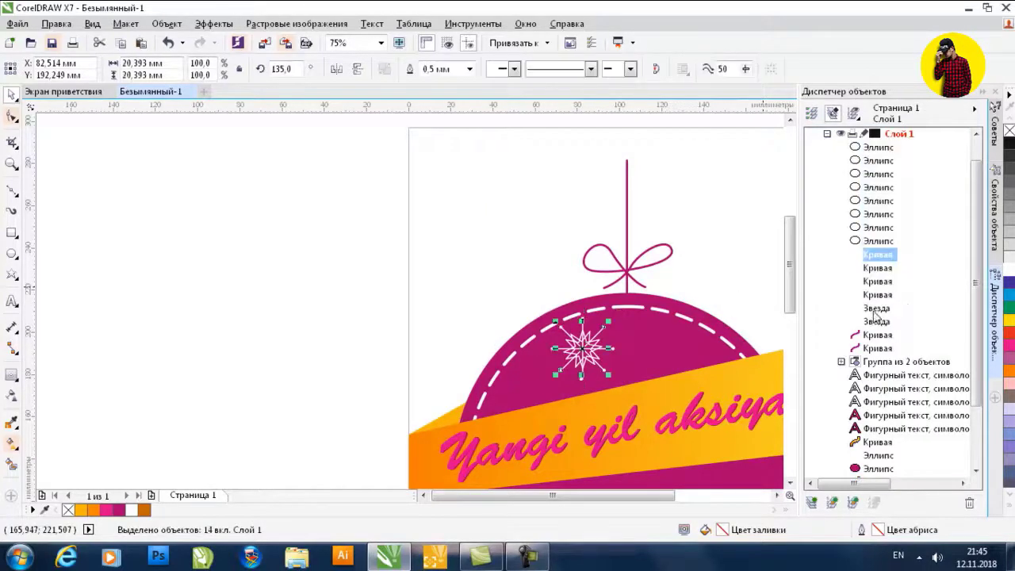
pyautogui.keyDown('shift'); pyautogui.click(876, 321); pyautogui.keyUp('shift')
pyautogui.hotkey('ctrl', 'q')
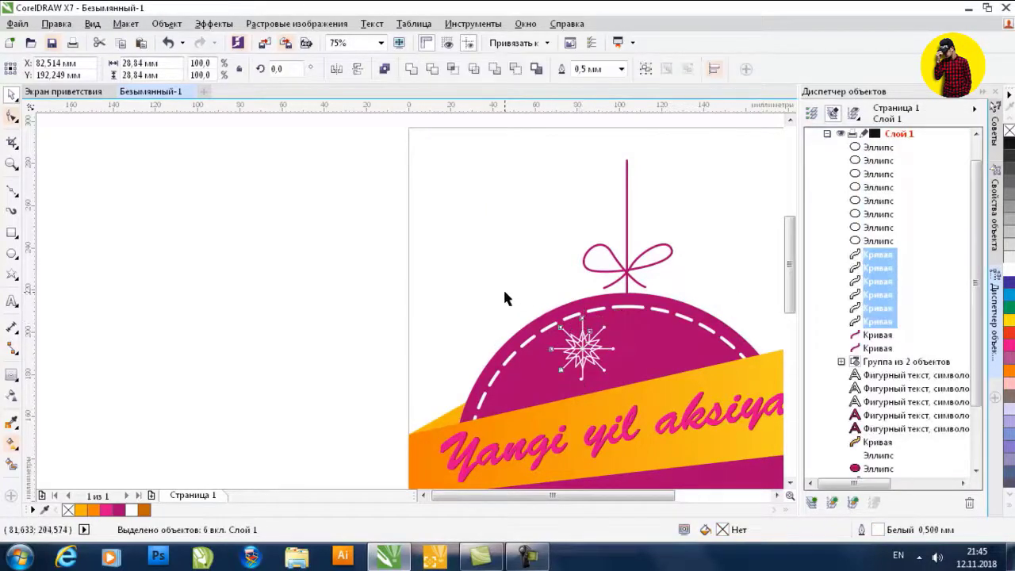
# Group all 14 snowflake parts, including the circles, into a single object
pyautogui.click(507, 298)
pyautogui.moveTo(539, 299); pyautogui.dragTo(615, 357)
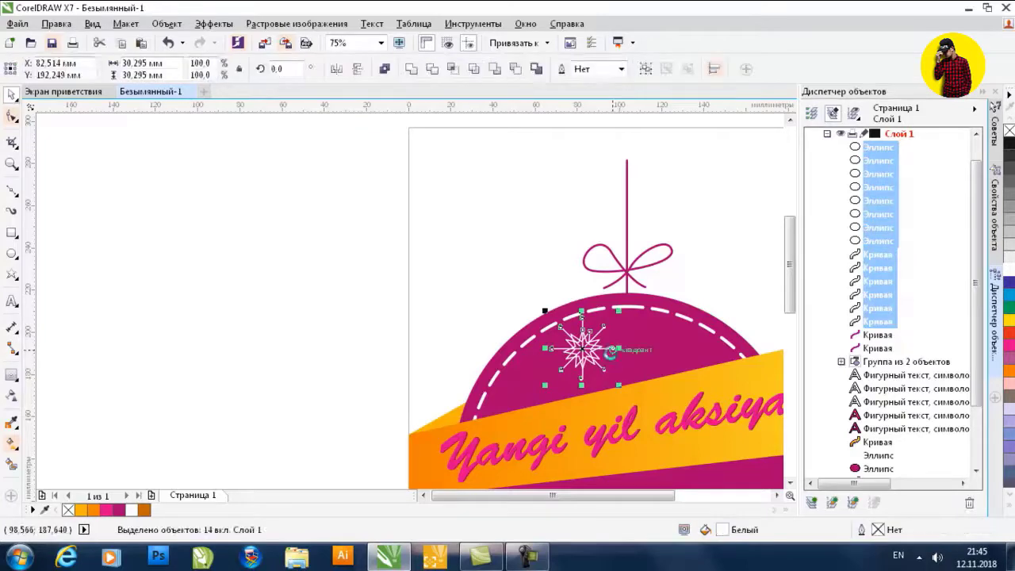
pyautogui.hotkey('ctrl', 'g')
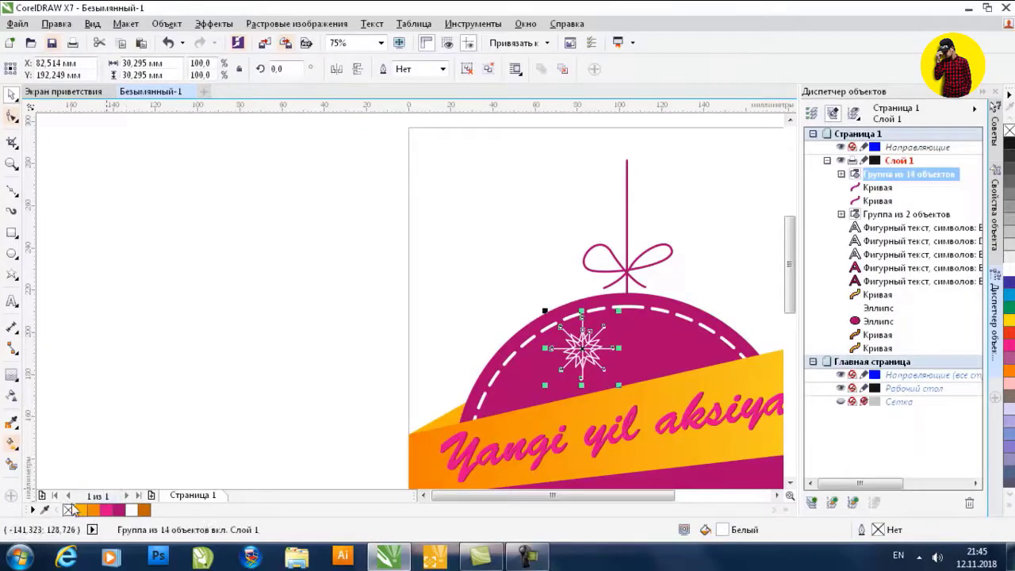
# Fill the grouped snowflake with a very pale lavender, C:8 M:9 Y:0 K:0
pyautogui.scroll(2, 621, 371)
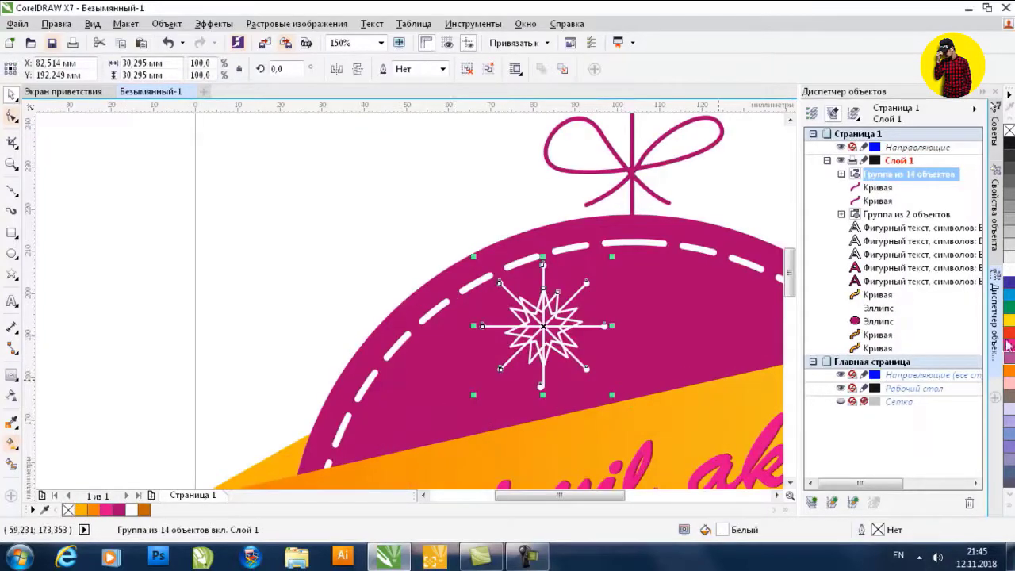
pyautogui.click(1010, 408)
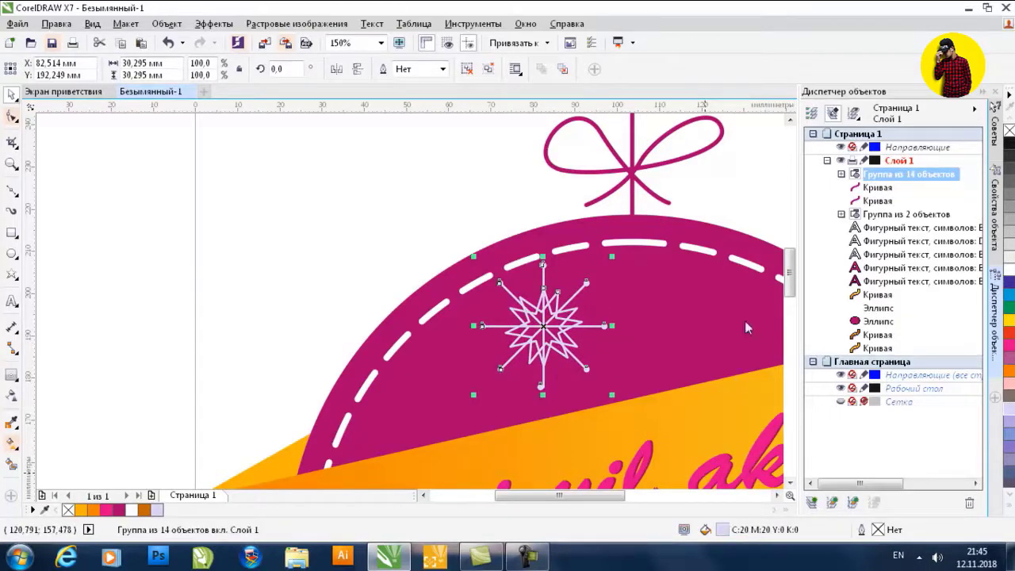
pyautogui.hotkey('shift', 'F11')
pyautogui.moveTo(534, 260)
pyautogui.mouseDown()
pyautogui.moveTo(686, 335)
pyautogui.moveTo(652, 345)
pyautogui.moveTo(642, 333)
pyautogui.mouseUp()
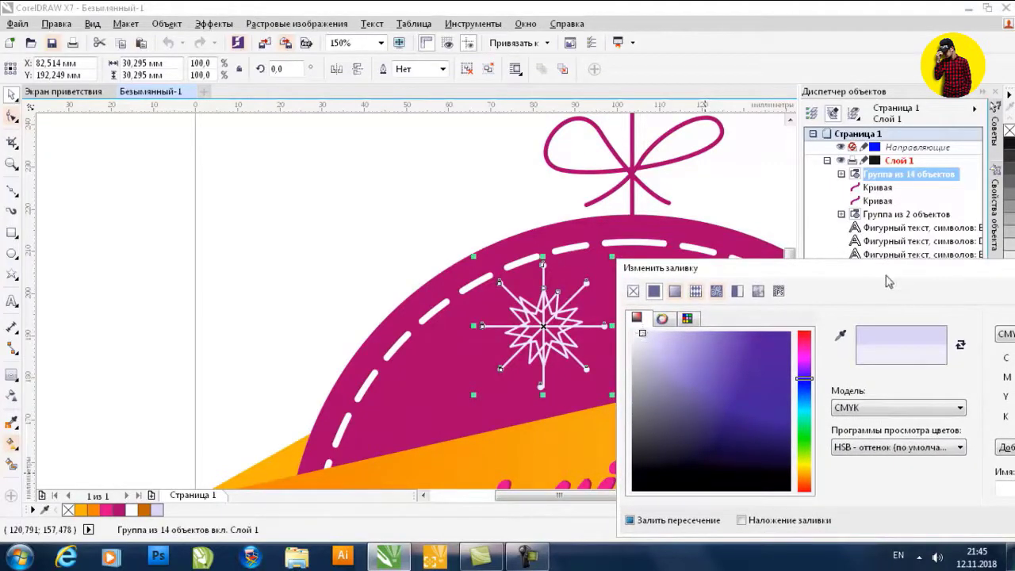
pyautogui.moveTo(888, 281); pyautogui.dragTo(678, 218)
pyautogui.click(864, 461)
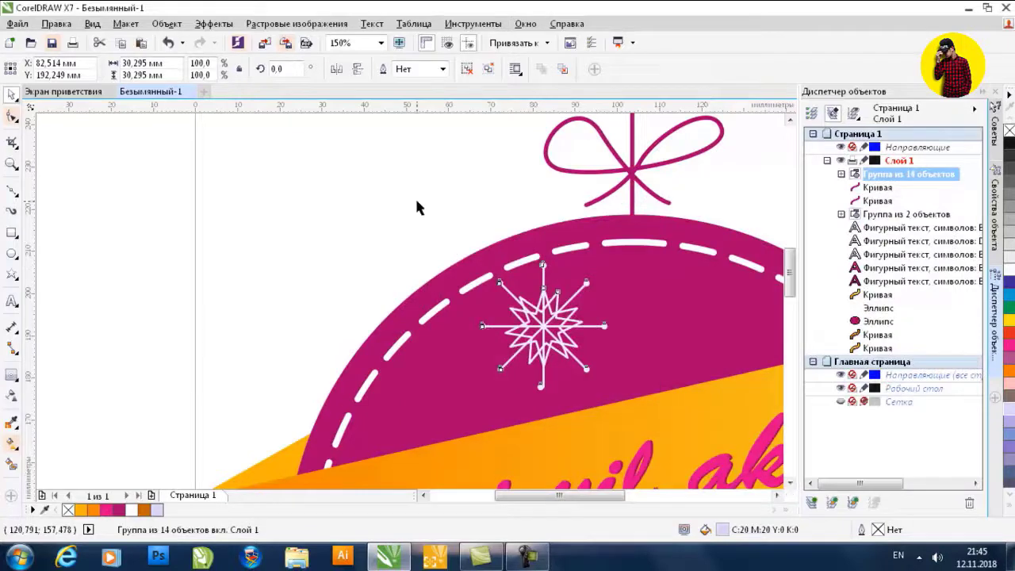
# Copy the snowflake down-left onto the ribbon's edge and enlarge the copy to about 42 mm
pyautogui.scroll(-2, 489, 268)
pyautogui.moveTo(519, 295); pyautogui.dragTo(475, 346)
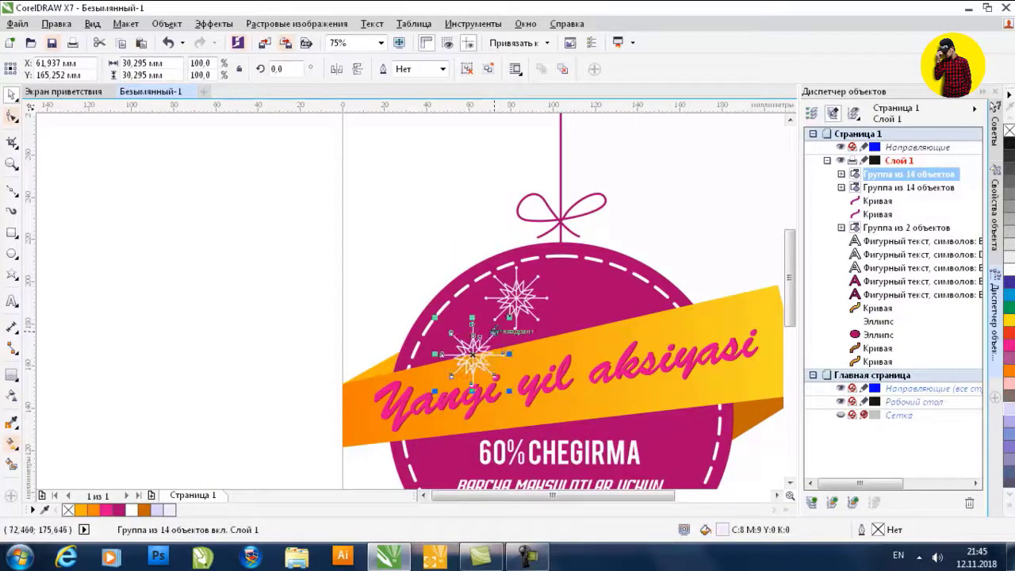
pyautogui.moveTo(509, 317); pyautogui.dragTo(523, 304)
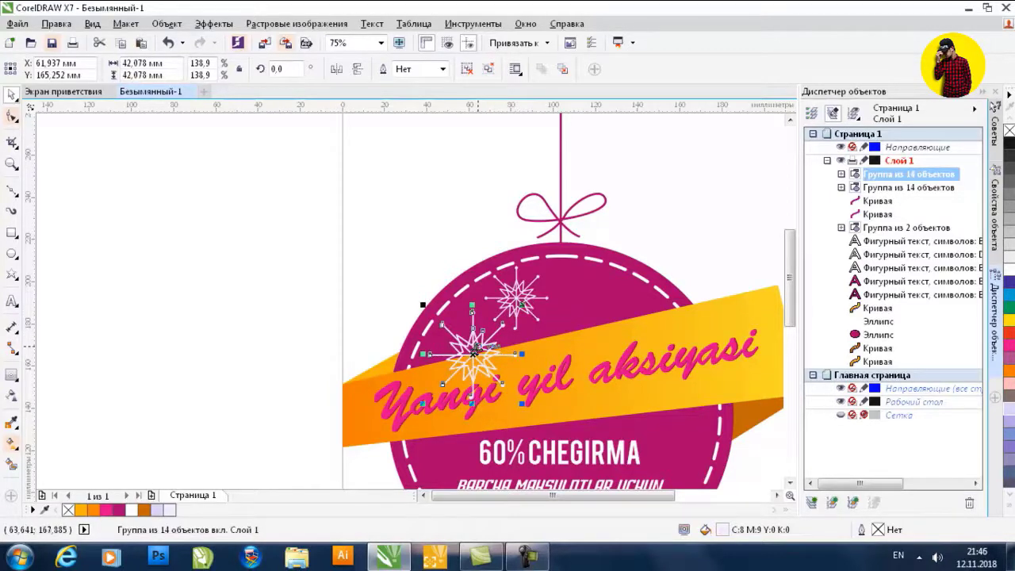
# Reorder the large snowflake so it lies behind the ribbon but above the badge's magenta circle and dashed ring, then deselect it
pyautogui.hotkey('shift', 'pagedown')
pyautogui.hotkey('ctrl', 'pageup')
pyautogui.hotkey('ctrl', 'pageup')
pyautogui.hotkey('ctrl', 'pageup')
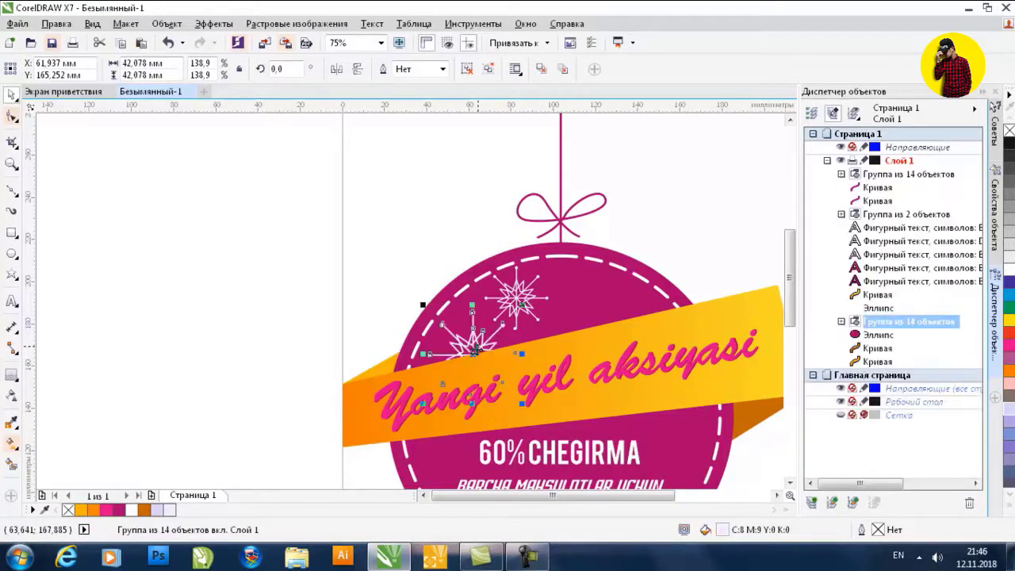
pyautogui.hotkey('ctrl', 'pageup')
pyautogui.click(410, 229)
# Shrink the upper snowflake to about 19 mm and place a copy to its right, rotated to about 311°
pyautogui.click(529, 298)
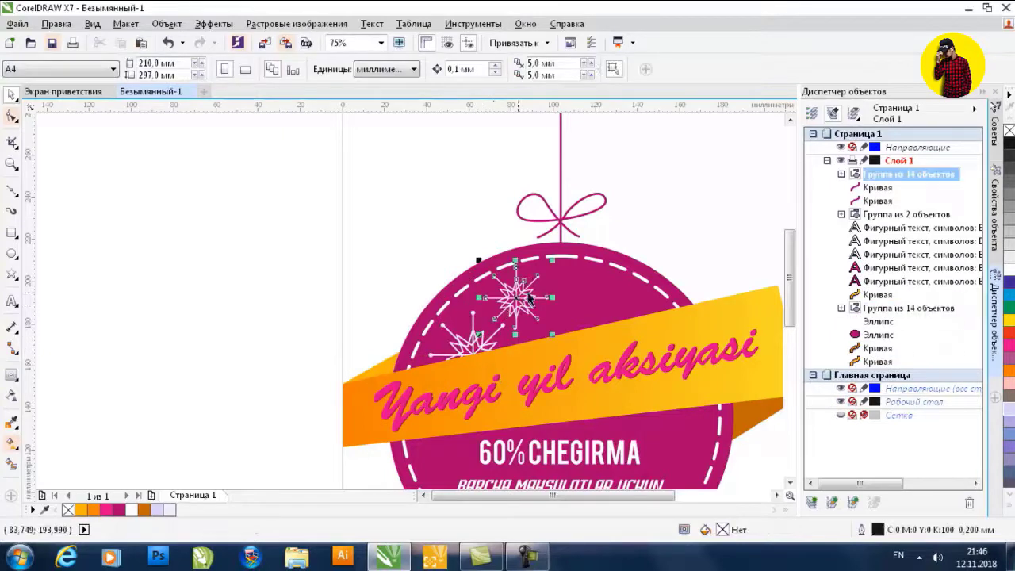
pyautogui.moveTo(556, 258); pyautogui.dragTo(591, 304)
pyautogui.rightClick(591, 304)
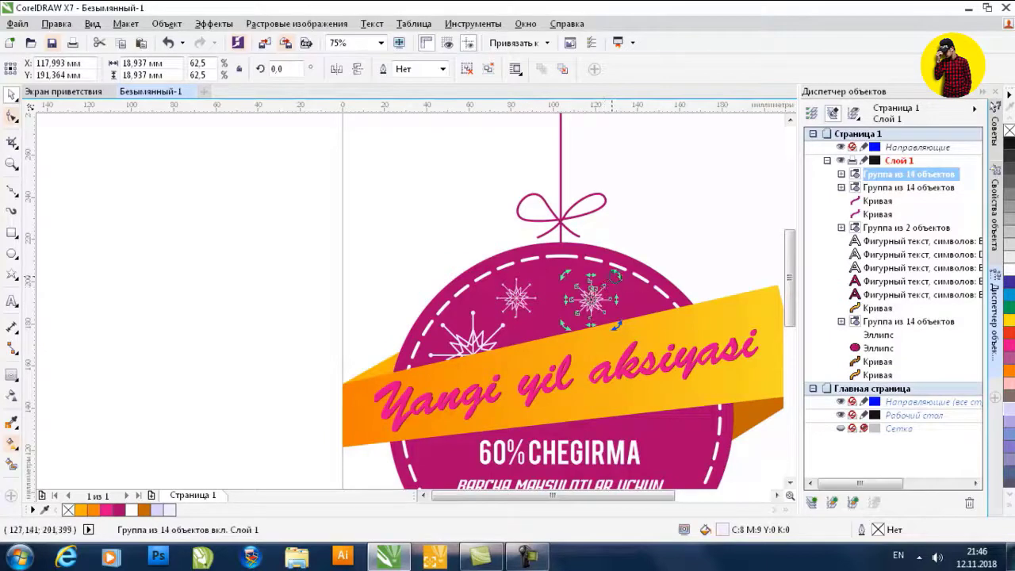
pyautogui.press('Escape')
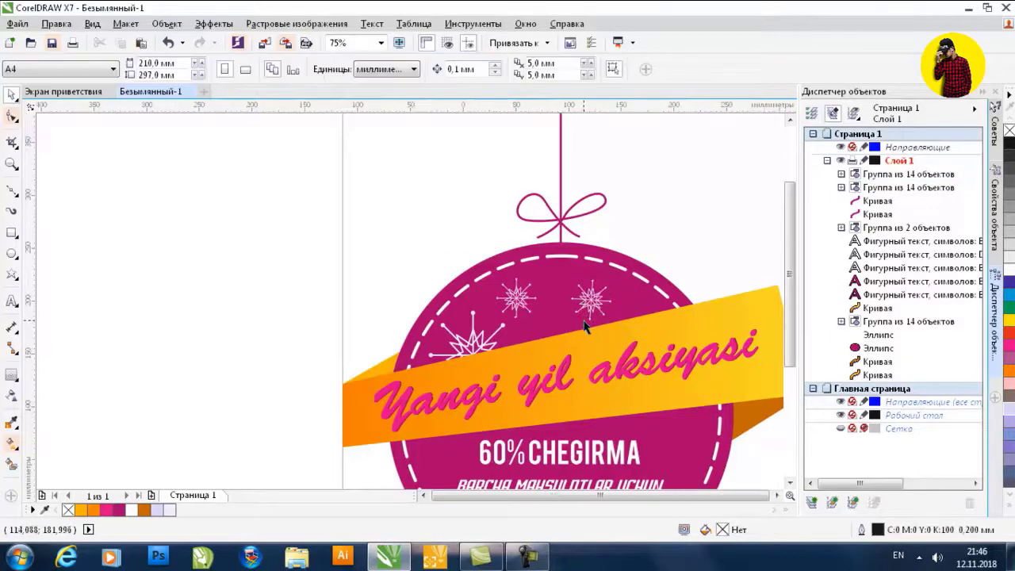
# Copy the small rotated snowflake to the right and left sides of the badge text below the ribbon
pyautogui.scroll(-2, 584, 325)
pyautogui.scroll(2, 629, 343)
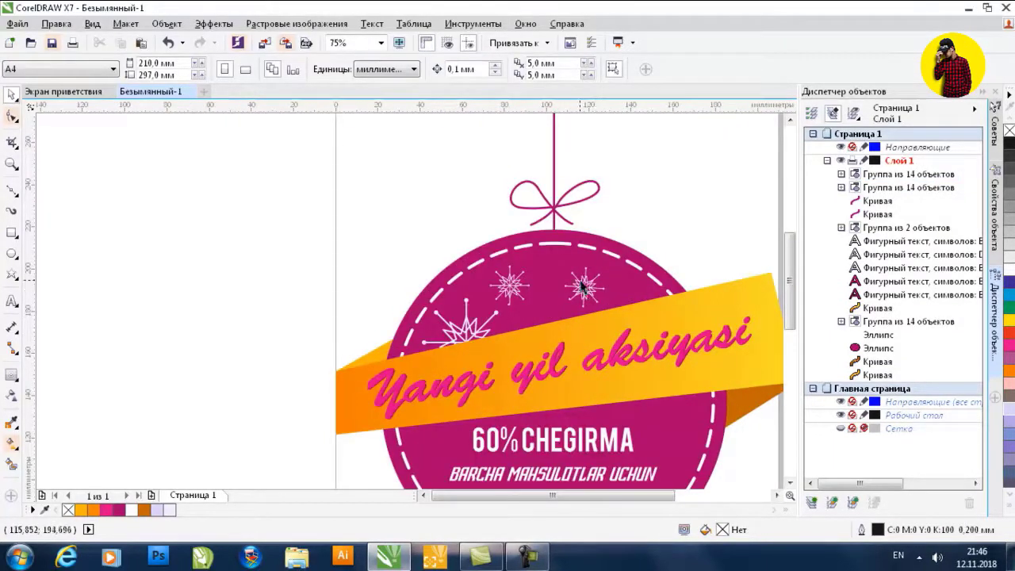
pyautogui.moveTo(583, 287); pyautogui.dragTo(672, 428)
pyautogui.rightClick(672, 429)
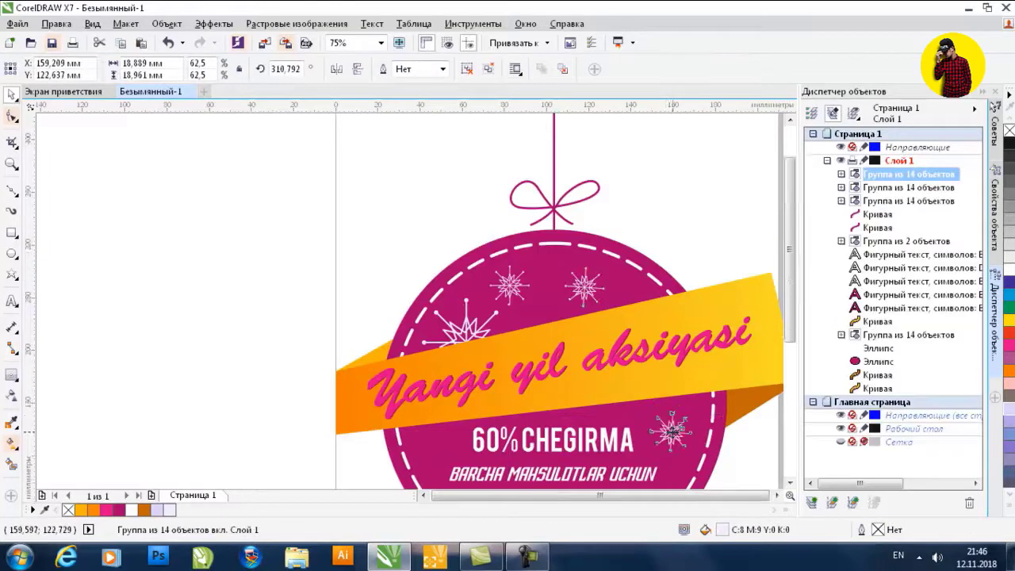
pyautogui.scroll(-2, 672, 429)
pyautogui.scroll(2, 675, 412)
pyautogui.scroll(-2, 670, 414)
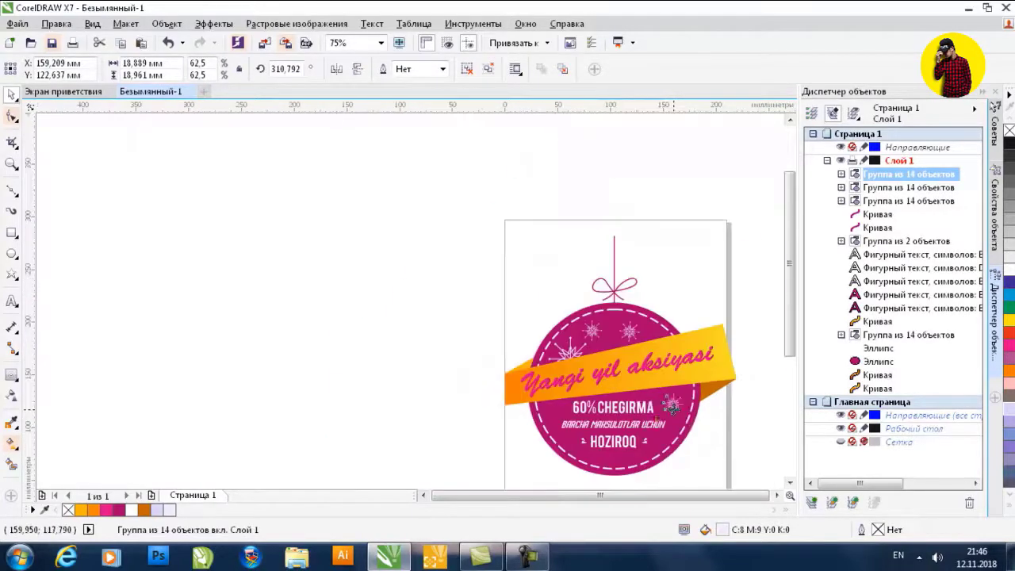
pyautogui.scroll(2, 672, 406)
pyautogui.moveTo(683, 360); pyautogui.dragTo(446, 379)
pyautogui.rightClick(446, 378)
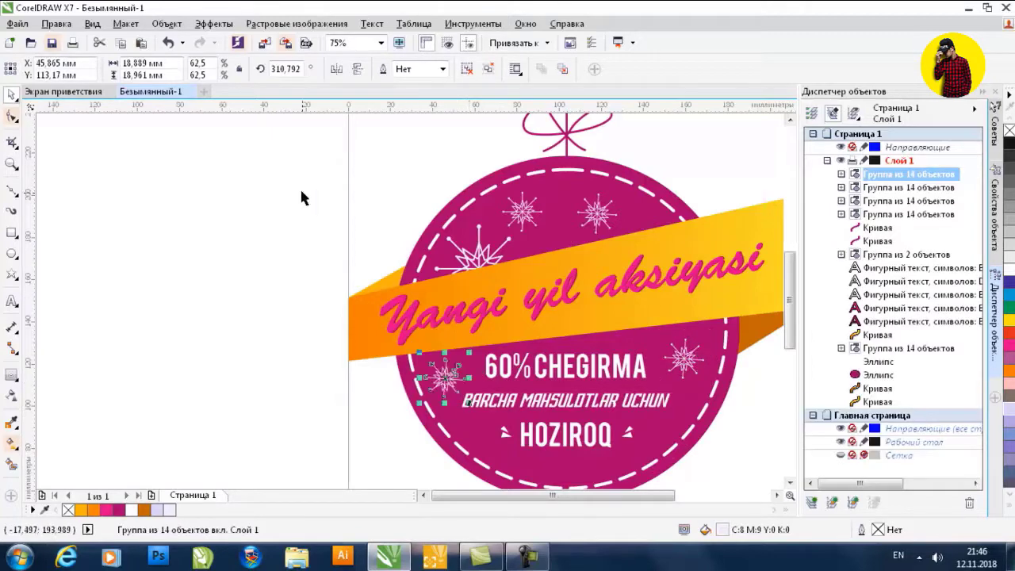
pyautogui.press('Escape')
# Draw a white circle about 2.1 mm across without outline to the right of the upper-right snowflake
pyautogui.scroll(1, 641, 216)
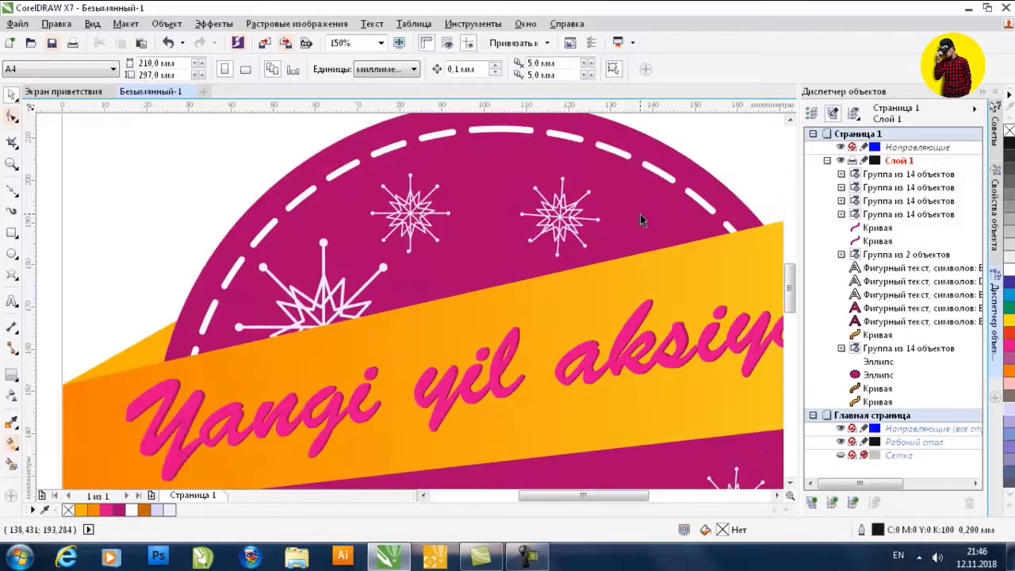
pyautogui.press('F7')
pyautogui.moveTo(640, 216); pyautogui.dragTo(645, 224)
pyautogui.click(133, 511)
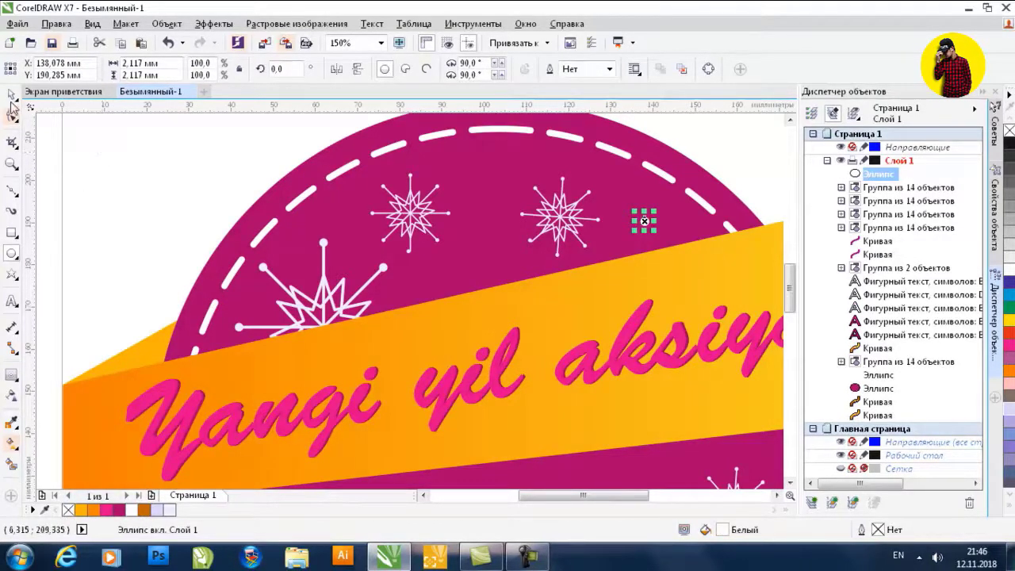
# Scatter four copies of the white dot, two between the upper snowflakes and two above the snowflake right of the text
pyautogui.scroll(-2, 644, 226)
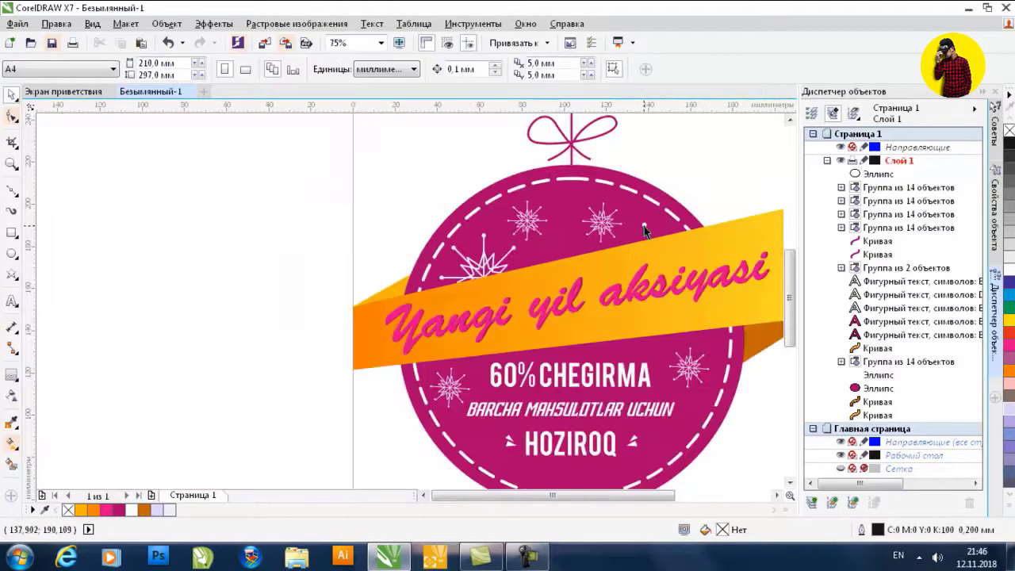
pyautogui.moveTo(559, 244); pyautogui.dragTo(559, 242)
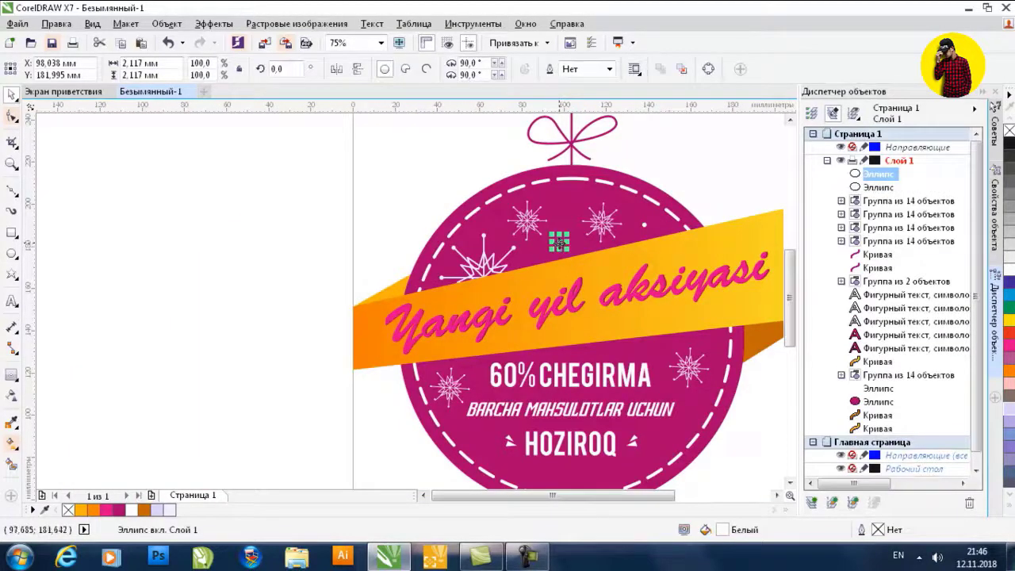
pyautogui.press('space')
pyautogui.moveTo(663, 349); pyautogui.dragTo(714, 343)
pyautogui.press('space')
pyautogui.press('space')
pyautogui.click(720, 181)
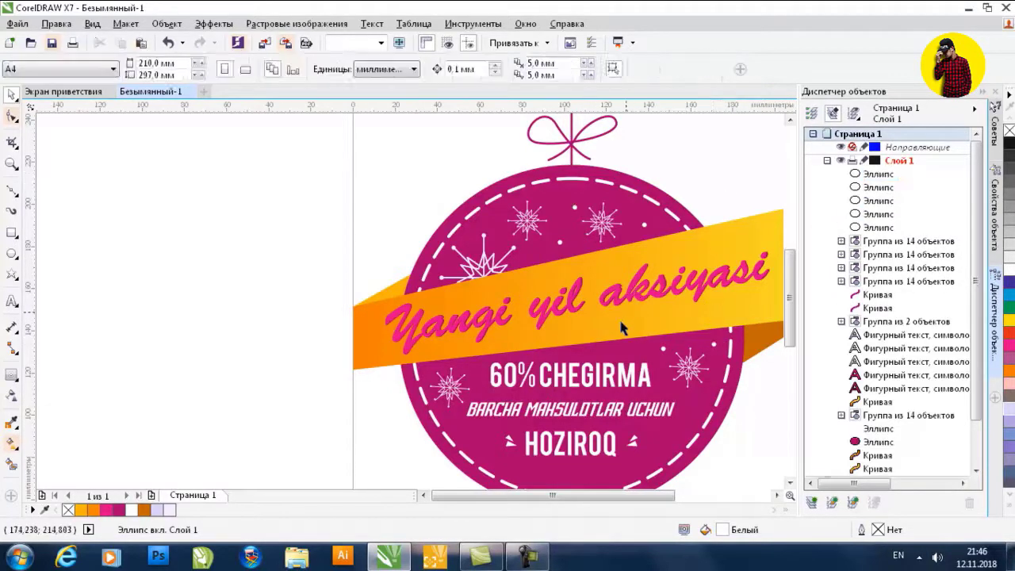
pyautogui.scroll(-2, 638, 309)
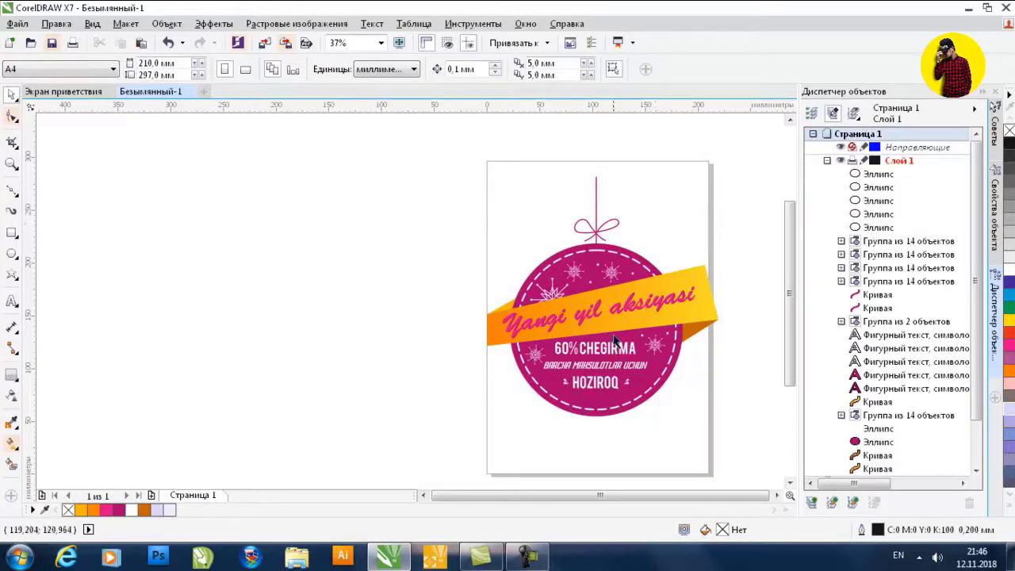
# Draw a rectangle about 260 × 261 mm around the ornament and send it behind all other objects
pyautogui.press('F6')
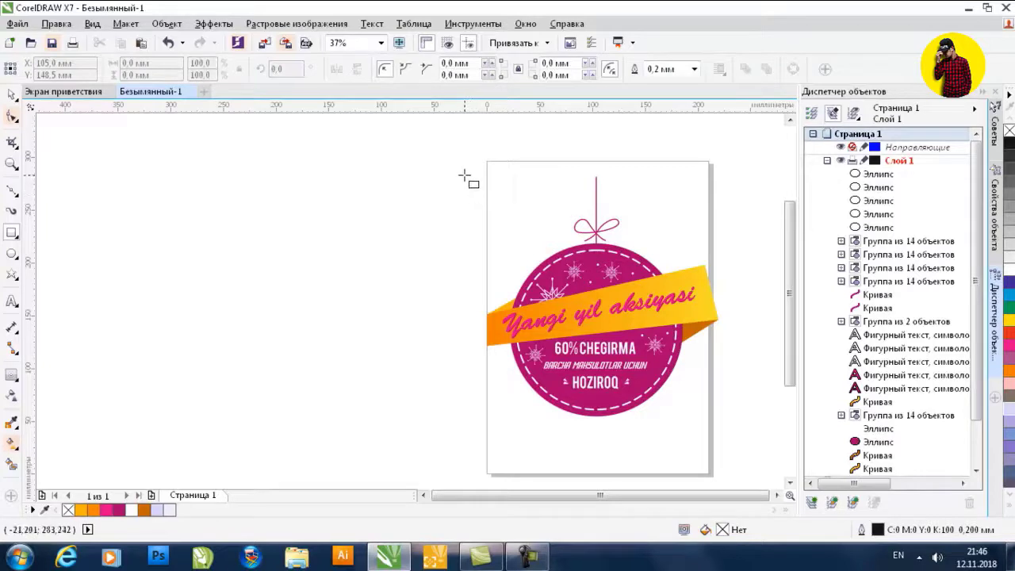
pyautogui.moveTo(457, 169); pyautogui.dragTo(732, 444)
pyautogui.press('space')
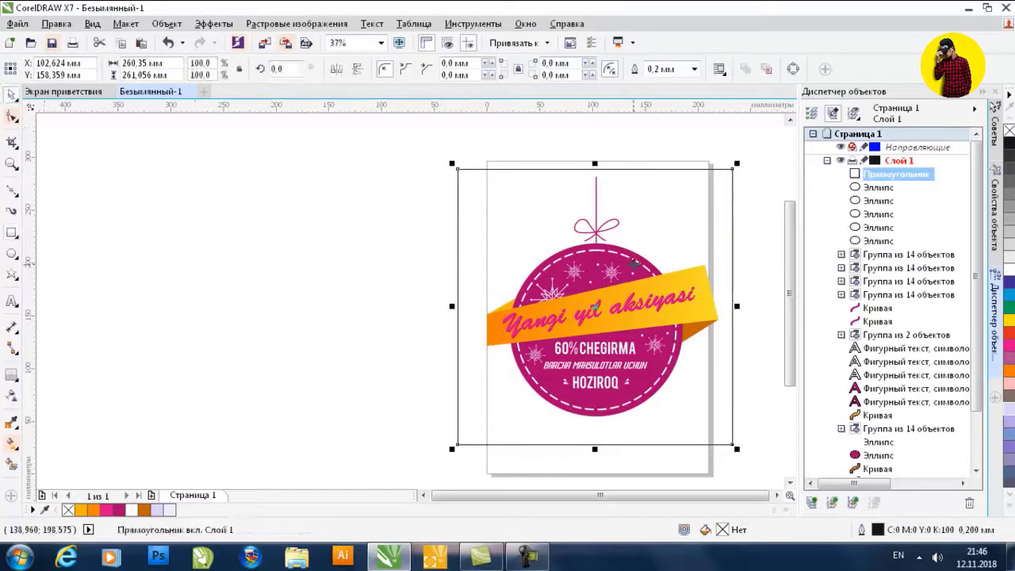
pyautogui.hotkey('shift', 'pagedown')
pyautogui.press('Escape')
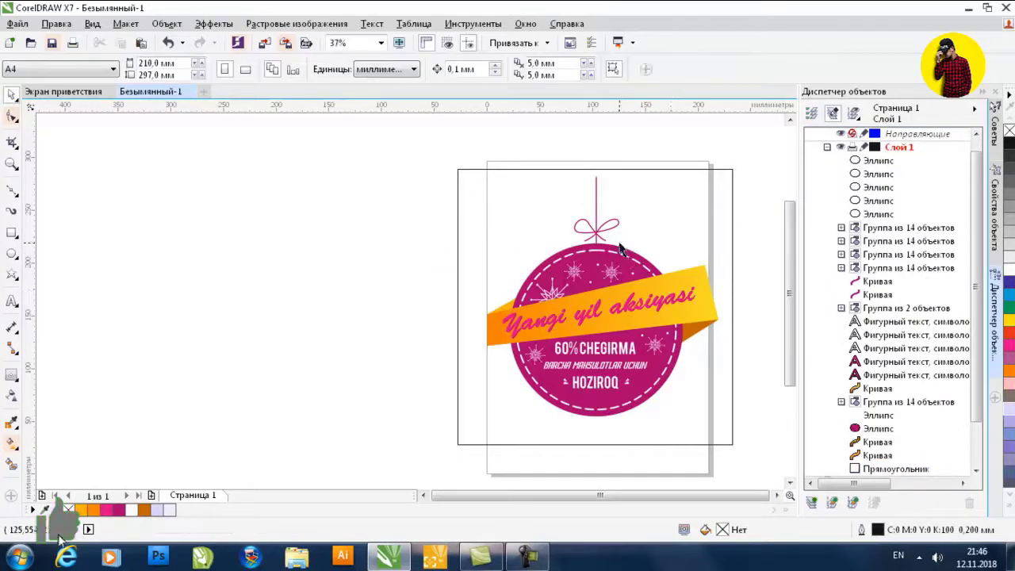
# Convert the dashed ellipse inside the badge to curves and group all the ornament's objects, leaving out the rectangle
pyautogui.click(612, 258)
pyautogui.hotkey('ctrl', 'q')
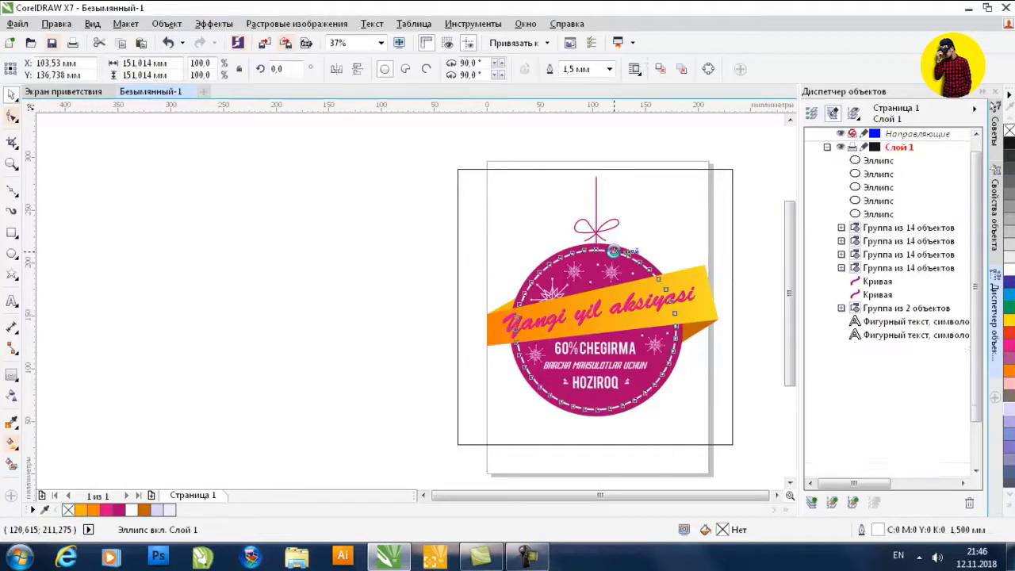
pyautogui.moveTo(362, 168); pyautogui.dragTo(740, 421)
pyautogui.hotkey('ctrl', 'g')
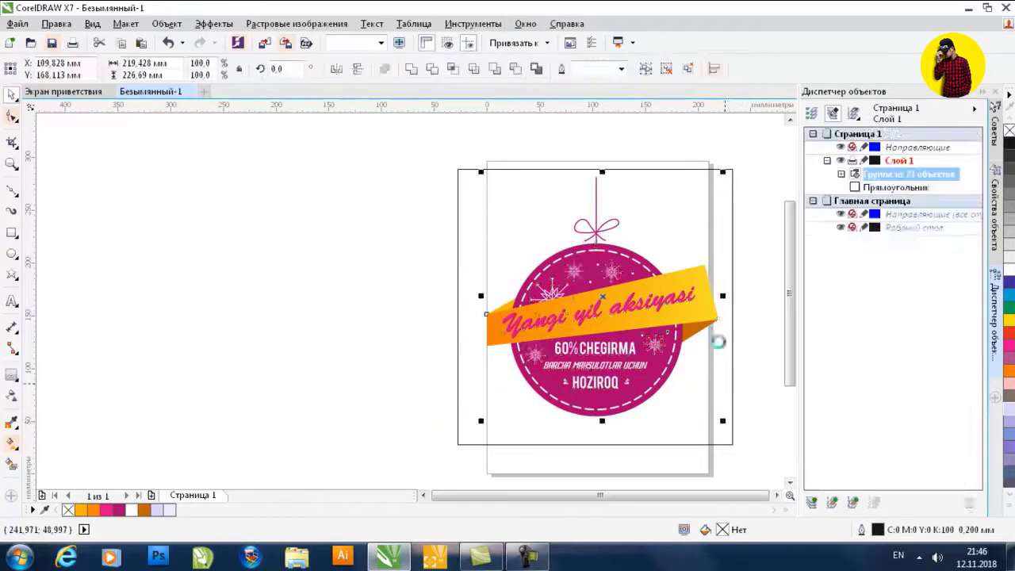
# Centre the ornament group horizontally and vertically within the background rectangle
pyautogui.hotkey('ctrl', 'a')
pyautogui.press('e')
pyautogui.press('c')
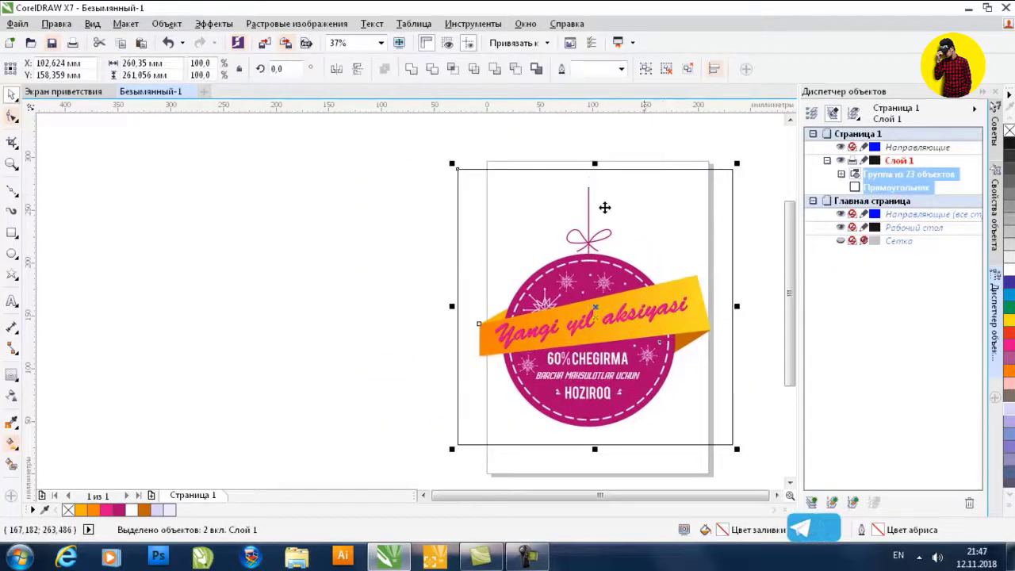
pyautogui.press('Escape')
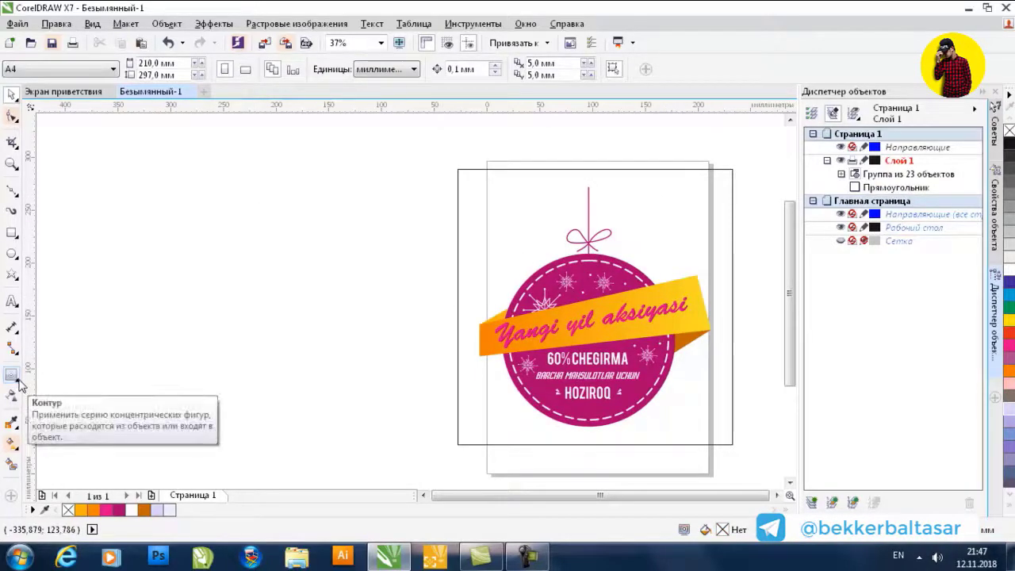
# Draw a closed wedge-shaped ray fanning from a point on the ribbon up past the page's upper-left edge
pyautogui.press('F5')
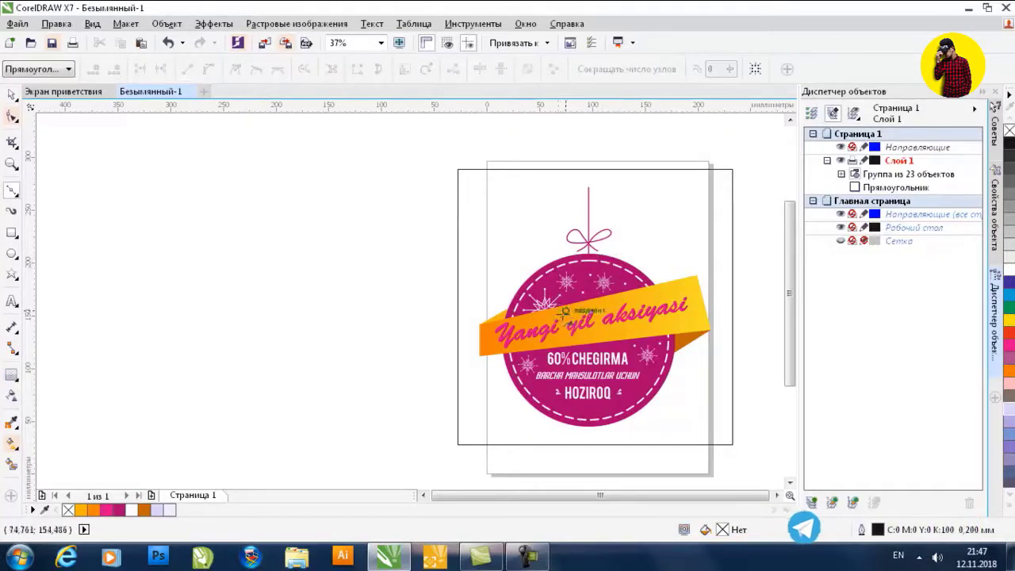
pyautogui.click(566, 312)
pyautogui.click(476, 136)
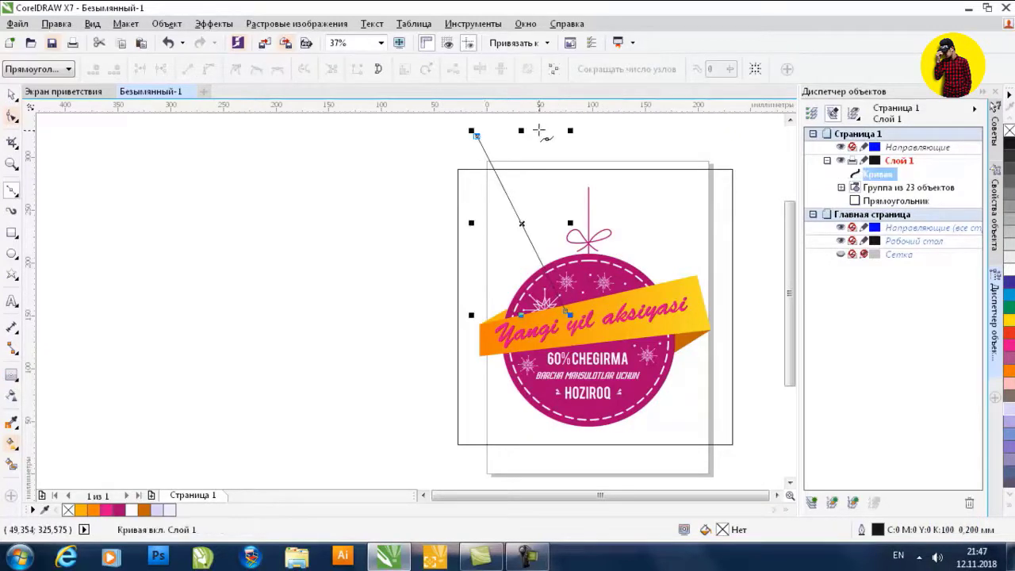
pyautogui.click(539, 128)
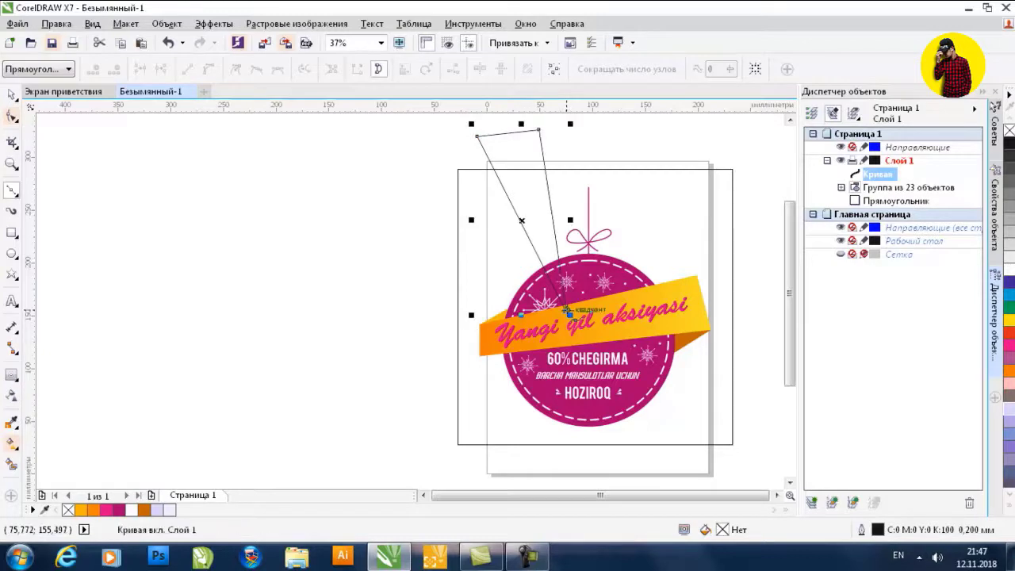
pyautogui.click(566, 313)
# Draw two more closed rays from the same ribbon point, fanning upward and toward the page's upper-right corner
pyautogui.click(566, 312)
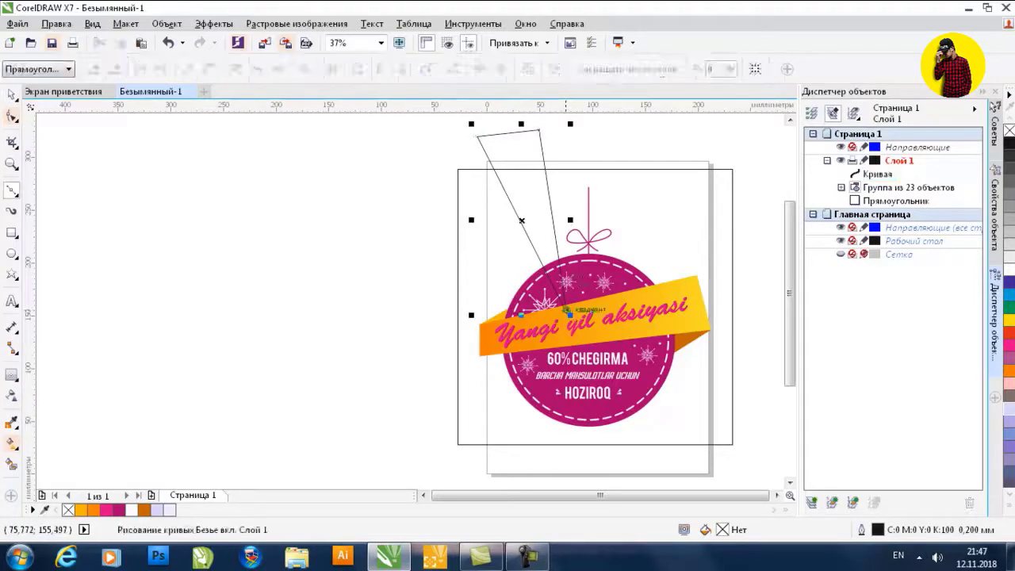
pyautogui.click(595, 129)
pyautogui.click(637, 133)
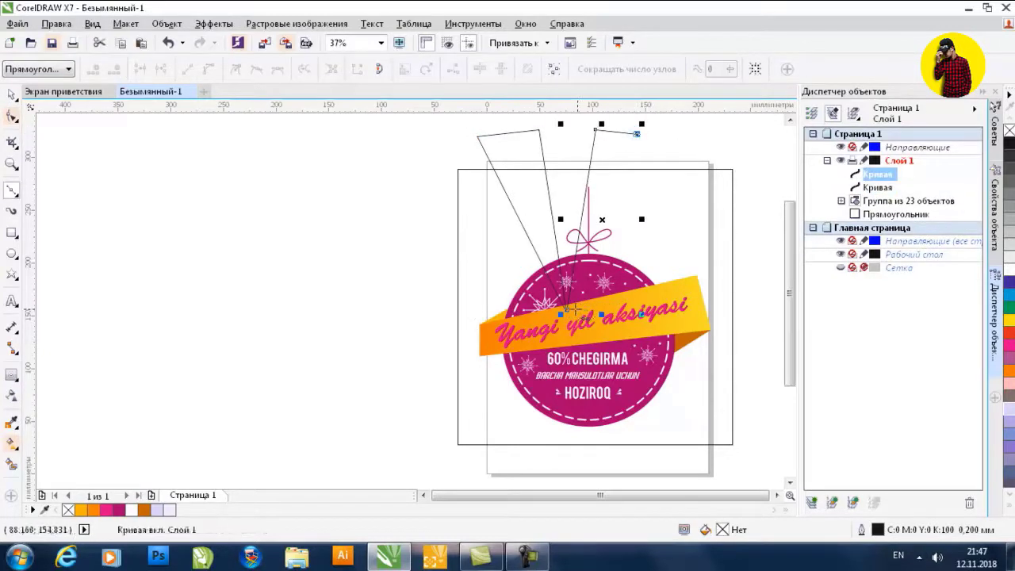
pyautogui.click(566, 312)
pyautogui.click(566, 312)
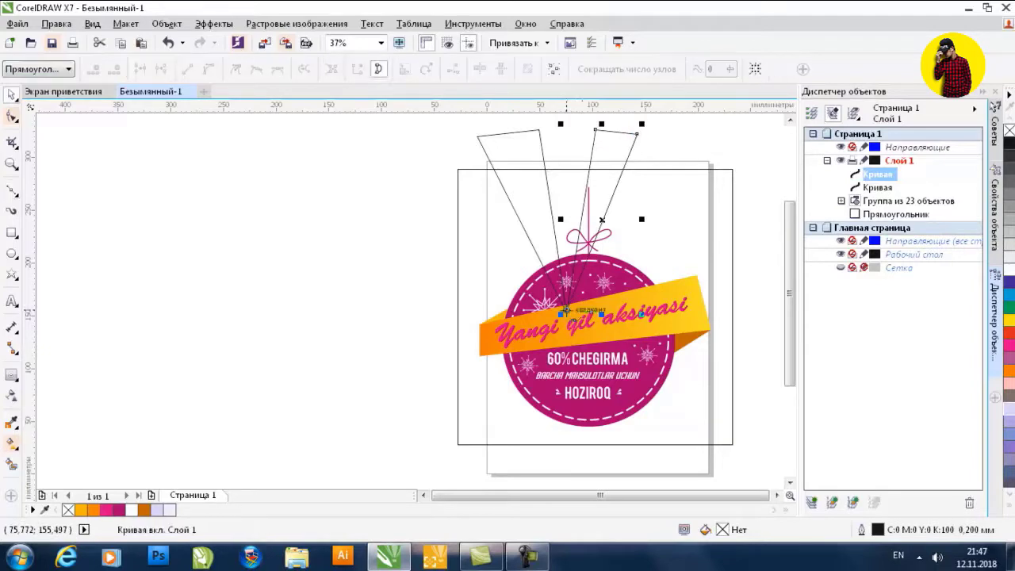
pyautogui.click(663, 141)
pyautogui.click(708, 160)
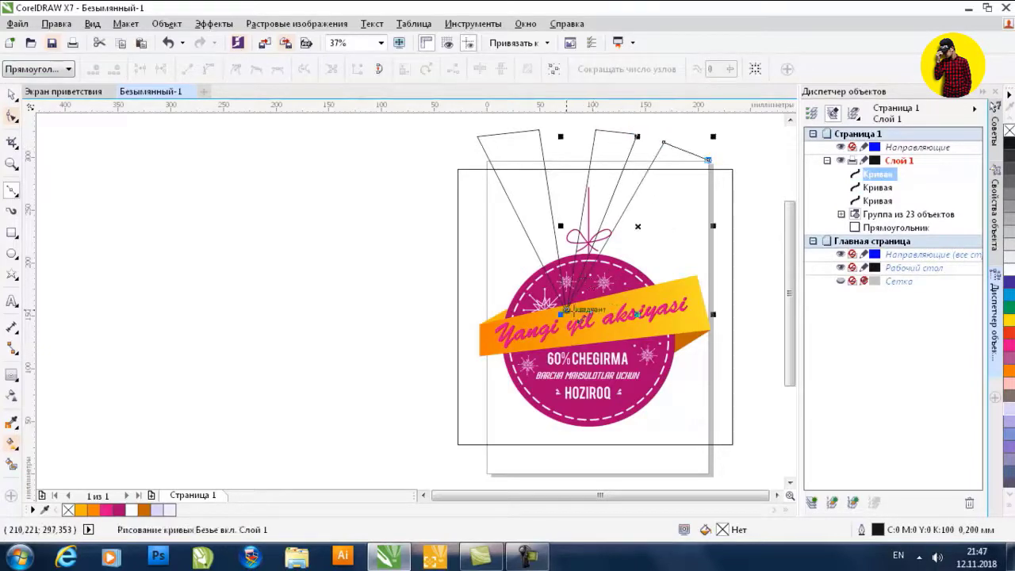
pyautogui.click(566, 313)
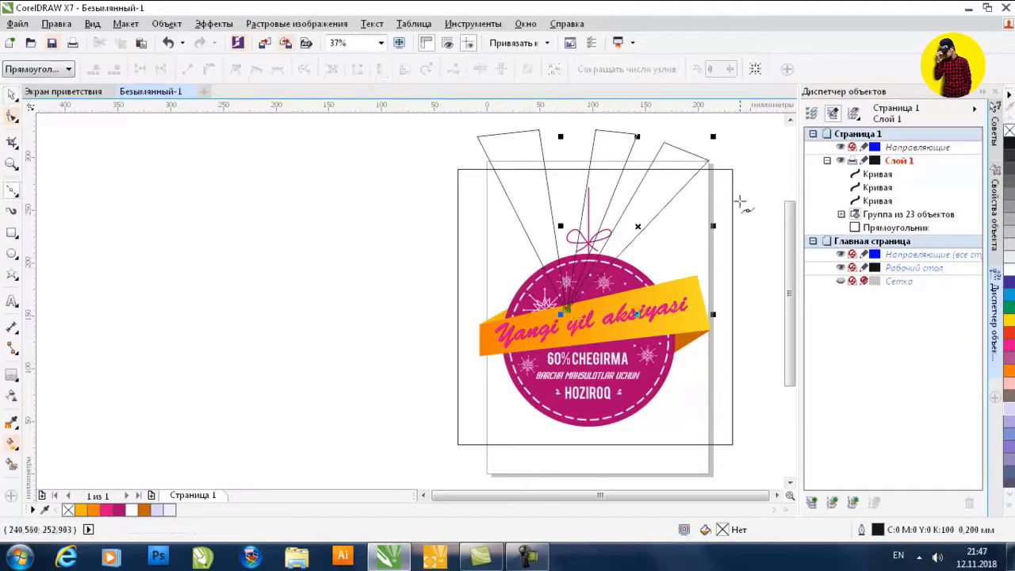
# Draw two further rays from the shared centre point out past the rectangle's right edge
pyautogui.click(741, 200)
pyautogui.hotkey('ctrl', 'z')
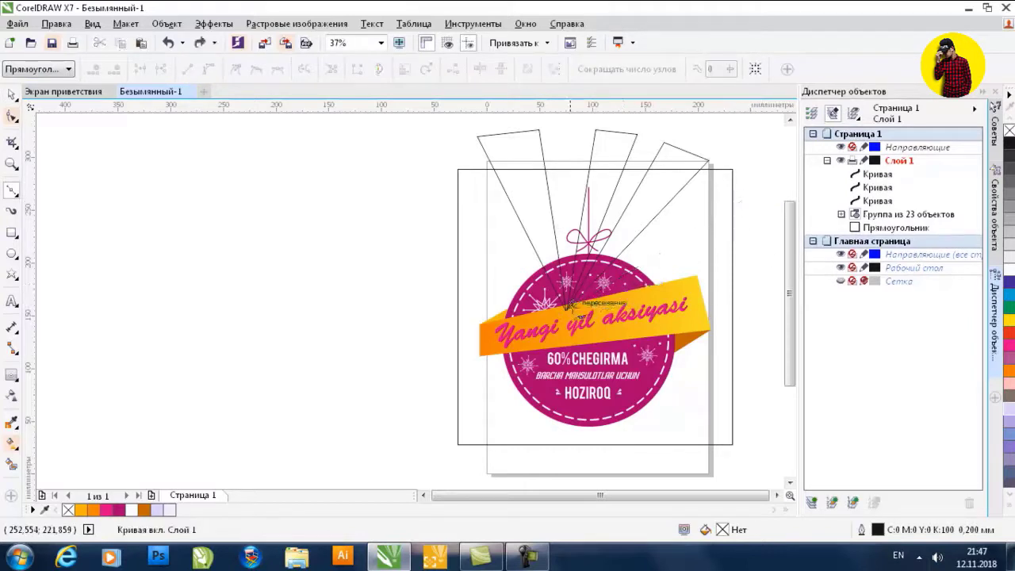
pyautogui.click(744, 196)
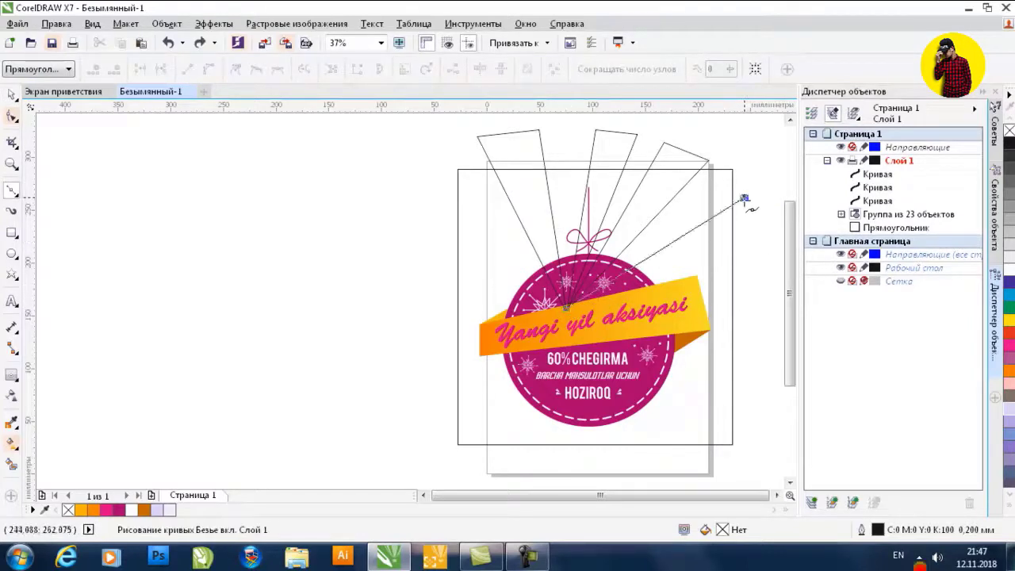
pyautogui.click(752, 244)
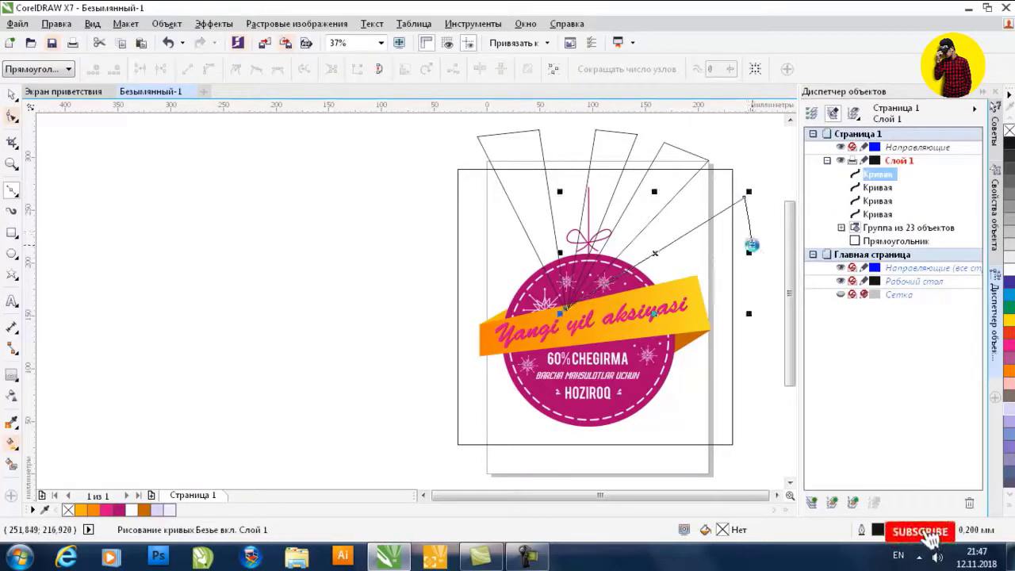
pyautogui.click(566, 308)
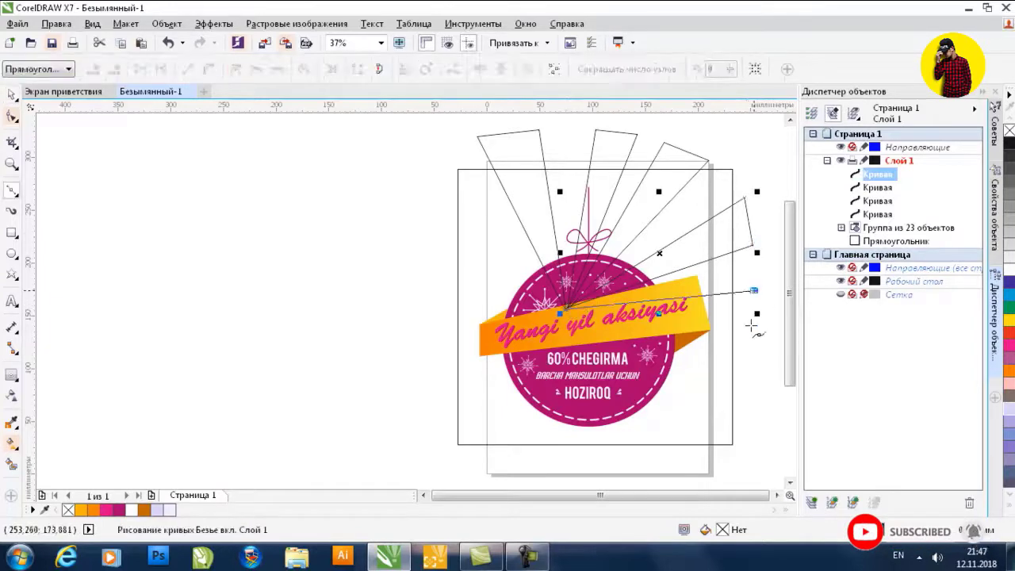
pyautogui.click(754, 290)
pyautogui.click(746, 342)
pyautogui.click(568, 309)
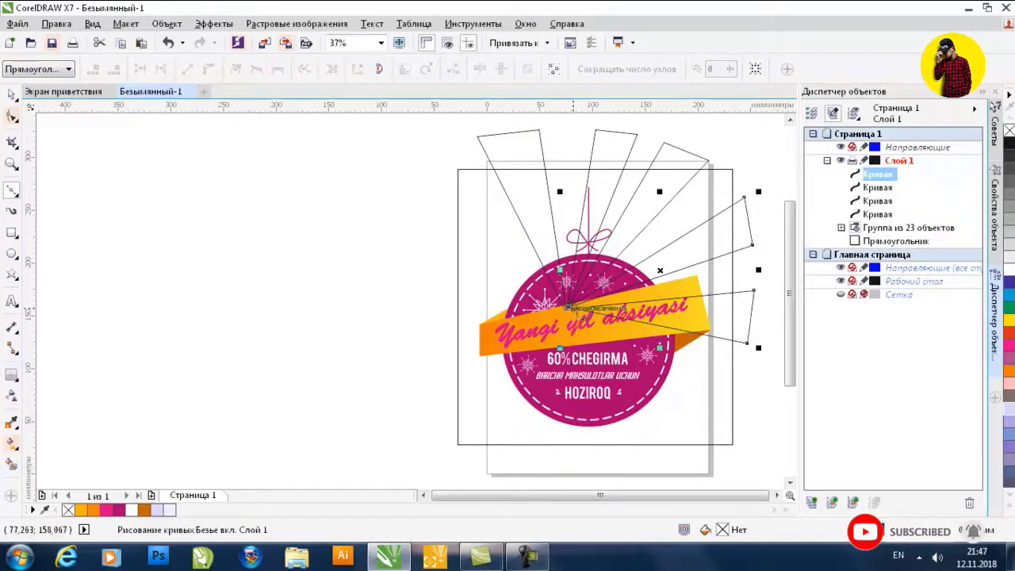
# Mirror a copy of the upper-right ray and the two right-side rays horizontally to the left
pyautogui.click(11, 94)
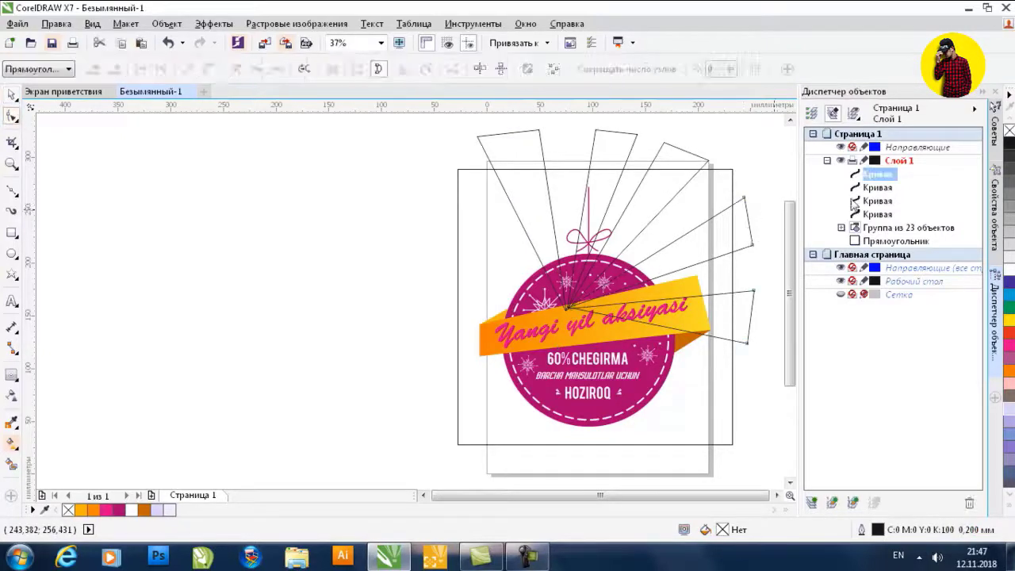
pyautogui.keyDown('shift'); pyautogui.click(862, 189); pyautogui.keyUp('shift')
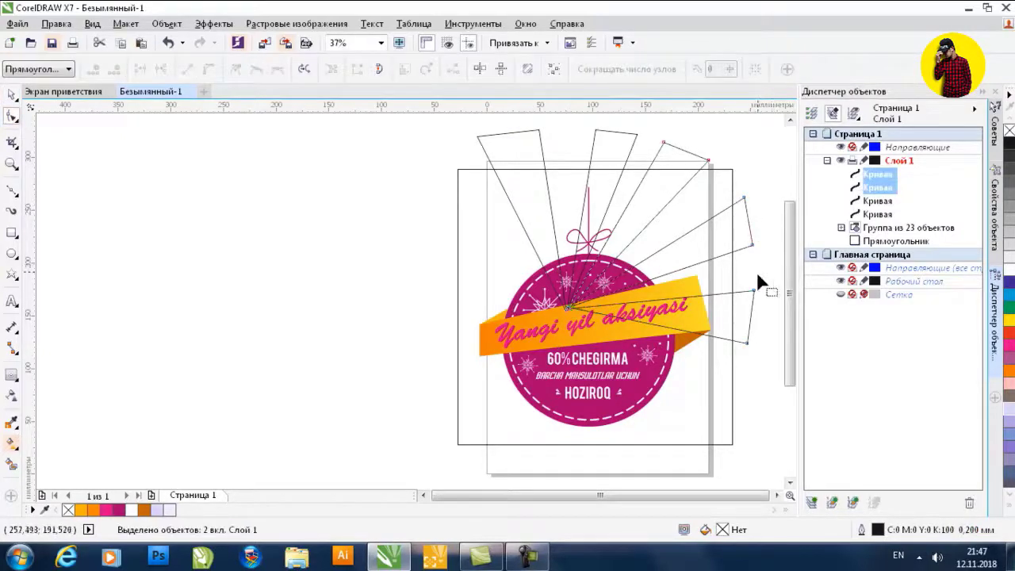
pyautogui.click(12, 95)
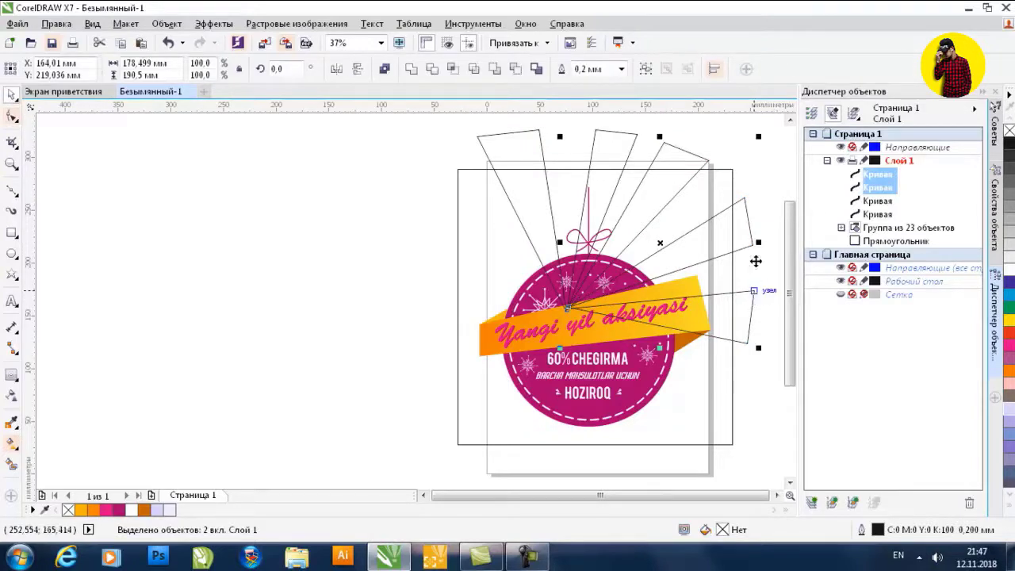
pyautogui.moveTo(759, 243); pyautogui.dragTo(367, 295)
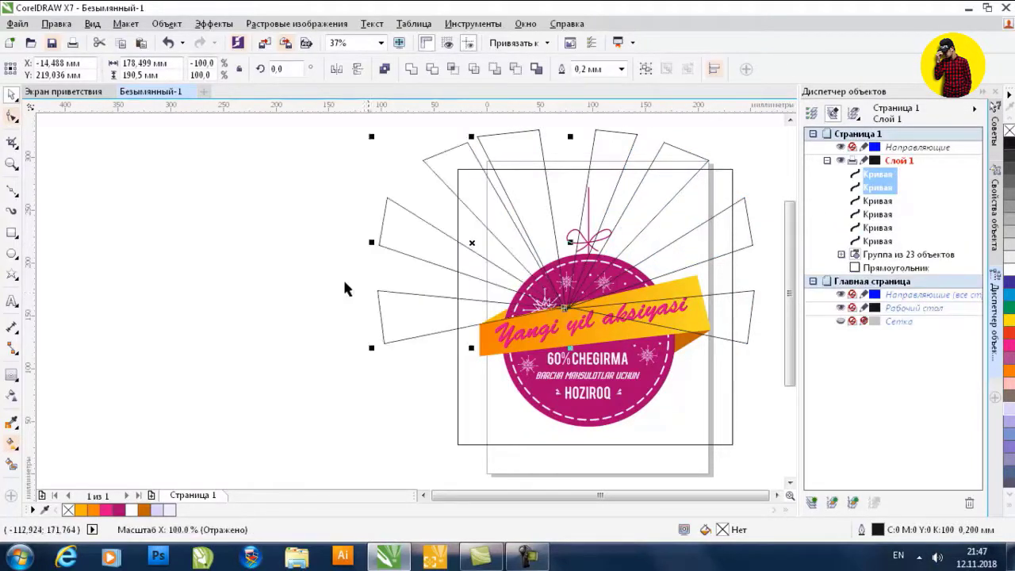
# Select all six ray curves together
pyautogui.click(448, 164)
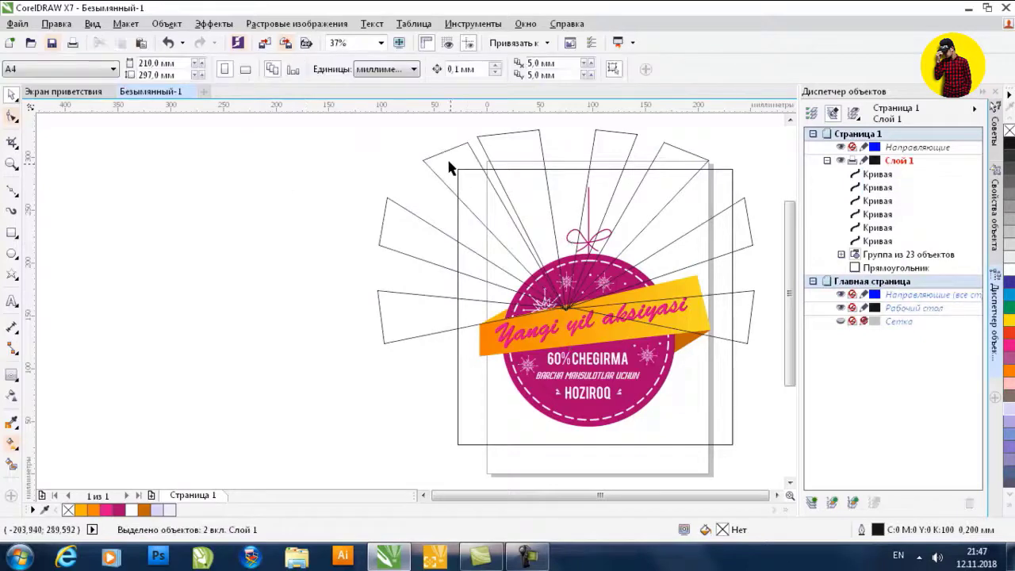
pyautogui.click(882, 242)
pyautogui.keyDown('shift'); pyautogui.click(878, 175); pyautogui.keyUp('shift')
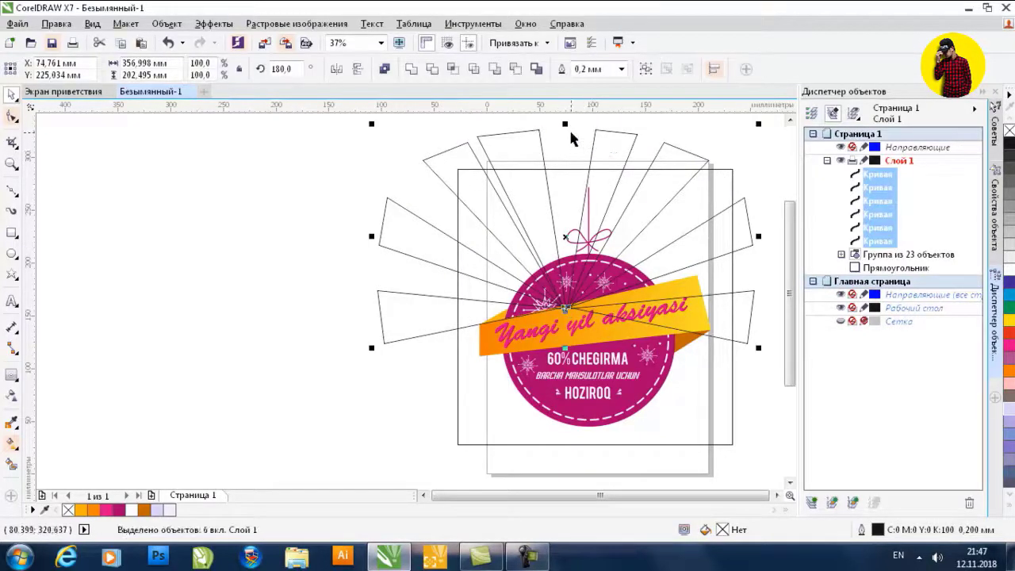
pyautogui.moveTo(566, 125); pyautogui.dragTo(566, 567)
pyautogui.moveTo(571, 445); pyautogui.dragTo(571, 446)
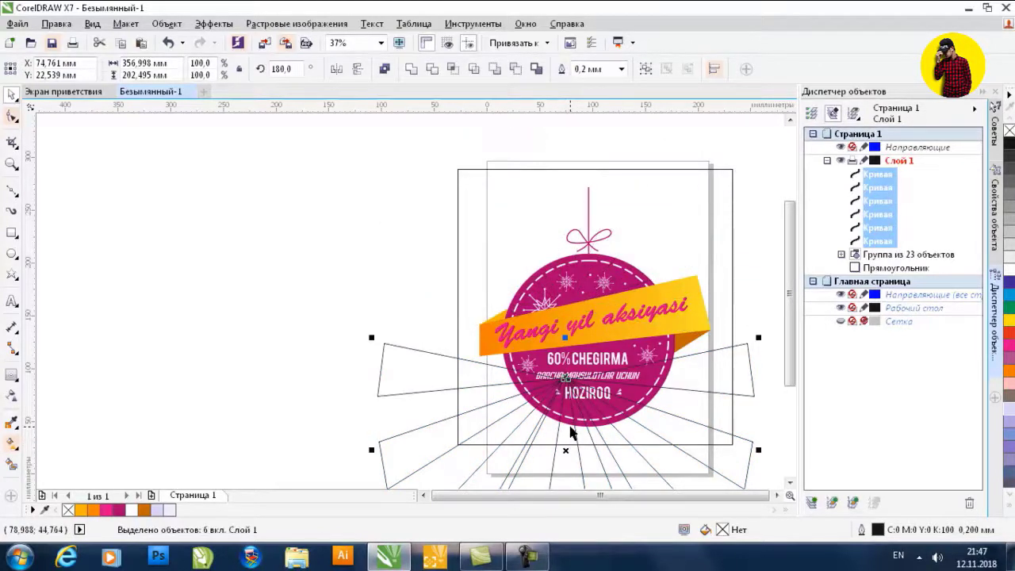
pyautogui.hotkey('ctrl', 'z')
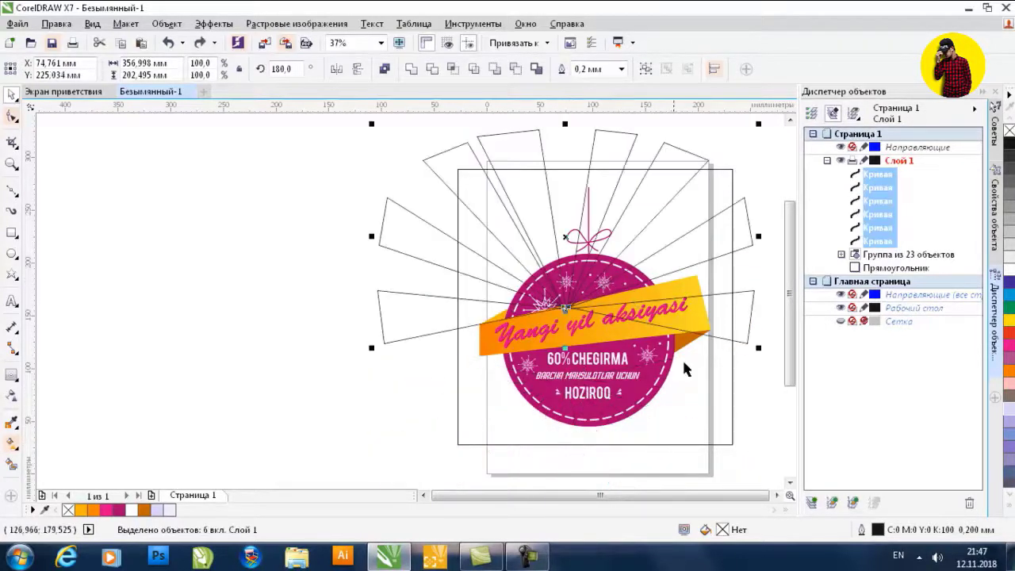
# Group the six ray curves and centre the group horizontally on the background rectangle
pyautogui.hotkey('ctrl', 'g')
pyautogui.keyDown('shift'); pyautogui.click(732, 376); pyautogui.keyUp('shift')
pyautogui.press('c')
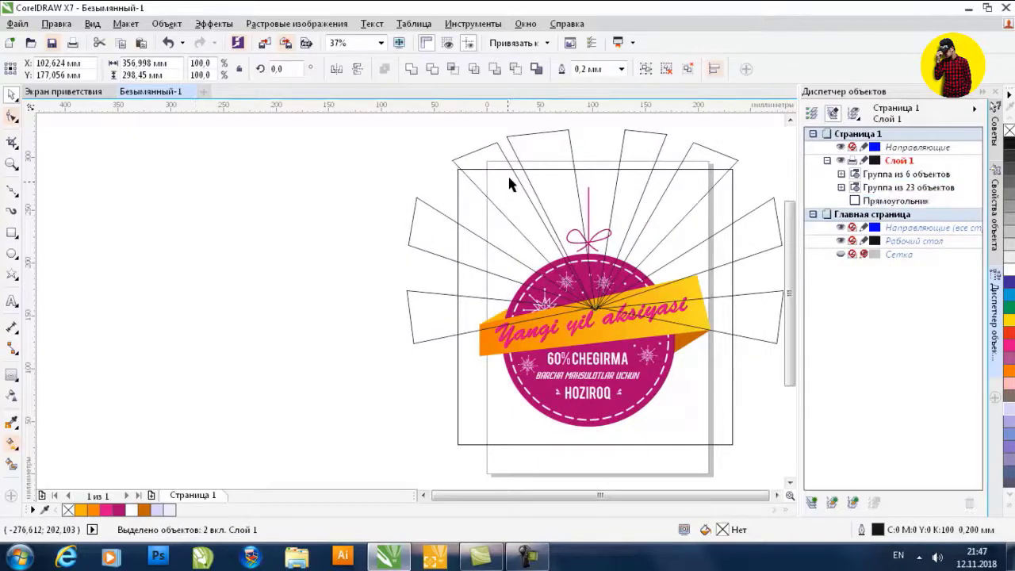
# Mirror a copy of the ray group vertically downward and ungroup the mirrored copy
pyautogui.click(562, 170)
pyautogui.moveTo(561, 170); pyautogui.dragTo(589, 334)
pyautogui.scroll(-2, 587, 199)
pyautogui.scroll(2, 623, 275)
pyautogui.hotkey('ctrl', 'u')
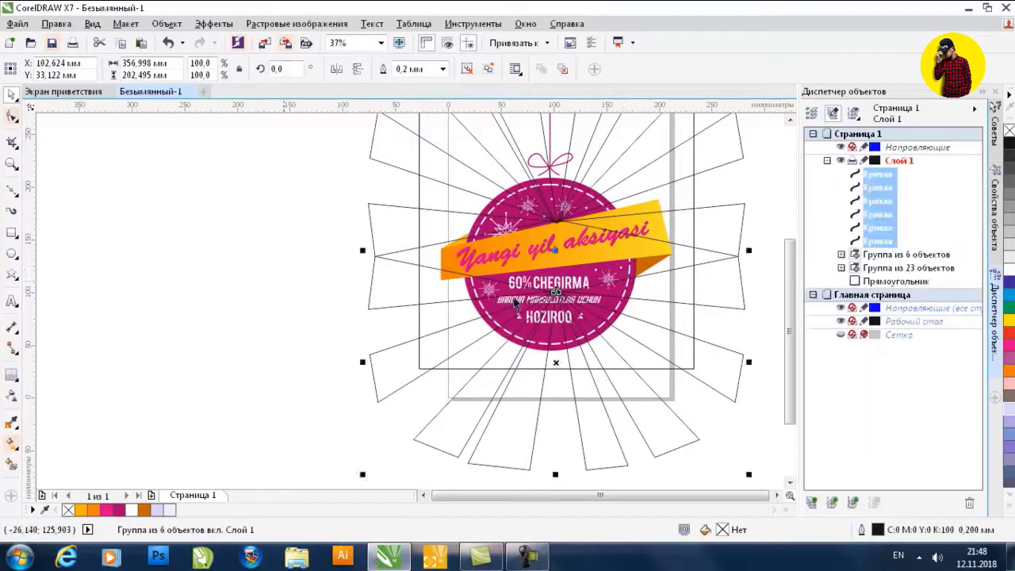
# Delete the right-side and left-side ray curves from the mirrored lower set
pyautogui.click(737, 289)
pyautogui.click(720, 296)
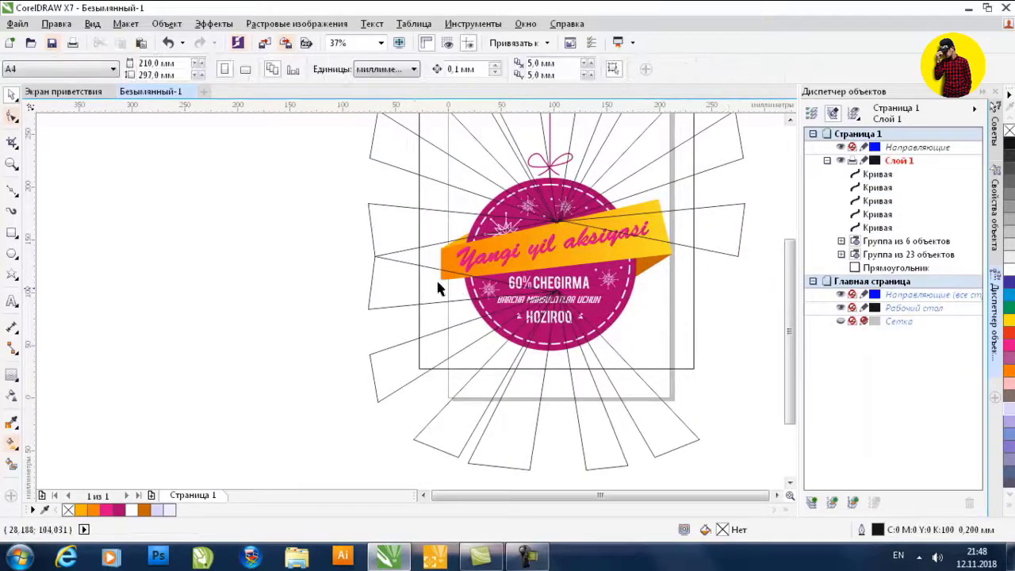
pyautogui.click(374, 282)
pyautogui.press('Delete')
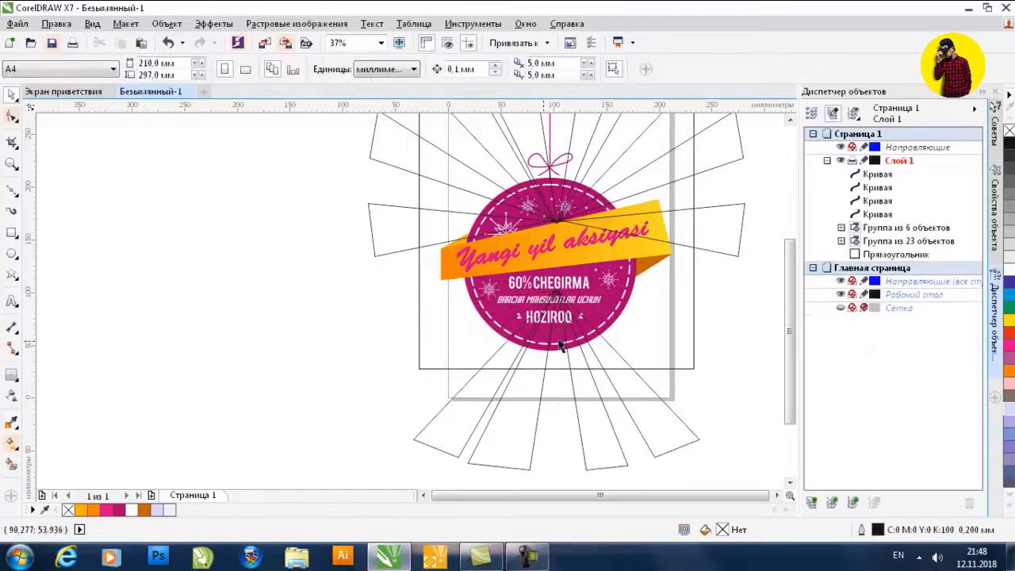
# Copy the lower-right ray, rotate the copy to about 17.9° and place it beside the original
pyautogui.click(615, 367)
pyautogui.moveTo(649, 392); pyautogui.dragTo(715, 393)
pyautogui.moveTo(746, 260); pyautogui.dragTo(706, 268)
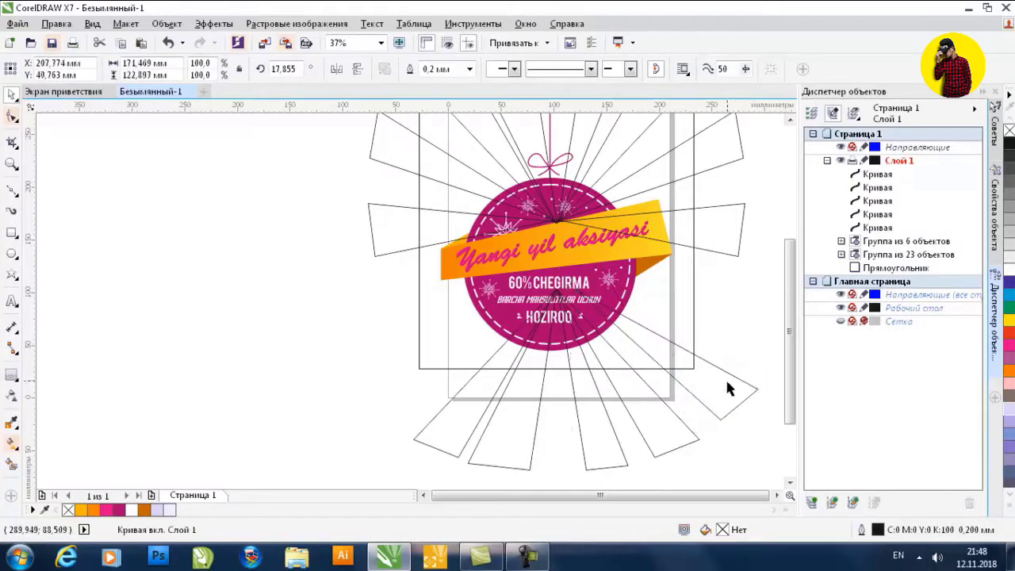
pyautogui.moveTo(727, 390)
pyautogui.mouseDown()
pyautogui.moveTo(709, 370)
pyautogui.moveTo(708, 383)
pyautogui.mouseUp()
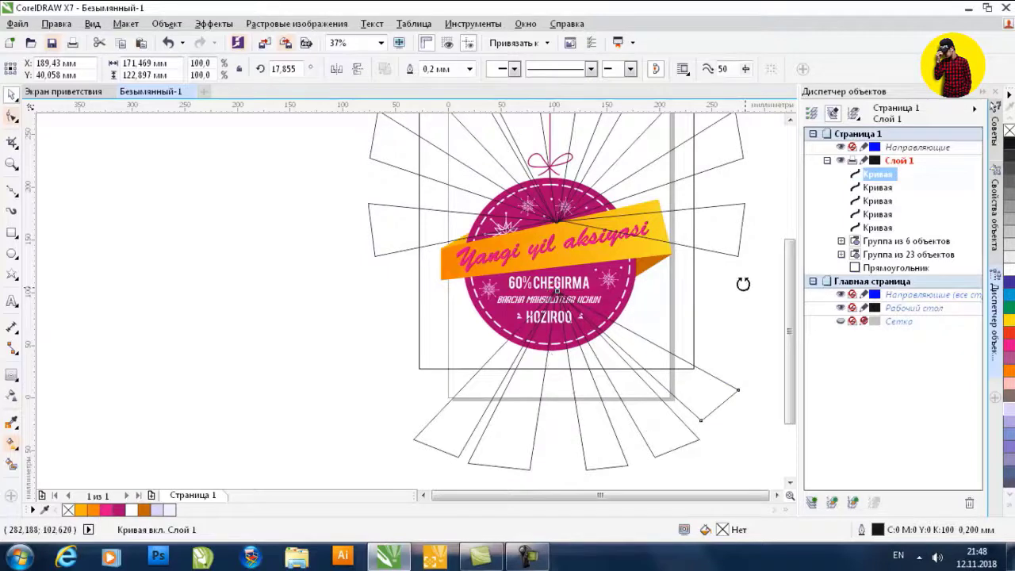
# Turn the lower-right ray slightly further, place a copy above it and rotate the copy to about 37.8°
pyautogui.moveTo(743, 283); pyautogui.dragTo(741, 277)
pyautogui.moveTo(723, 376); pyautogui.dragTo(736, 339)
pyautogui.rightClick(736, 340)
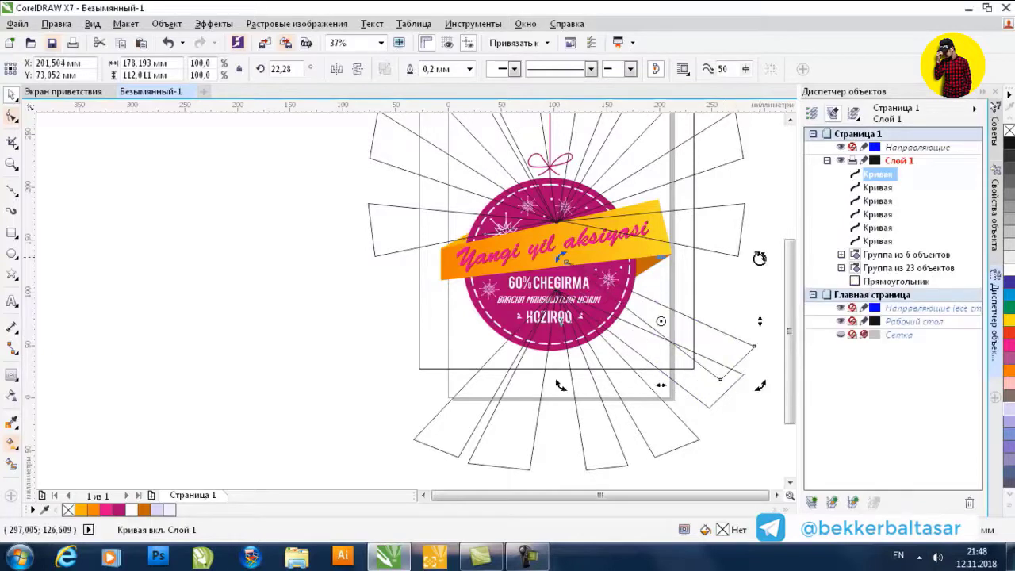
pyautogui.moveTo(762, 257); pyautogui.dragTo(762, 283)
pyautogui.click(733, 284)
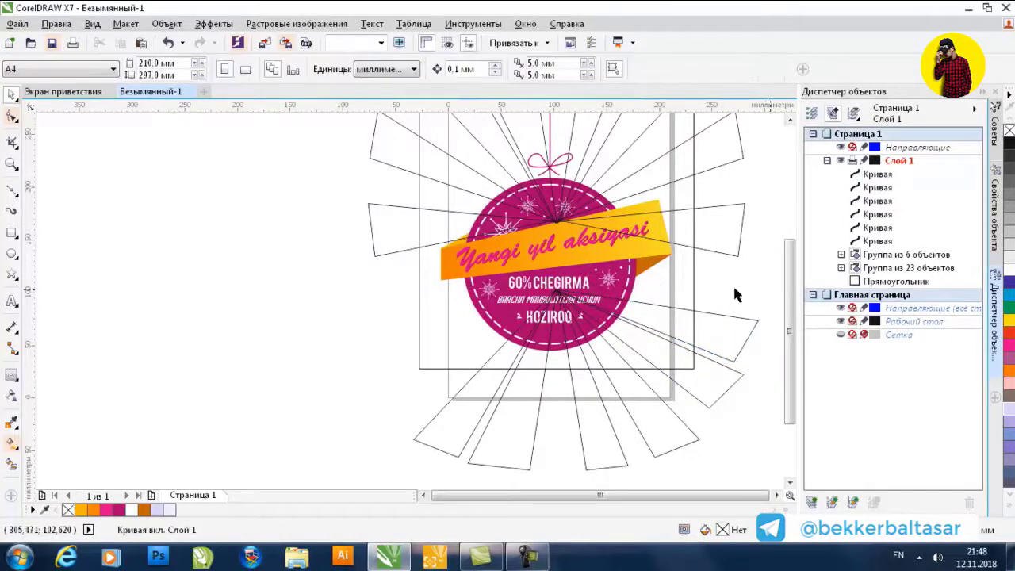
pyautogui.click(699, 320)
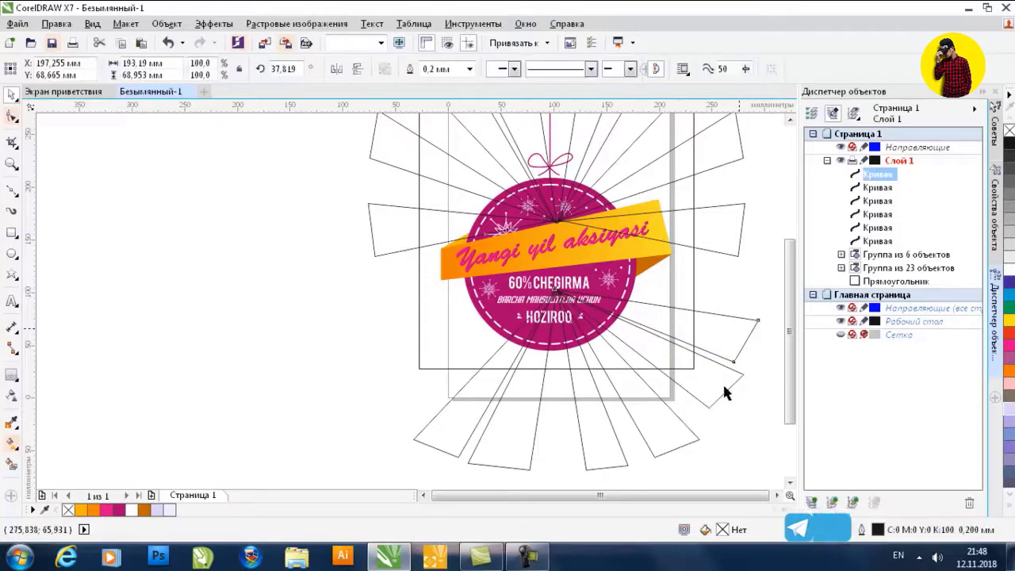
# Group the six lower rays, move the group up to the centre of the upper rays and rotate it to about 346°
pyautogui.keyDown('shift'); pyautogui.click(856, 242); pyautogui.keyUp('shift')
pyautogui.hotkey('ctrl', 'g')
pyautogui.moveTo(593, 264); pyautogui.dragTo(586, 197)
pyautogui.moveTo(758, 227); pyautogui.dragTo(733, 278)
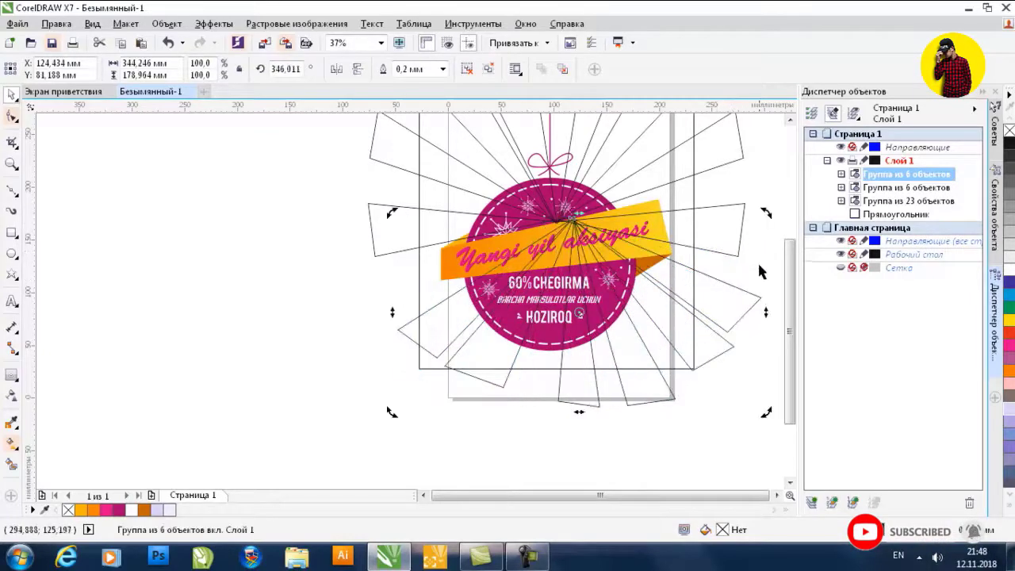
# Centre the lower ray group horizontally with the upper ray group and rotate it to about 342°
pyautogui.click(682, 272)
pyautogui.click(677, 271)
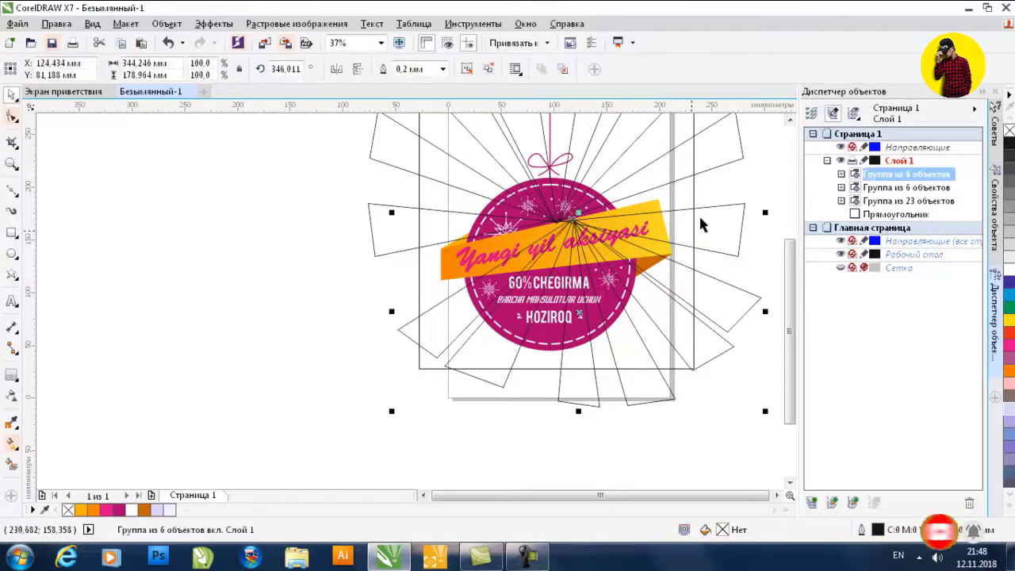
pyautogui.keyDown('shift'); pyautogui.click(701, 216); pyautogui.keyUp('shift')
pyautogui.press('c')
pyautogui.click(675, 252)
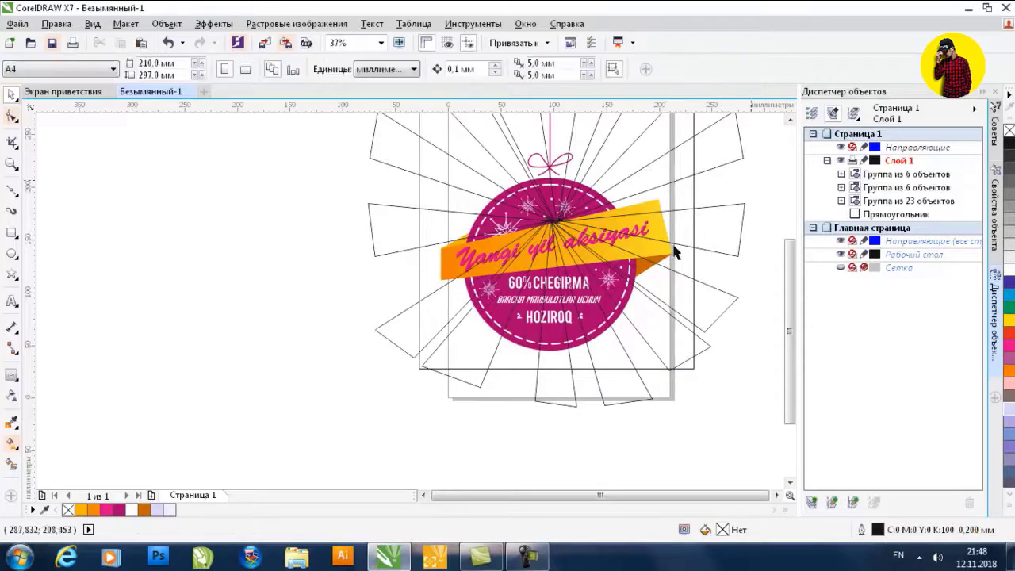
pyautogui.click(666, 291)
pyautogui.moveTo(740, 213); pyautogui.dragTo(743, 241)
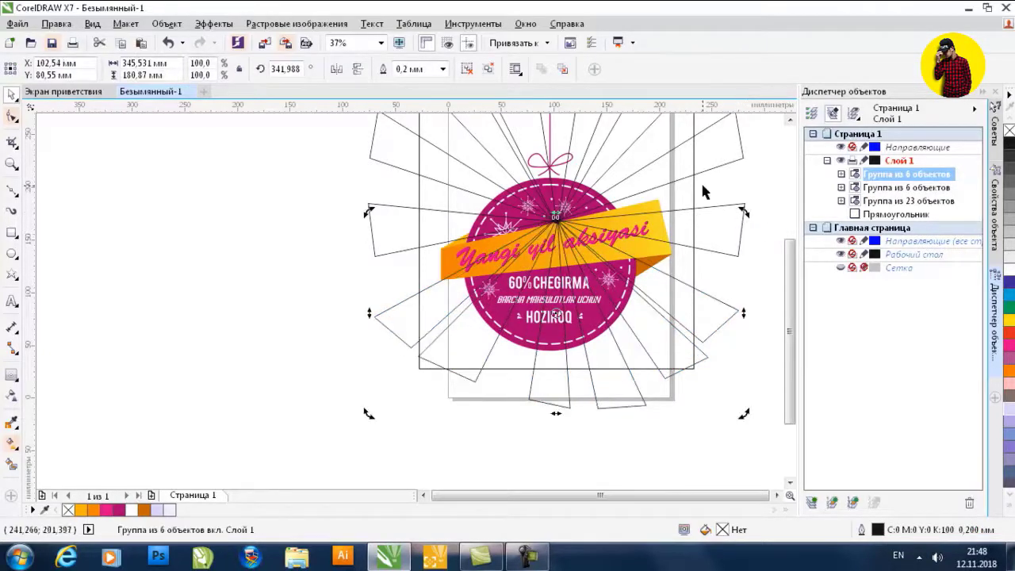
# Group both ray groups, intersect them with the background rectangle and delete the original rays extending beyond it
pyautogui.keyDown('shift'); pyautogui.click(663, 212); pyautogui.keyUp('shift')
pyautogui.scroll(-2, 663, 212)
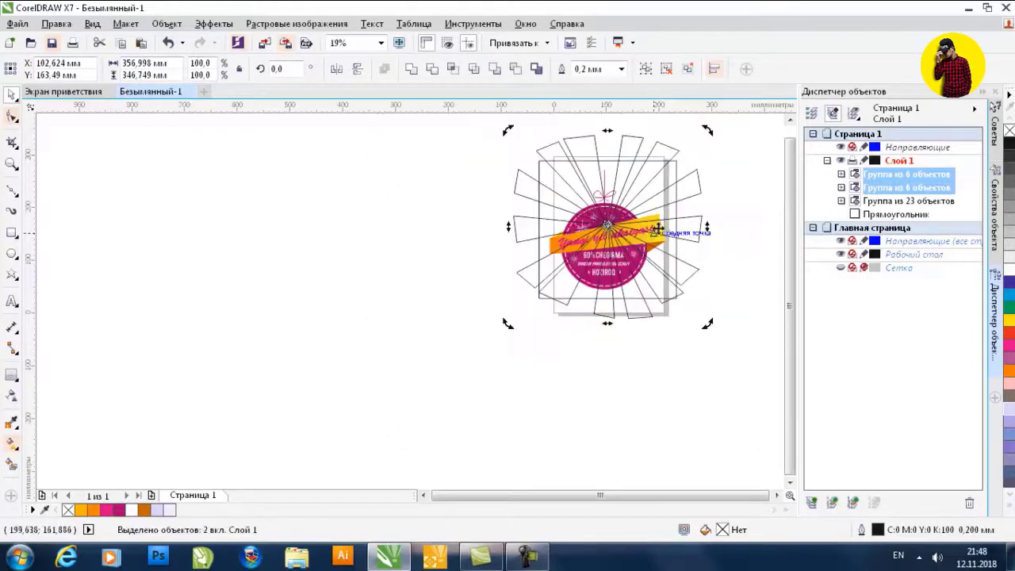
pyautogui.hotkey('ctrl', 'g')
pyautogui.keyDown('shift'); pyautogui.click(672, 176); pyautogui.keyUp('shift')
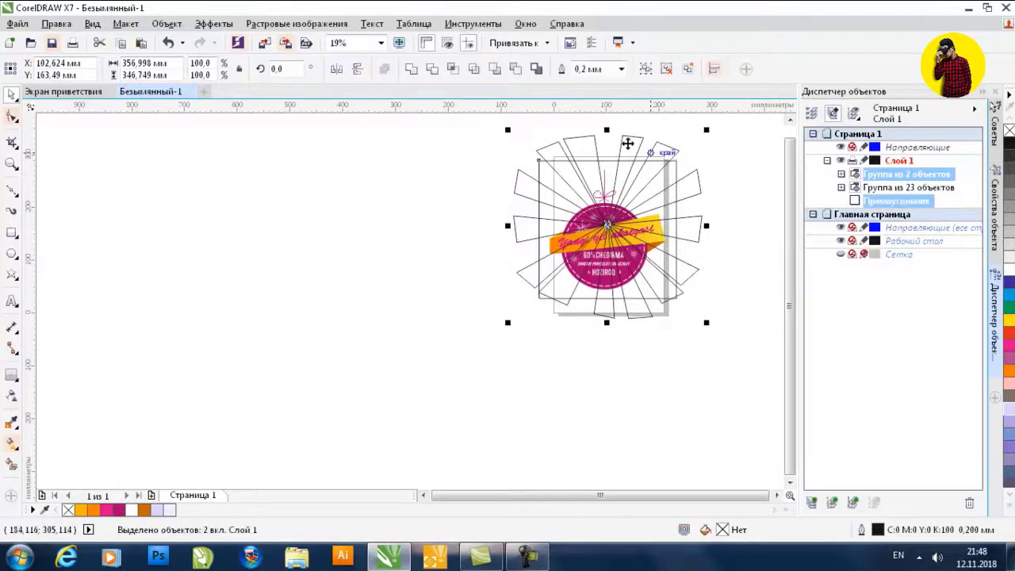
pyautogui.click(452, 69)
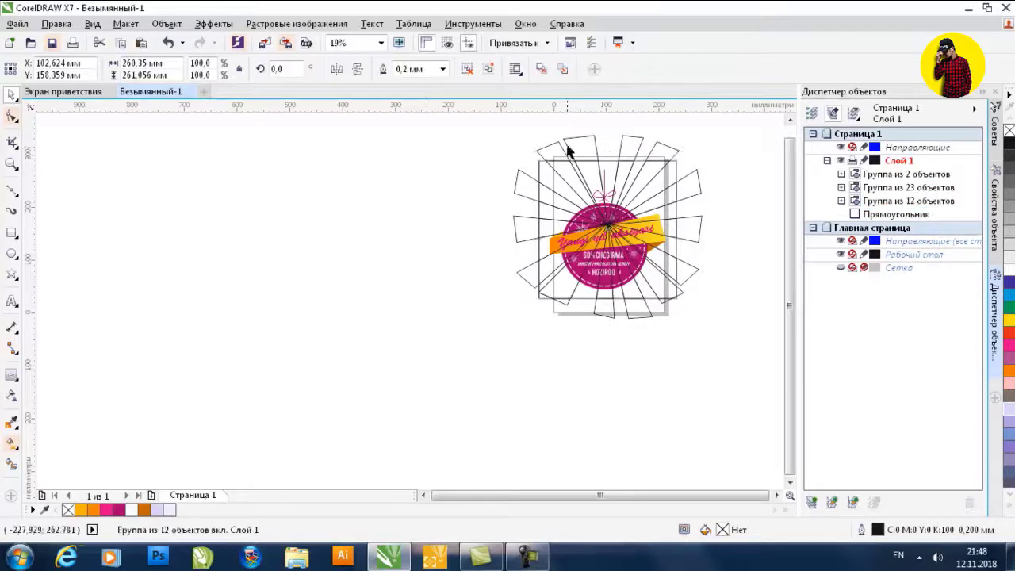
pyautogui.press('Delete')
# Fill the clipped ray group white and the background rectangle with 10% black
pyautogui.scroll(3, 593, 159)
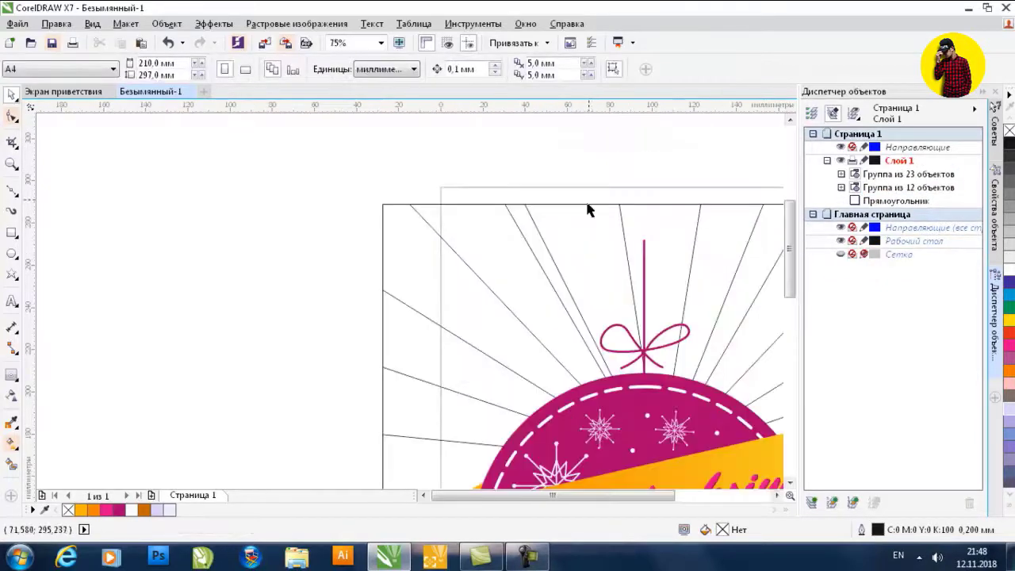
pyautogui.click(591, 226)
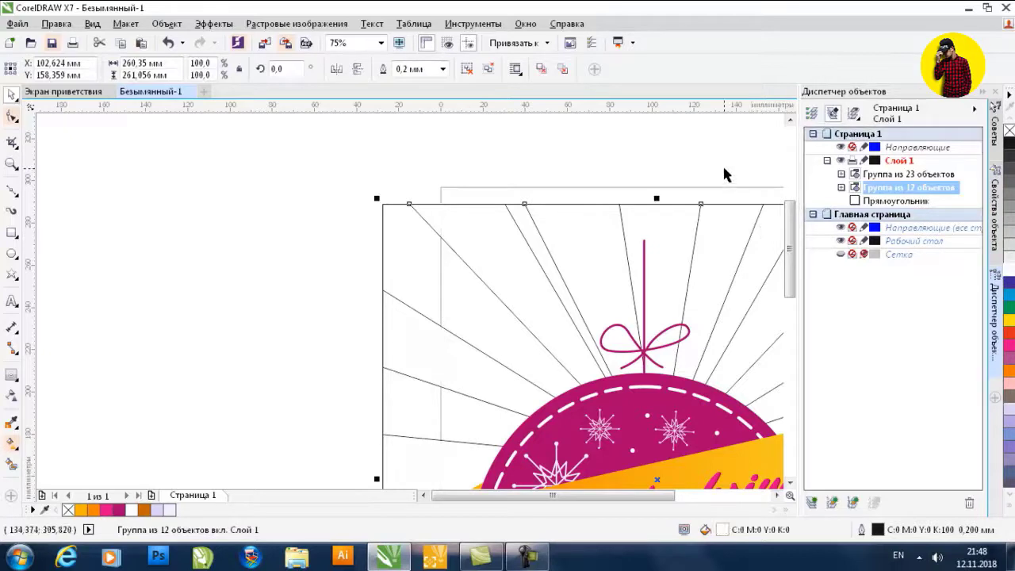
pyautogui.click(684, 204)
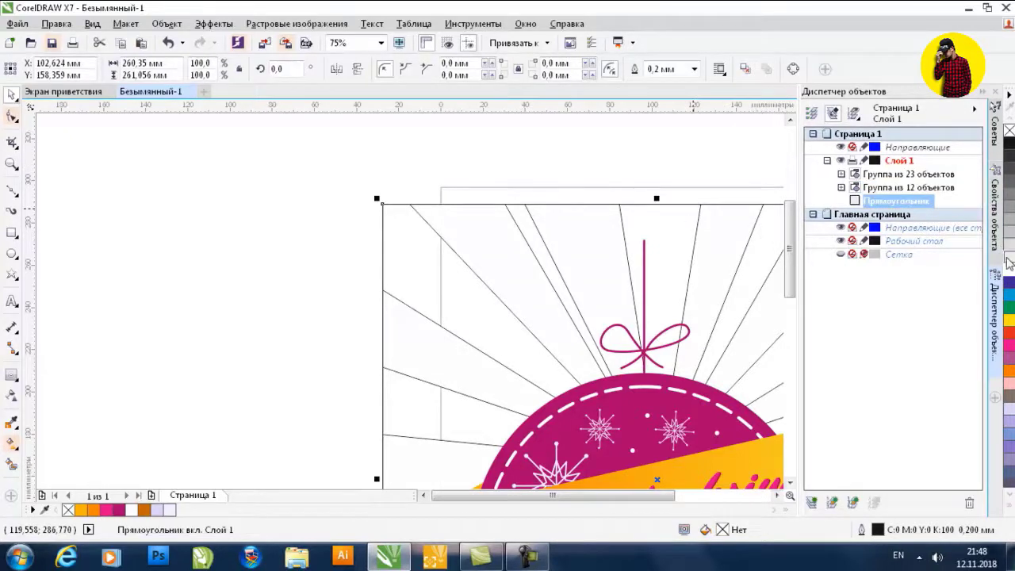
pyautogui.click(1009, 262)
# Remove the outlines from the rays and background rectangle and enlarge both about their centre to 140.5%
pyautogui.scroll(-1, 544, 193)
pyautogui.keyDown('shift'); pyautogui.click(568, 217); pyautogui.keyUp('shift')
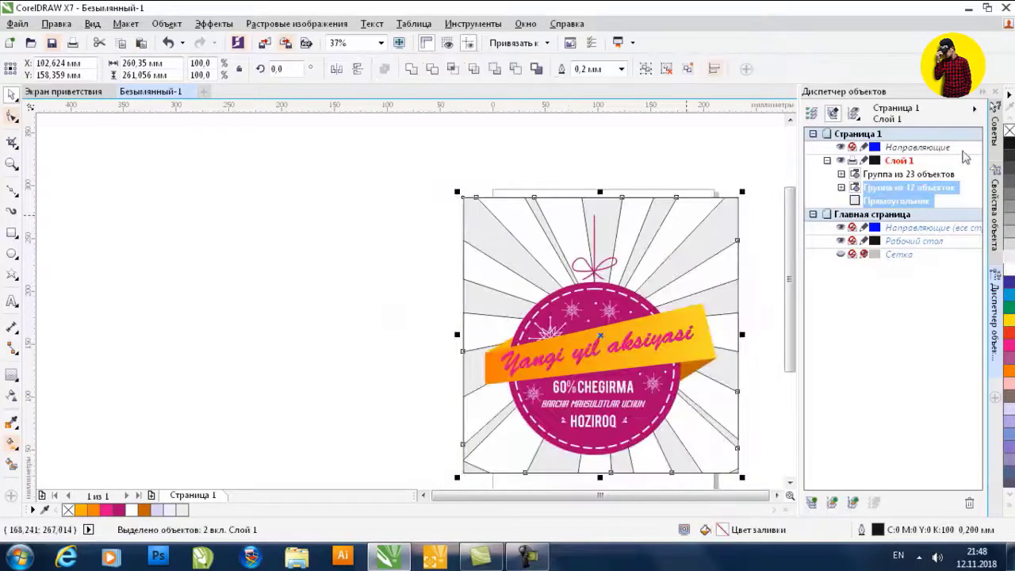
pyautogui.rightClick(1009, 130)
pyautogui.scroll(-1, 719, 238)
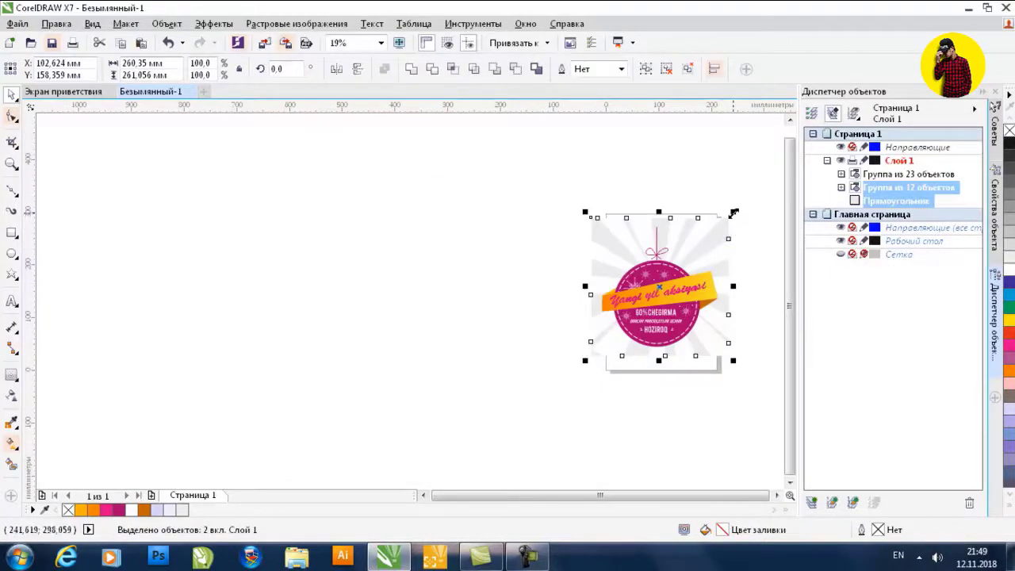
pyautogui.moveTo(735, 213); pyautogui.dragTo(768, 190)
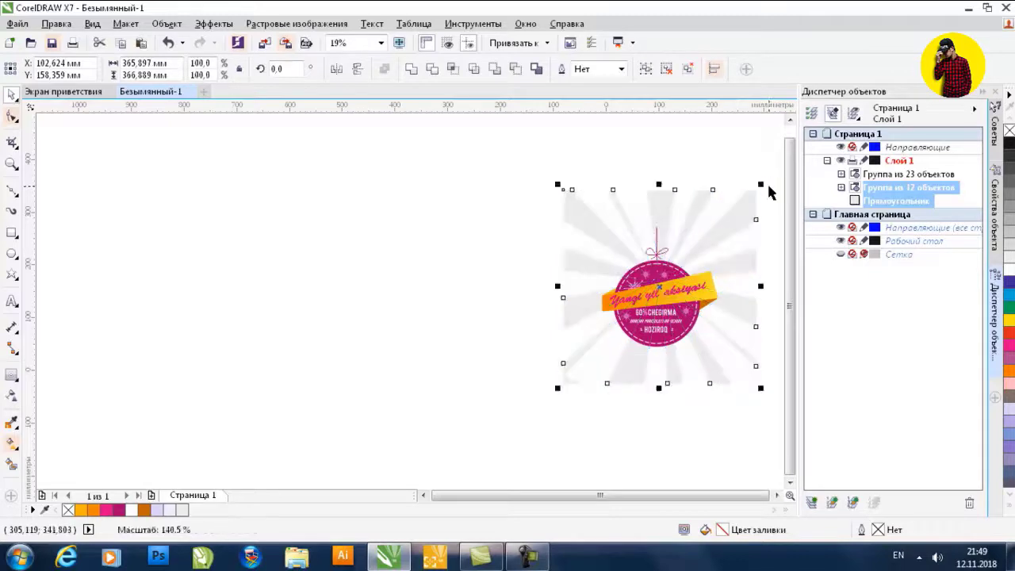
pyautogui.click(476, 229)
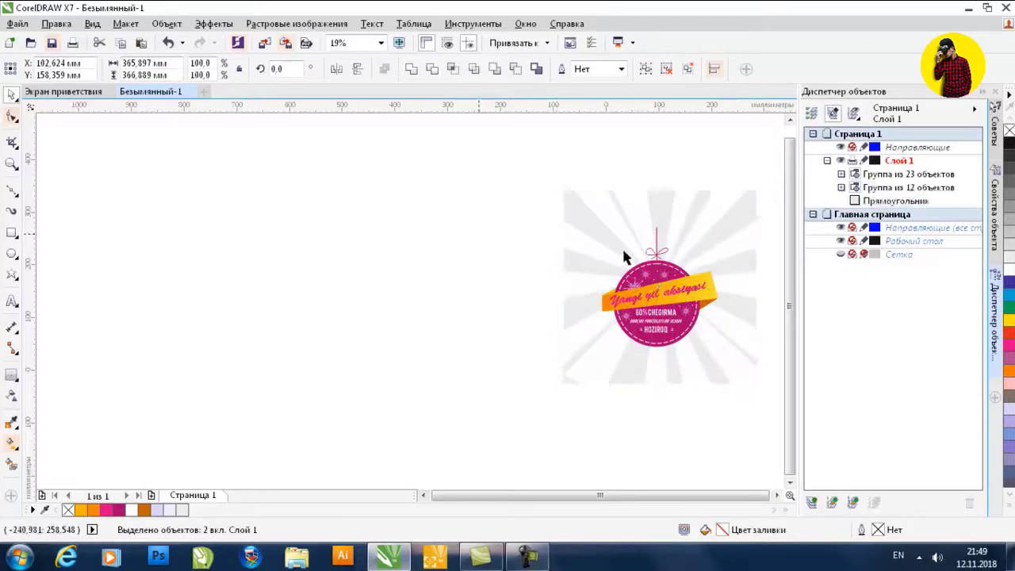
# Apply a uniform transparency of 15 to the white ray group
pyautogui.click(723, 232)
pyautogui.scroll(1, 723, 233)
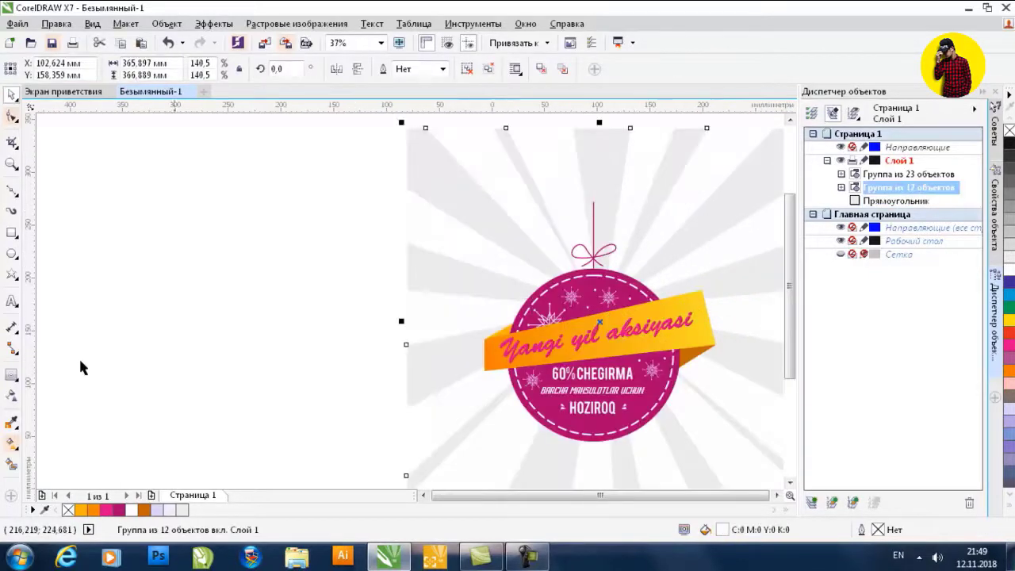
pyautogui.click(14, 399)
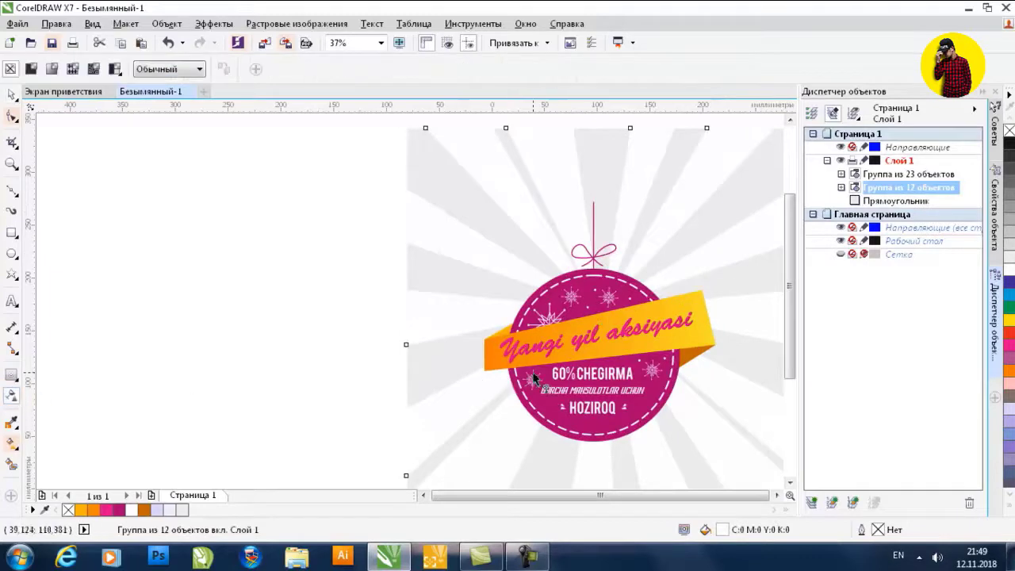
pyautogui.scroll(-1, 535, 374)
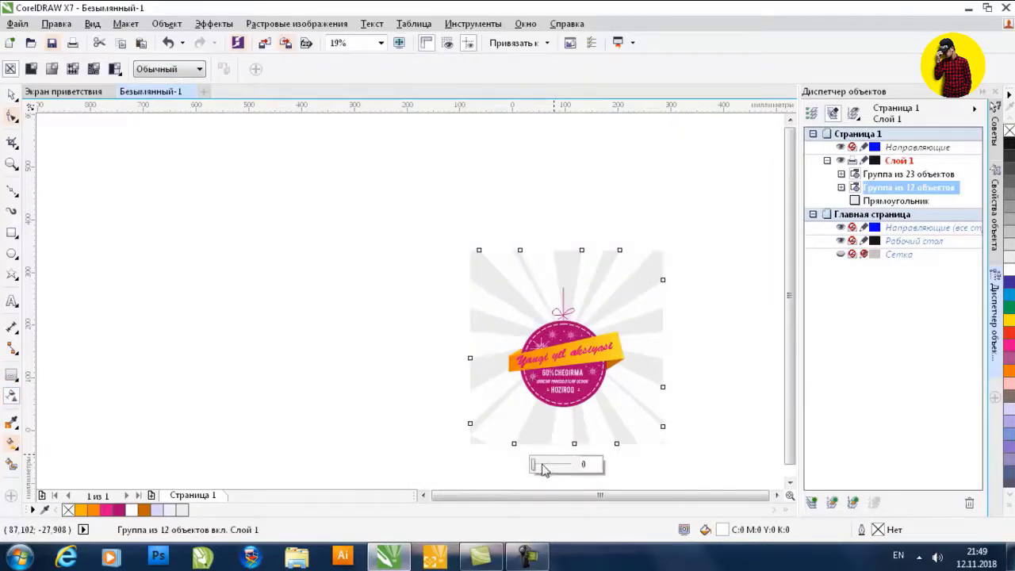
pyautogui.moveTo(534, 470); pyautogui.dragTo(539, 471)
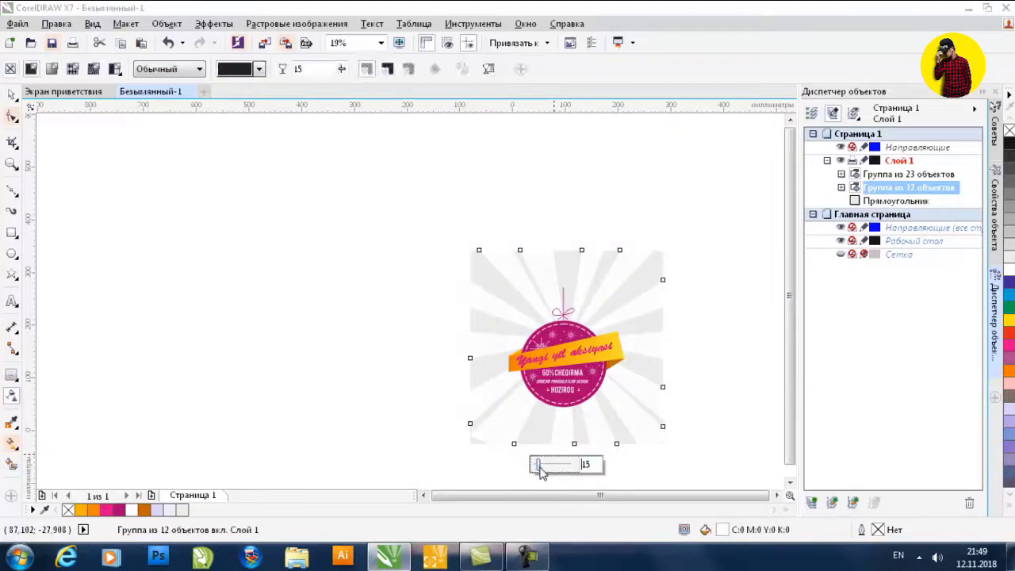
pyautogui.click(12, 94)
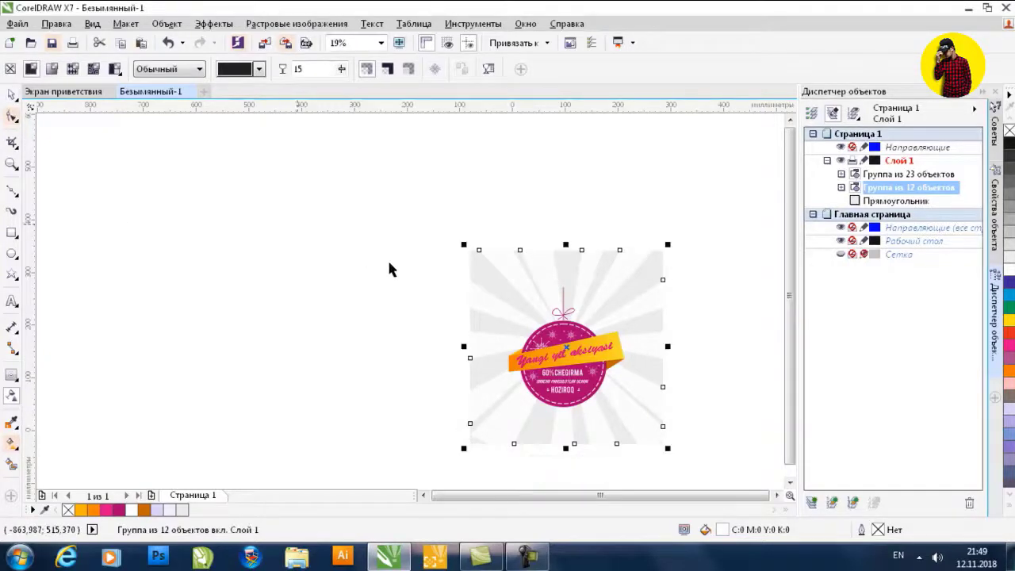
pyautogui.click(361, 249)
# Enlarge the ray group about its centre to about 414 mm wide and intersect it with the background rectangle
pyautogui.click(643, 252)
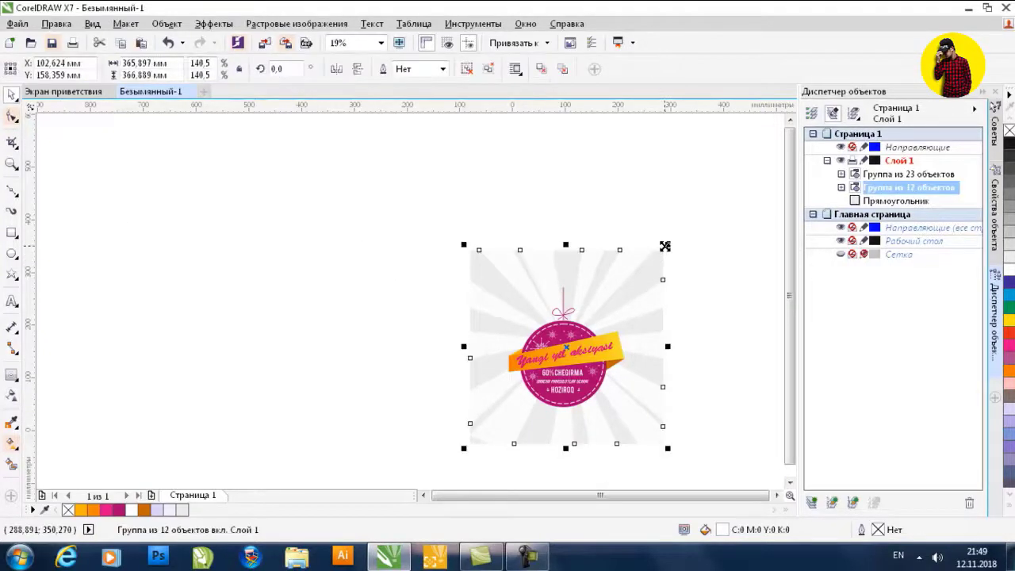
pyautogui.moveTo(667, 244); pyautogui.dragTo(681, 232)
pyautogui.keyDown('shift'); pyautogui.click(647, 282); pyautogui.keyUp('shift')
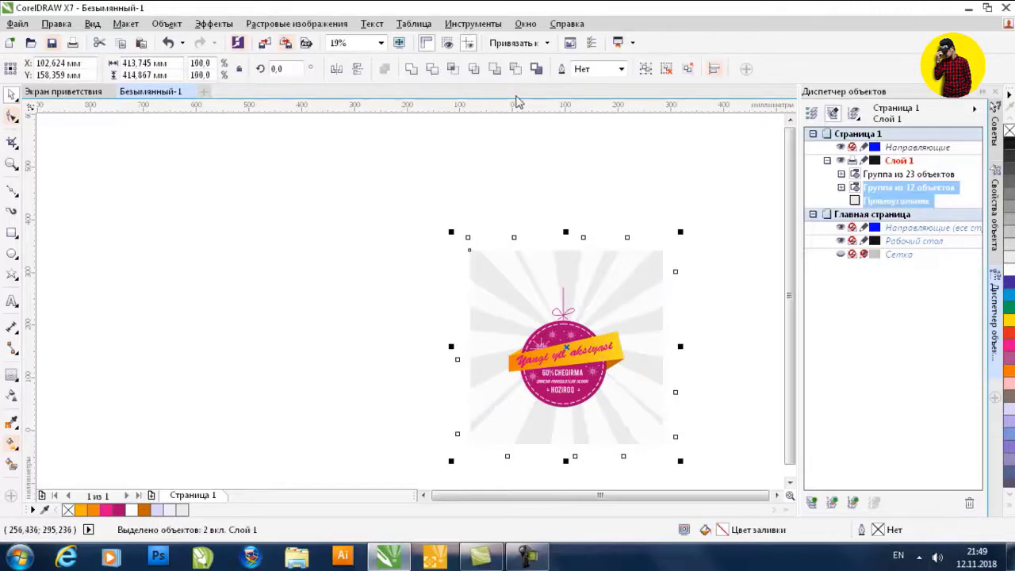
pyautogui.click(455, 69)
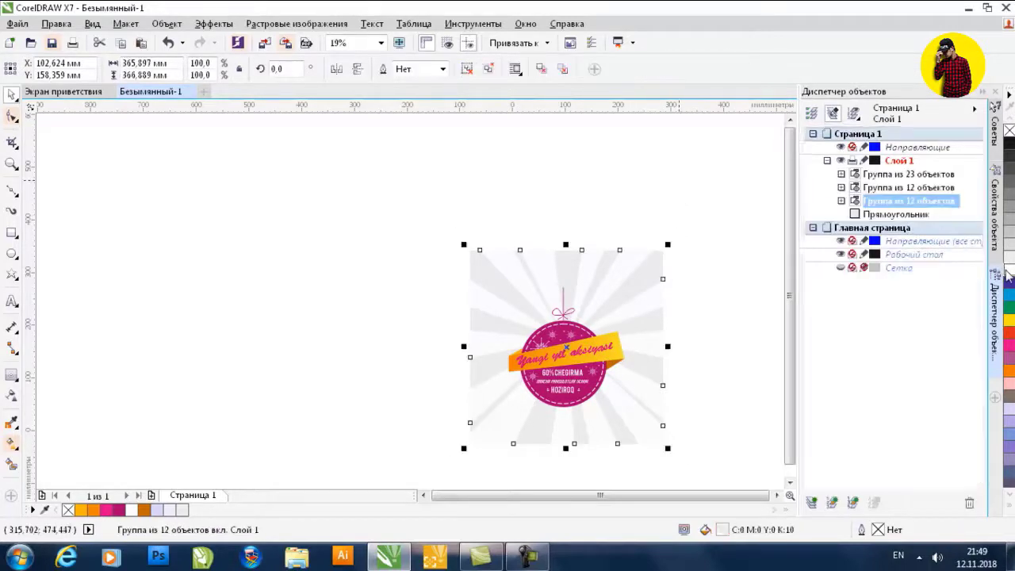
# Fill the newly clipped rays white and delete the oversized ray group
pyautogui.click(640, 240)
pyautogui.click(644, 235)
pyautogui.press('Delete')
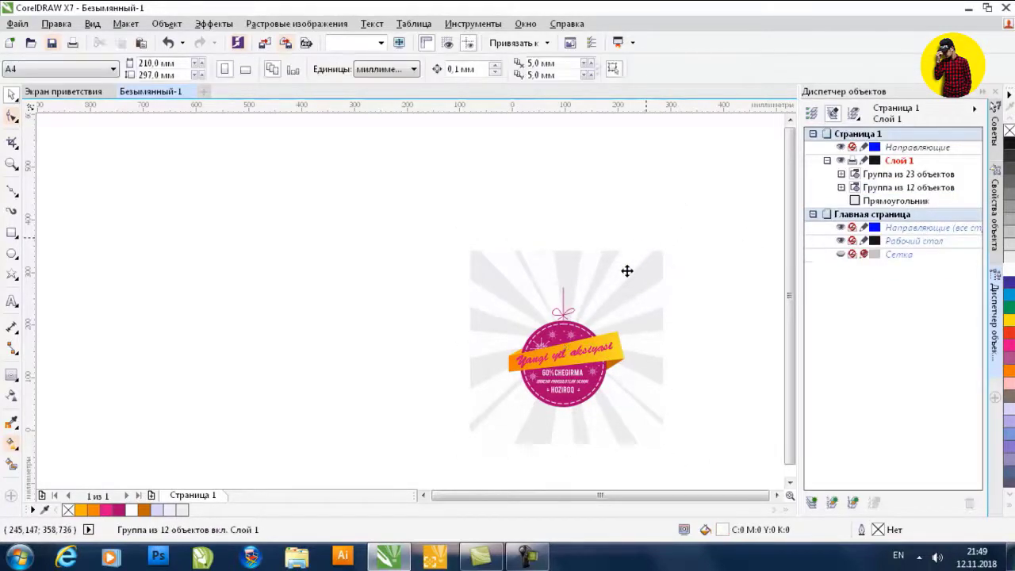
# Apply a uniform transparency of about 44 to the newly clipped white ray group
pyautogui.click(607, 296)
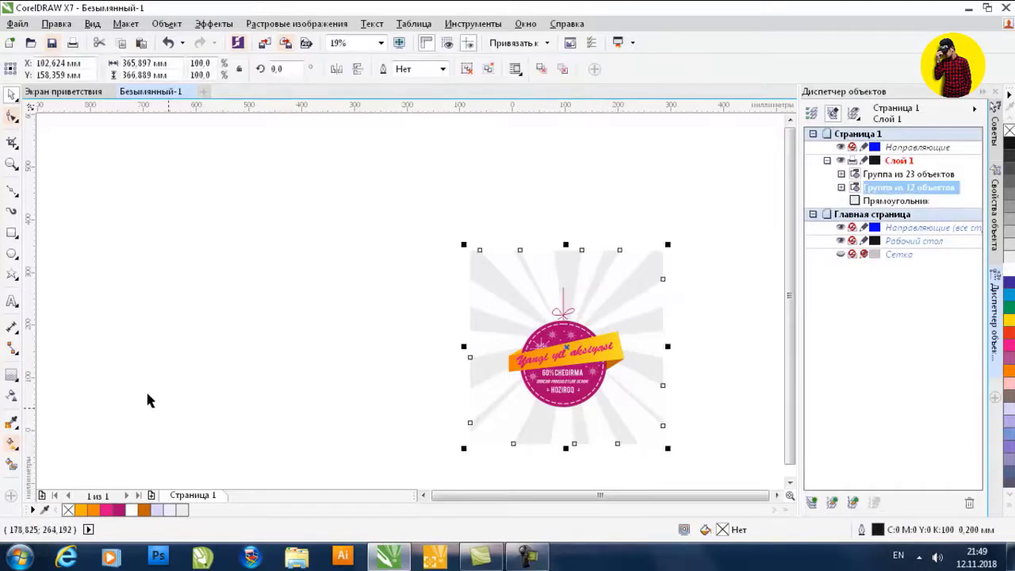
pyautogui.click(12, 396)
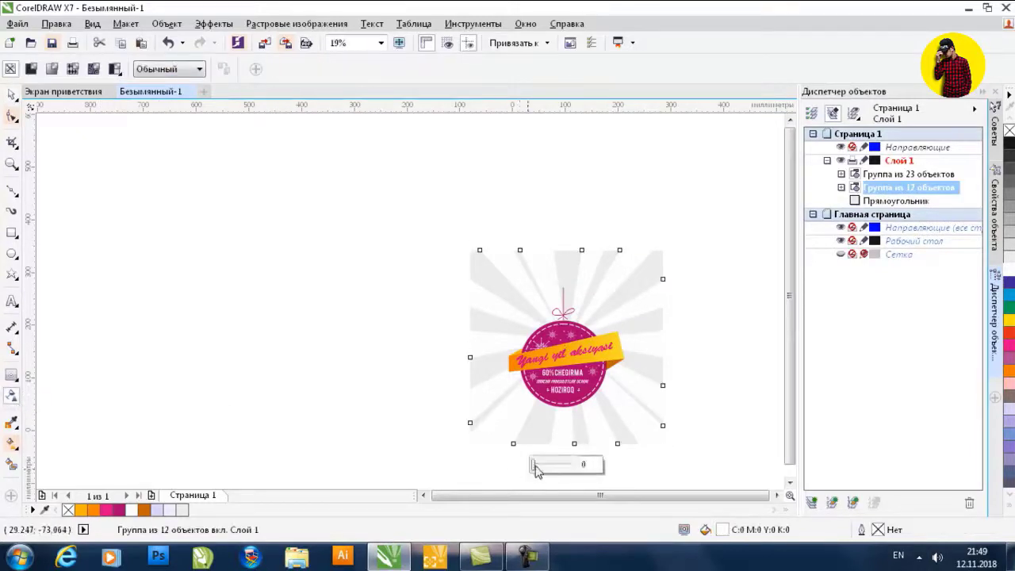
pyautogui.moveTo(535, 465); pyautogui.dragTo(552, 472)
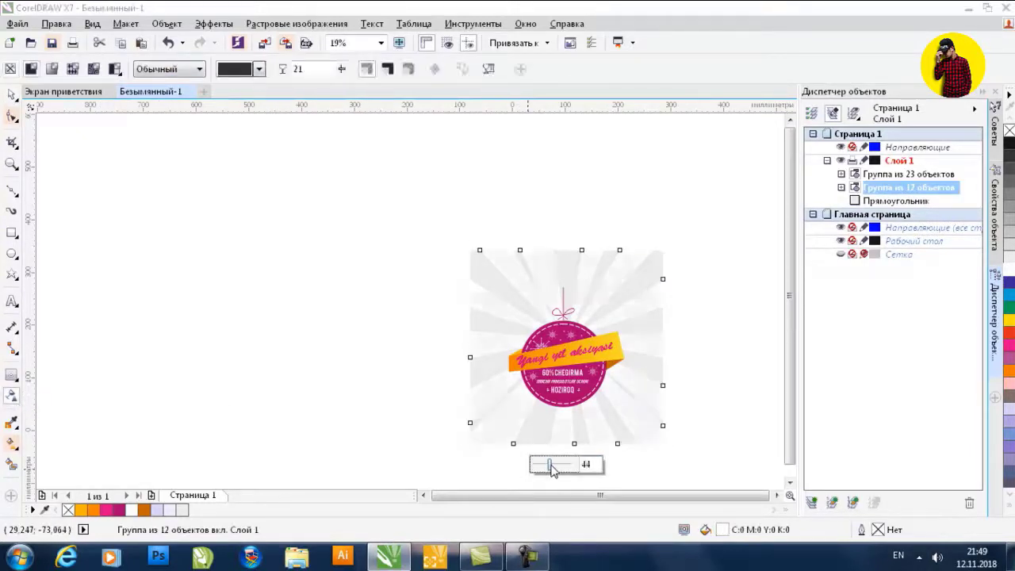
pyautogui.click(12, 95)
pyautogui.press('Escape')
# Ungroup the ornament badge into its separate objects
pyautogui.scroll(2, 581, 291)
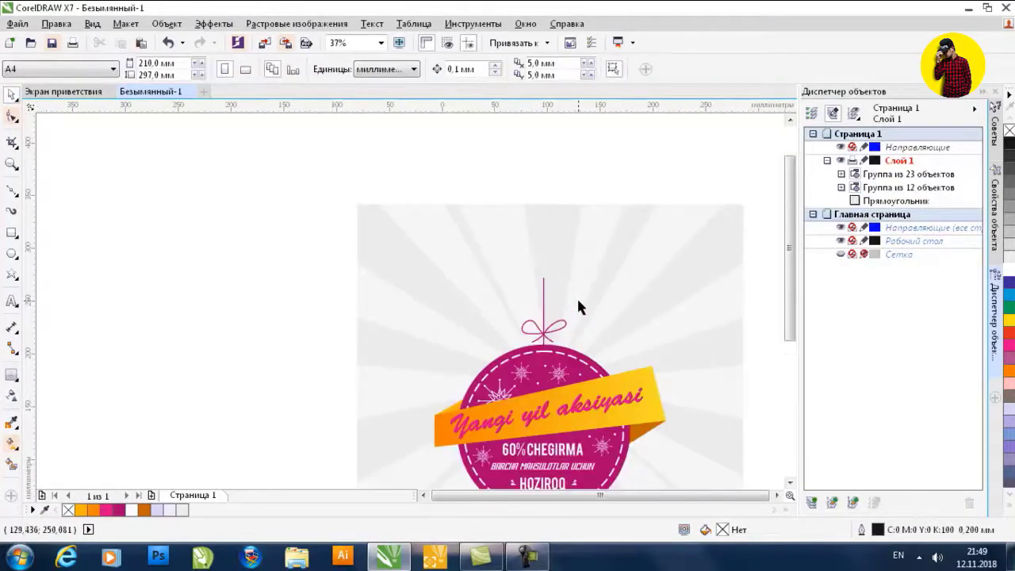
pyautogui.scroll(-2, 578, 306)
pyautogui.scroll(3, 577, 392)
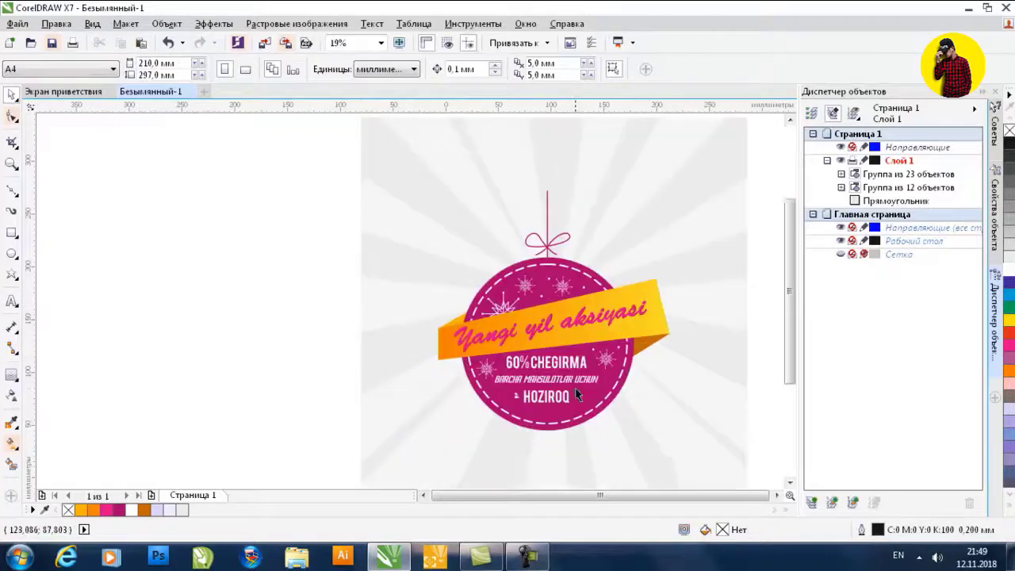
pyautogui.scroll(1, 585, 384)
pyautogui.click(581, 366)
pyautogui.scroll(-2, 570, 353)
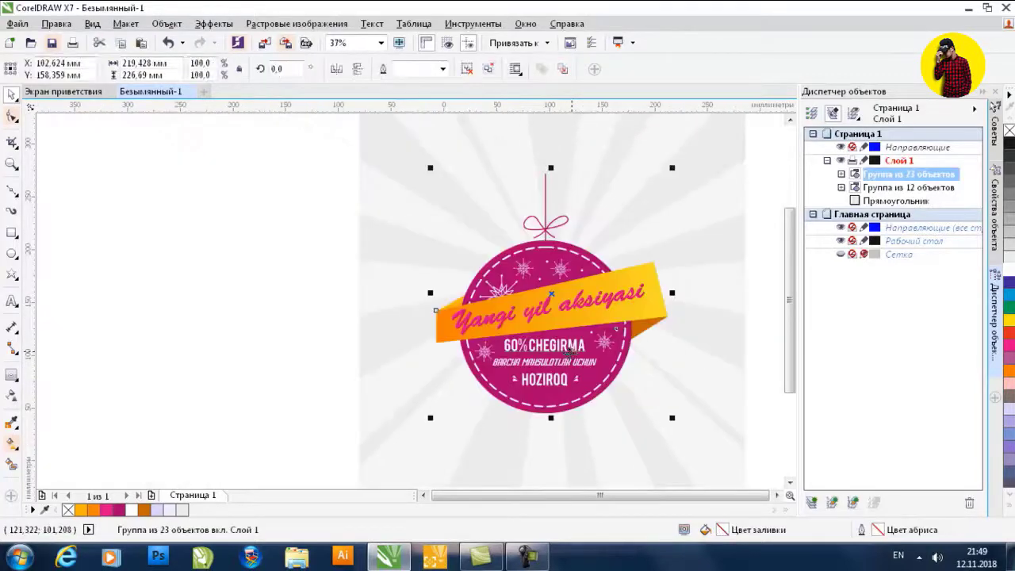
pyautogui.hotkey('ctrl', 'u')
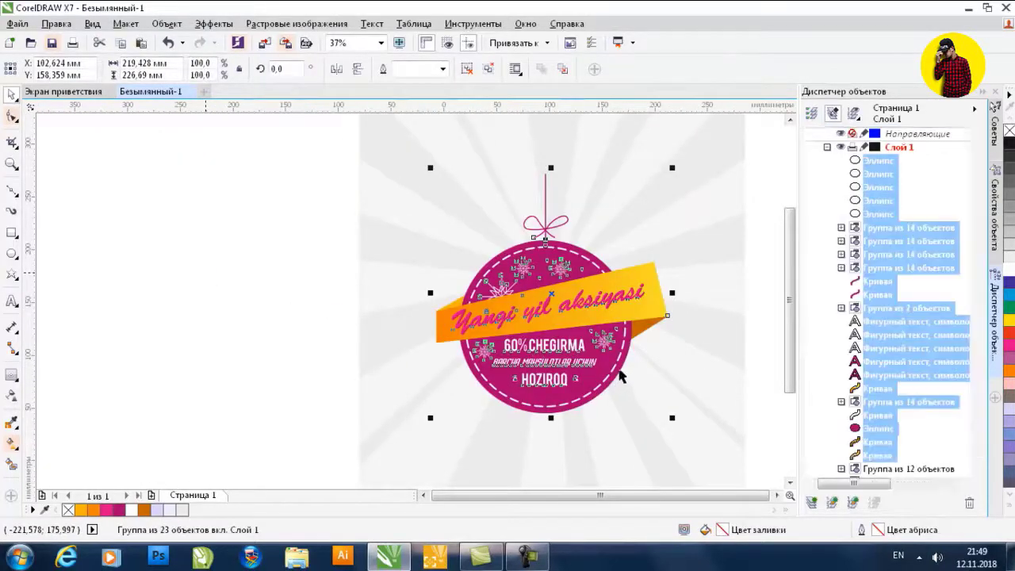
# Copy a badge snowflake onto the background's upper-left area at about 54 mm wide and place another copy to the ornament's upper right
pyautogui.moveTo(561, 270); pyautogui.dragTo(469, 169)
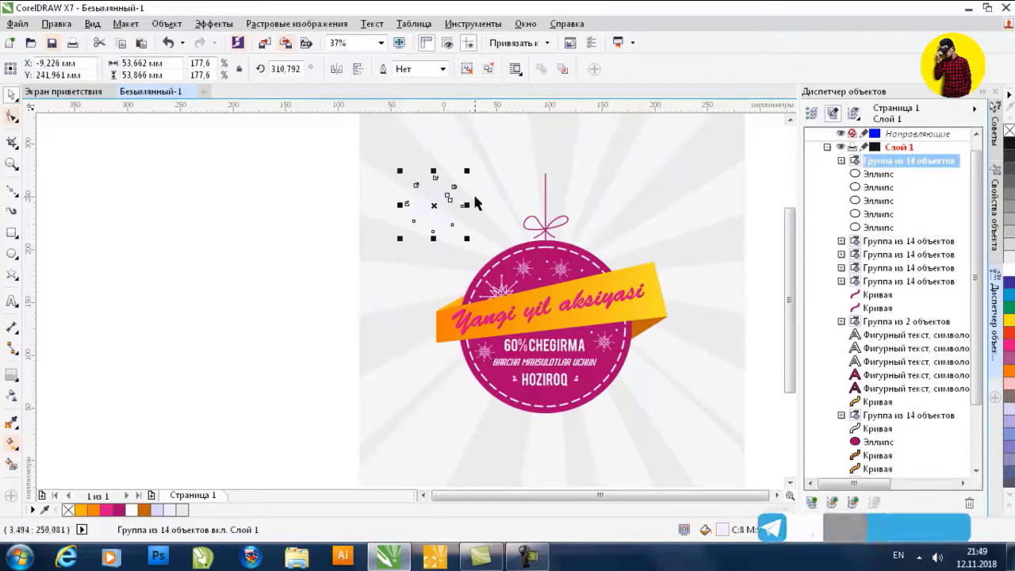
pyautogui.scroll(1, 432, 208)
pyautogui.scroll(-1, 387, 216)
pyautogui.moveTo(388, 216); pyautogui.dragTo(615, 216)
pyautogui.scroll(1, 614, 216)
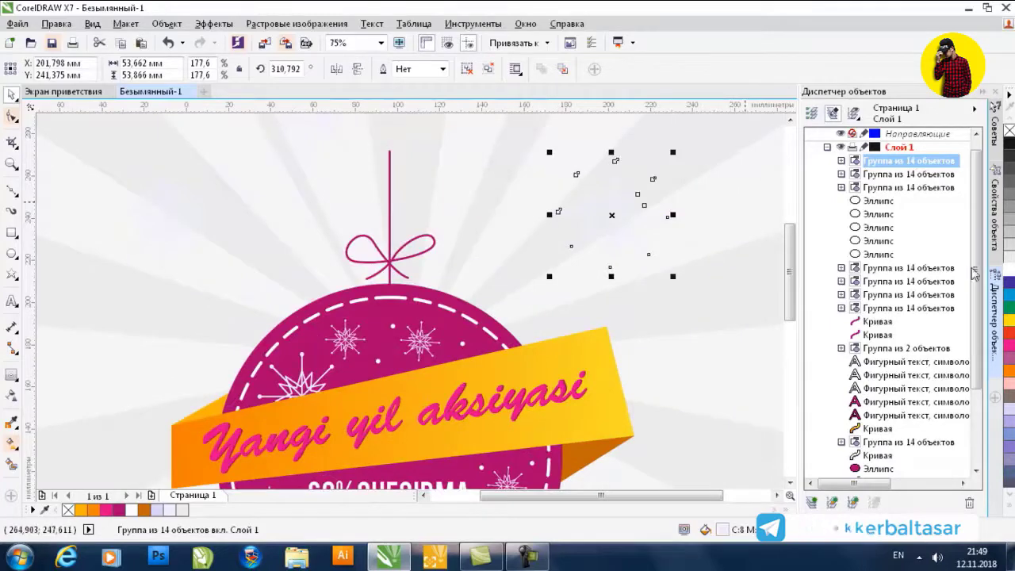
# Copy the large background snowflake to the ornament's lower right and lower left, making the lower-left copy about 43 mm wide
pyautogui.keyDown('shift'); pyautogui.click(922, 190); pyautogui.keyUp('shift')
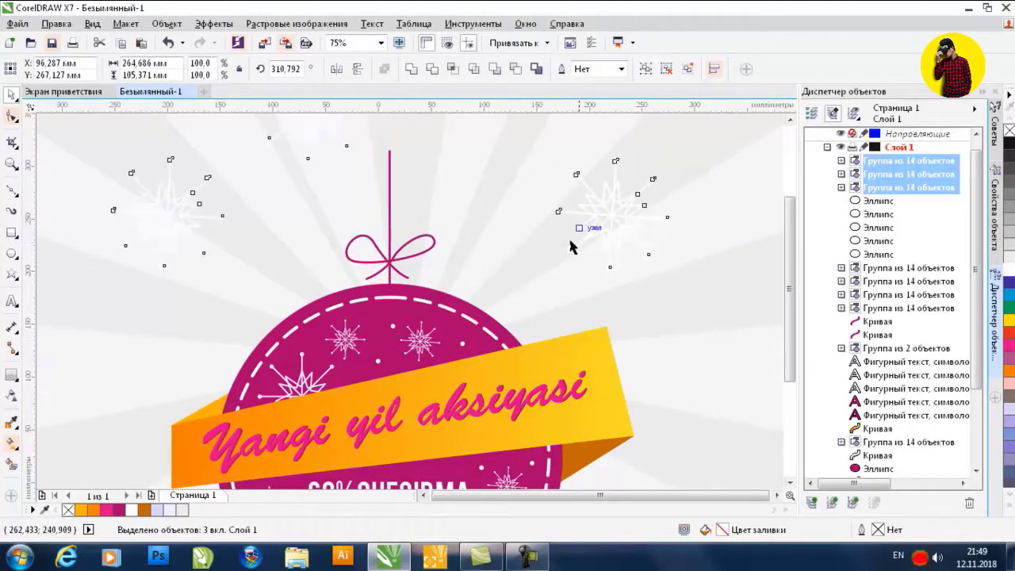
pyautogui.scroll(-1, 570, 243)
pyautogui.click(174, 213)
pyautogui.moveTo(593, 229); pyautogui.dragTo(608, 397)
pyautogui.moveTo(613, 409); pyautogui.dragTo(408, 419)
pyautogui.press('Escape')
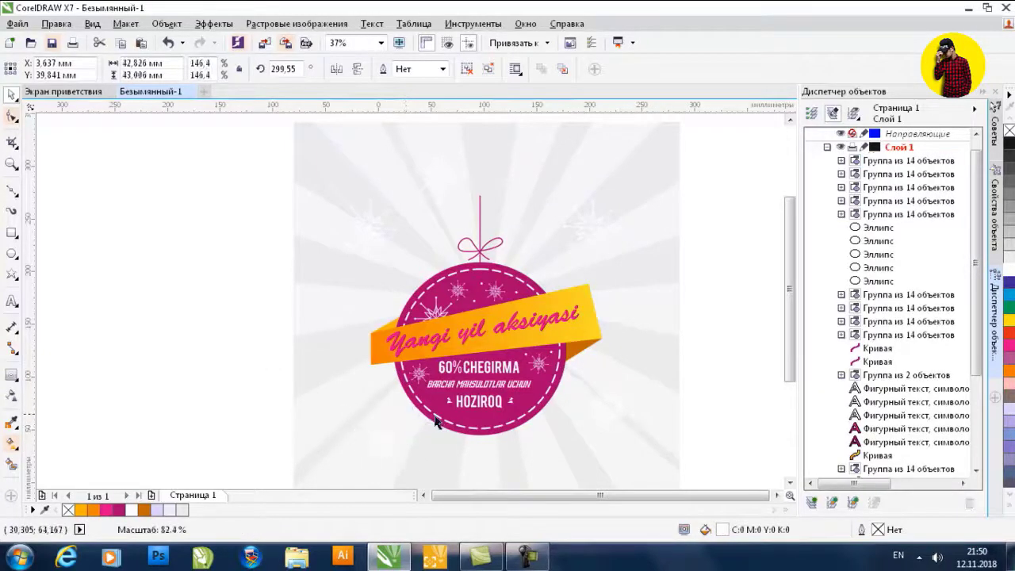
# Add a black perspective drop shadow beneath the magenta ornament circle, cast upward from its lower edge at about 89° with 15 feathering
pyautogui.click(552, 403)
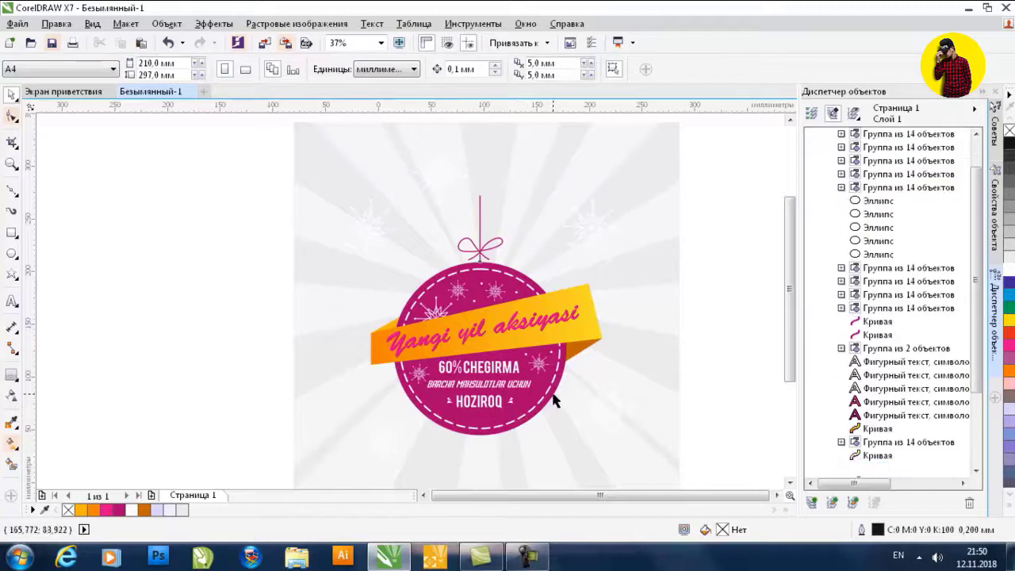
pyautogui.click(18, 382)
pyautogui.click(39, 375)
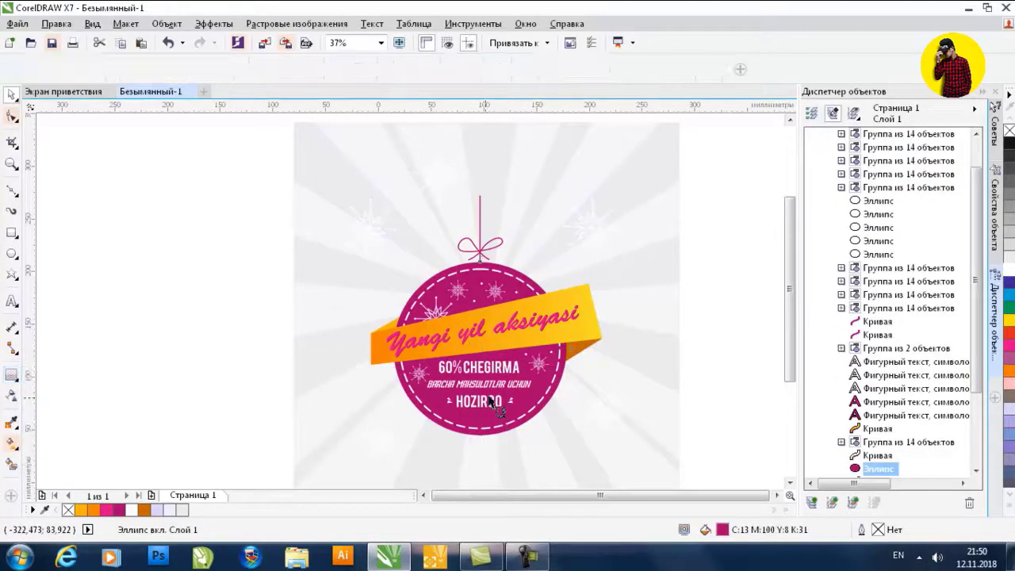
pyautogui.moveTo(478, 420); pyautogui.dragTo(479, 434)
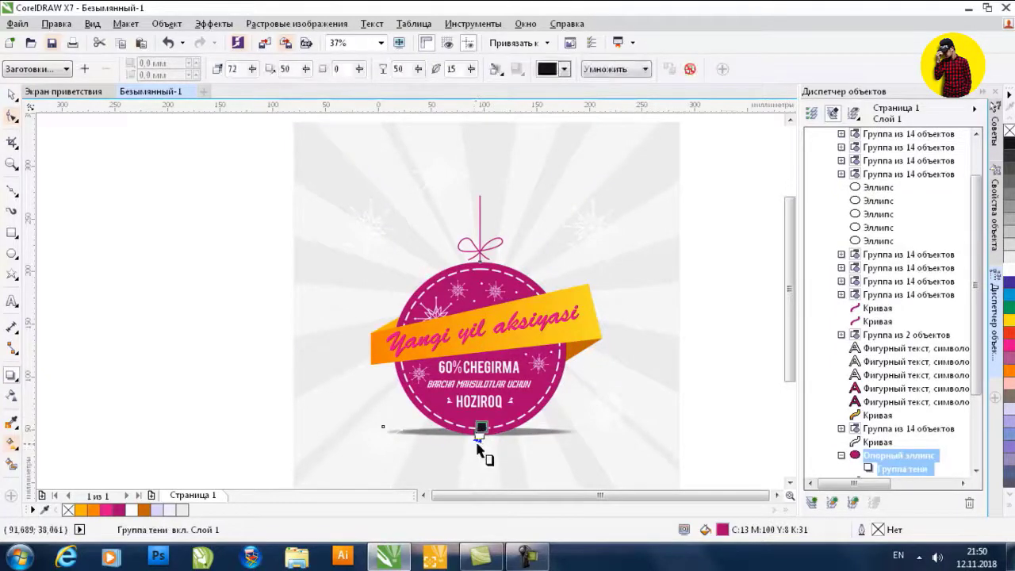
pyautogui.click(480, 431)
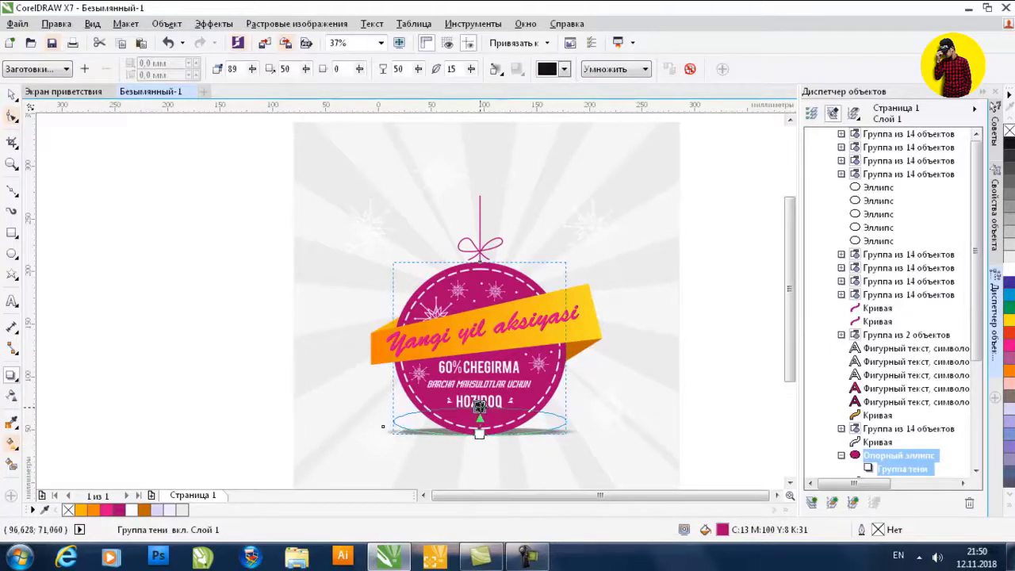
pyautogui.moveTo(479, 434); pyautogui.dragTo(480, 436)
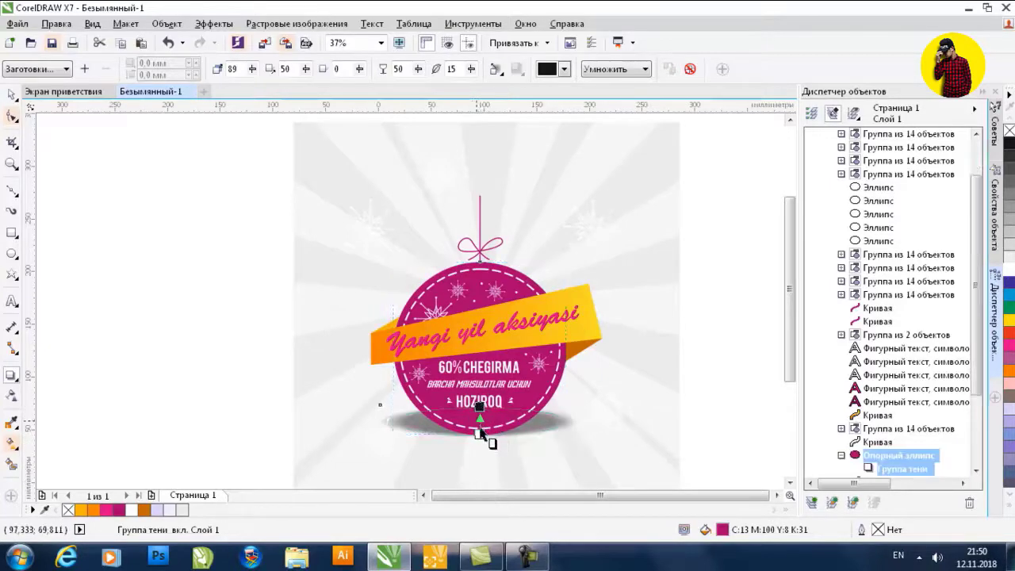
# Adjust the ornament's drop shadow to an opacity of about 51 and an angle of about 88°
pyautogui.scroll(4, 481, 434)
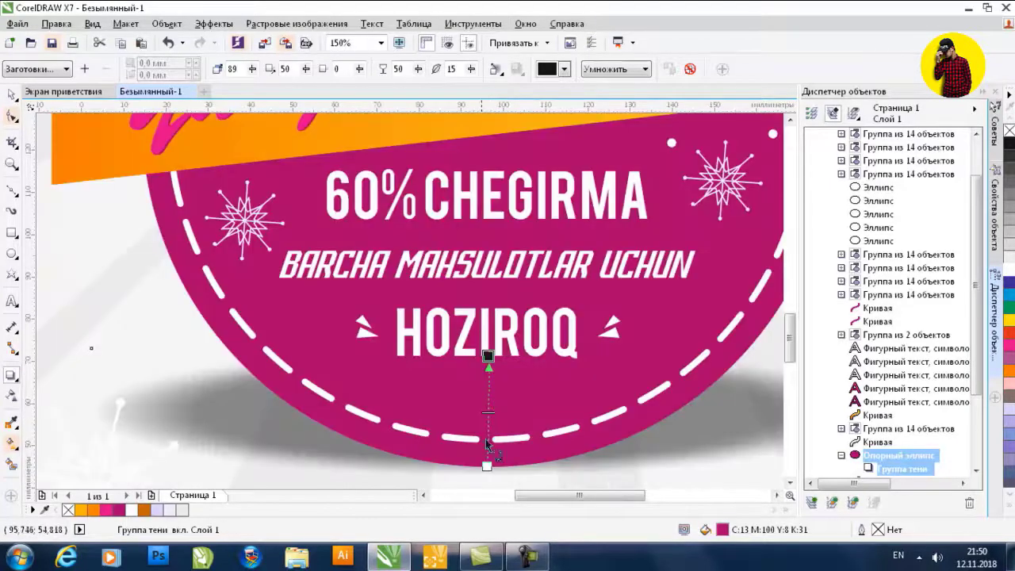
pyautogui.moveTo(487, 425); pyautogui.dragTo(492, 437)
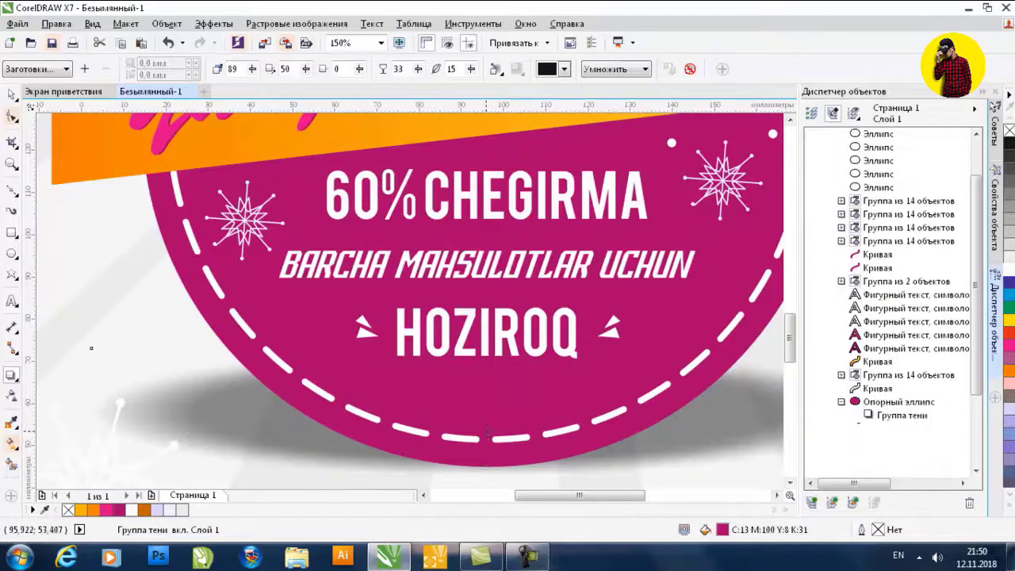
pyautogui.scroll(-4, 488, 433)
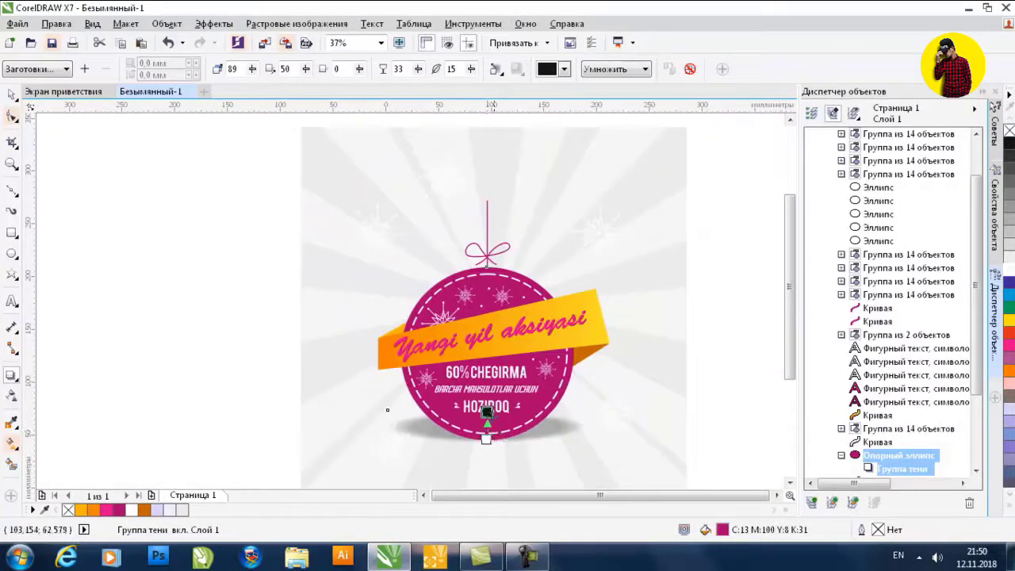
pyautogui.moveTo(486, 412); pyautogui.dragTo(489, 417)
pyautogui.click(492, 420)
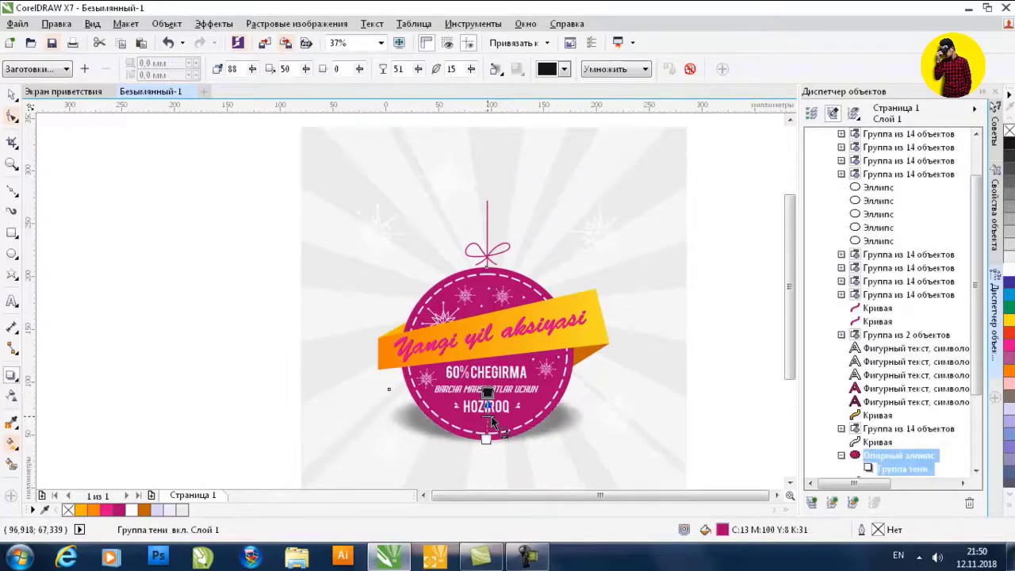
pyautogui.click(13, 97)
pyautogui.click(87, 193)
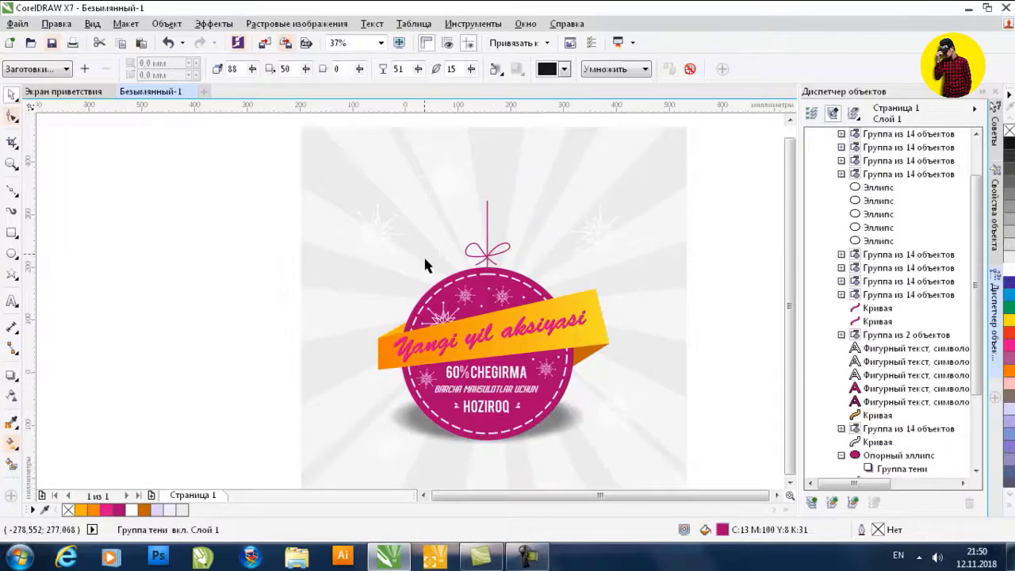
# Group the background, snowflakes, shadow and ornament badge into a single group
pyautogui.scroll(-2, 423, 257)
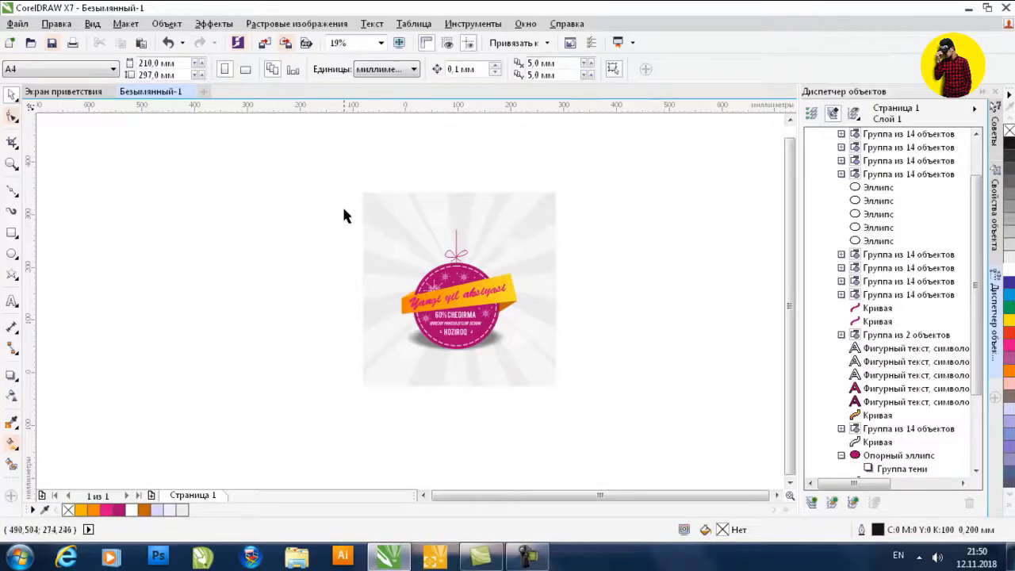
pyautogui.moveTo(313, 169); pyautogui.dragTo(624, 435)
pyautogui.hotkey('ctrl', 'g')
pyautogui.press('Escape')
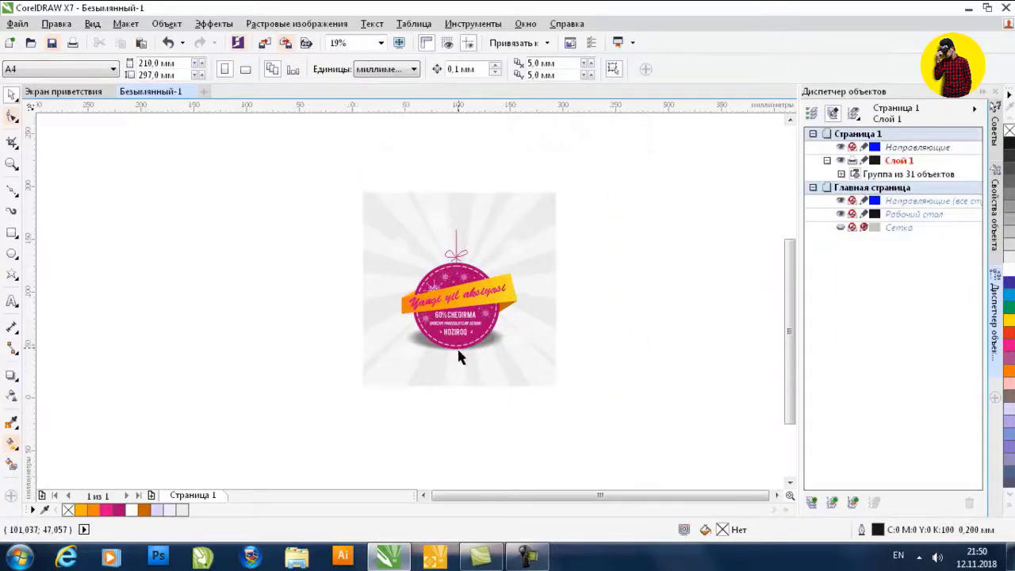
# Add the author's name in capitals as 24 pt Arial artistic text below the ornament
pyautogui.scroll(2, 459, 357)
pyautogui.press('F8')
pyautogui.click(406, 386)
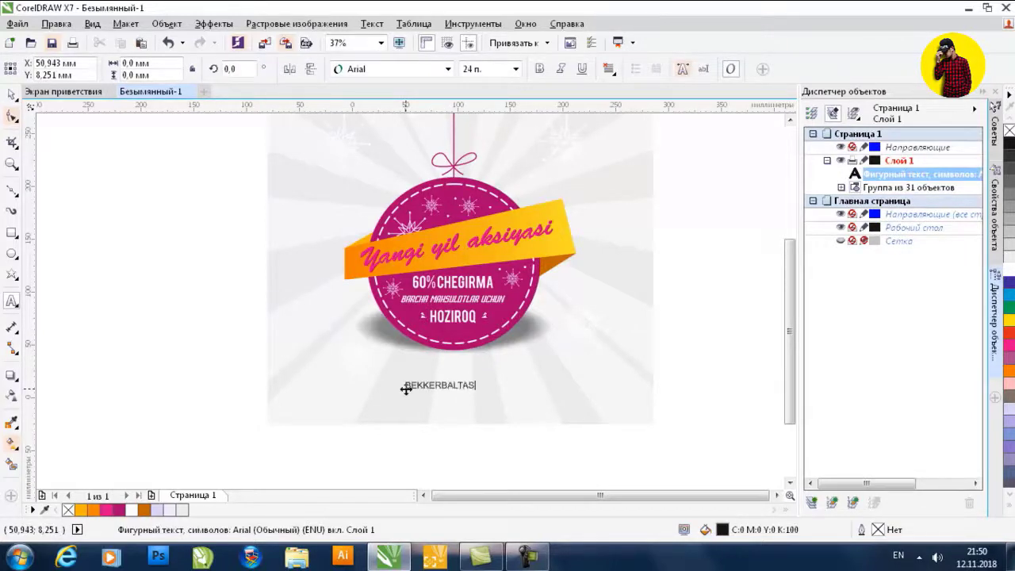
pyautogui.click(12, 96)
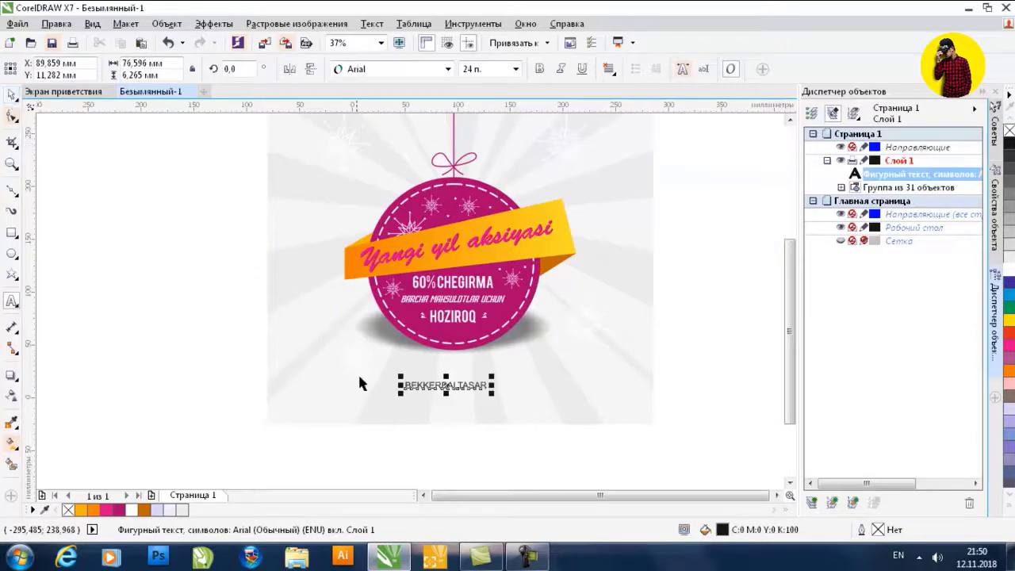
# Centre the signature text under the ornament and enlarge it to about 35 pt, roughly 110 mm wide
pyautogui.keyDown('shift'); pyautogui.click(362, 325); pyautogui.keyUp('shift')
pyautogui.moveTo(433, 389)
pyautogui.mouseDown()
pyautogui.moveTo(431, 399)
pyautogui.moveTo(447, 394)
pyautogui.mouseUp()
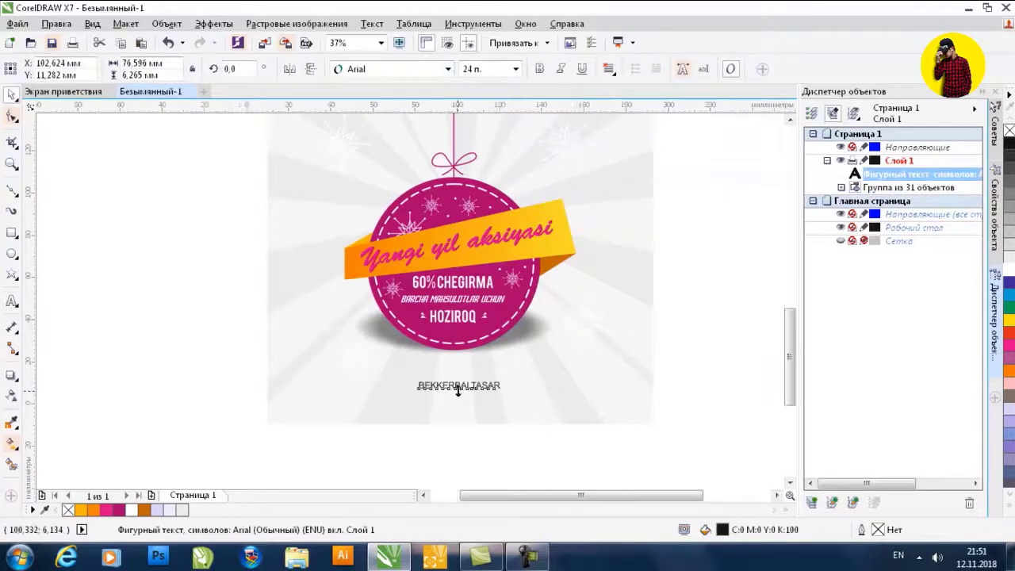
pyautogui.scroll(2, 465, 361)
pyautogui.moveTo(546, 371); pyautogui.dragTo(582, 352)
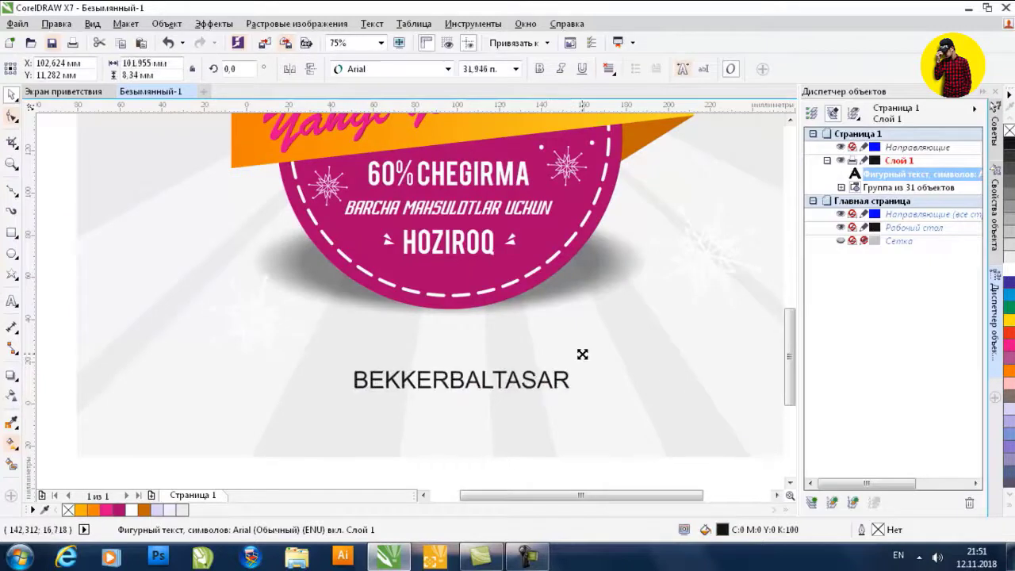
pyautogui.scroll(-2, 533, 388)
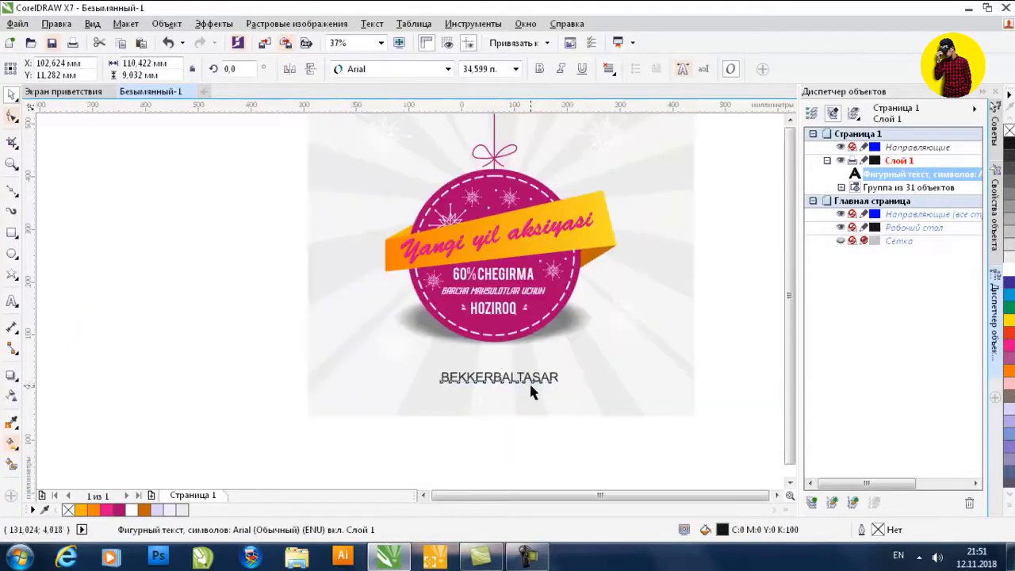
# Group the signature text together with the badge artwork
pyautogui.scroll(-2, 534, 389)
pyautogui.hotkey('ctrl', 'a')
pyautogui.hotkey('ctrl', 'g')
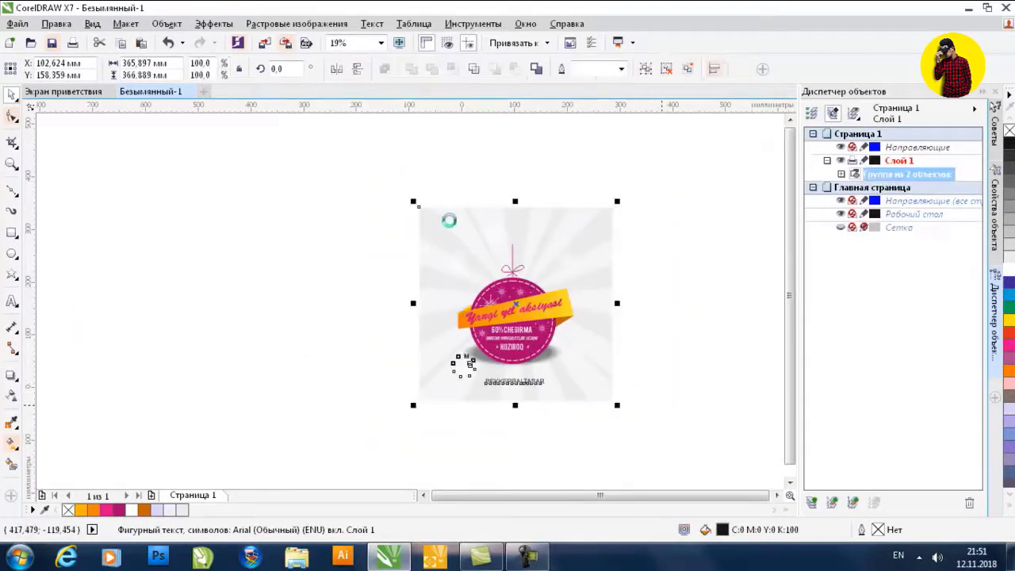
pyautogui.press('z')
pyautogui.moveTo(417, 204); pyautogui.dragTo(618, 405)
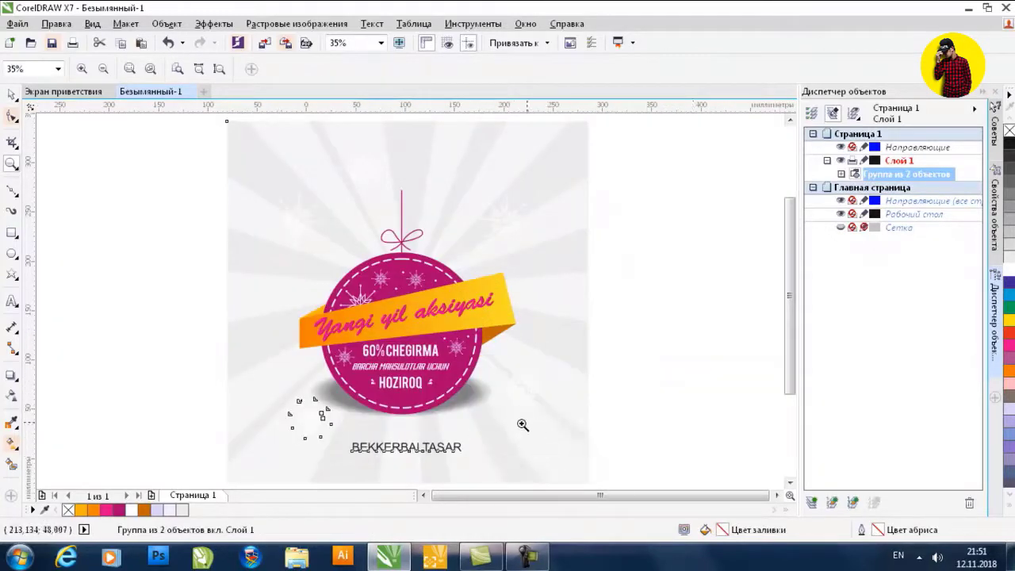
pyautogui.click(12, 94)
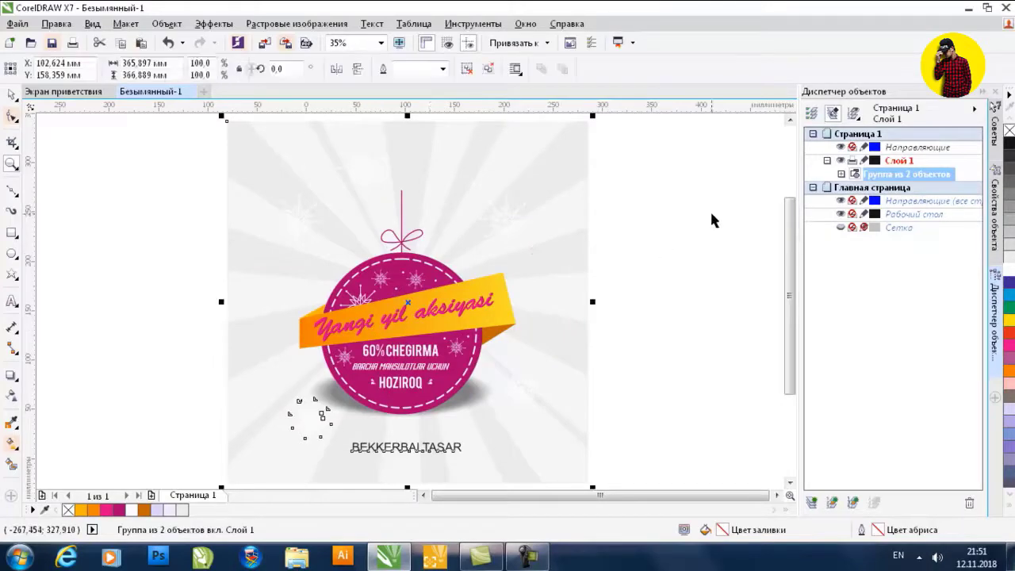
# Start exporting the artwork and name the file YANGI YIL AKSIYASI
pyautogui.click(691, 242)
pyautogui.click(539, 271)
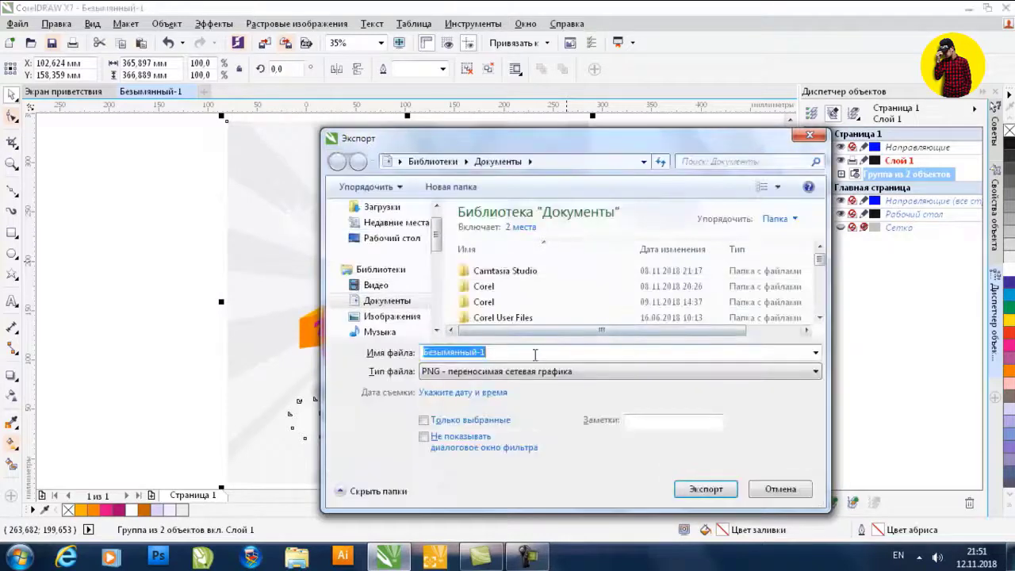
pyautogui.write('YA')
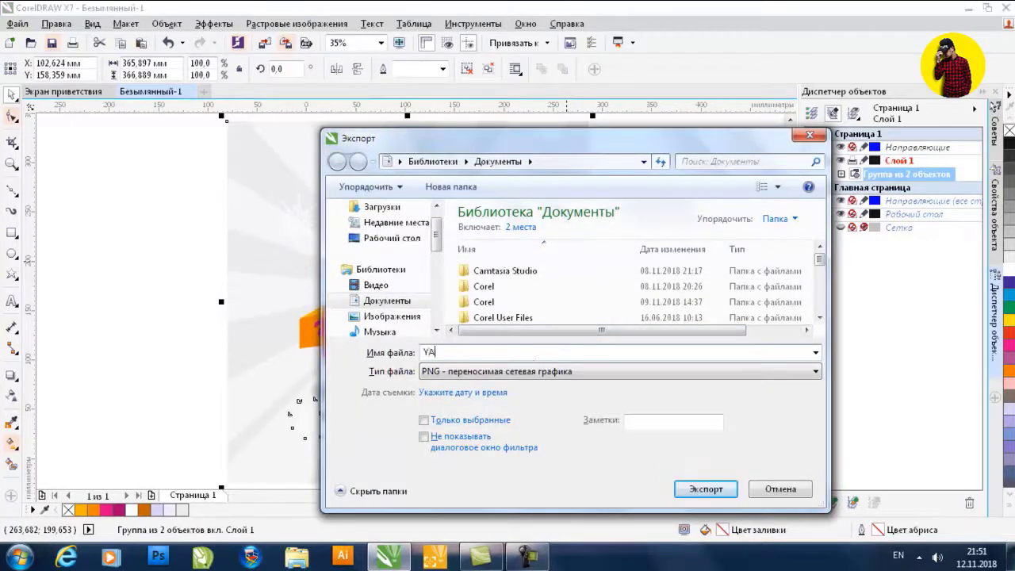
pyautogui.write('NGI YIL ')
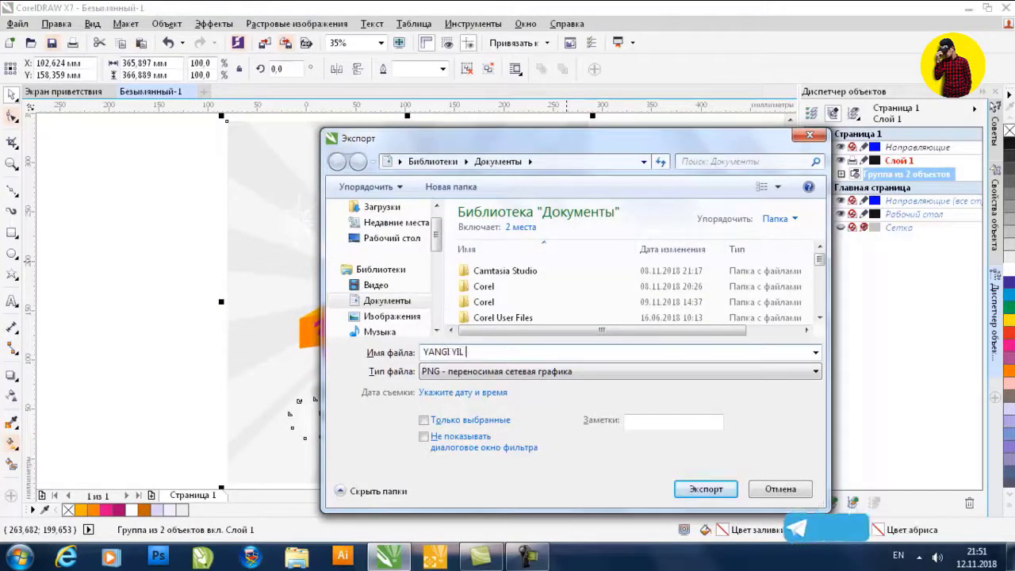
pyautogui.write('AKSIYASU')
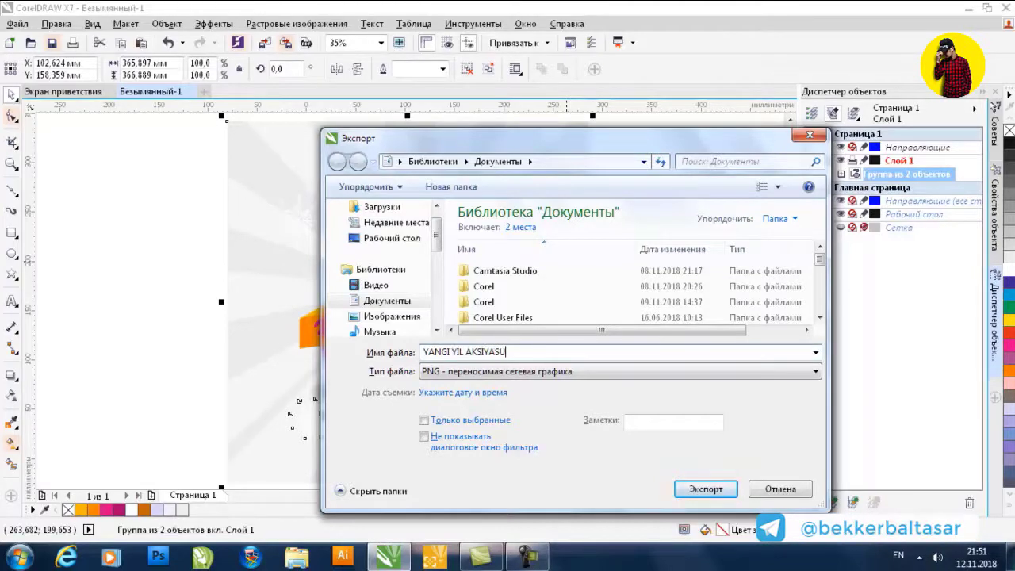
pyautogui.write('I')
# Export the file to the desktop as a JPG image in CMYK (32 bit) with high 80% quality
pyautogui.click(554, 379)
pyautogui.scroll(5, 555, 381)
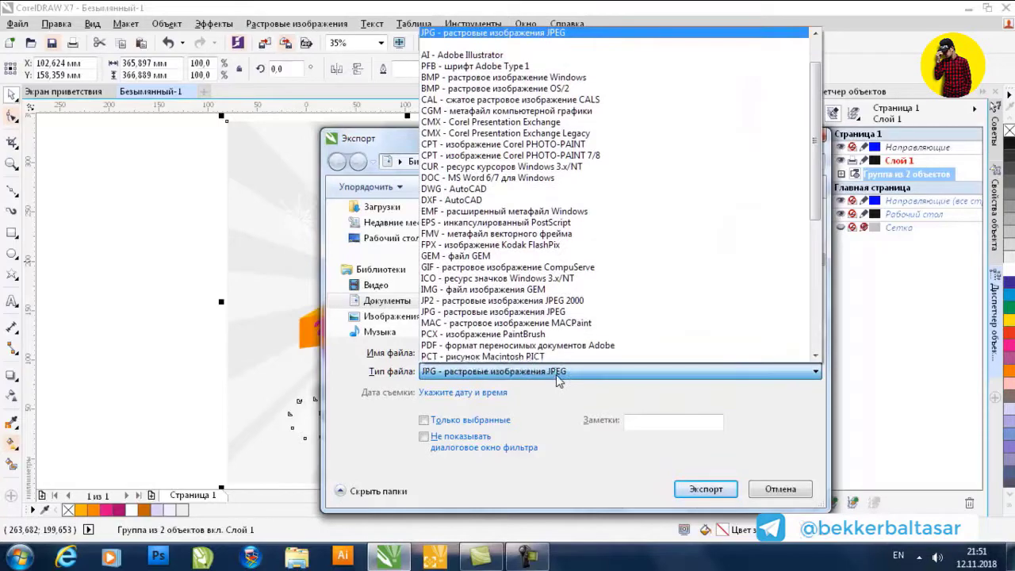
pyautogui.click(565, 390)
pyautogui.click(389, 238)
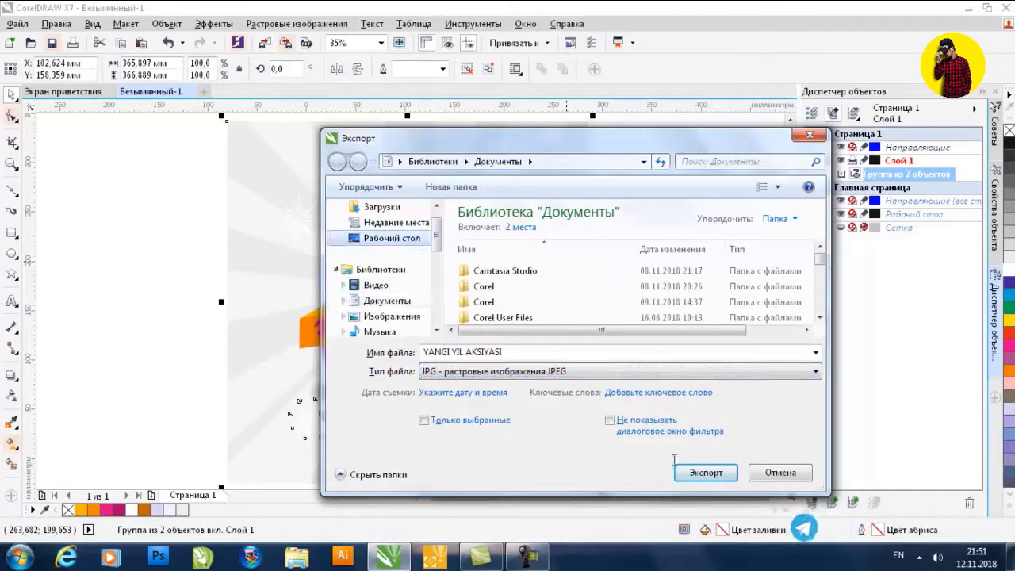
pyautogui.click(705, 474)
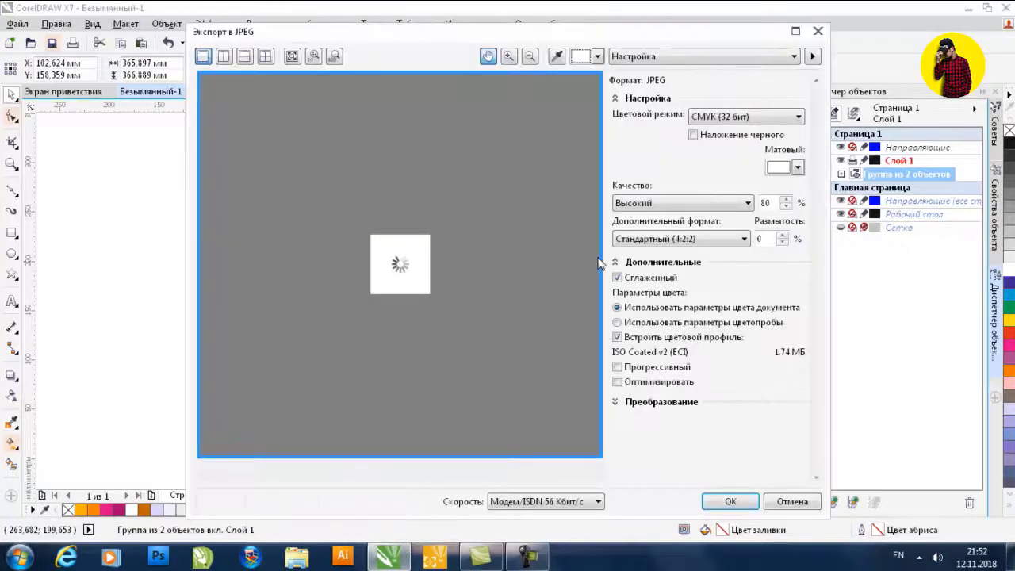
pyautogui.click(731, 502)
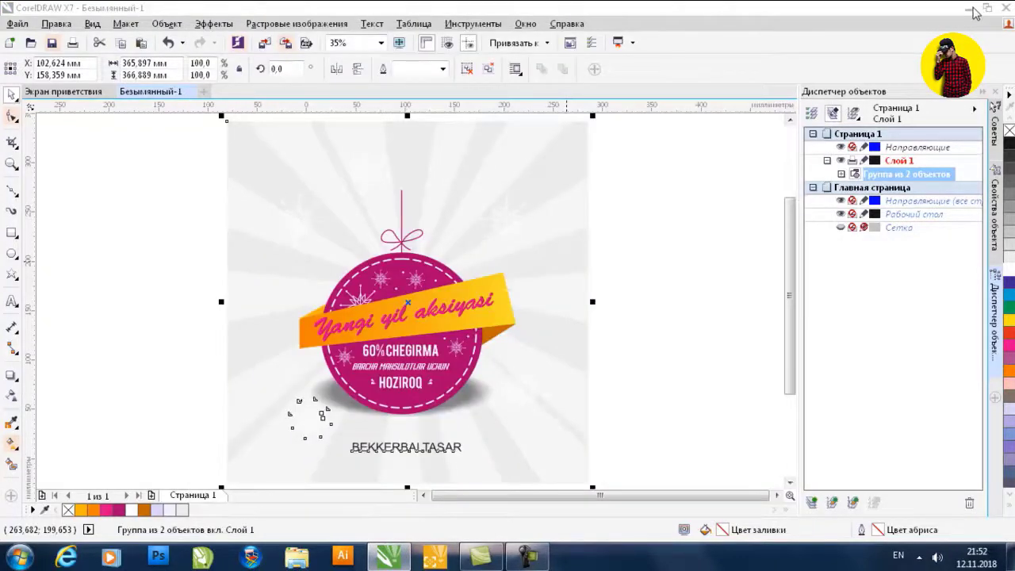
# Switch to the desktop and open the exported YANGI YIL AKSIYASI image in the Windows photo viewer
pyautogui.click(988, 7)
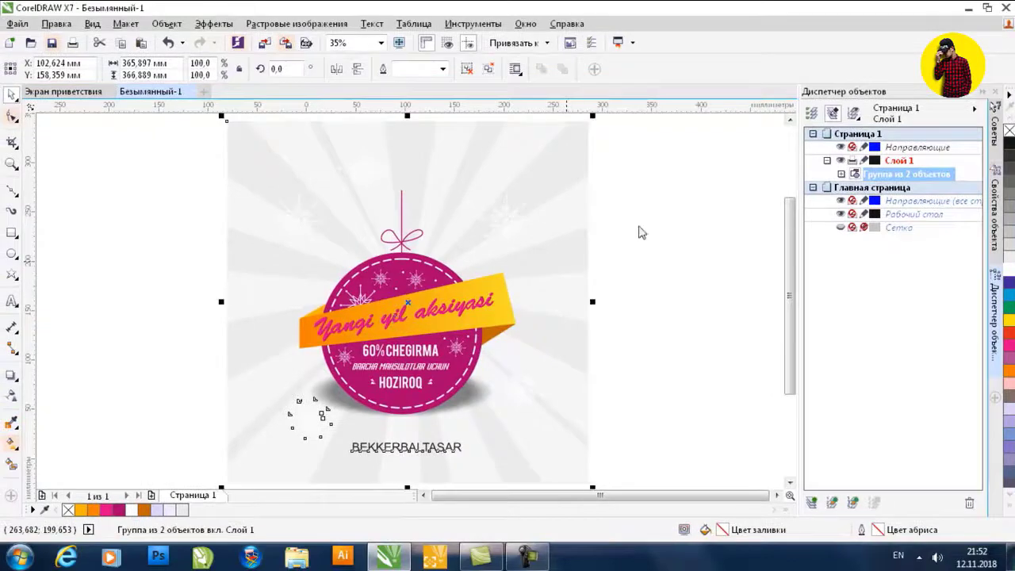
pyautogui.click(968, 8)
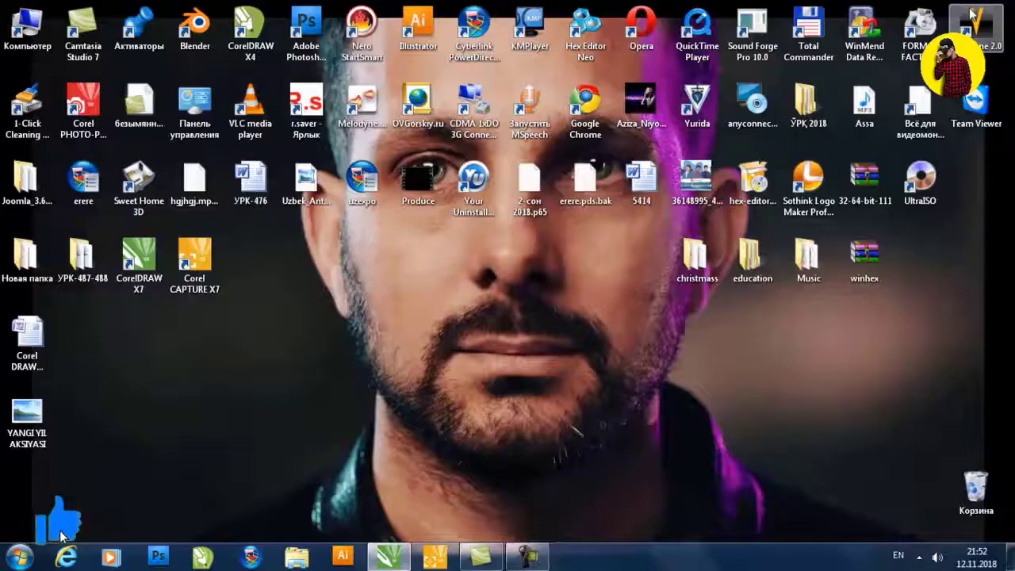
pyautogui.rightClick(361, 248)
pyautogui.click(398, 283)
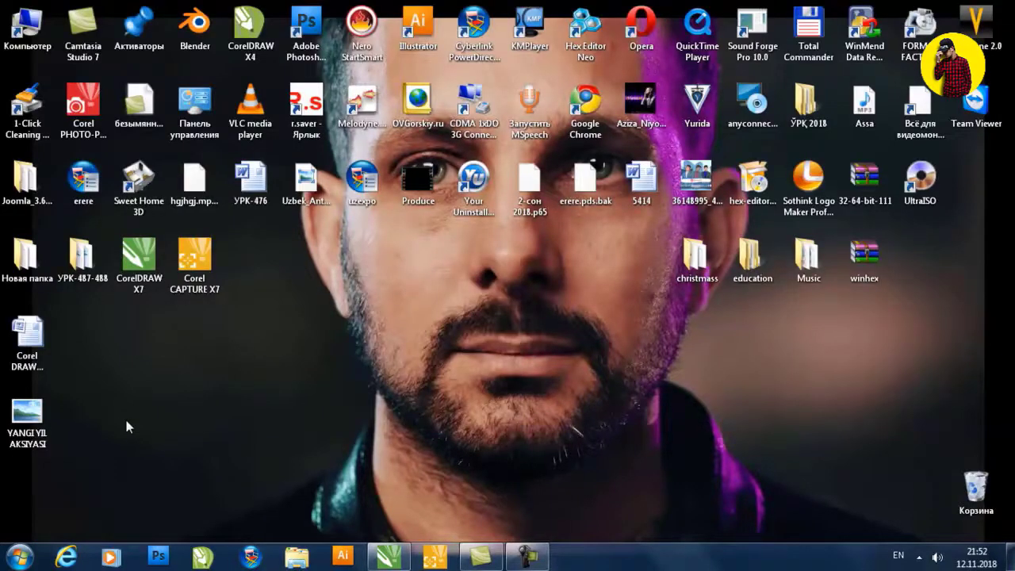
pyautogui.moveTo(40, 418)
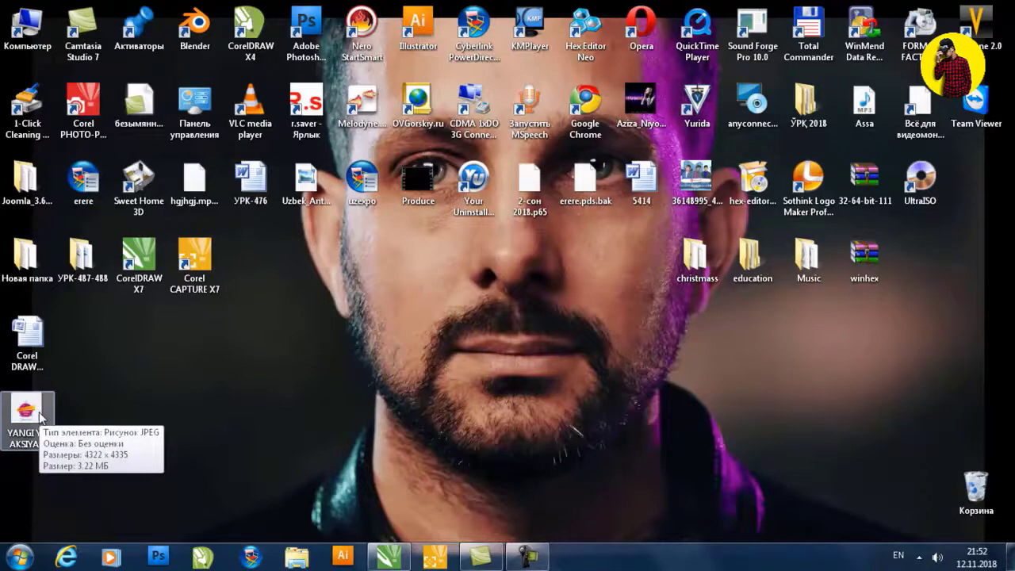
pyautogui.doubleClick(40, 418)
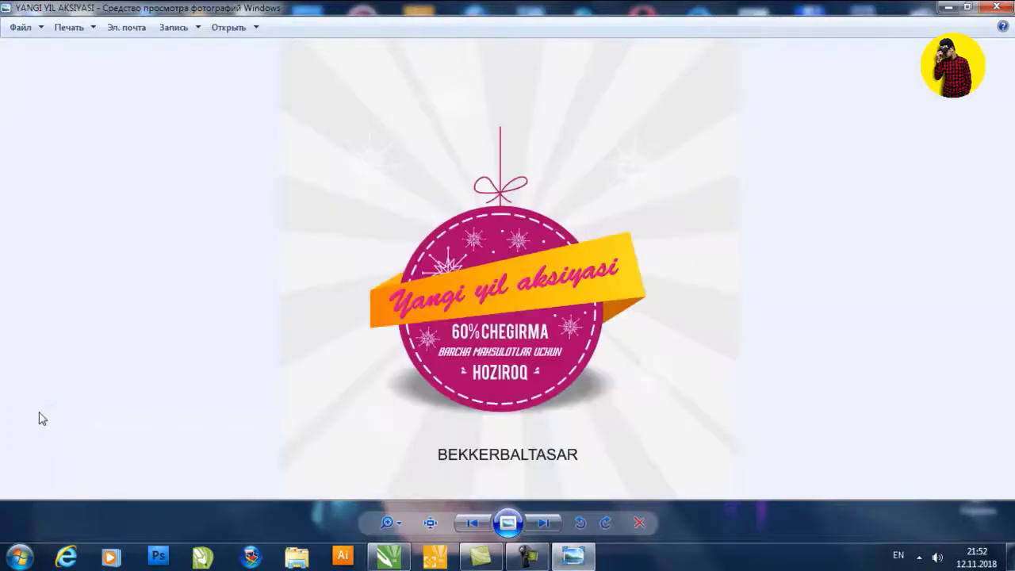